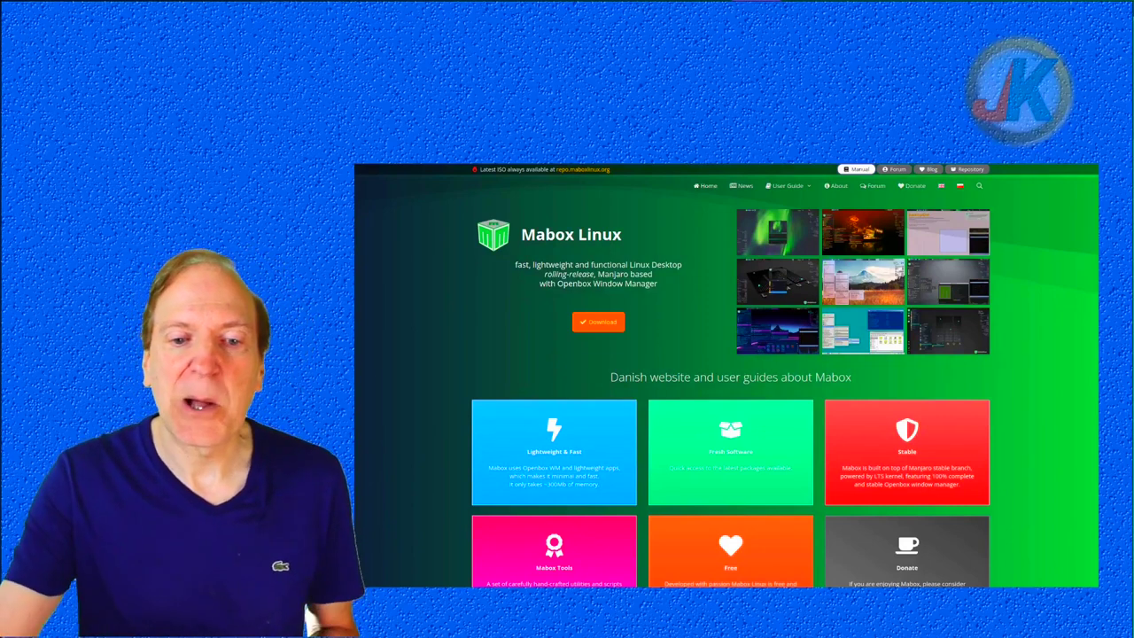
- Look over the feature overview on the Mabox Linux home page and open its download page
scroll(726, 375, down, 4)
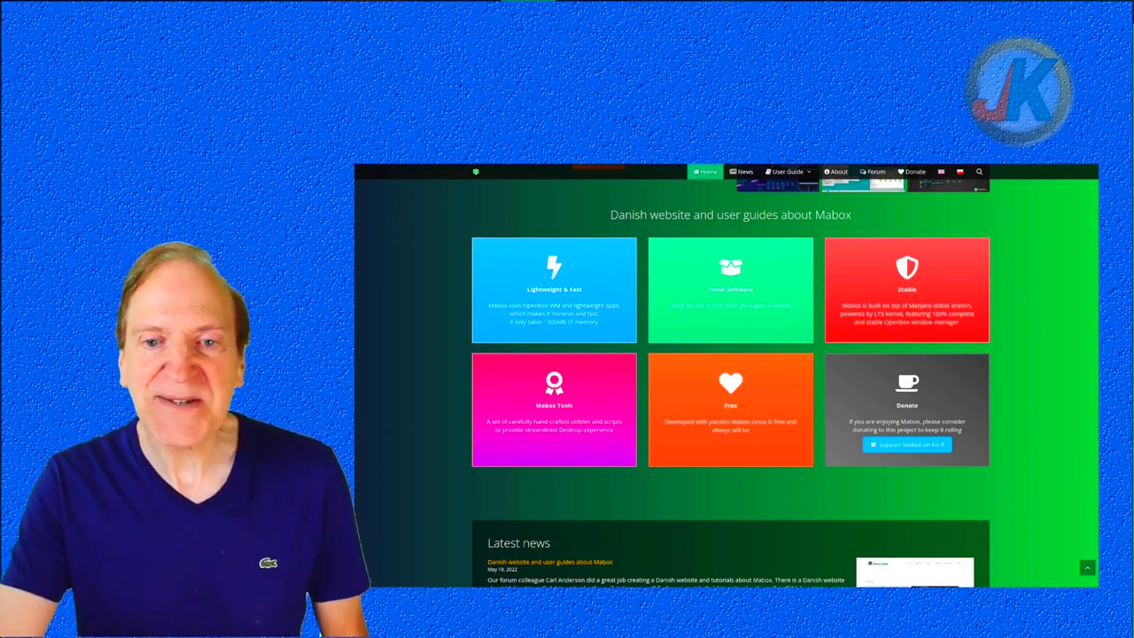
scroll(727, 376, up, 4)
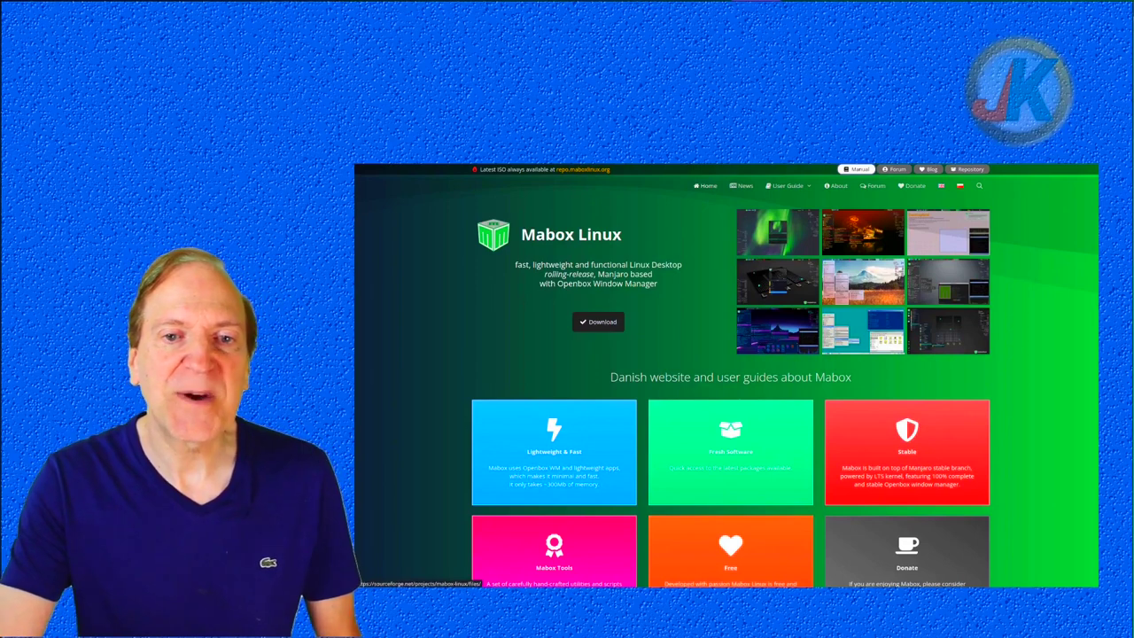
click(598, 322)
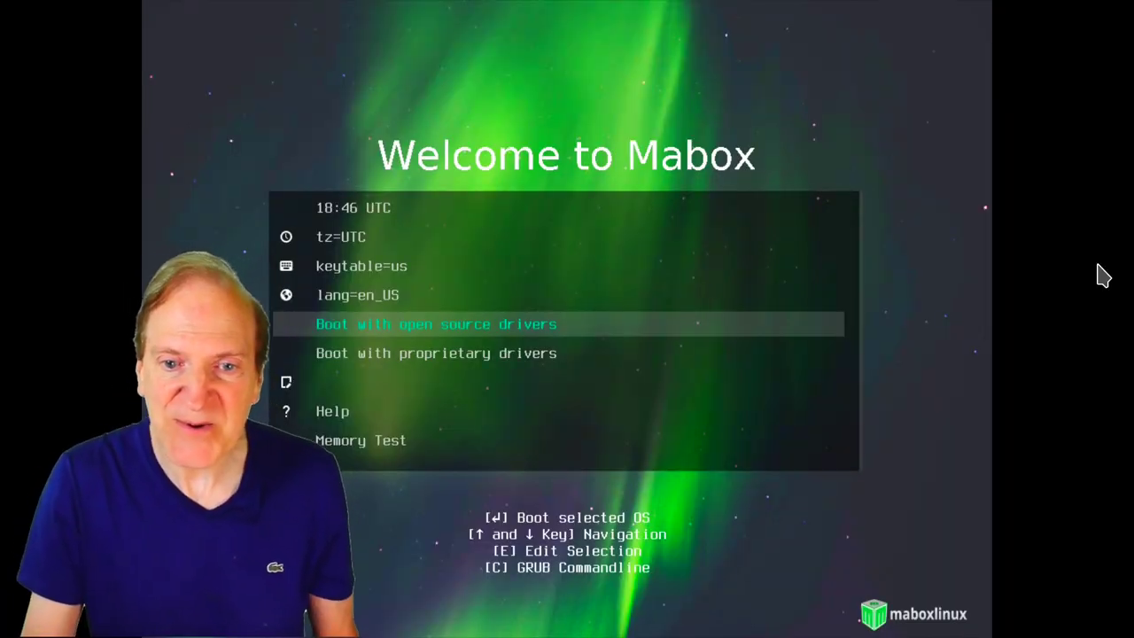
- Boot the Mabox live session with open source drivers and save its display resolution as 1920x1080
key(Return)
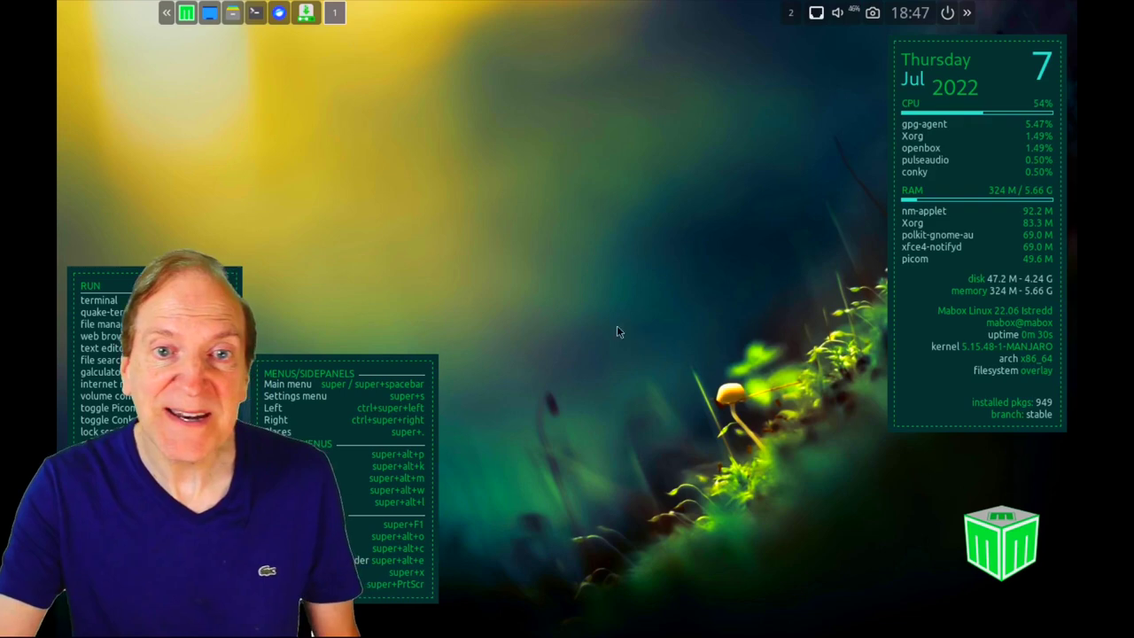
right_click(519, 195)
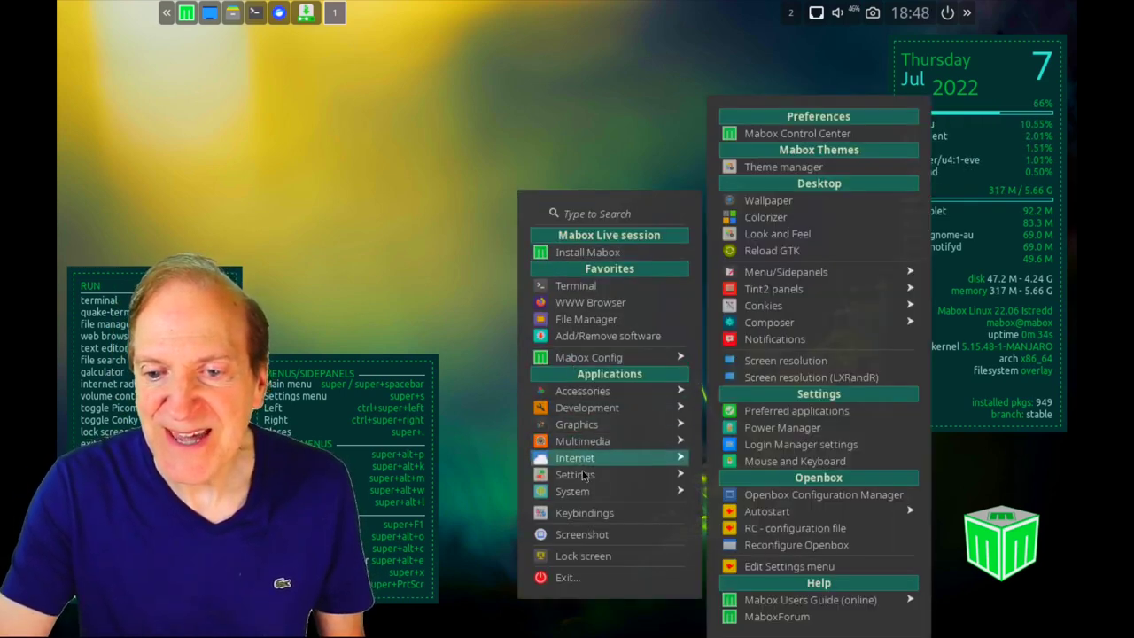
mouse_move(584, 491)
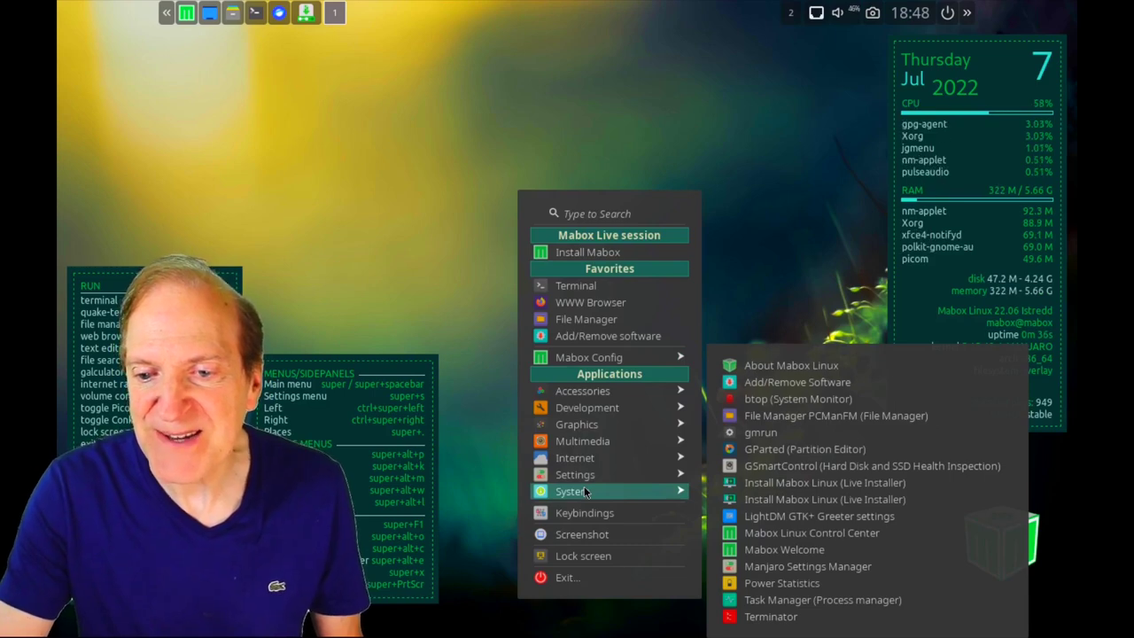
click(761, 480)
click(597, 343)
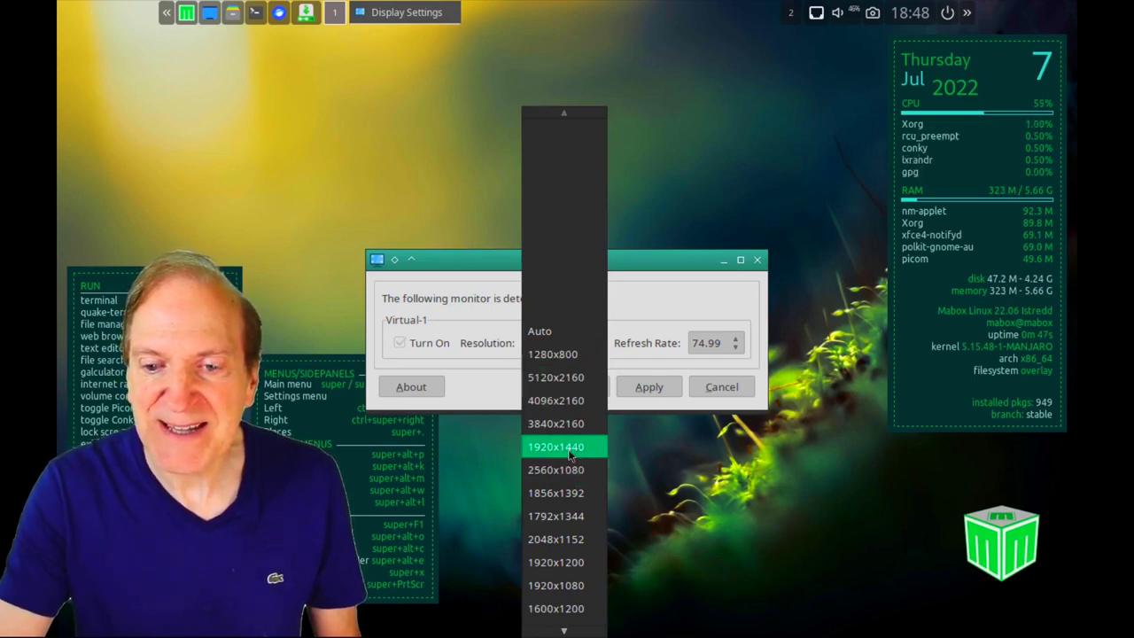
click(557, 584)
click(638, 388)
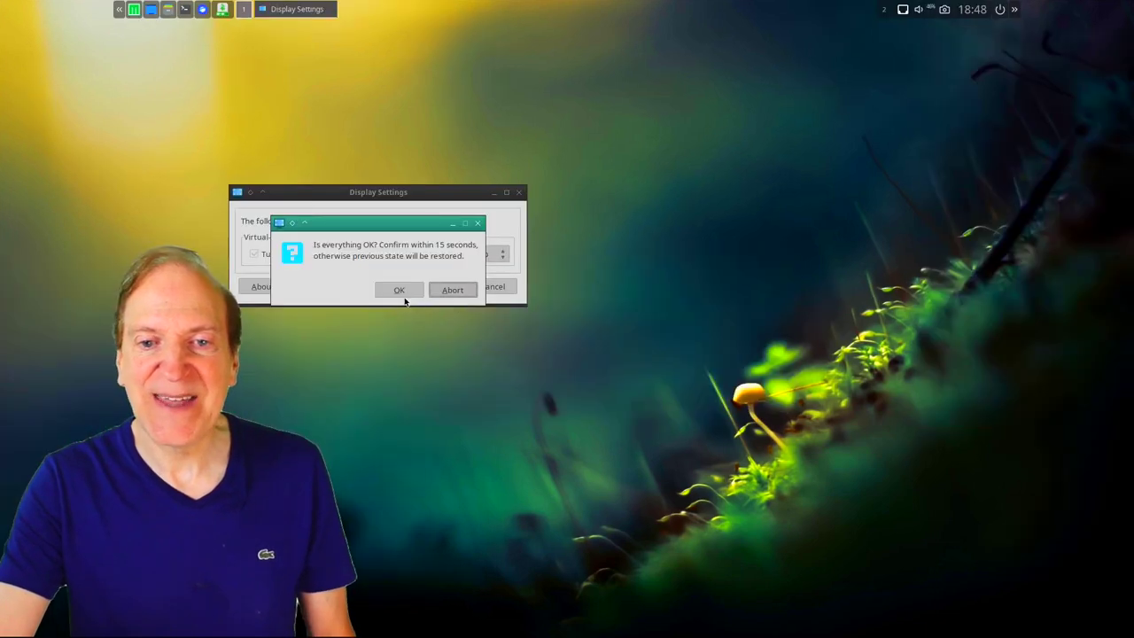
click(399, 290)
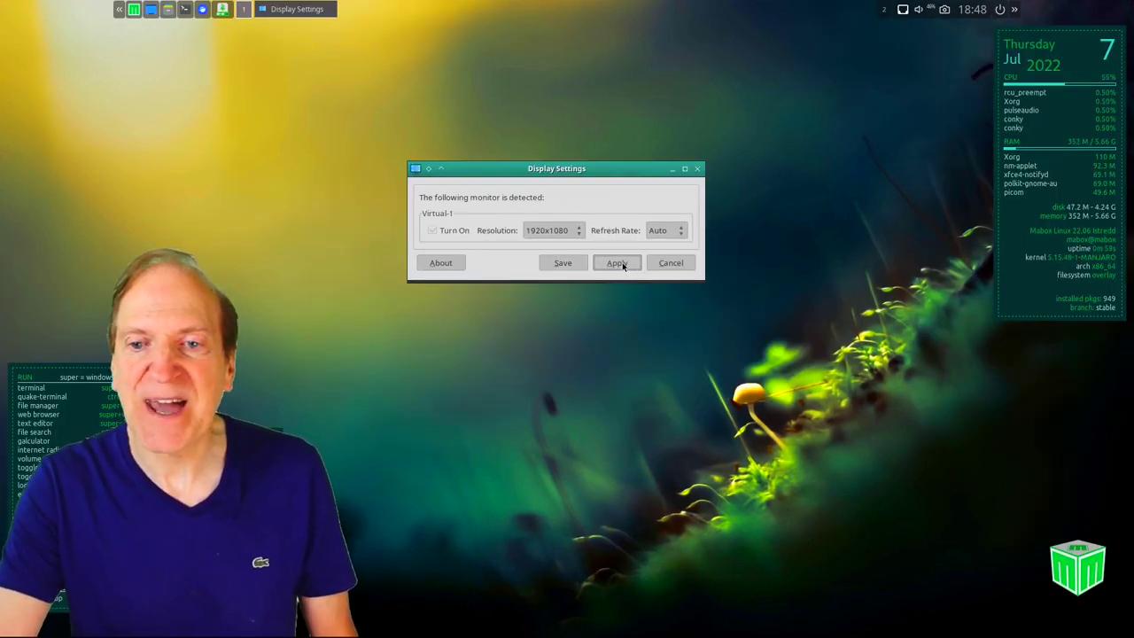
click(562, 263)
click(580, 266)
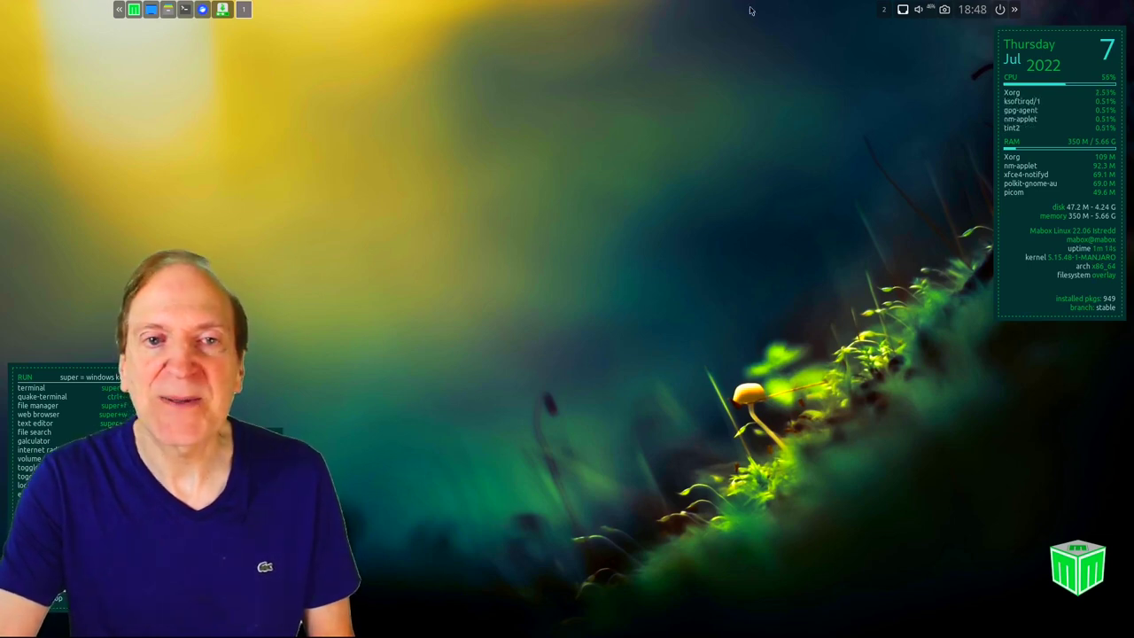
- Start the Mabox installer with American English and the America/New York time zone, erasing the whole disk vda for the installation
right_click(296, 183)
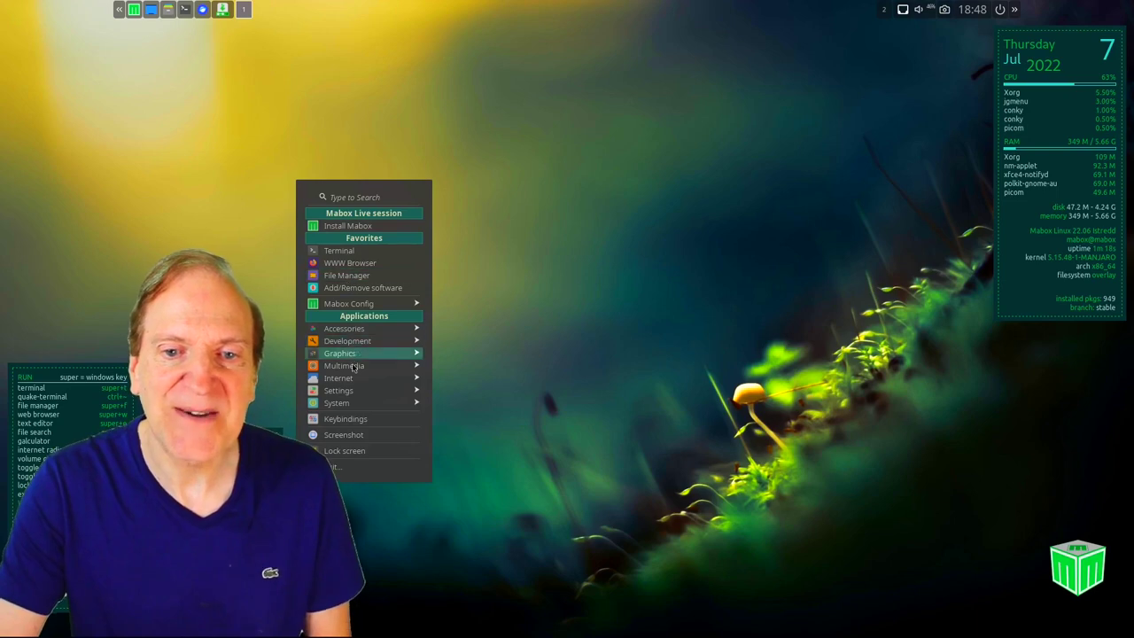
click(504, 221)
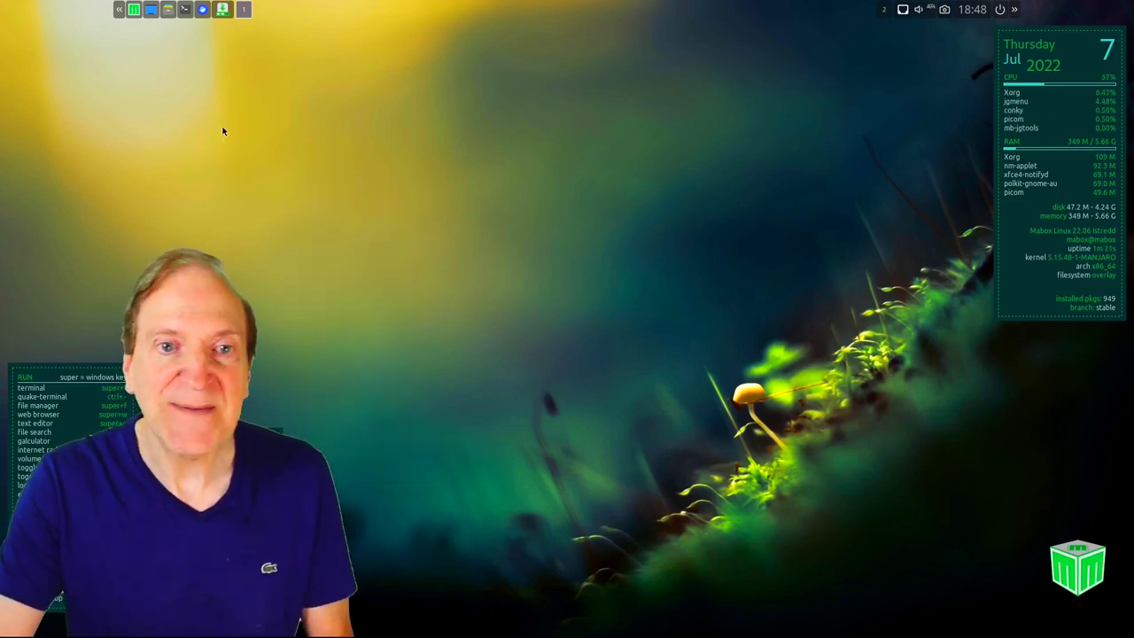
click(223, 13)
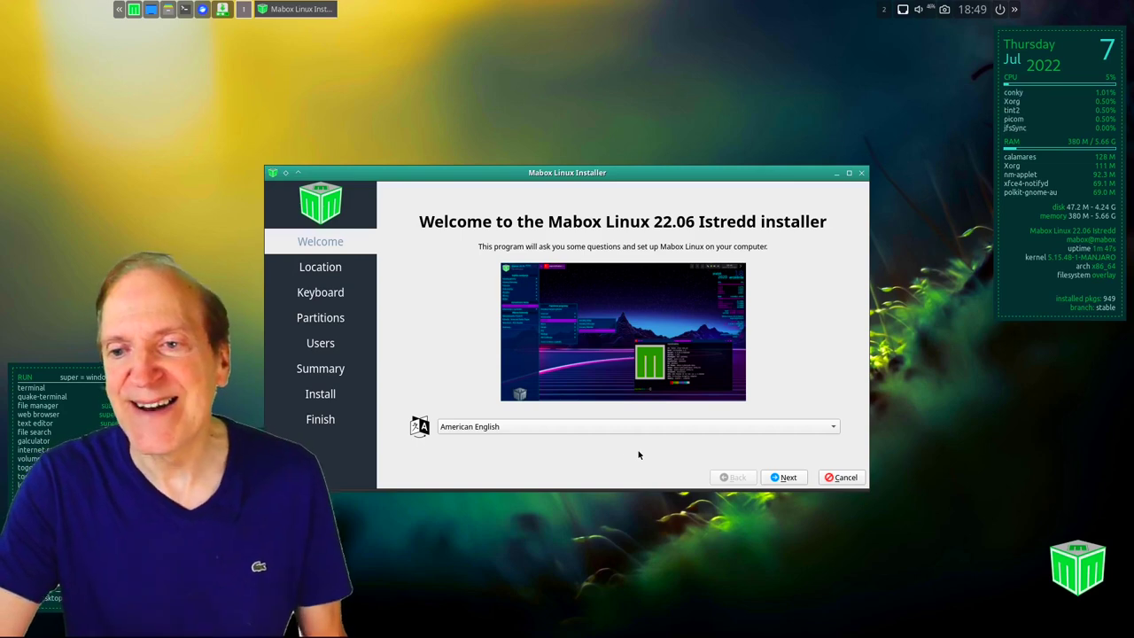
click(785, 477)
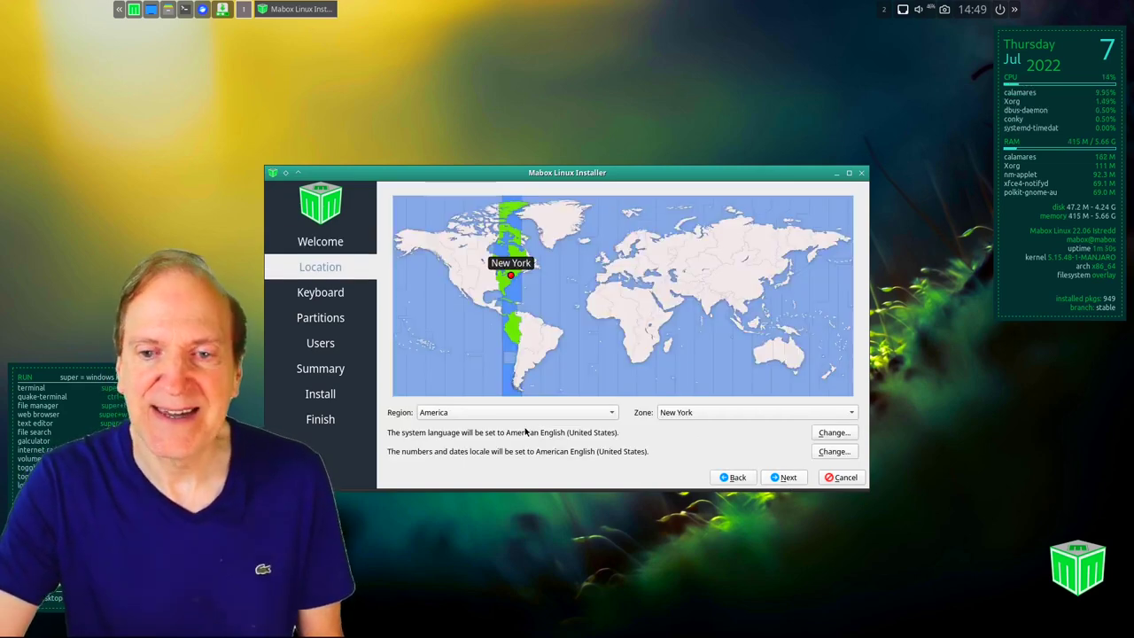
click(787, 478)
click(787, 478)
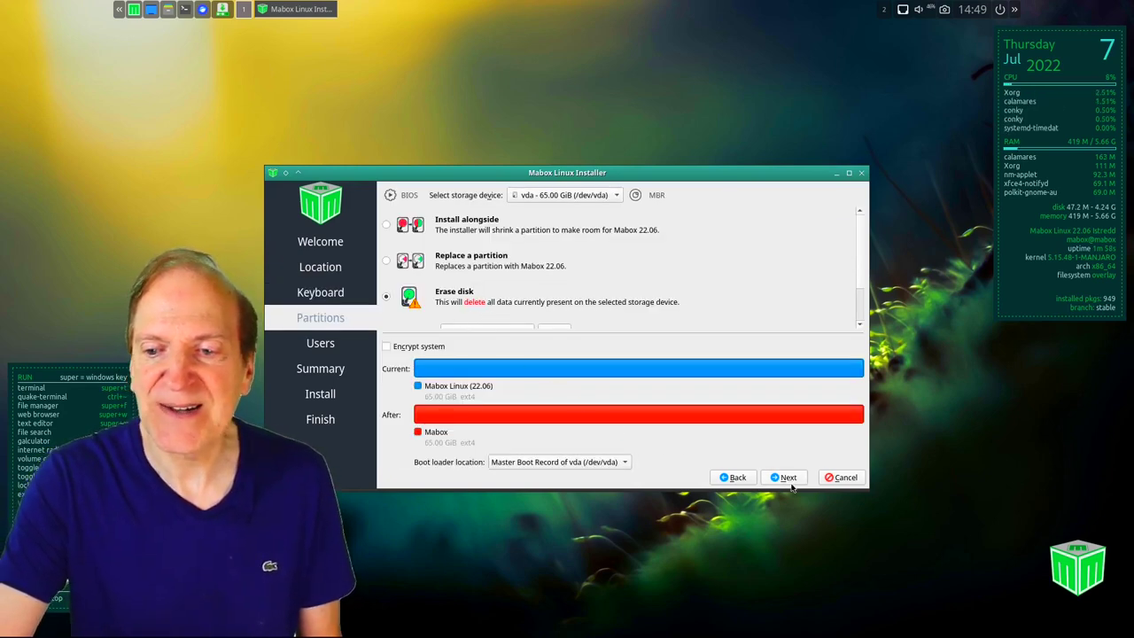
click(784, 477)
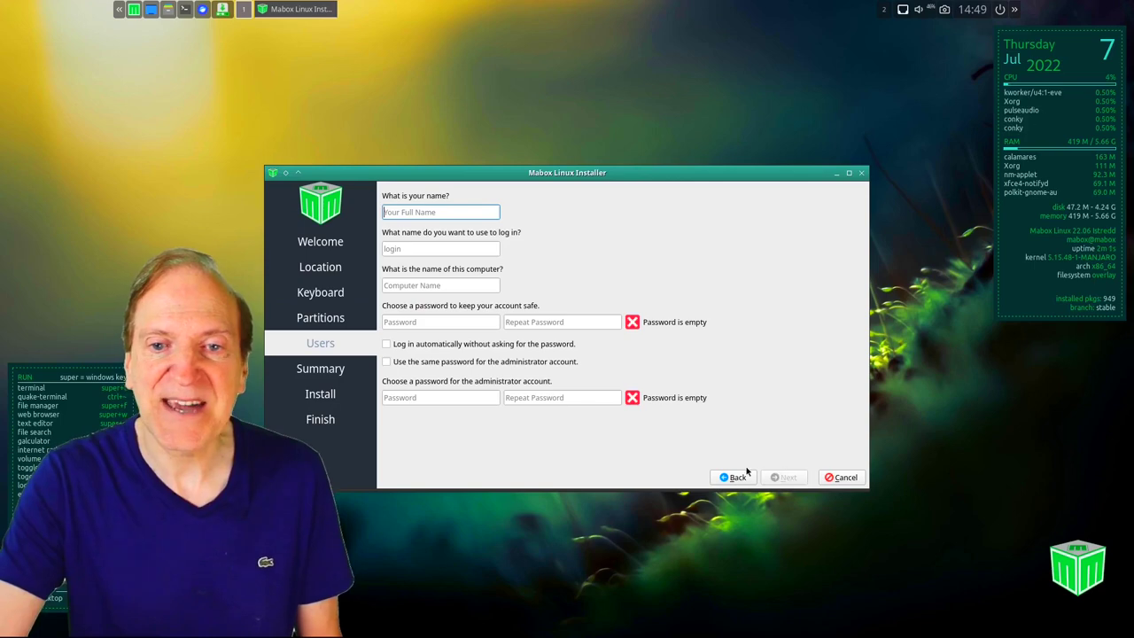
- Enter the user's full name, type and repeat the account password, and reuse that password for the administrator account
text(Toadwick)
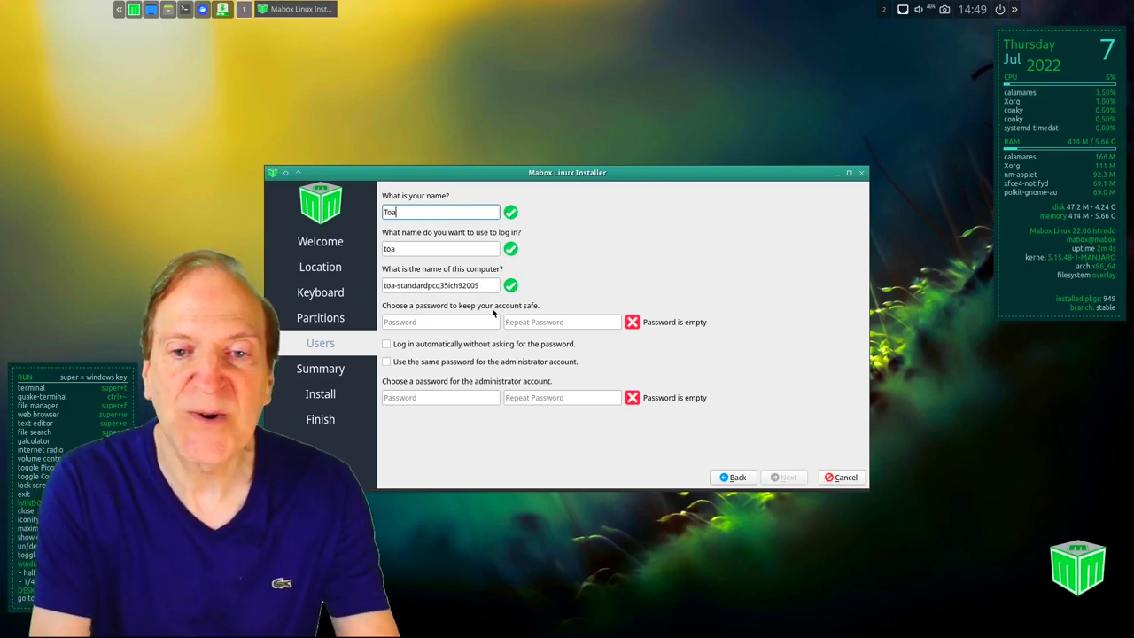
click(465, 324)
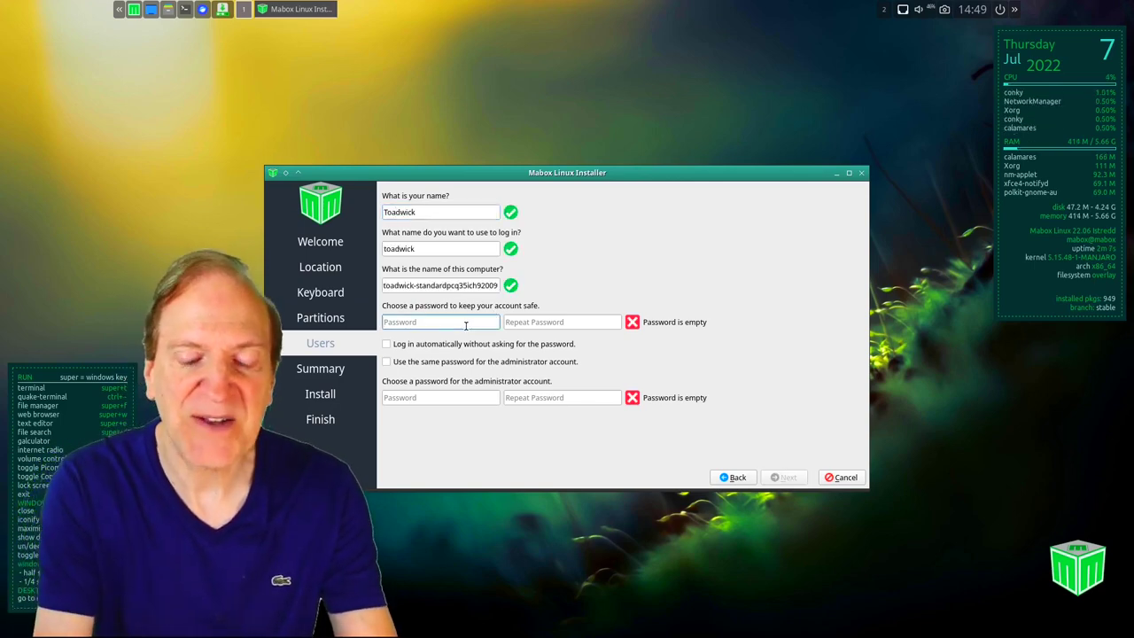
text(*******)
key(Tab)
text(*******)
click(387, 361)
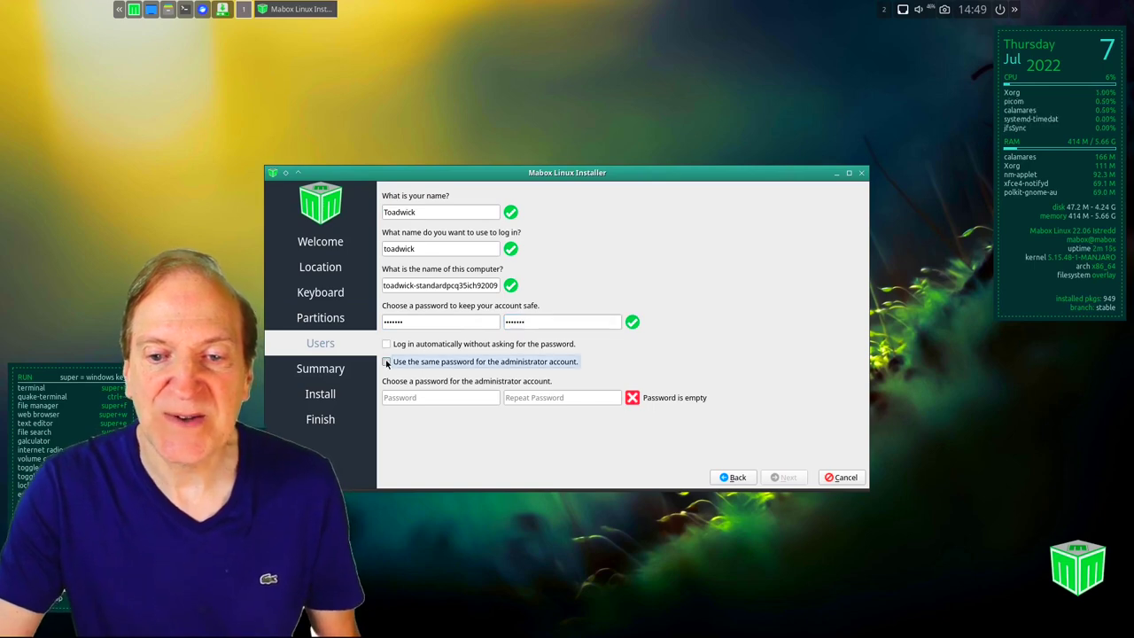
click(387, 361)
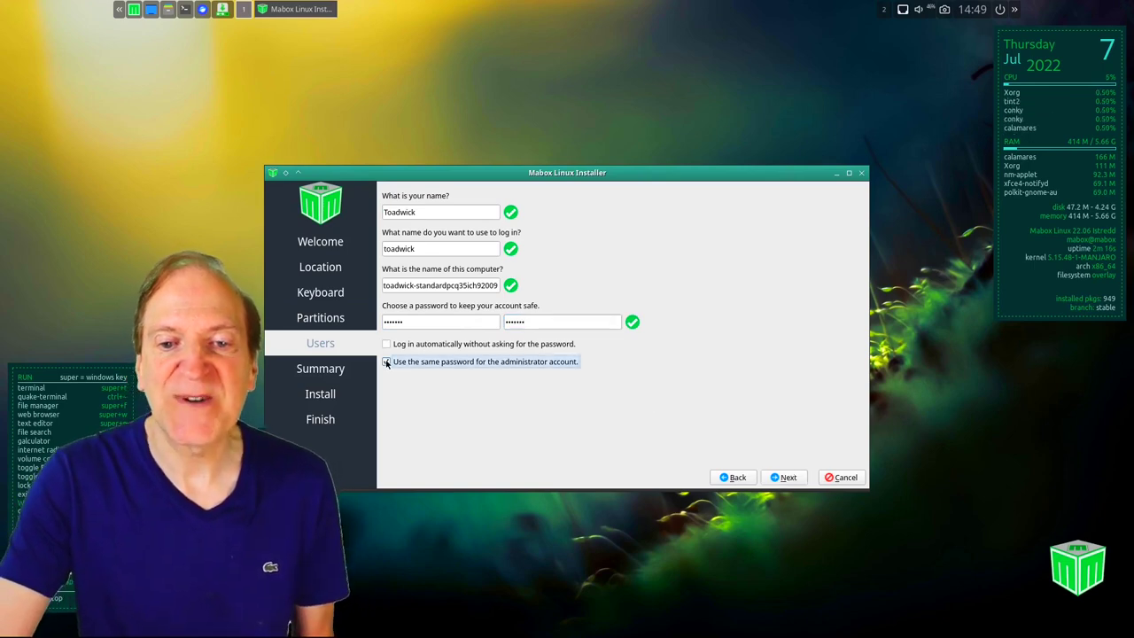
- Accept the installation summary and install Mabox 22.06 to the disk
click(783, 479)
click(782, 478)
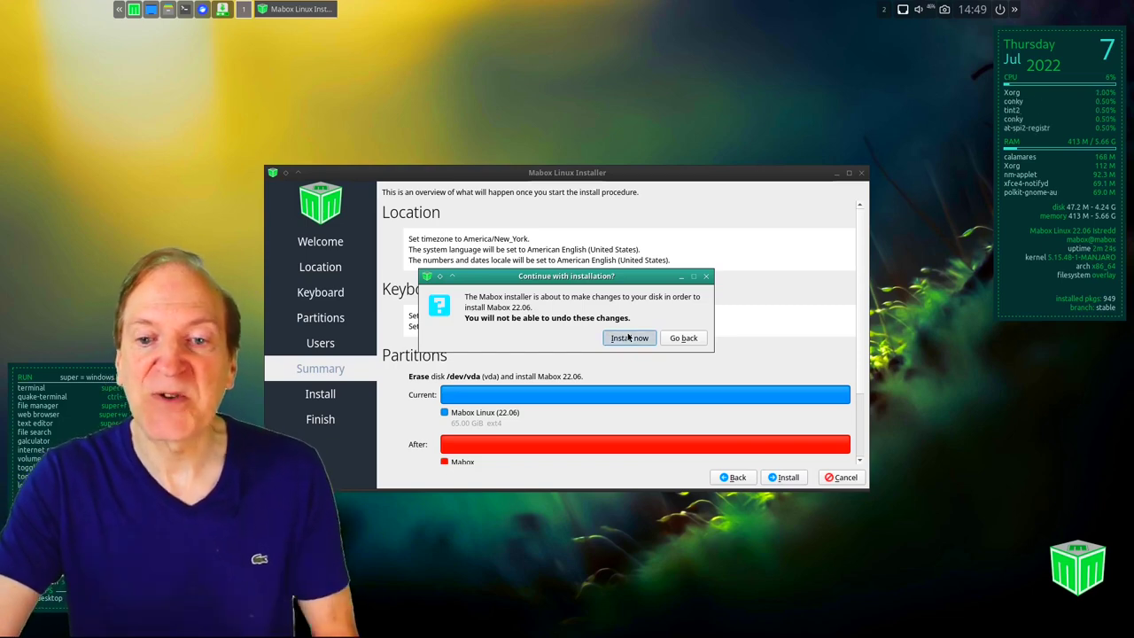
click(629, 338)
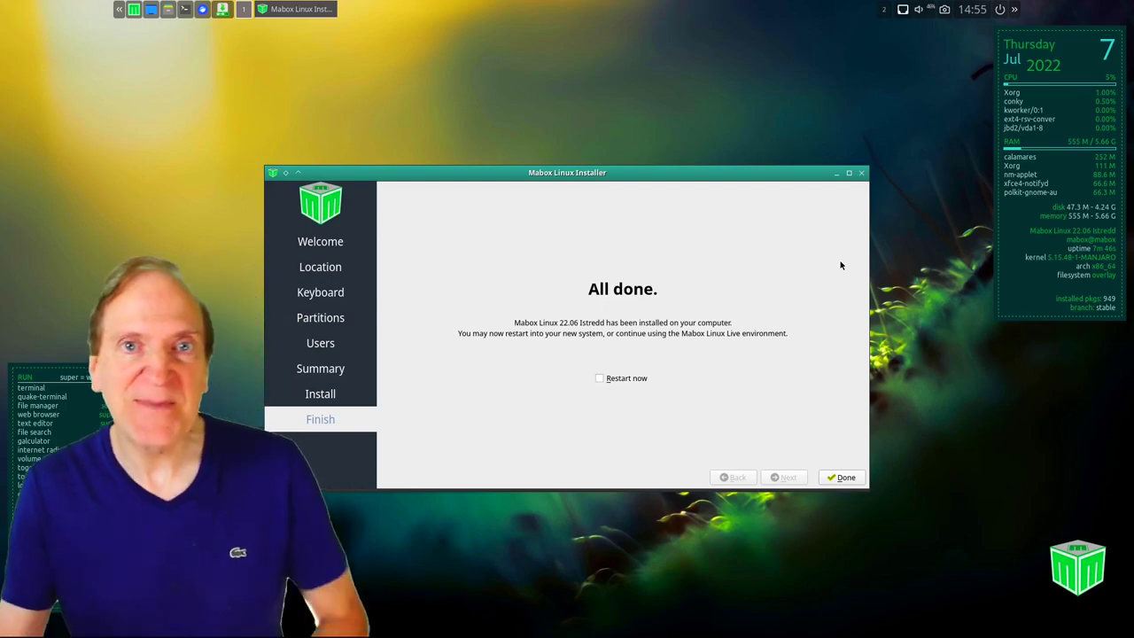
- Restart the computer into the installed system and log in with the account password
click(600, 380)
click(842, 477)
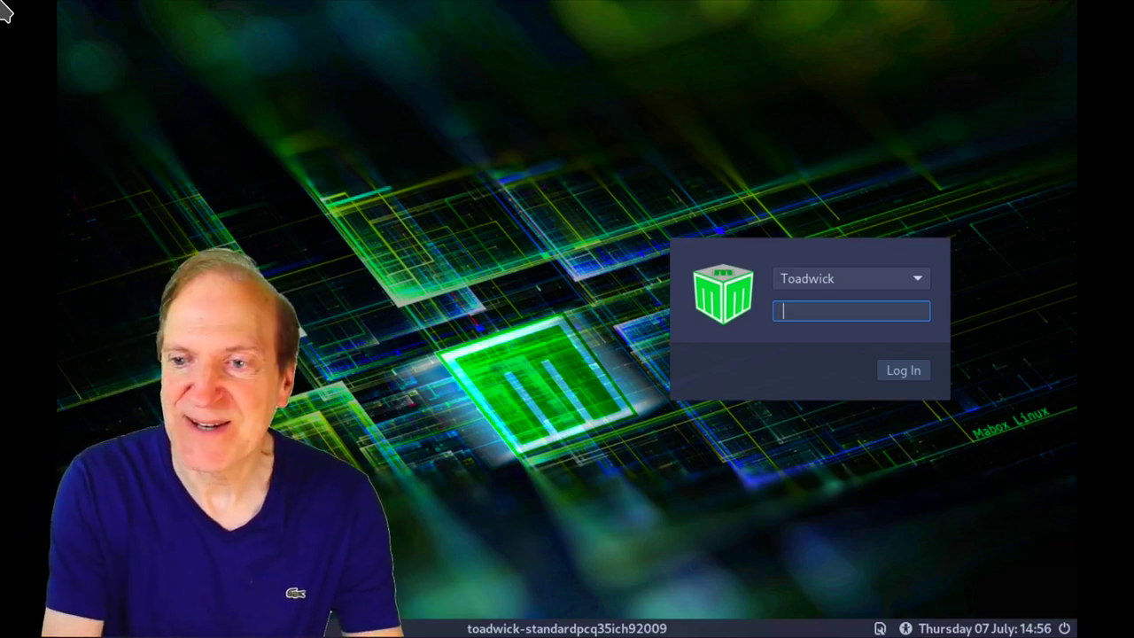
text(*******)
key(Return)
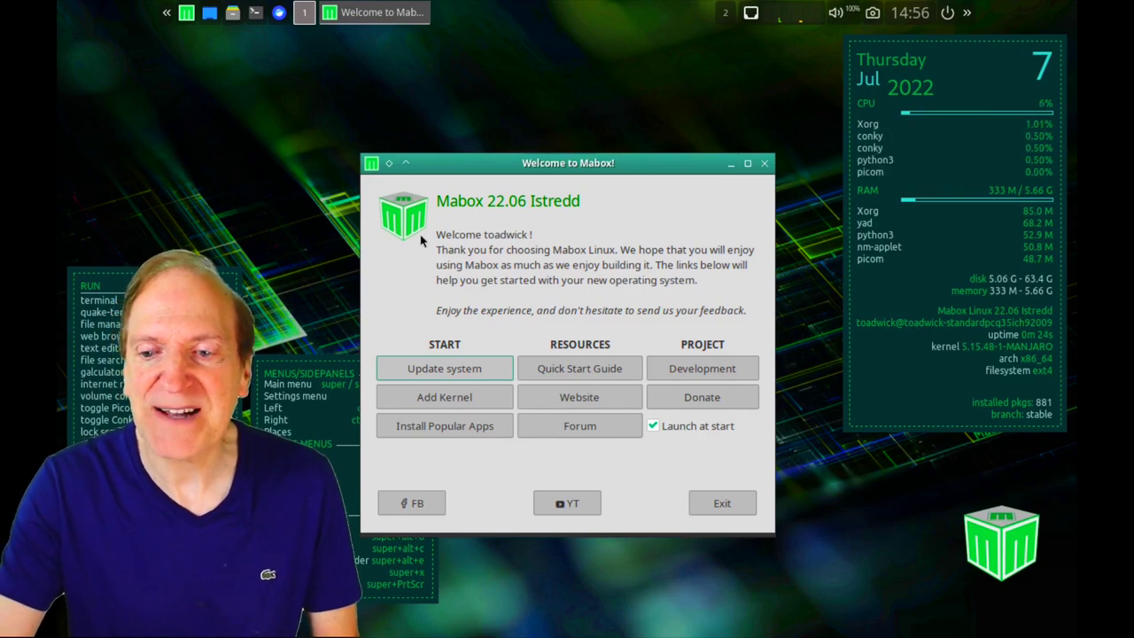
- Set the installed system's monitor resolution to 1920x1080 and save the display configuration
right_click(310, 120)
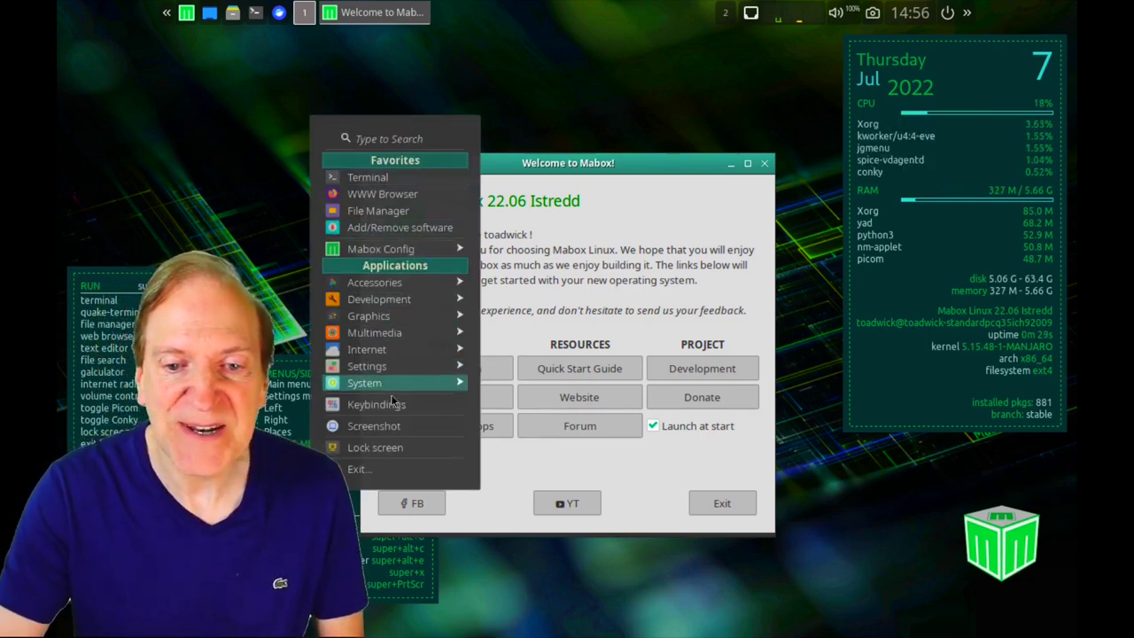
mouse_move(388, 391)
mouse_move(397, 369)
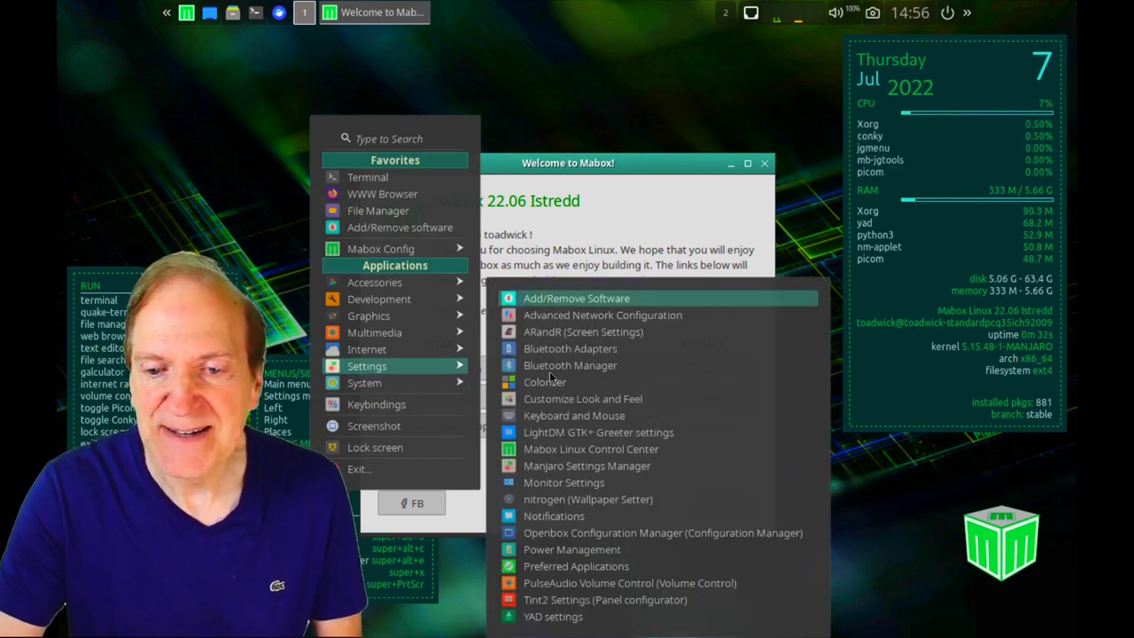
click(563, 482)
click(564, 343)
click(549, 588)
click(651, 388)
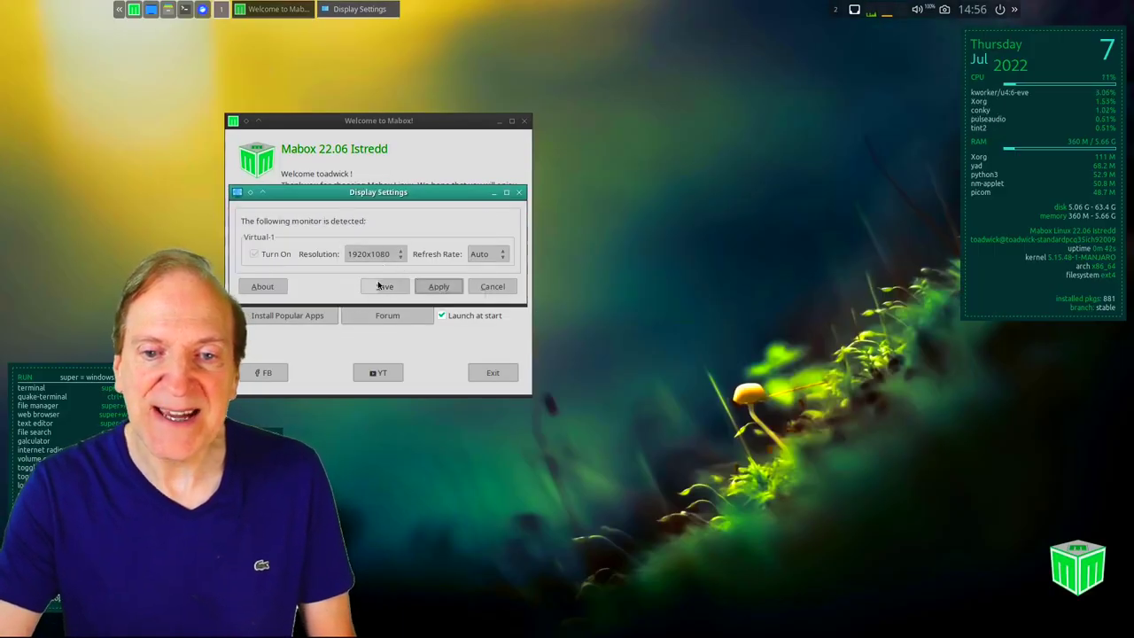
click(385, 287)
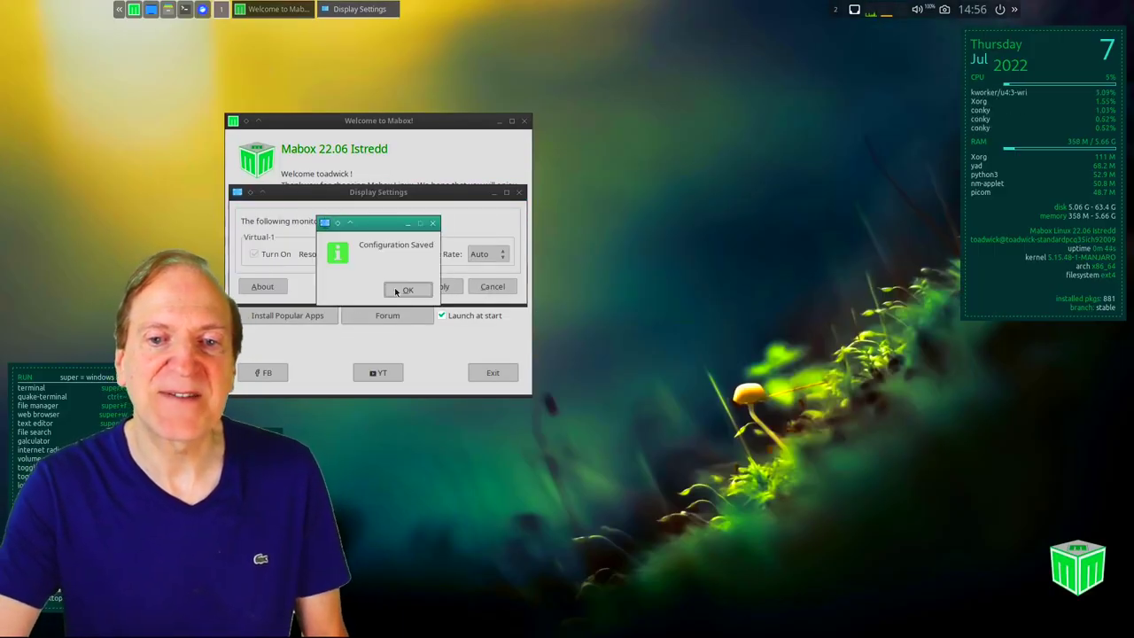
click(412, 293)
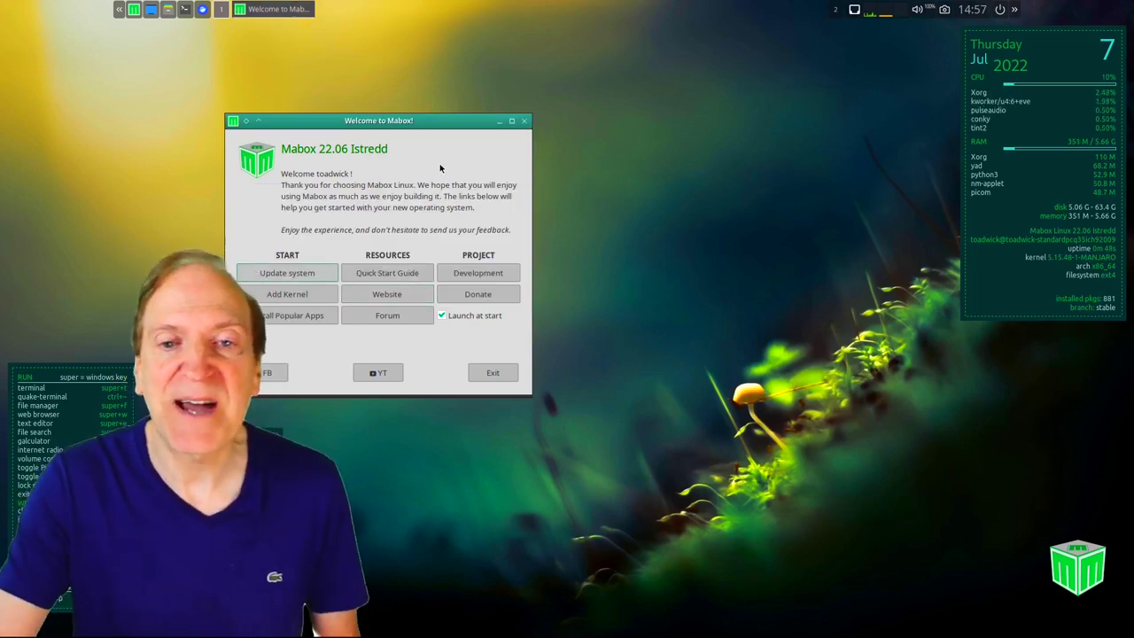
- Update the system from the Welcome to Mabox window, applying all available package updates, and restart the computer
drag(417, 125, 594, 125)
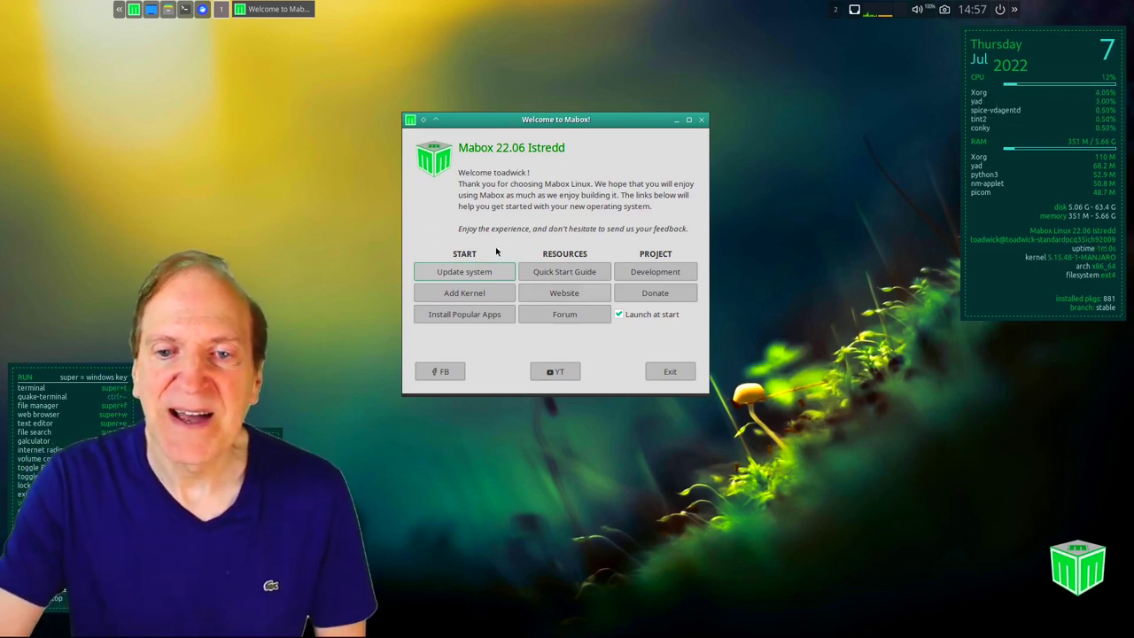
click(458, 273)
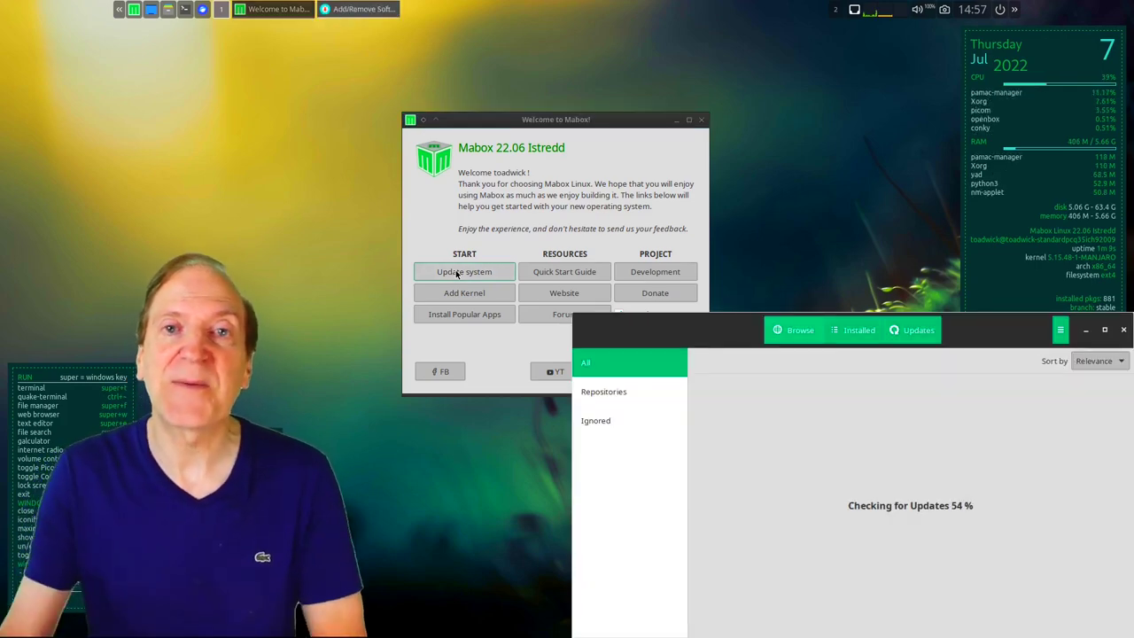
drag(683, 332, 451, 206)
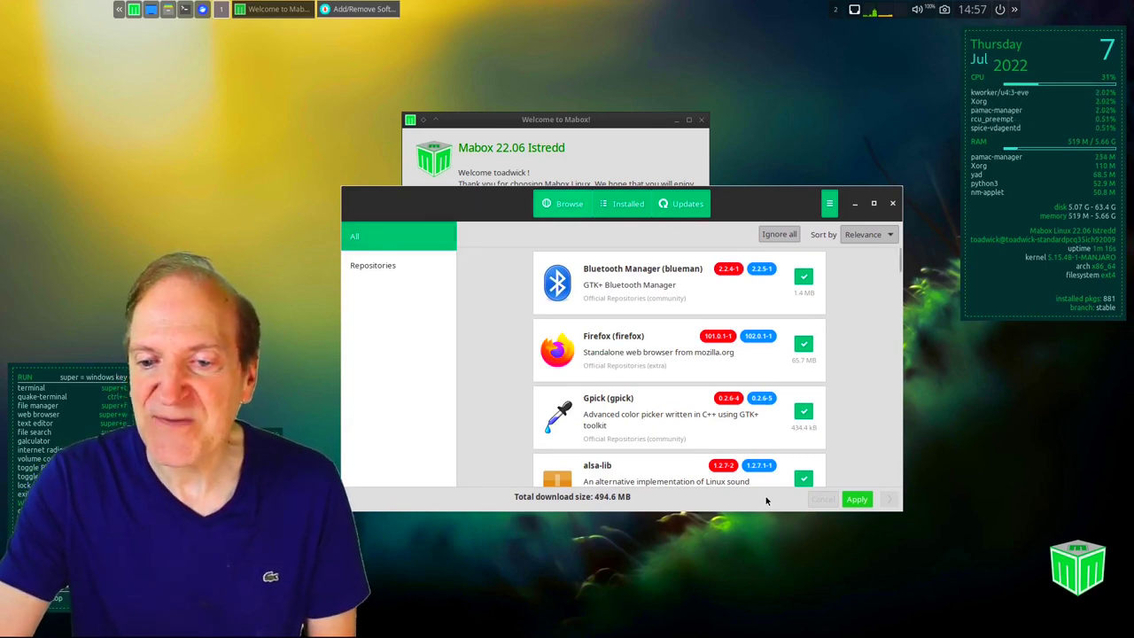
click(859, 502)
key(Return)
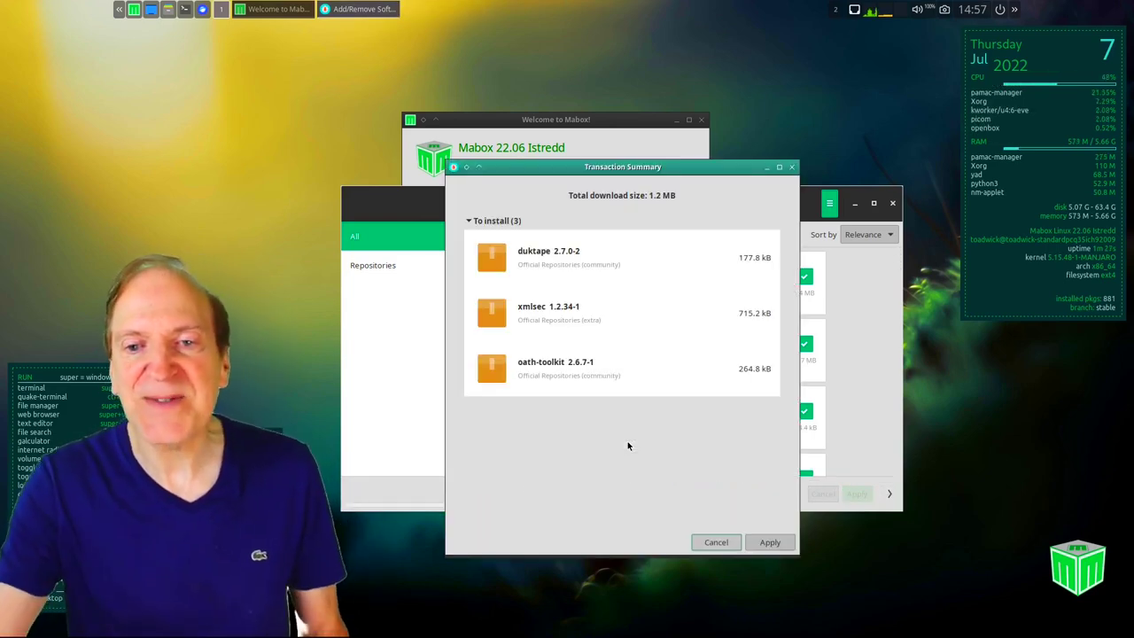
click(768, 541)
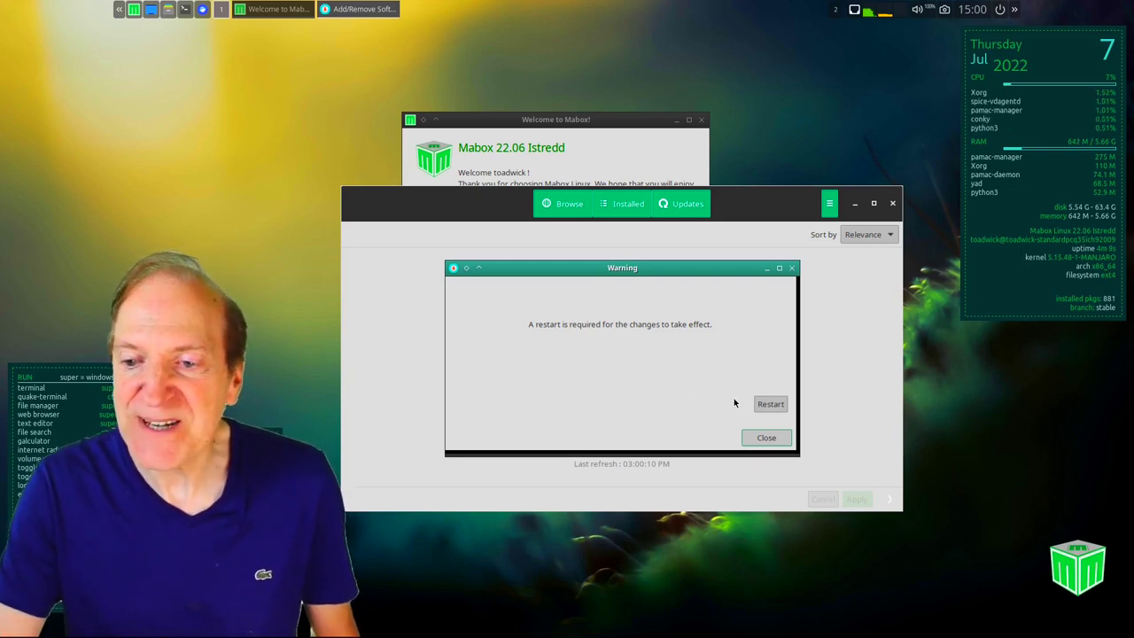
click(768, 405)
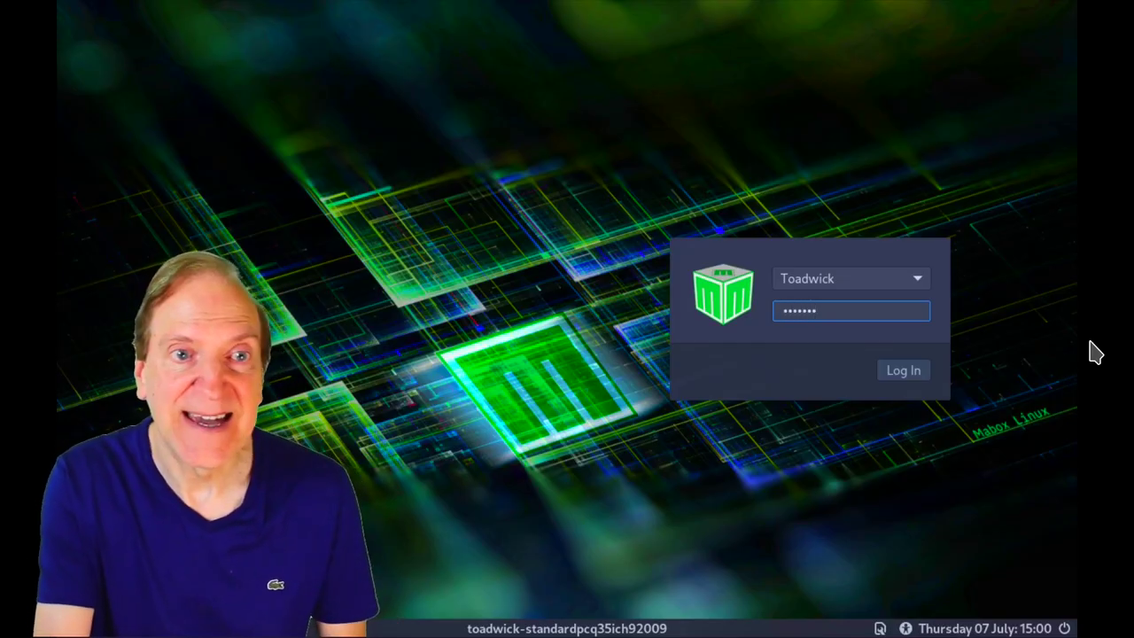
- Log in to the installed system and examine the kernels offered for installation in Manjaro Settings Manager
key(Return)
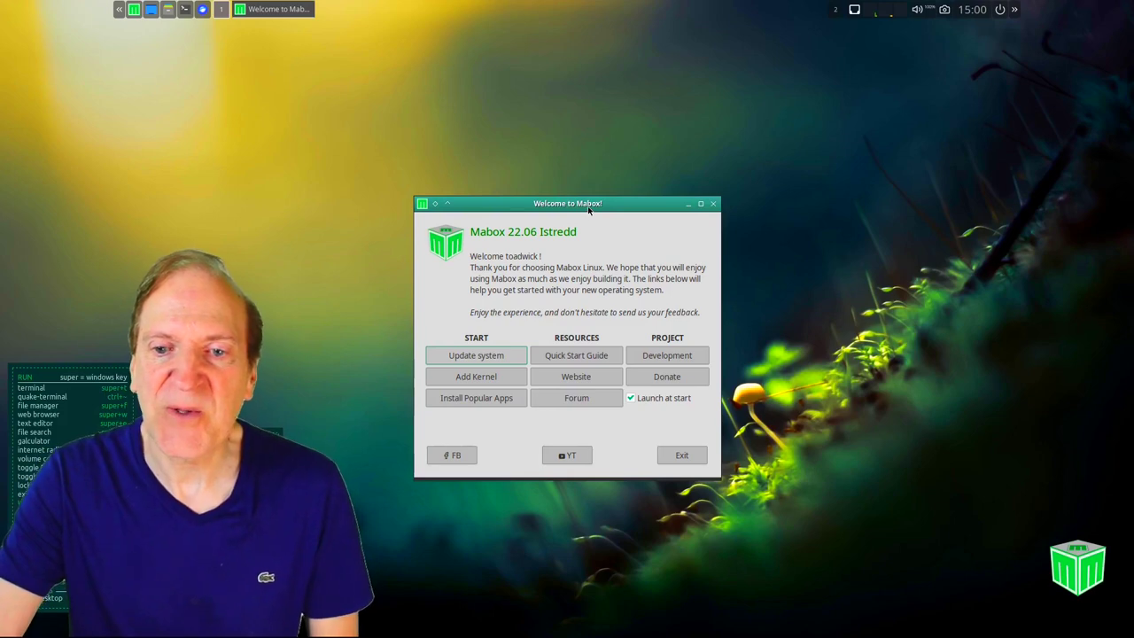
click(475, 377)
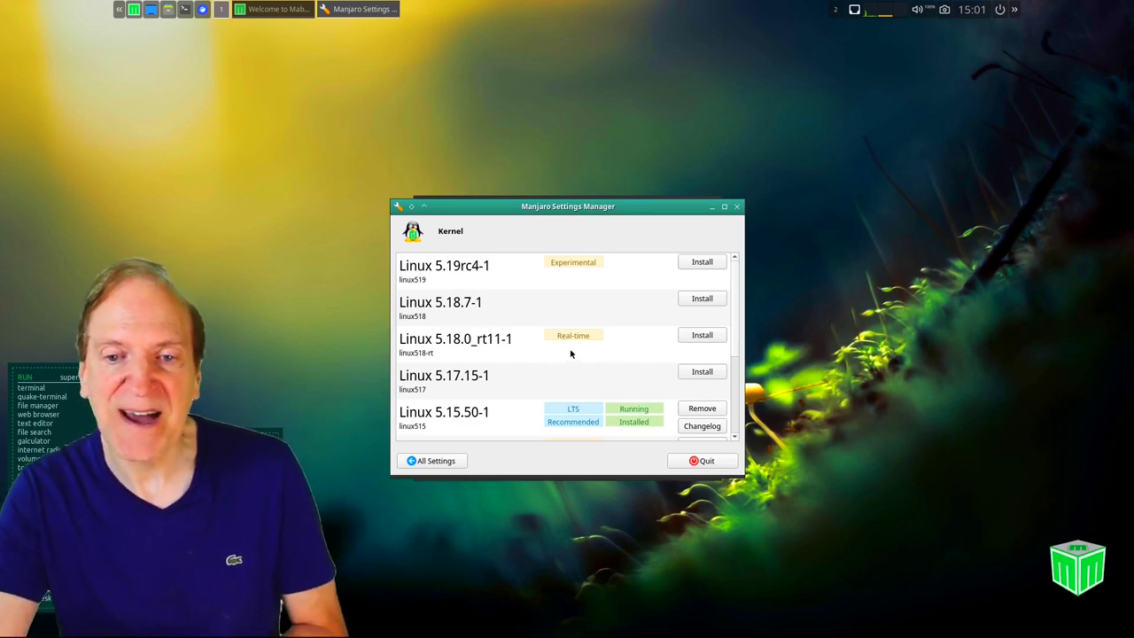
scroll(559, 358, down, 2)
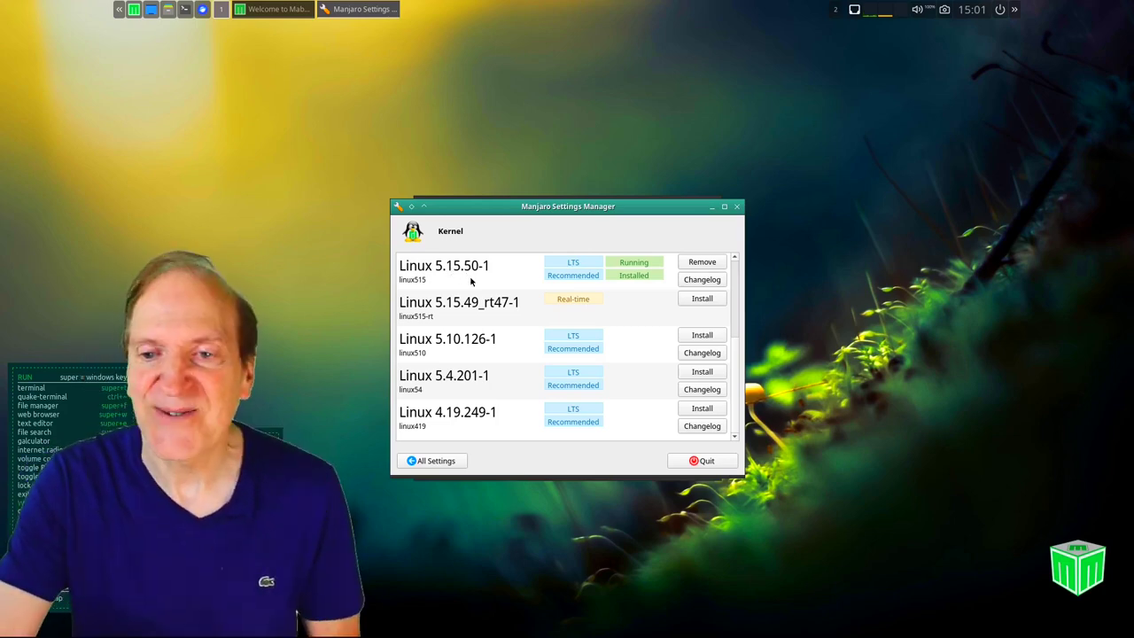
scroll(467, 275, up, 4)
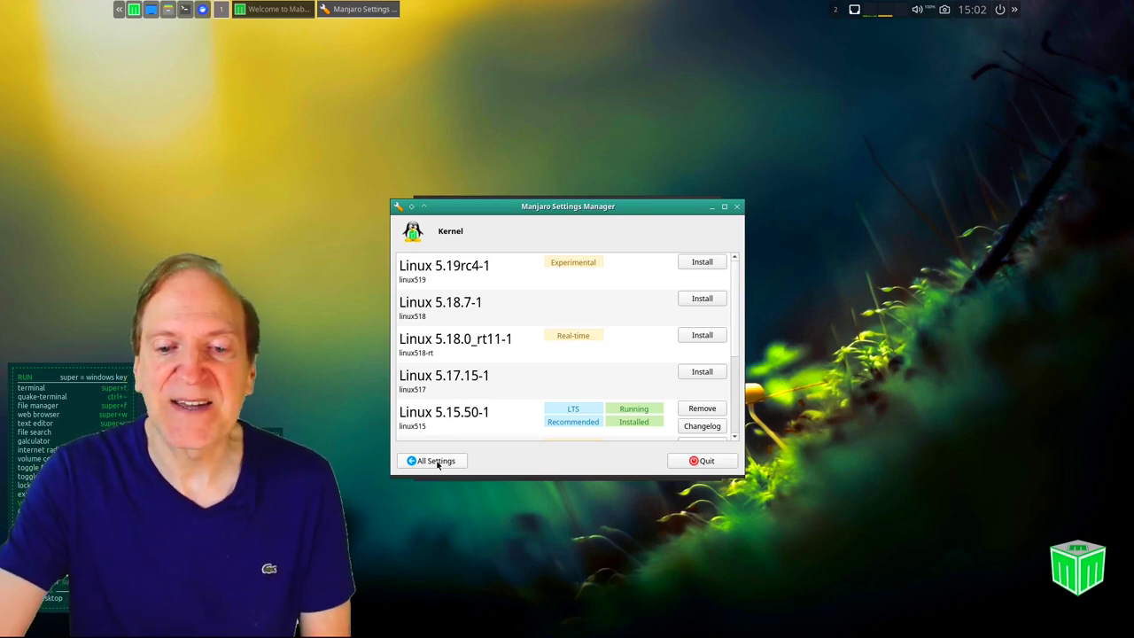
- Look over all System and Hardware settings categories in Manjaro Settings Manager and quit it
click(437, 463)
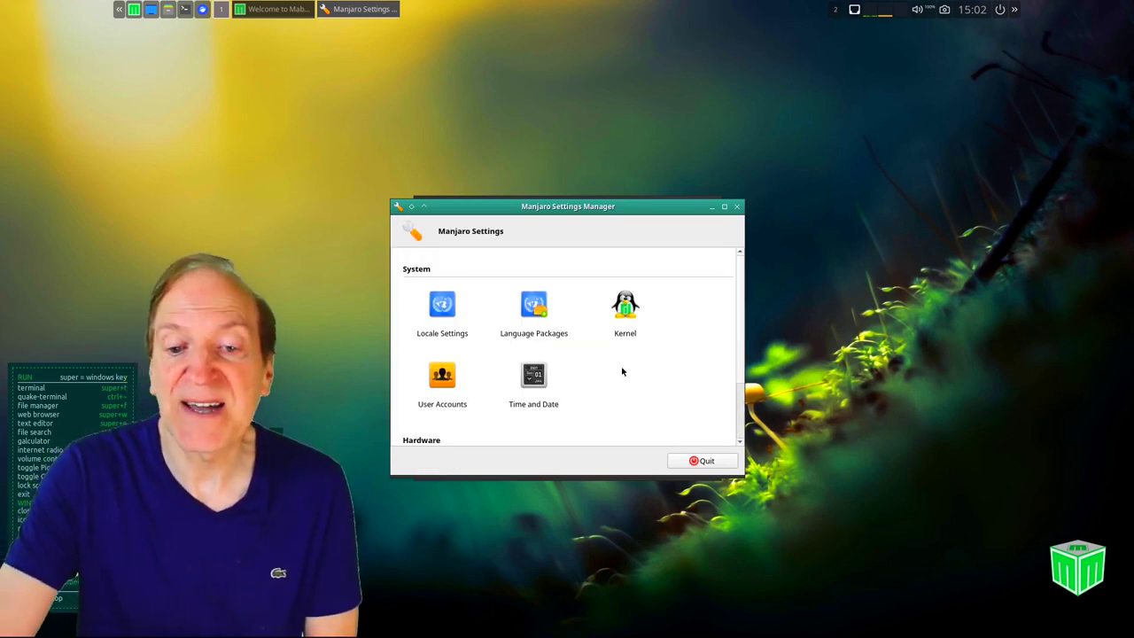
scroll(623, 374, down, 2)
scroll(624, 381, up, 2)
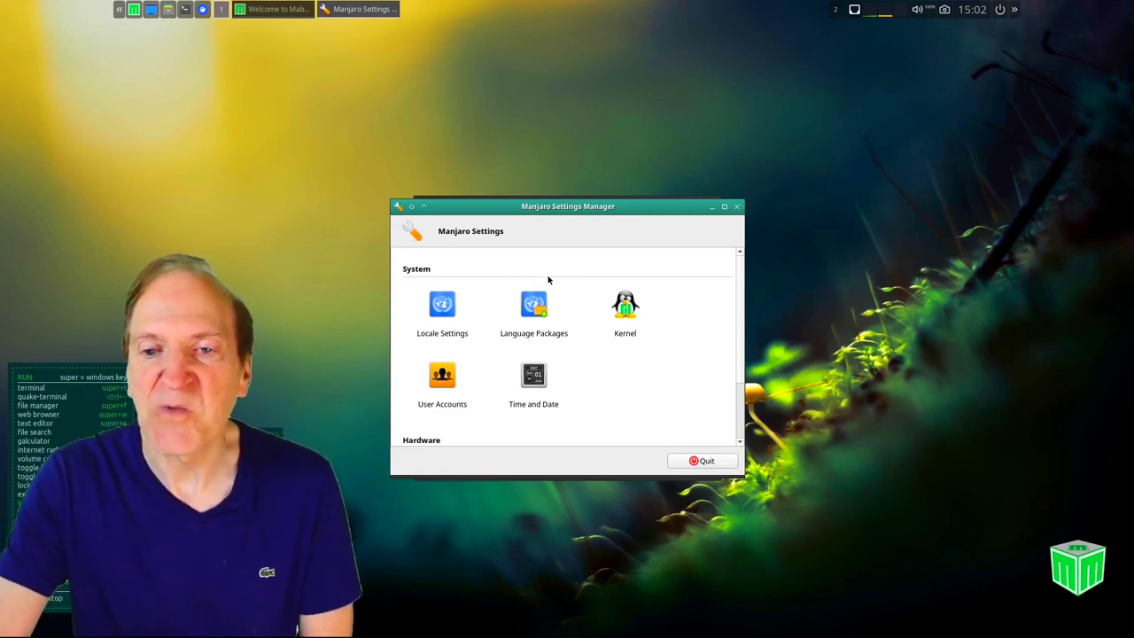
click(627, 308)
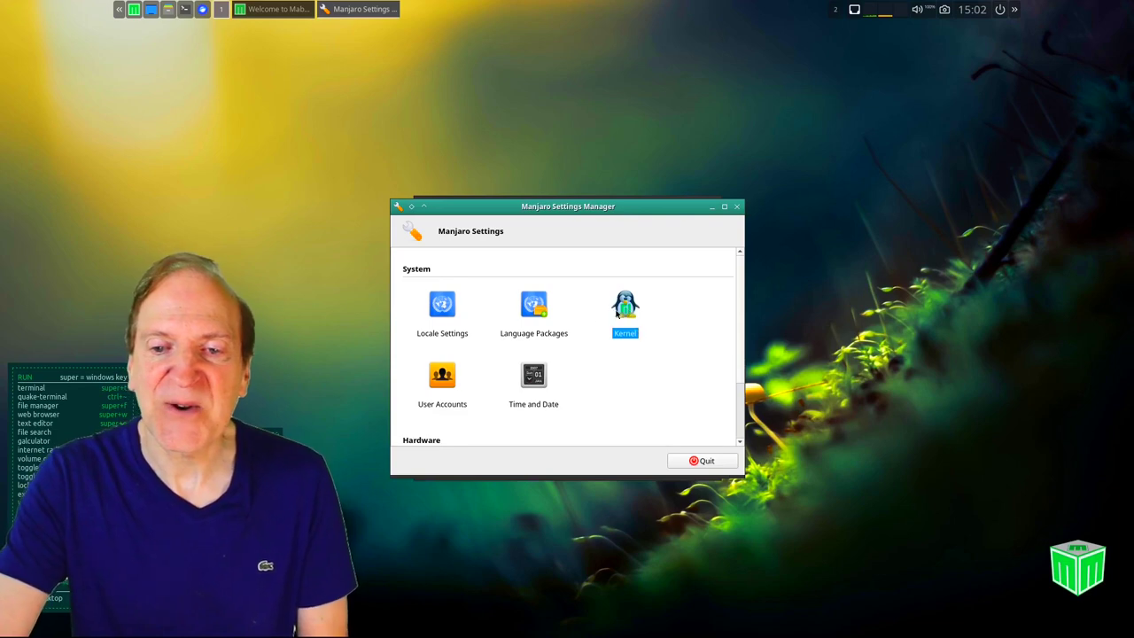
scroll(576, 354, down, 2)
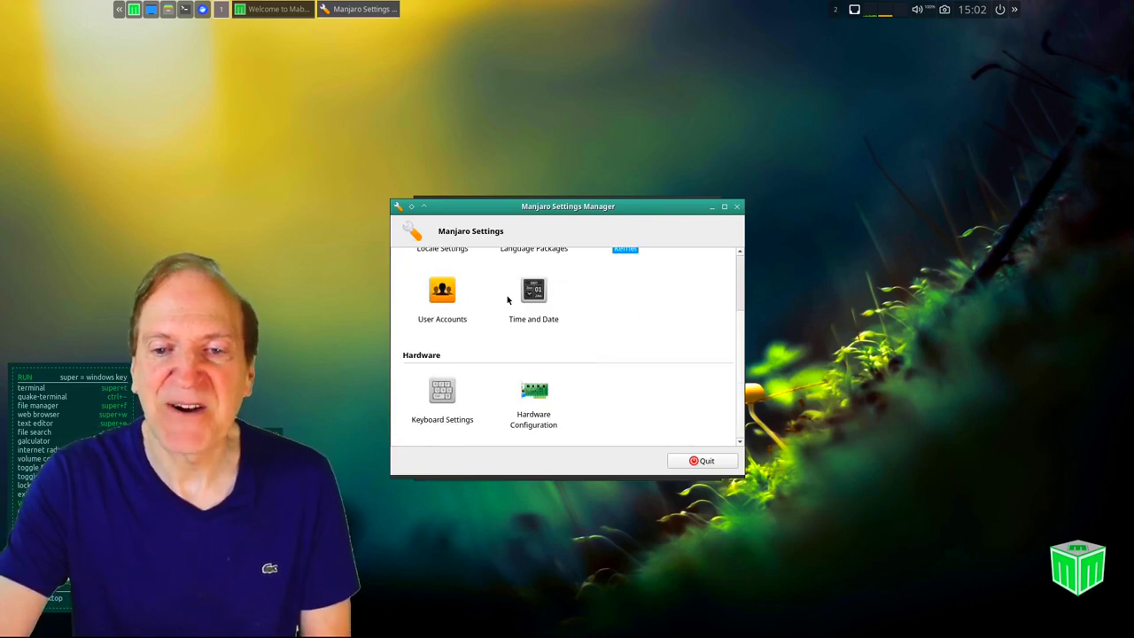
scroll(560, 348, up, 2)
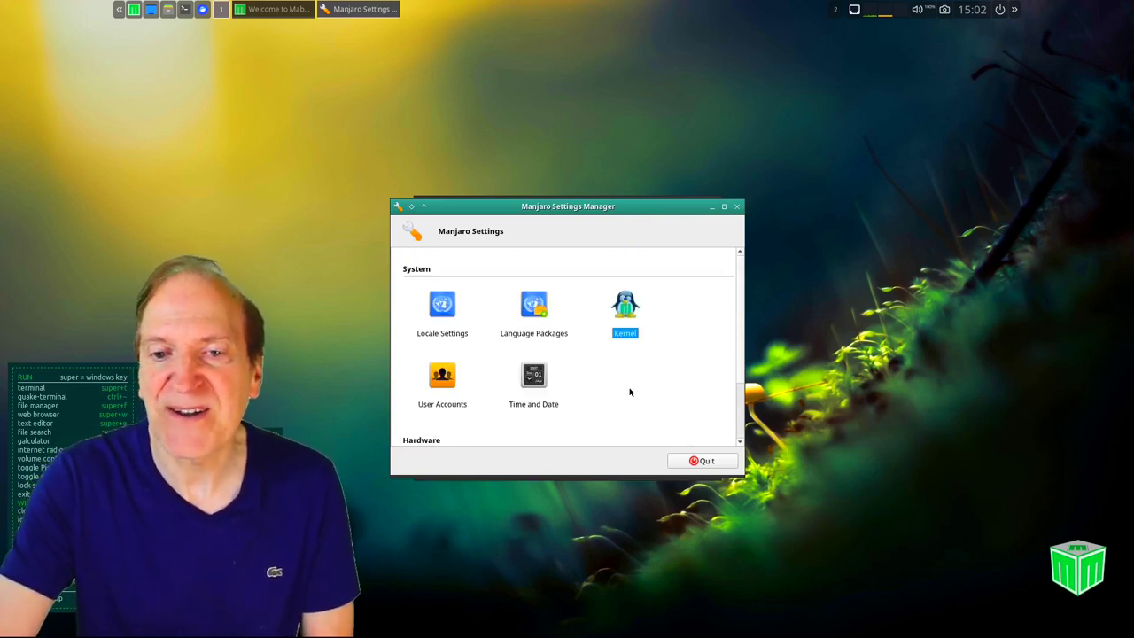
click(702, 461)
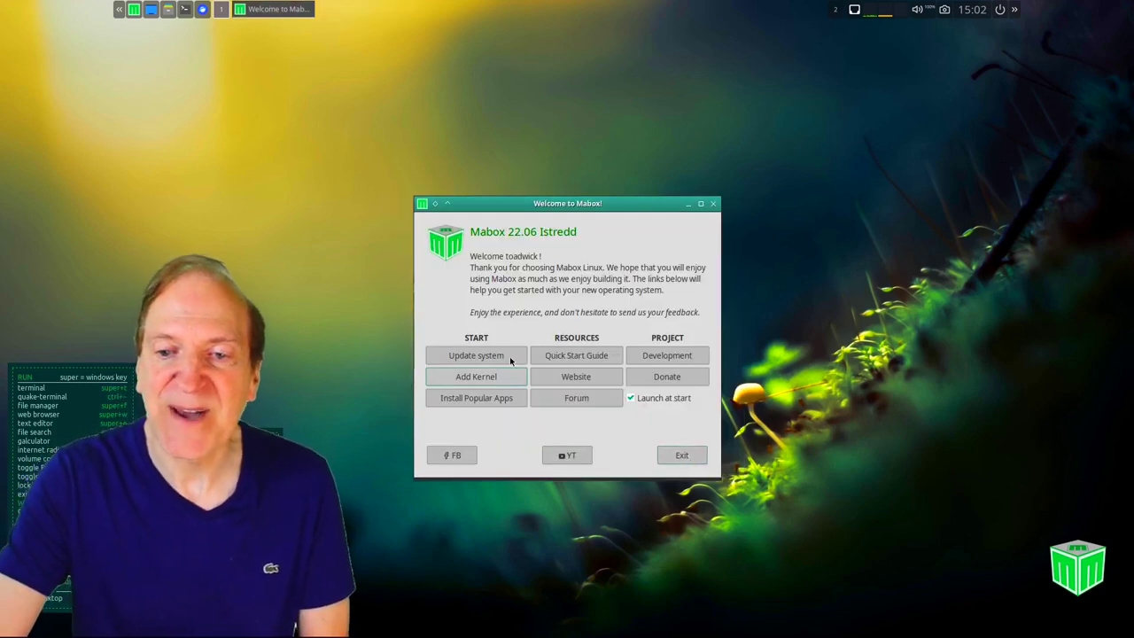
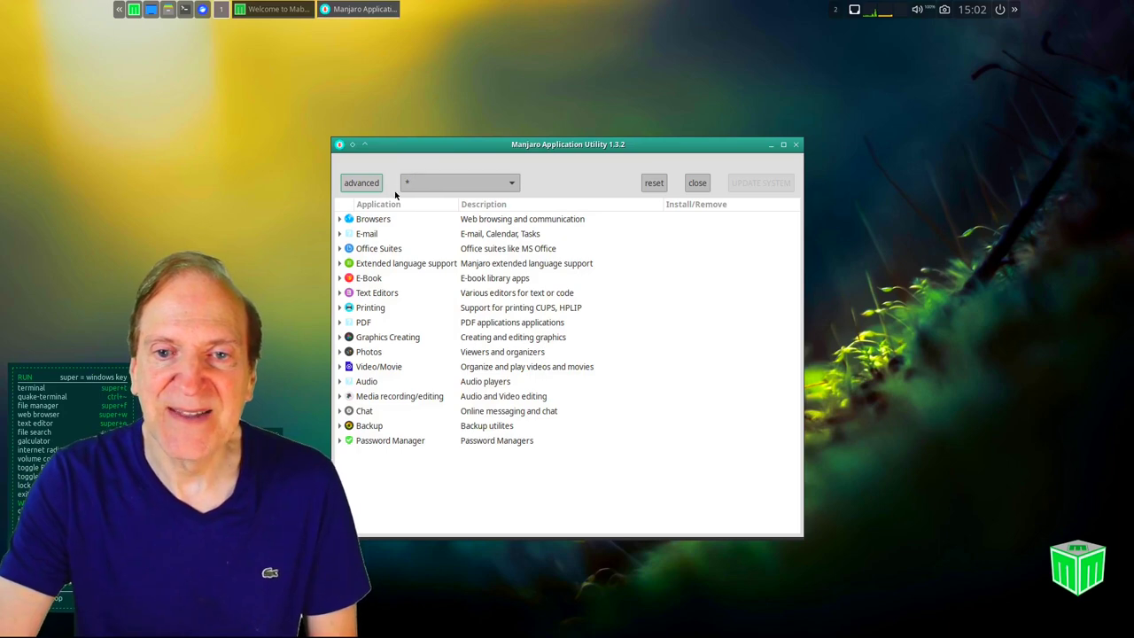
- Filter the Manjaro Application Utility list to Graphics Creating and restore the list of all categories
click(513, 184)
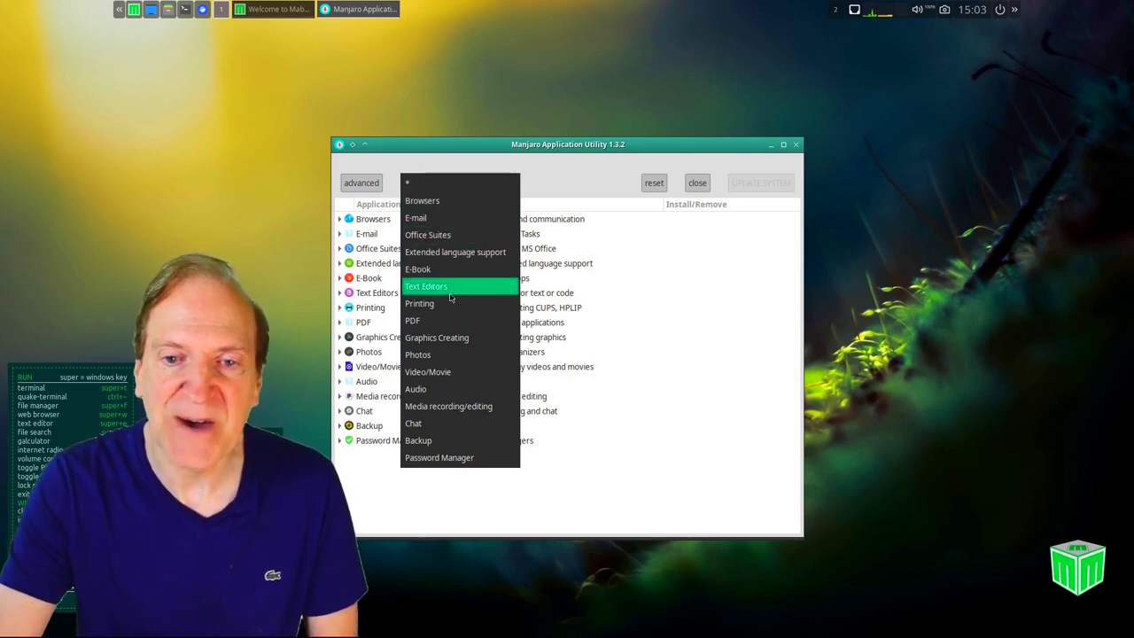
click(449, 339)
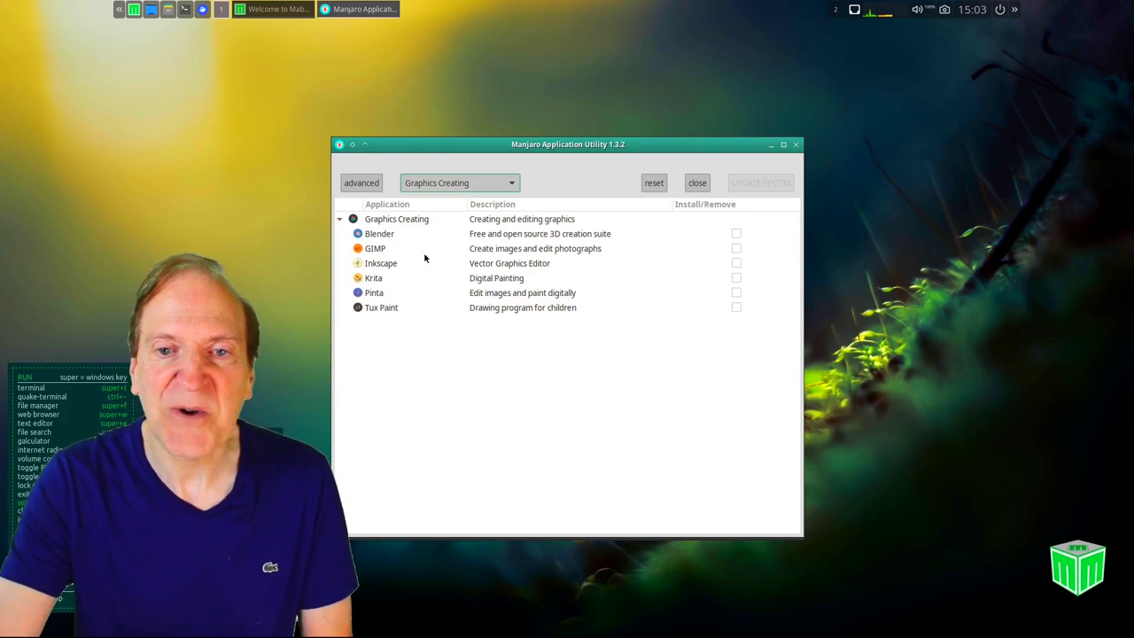
click(510, 183)
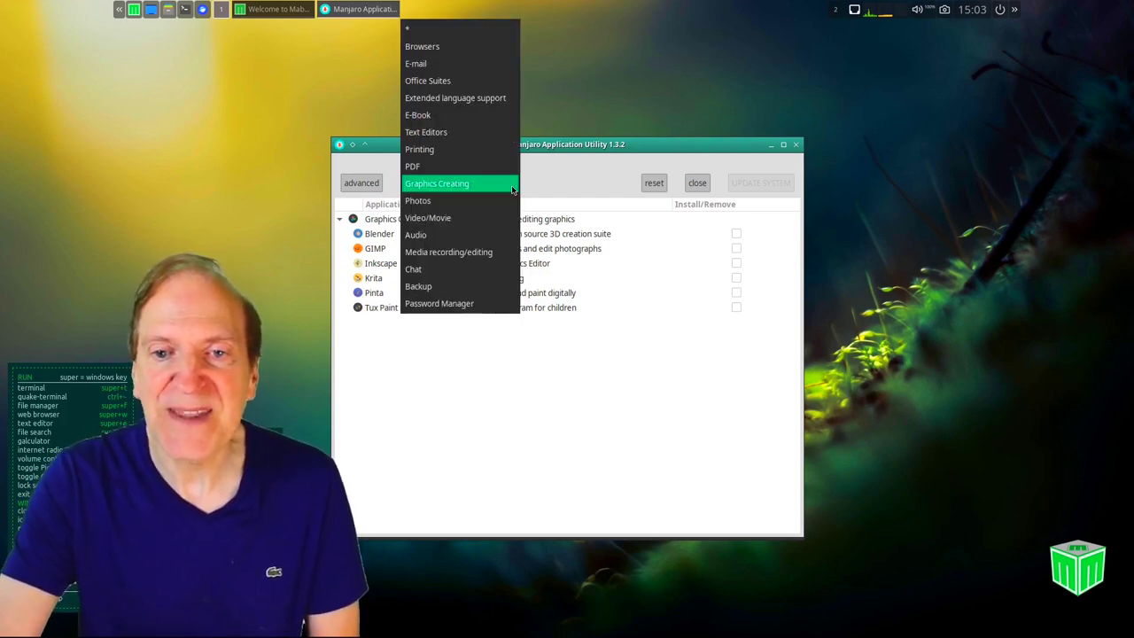
click(456, 33)
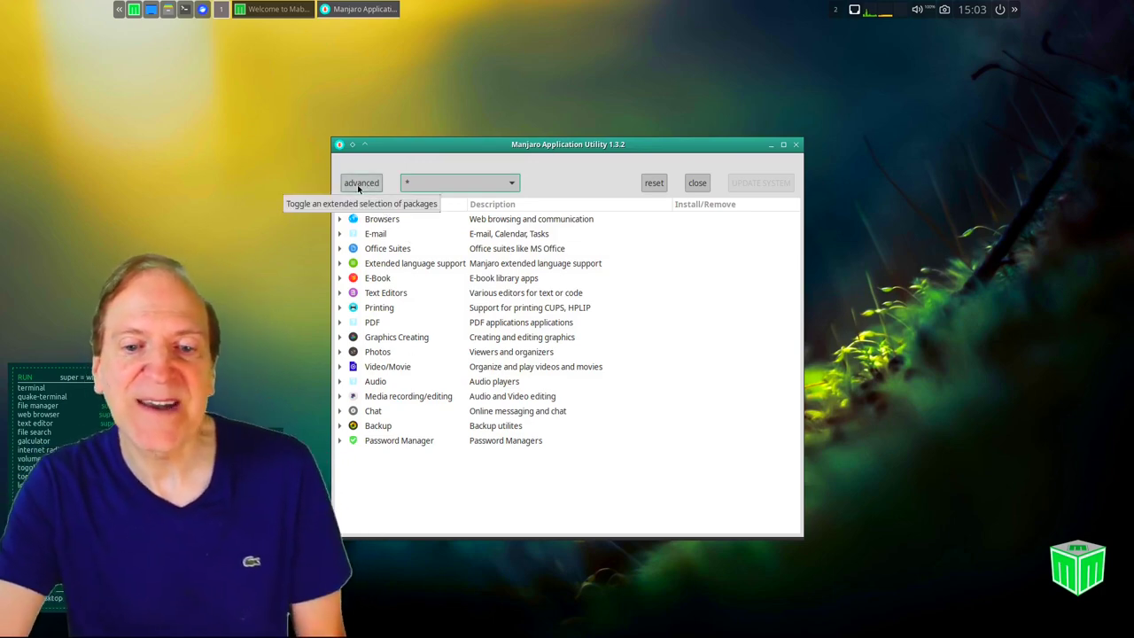
- Show the advanced package selection, examine the Virtual Computing and System Tools categories, and switch back to the basic selection
click(359, 184)
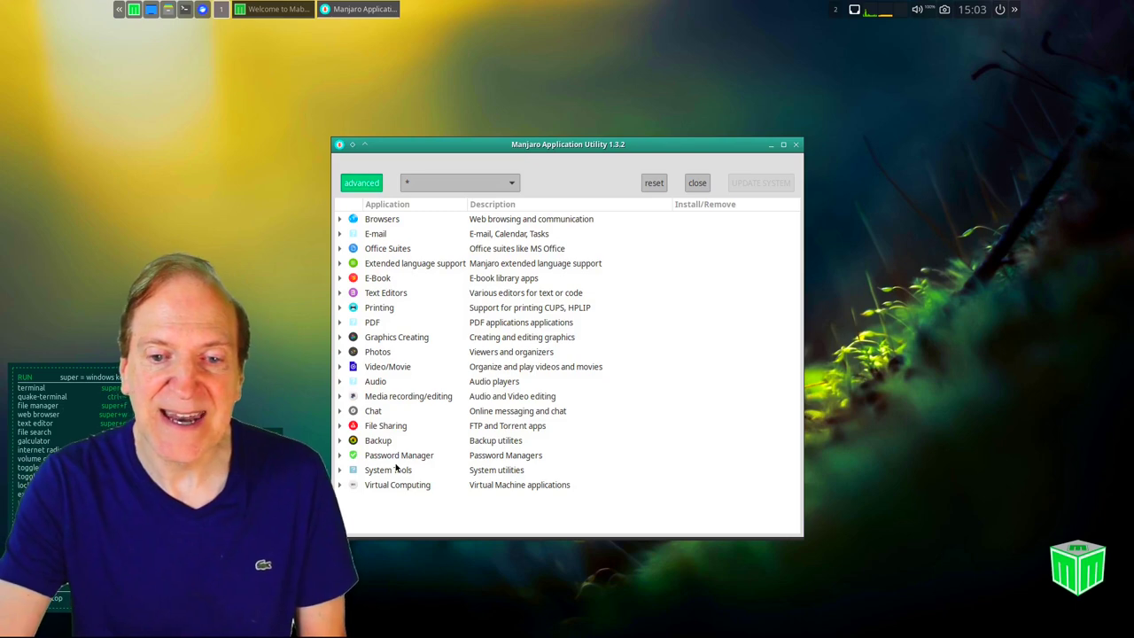
click(340, 485)
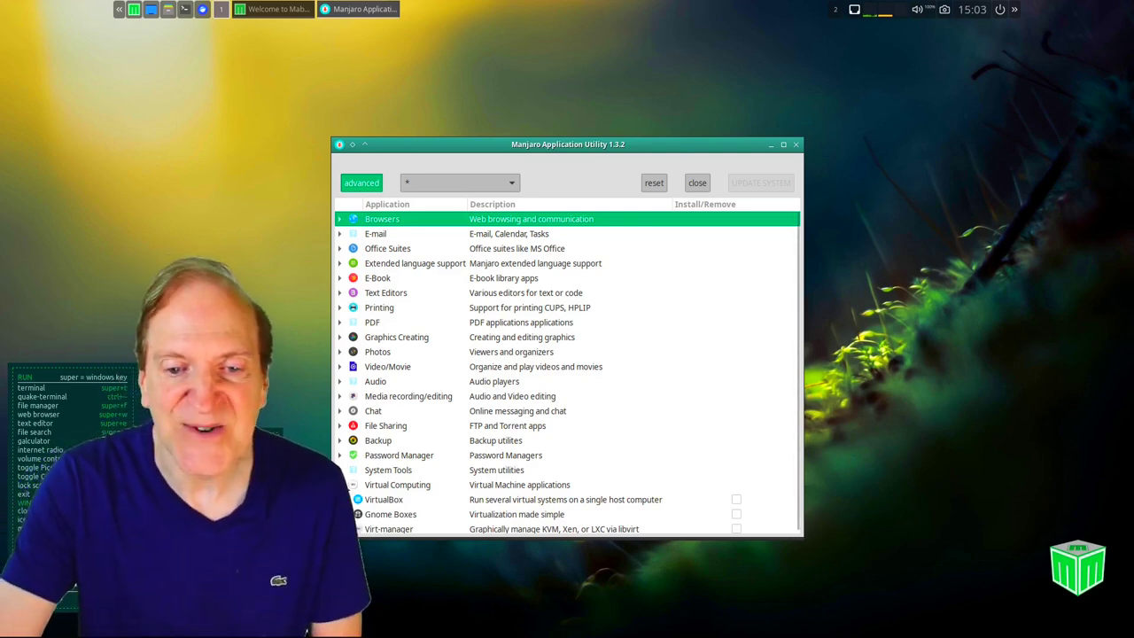
click(340, 484)
click(340, 469)
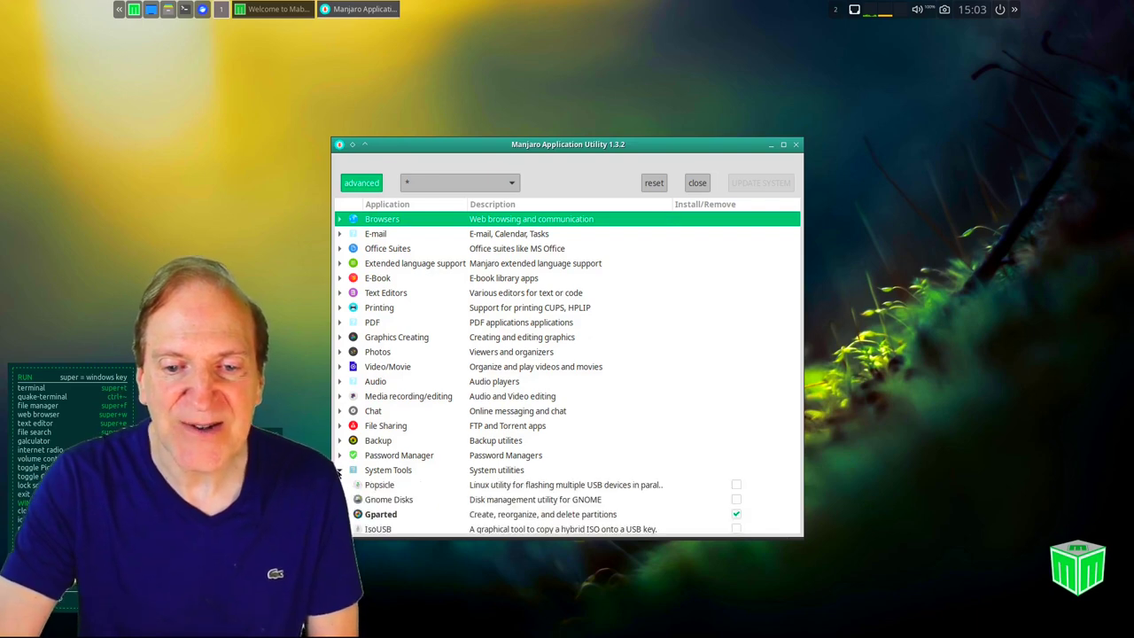
scroll(390, 470, down, 2)
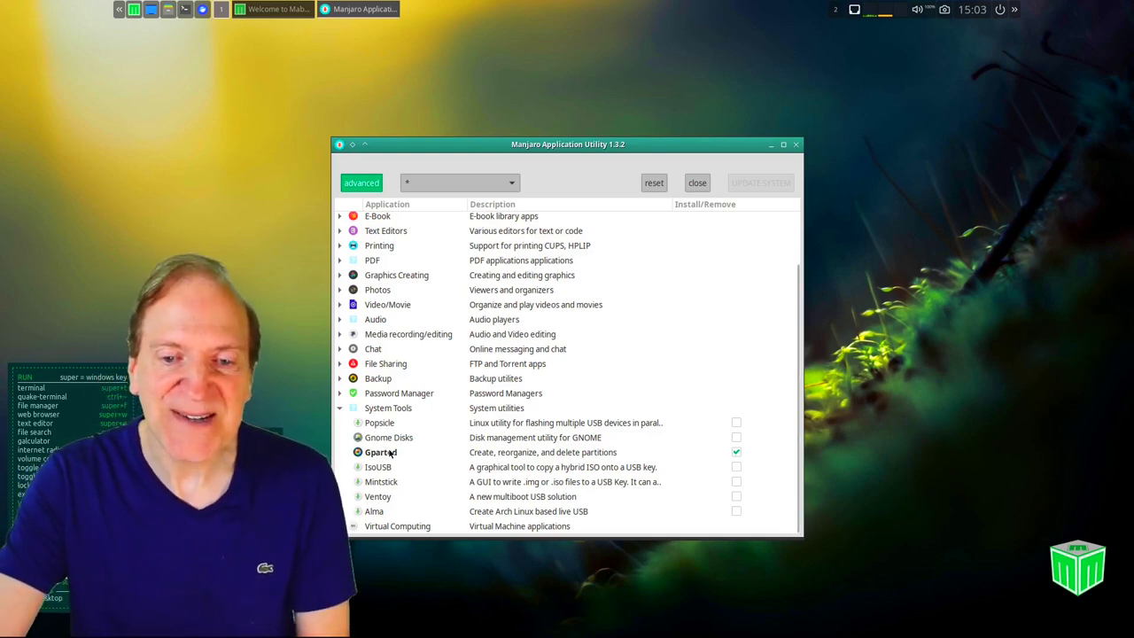
click(735, 451)
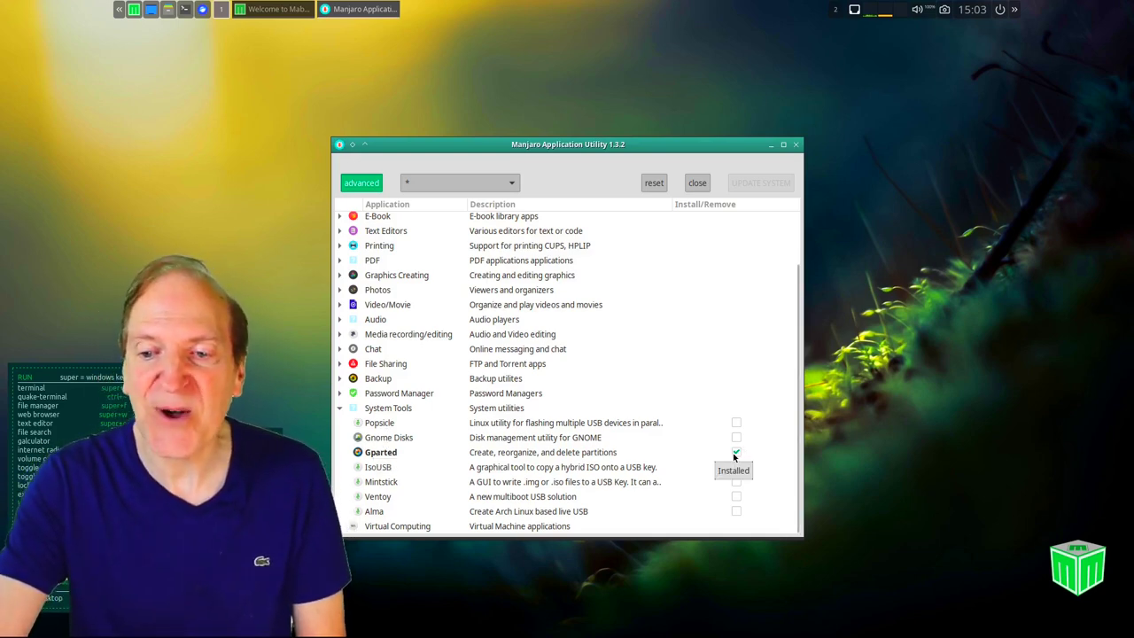
click(736, 451)
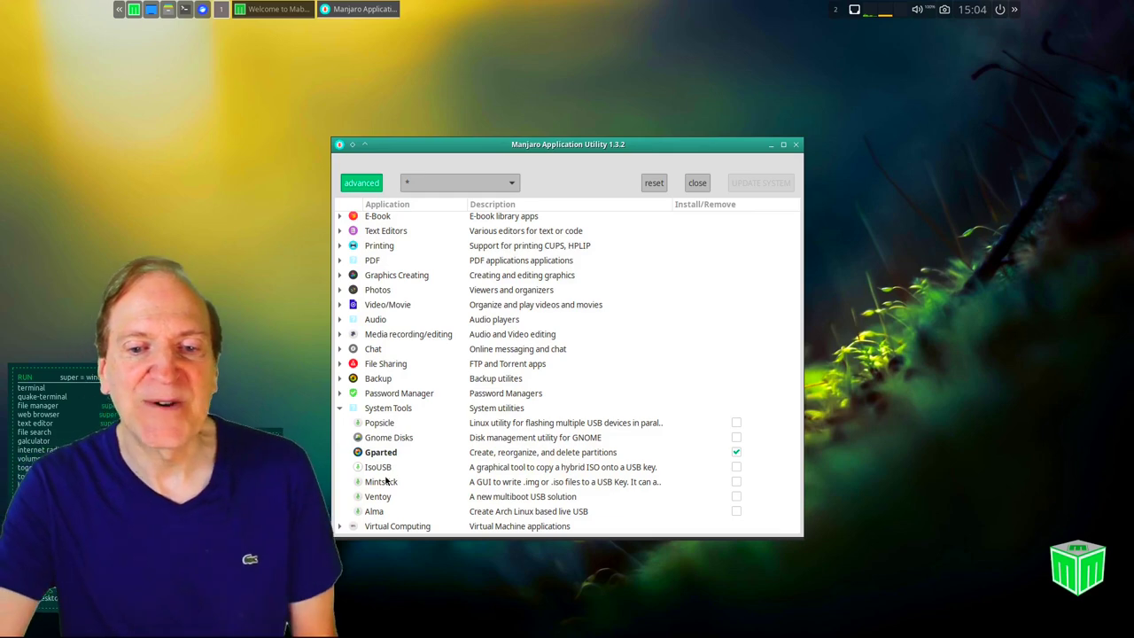
click(341, 408)
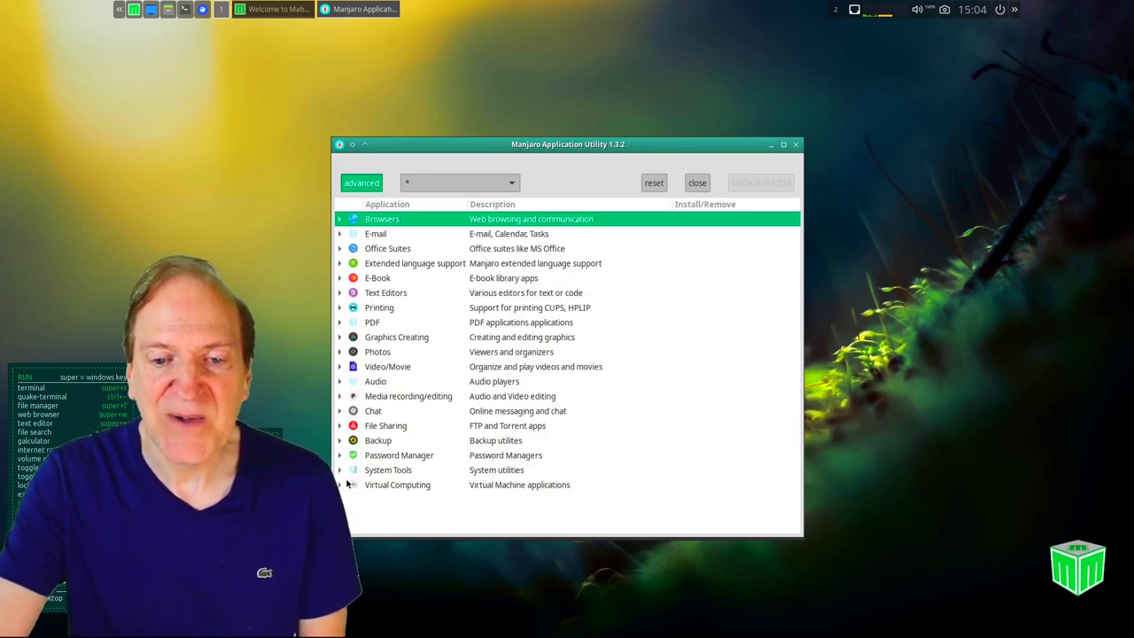
click(361, 184)
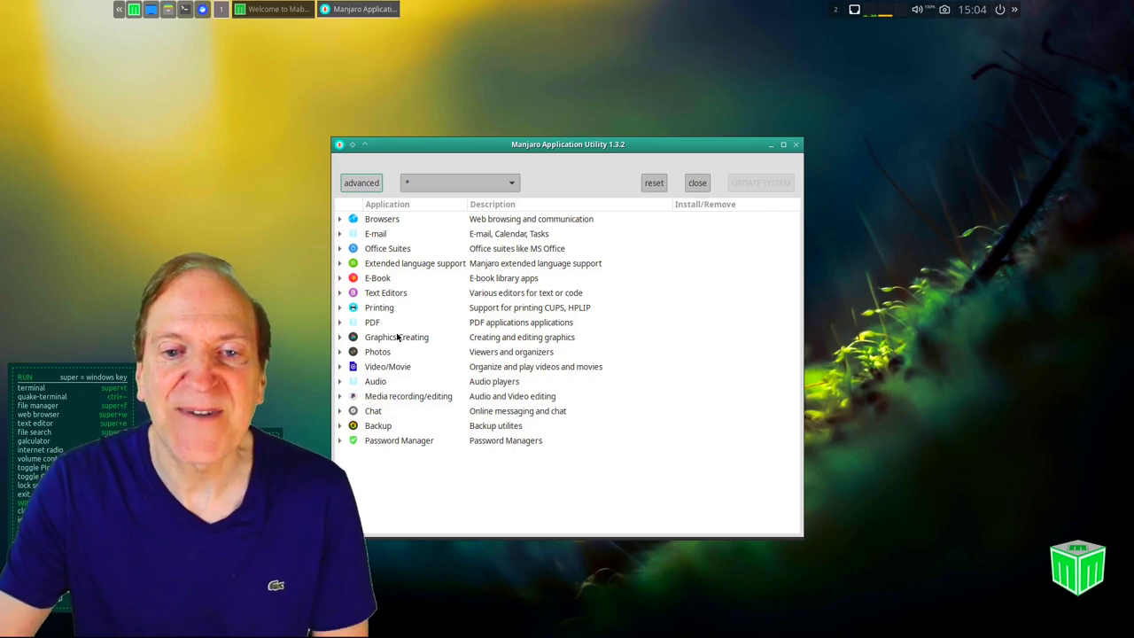
- Look through the Browsers category and mark OnlyOffice Desktop Editors under Office Suites for installation
click(340, 219)
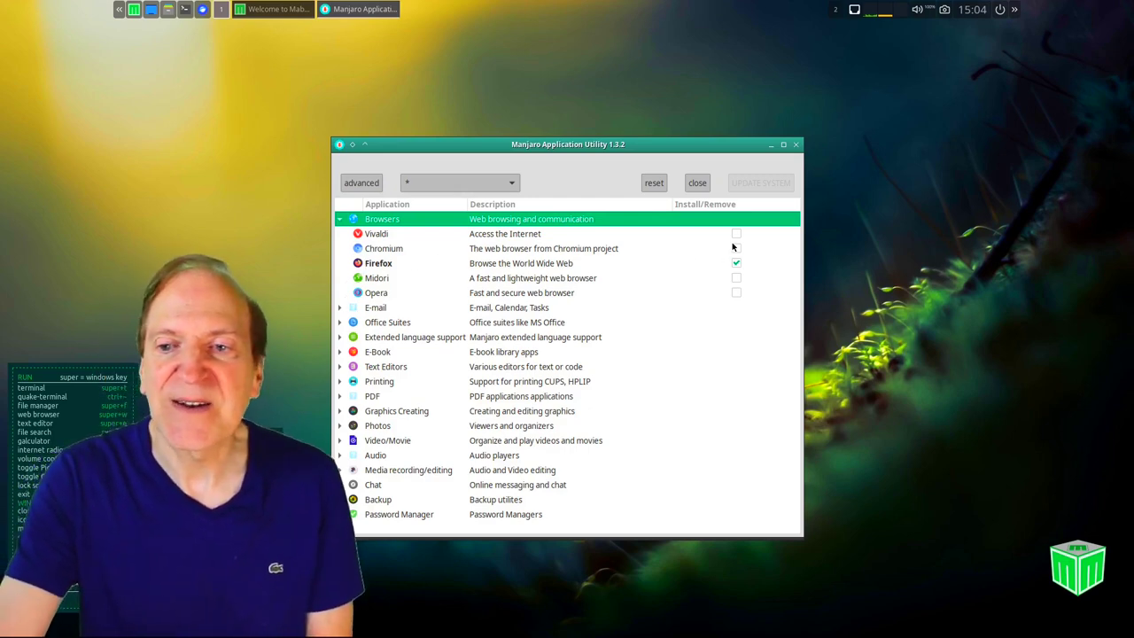
click(341, 221)
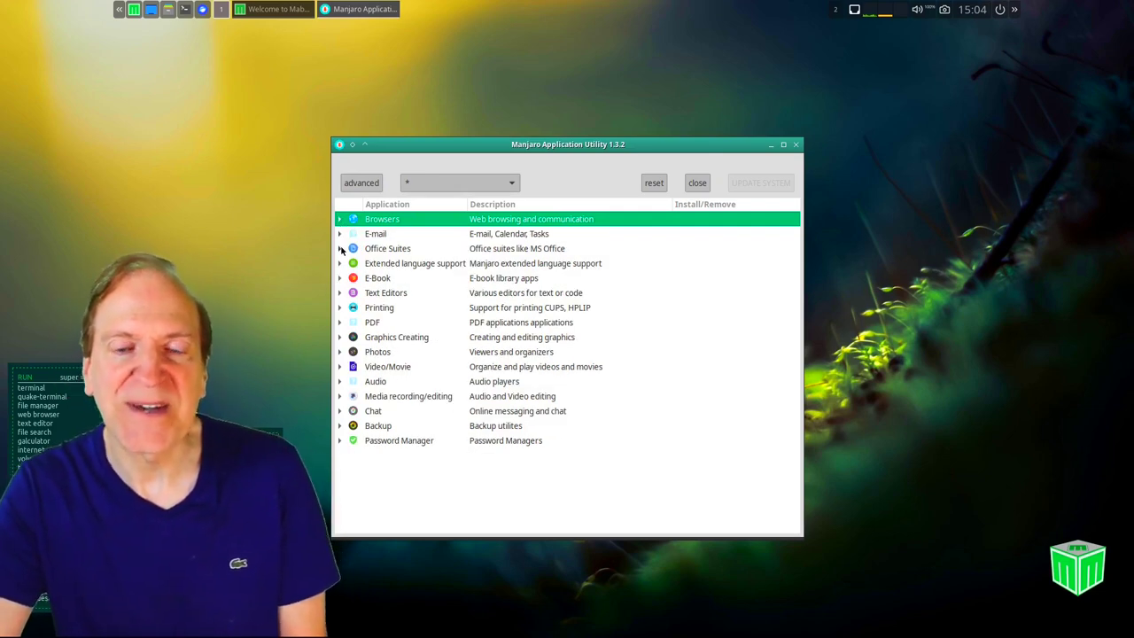
click(340, 249)
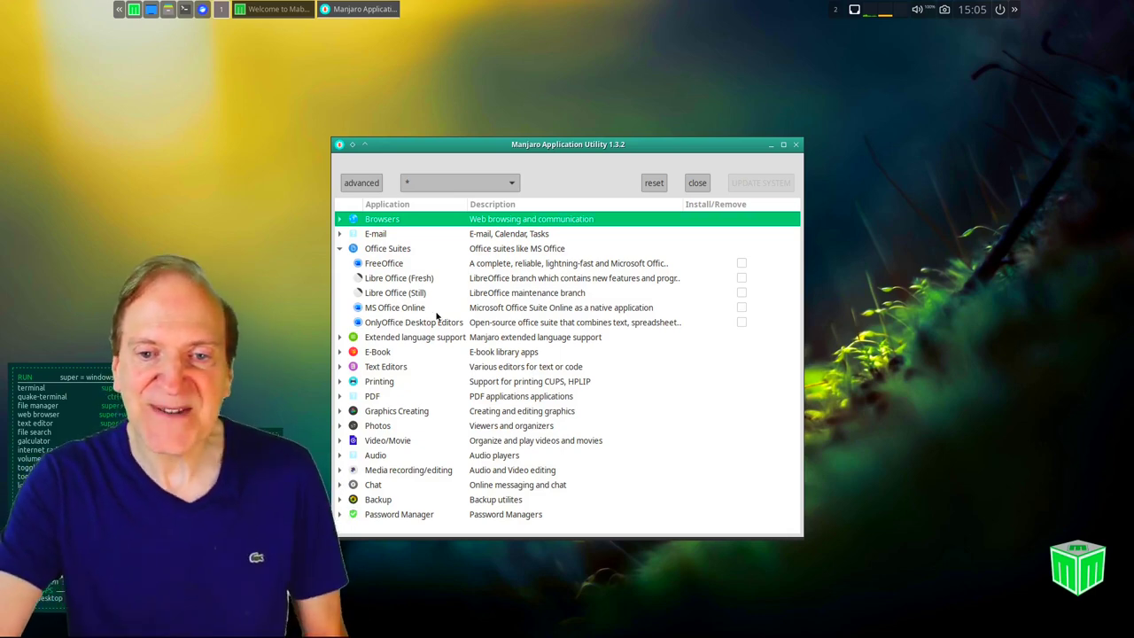
click(742, 323)
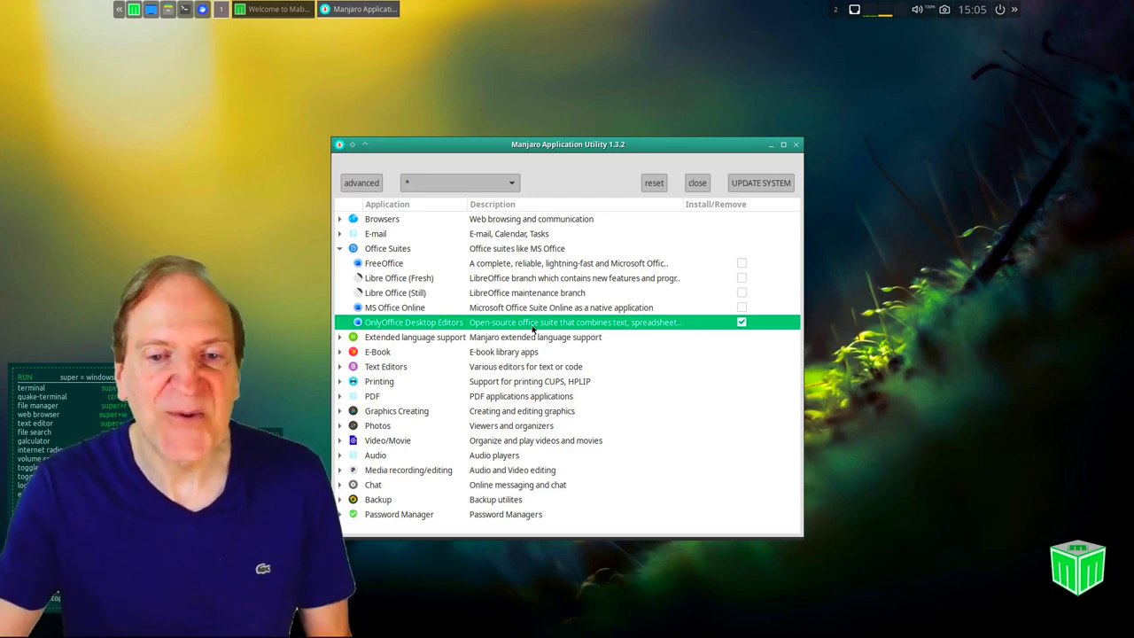
- Mark Manjaro Asian Input Support Ibus under Extended language support and Gedit under Text Editors for installation
click(340, 337)
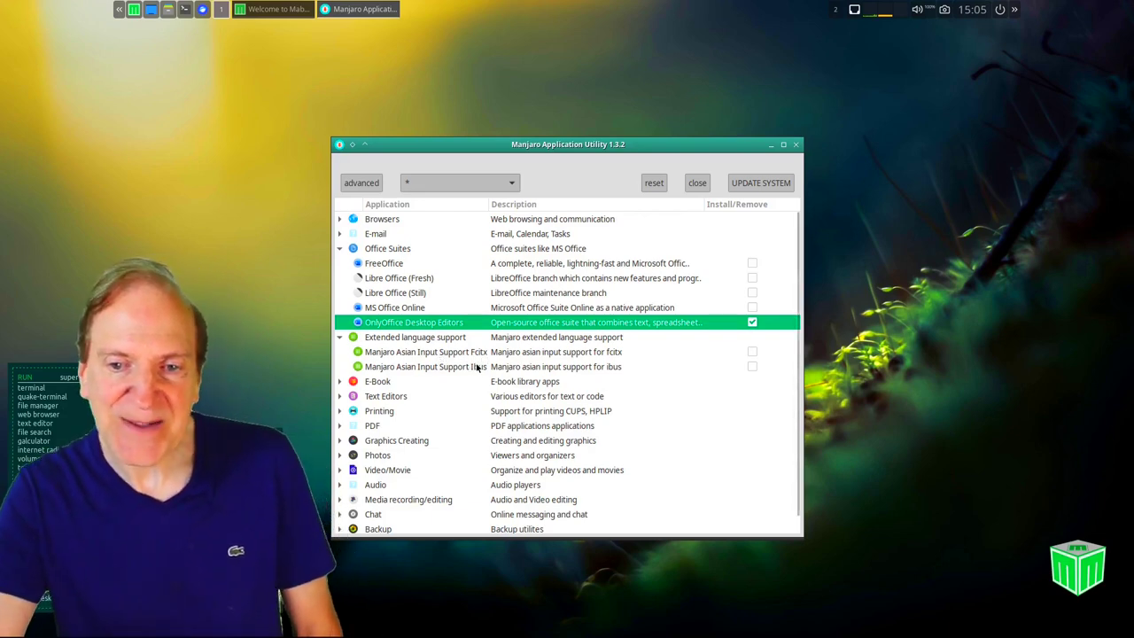
click(753, 366)
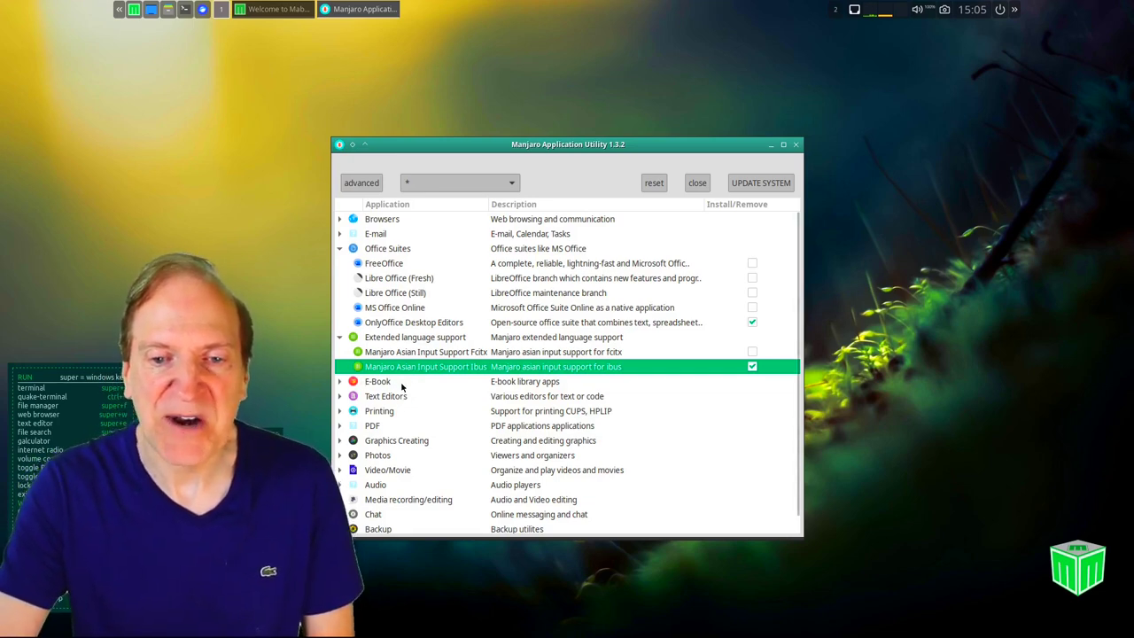
scroll(390, 381, down, 1)
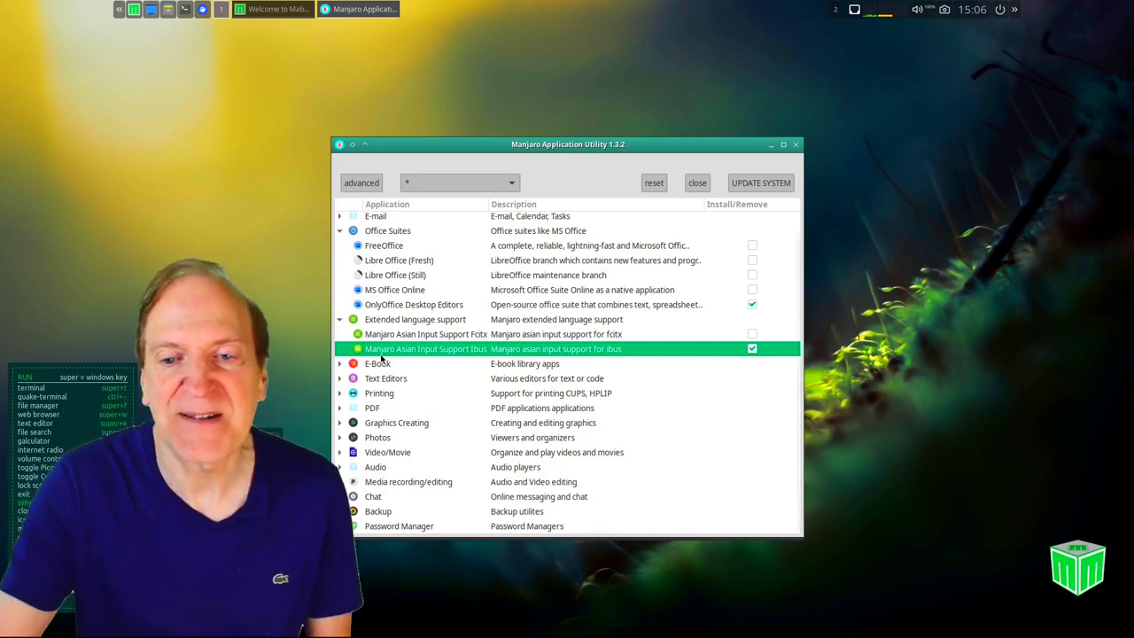
click(339, 378)
scroll(434, 403, down, 2)
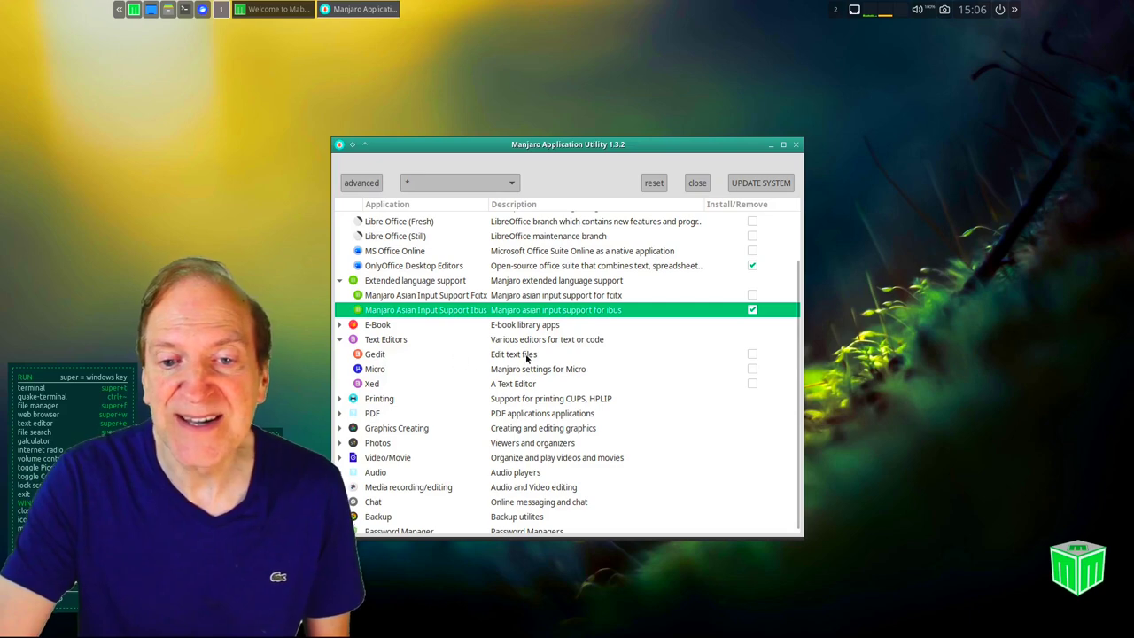
click(752, 353)
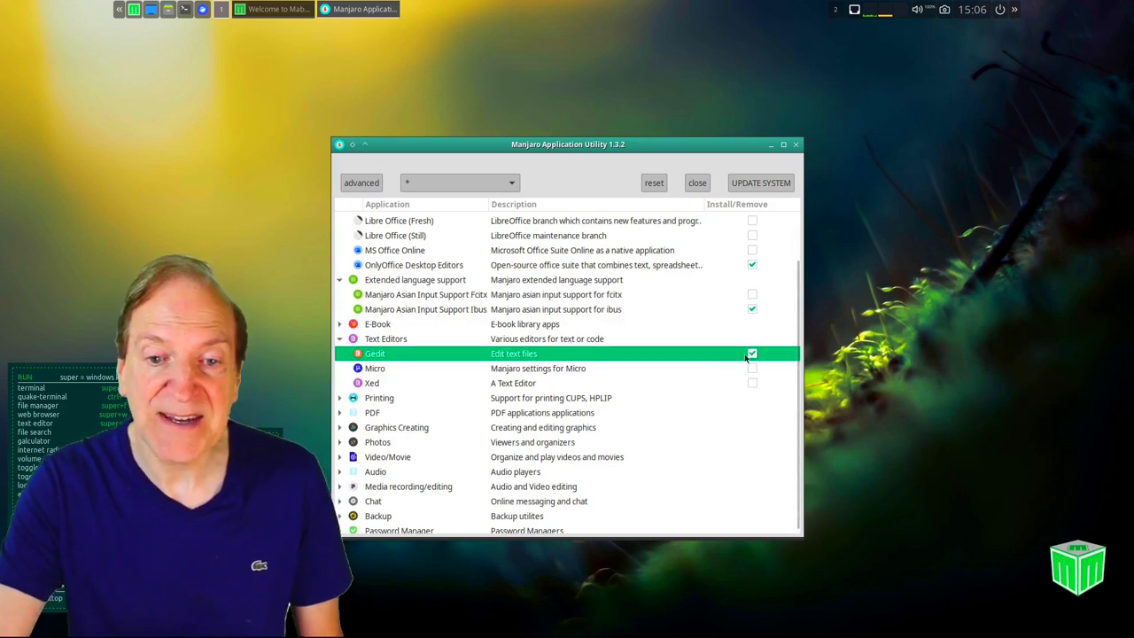
- Look through the Printing category and mark Evince under PDF for installation, collapsing both categories
click(341, 399)
scroll(363, 400, down, 1)
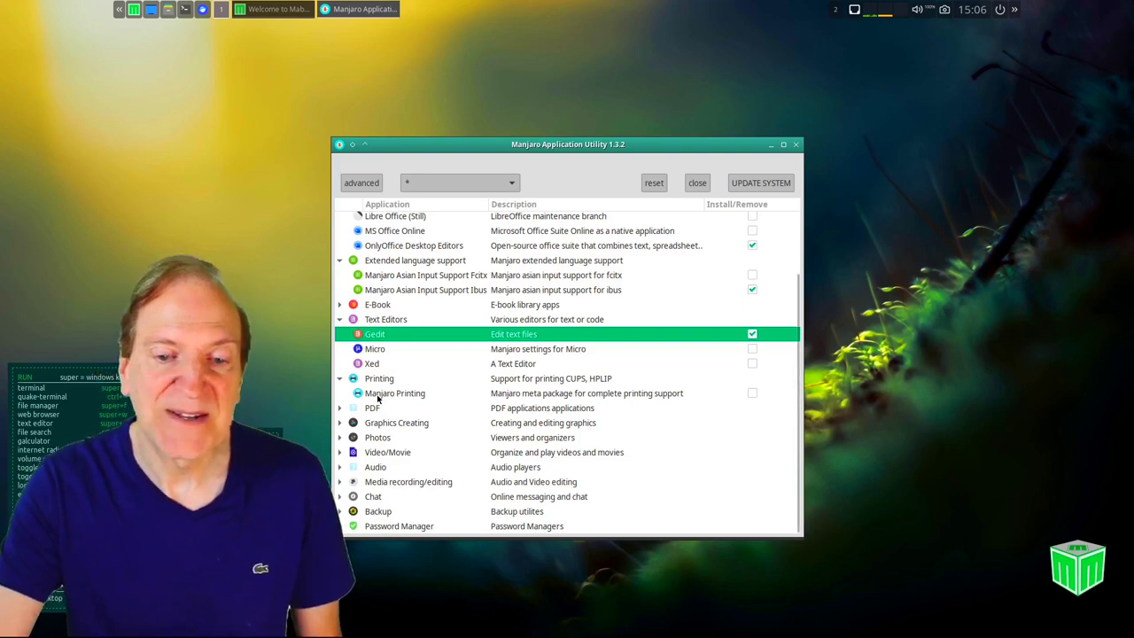
click(340, 378)
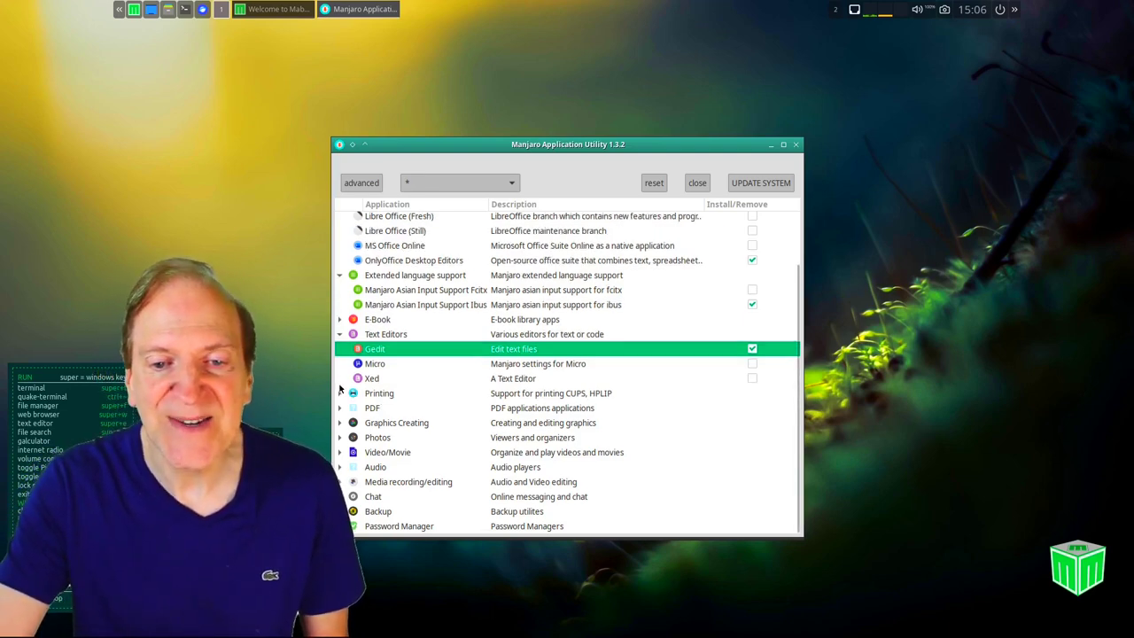
click(339, 408)
scroll(420, 403, down, 3)
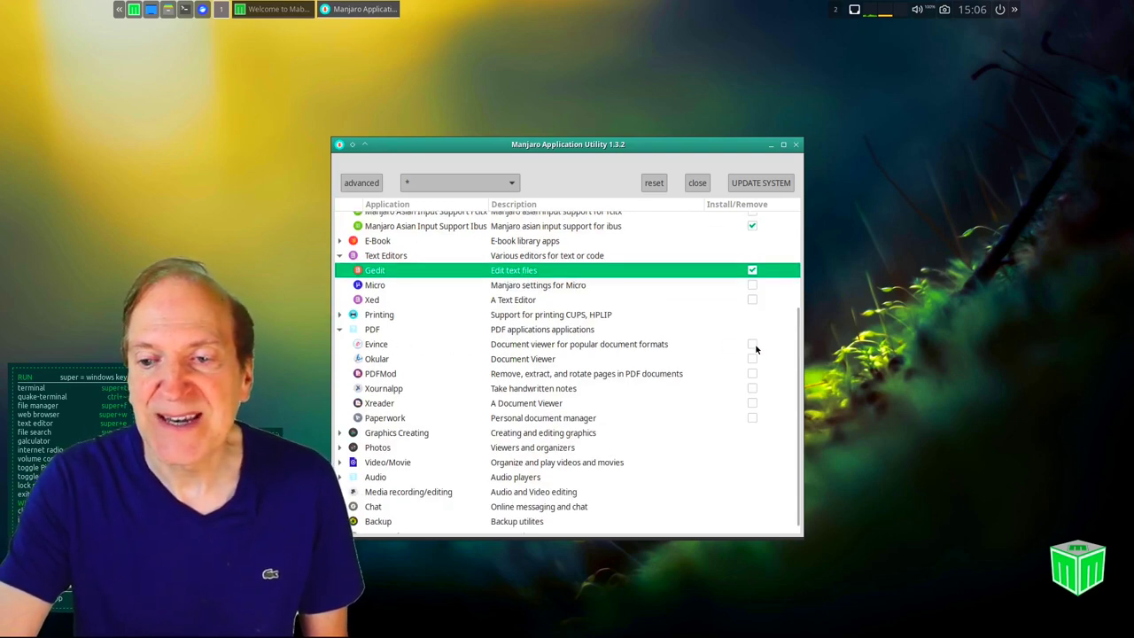
click(752, 344)
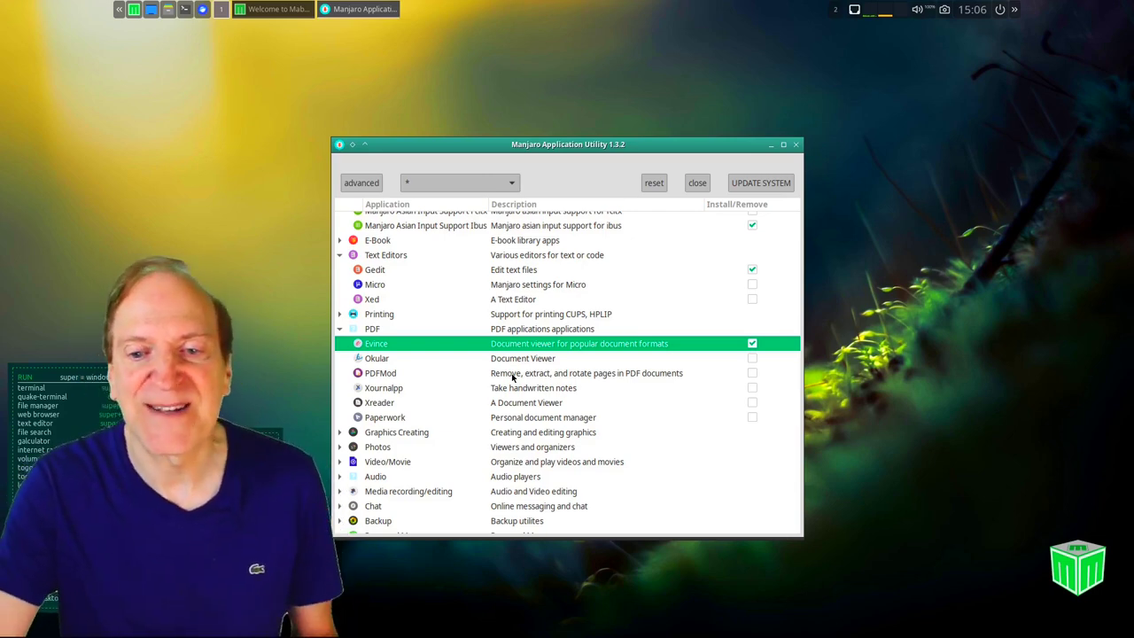
key(Left)
key(Left)
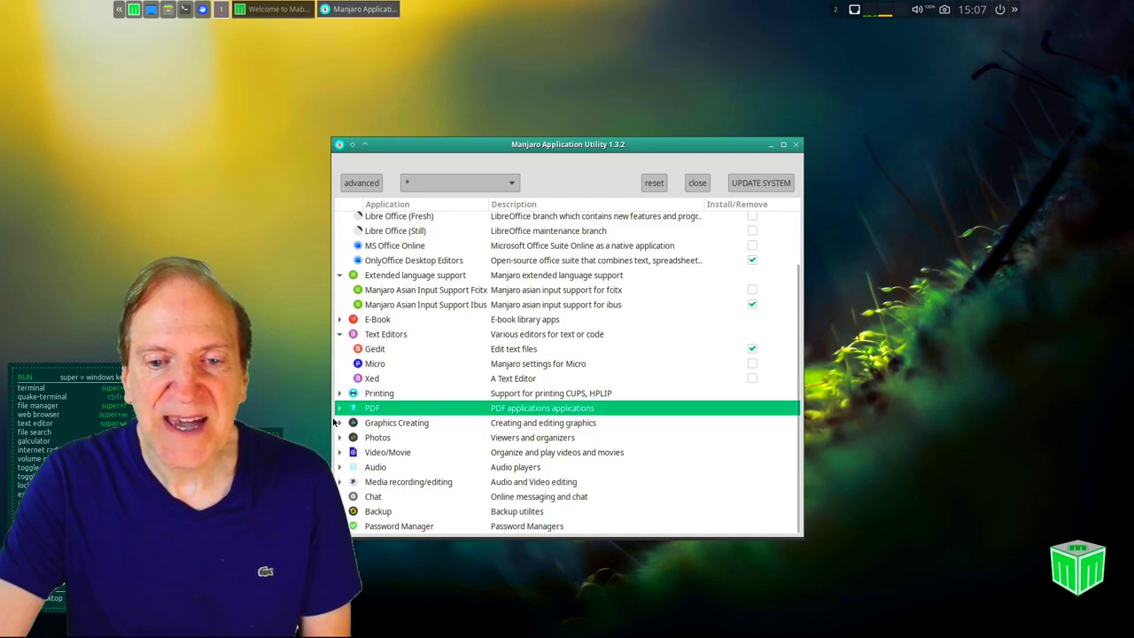
- Mark Inkscape under Graphics Creating for installation
click(340, 422)
scroll(459, 423, down, 2)
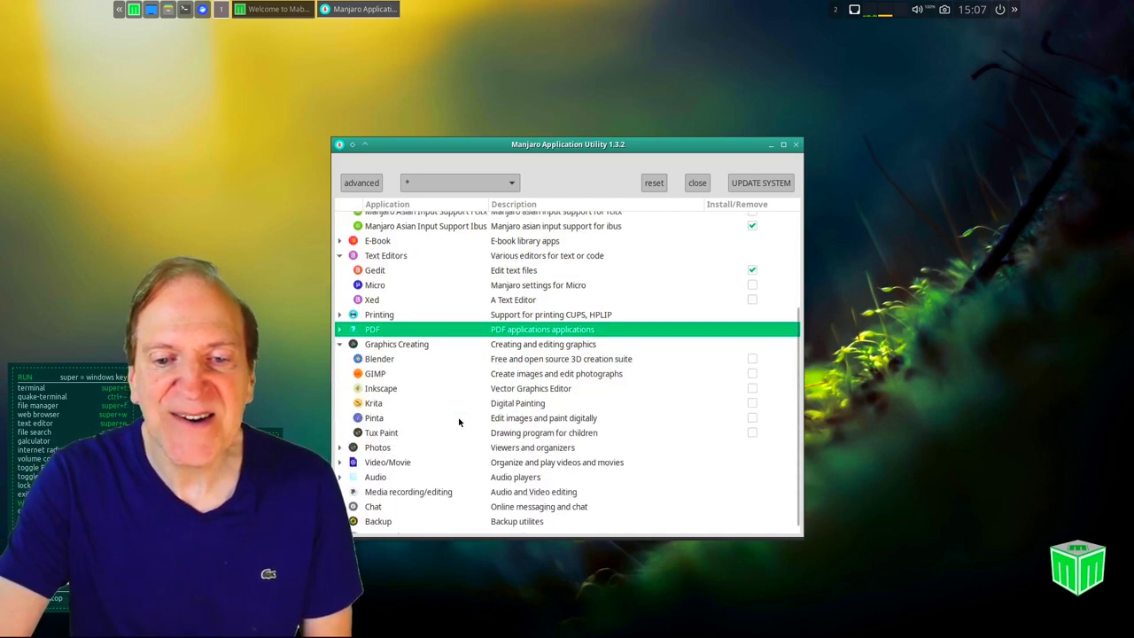
scroll(459, 422, down, 1)
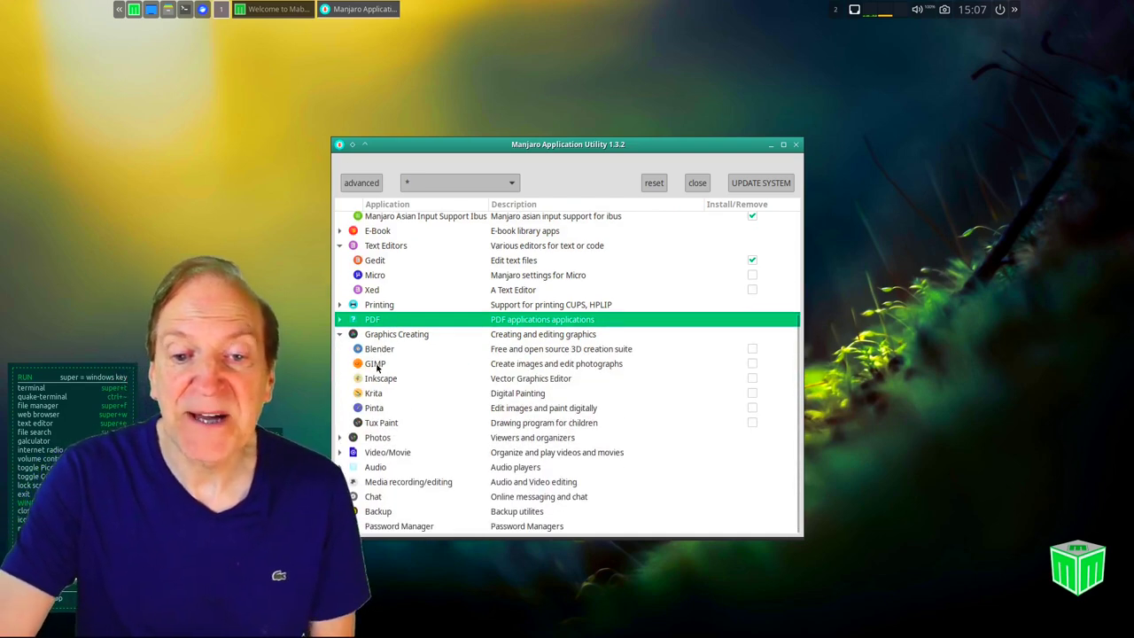
click(754, 380)
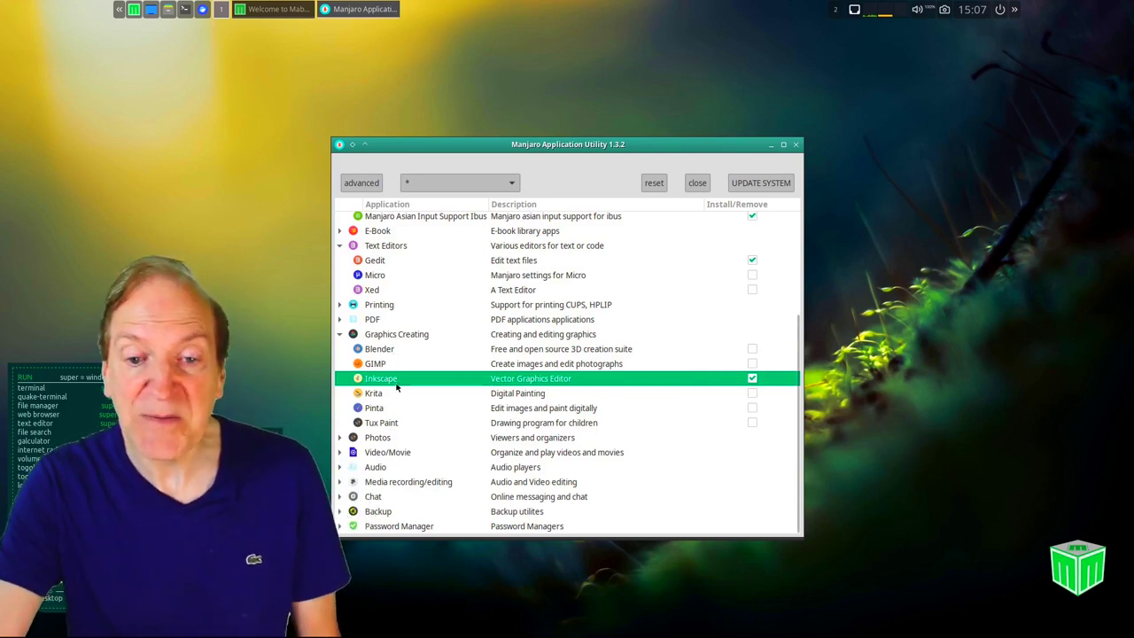
- Look through the Photos category and mark VLC under Video/Movie for installation, collapsing both categories
click(381, 437)
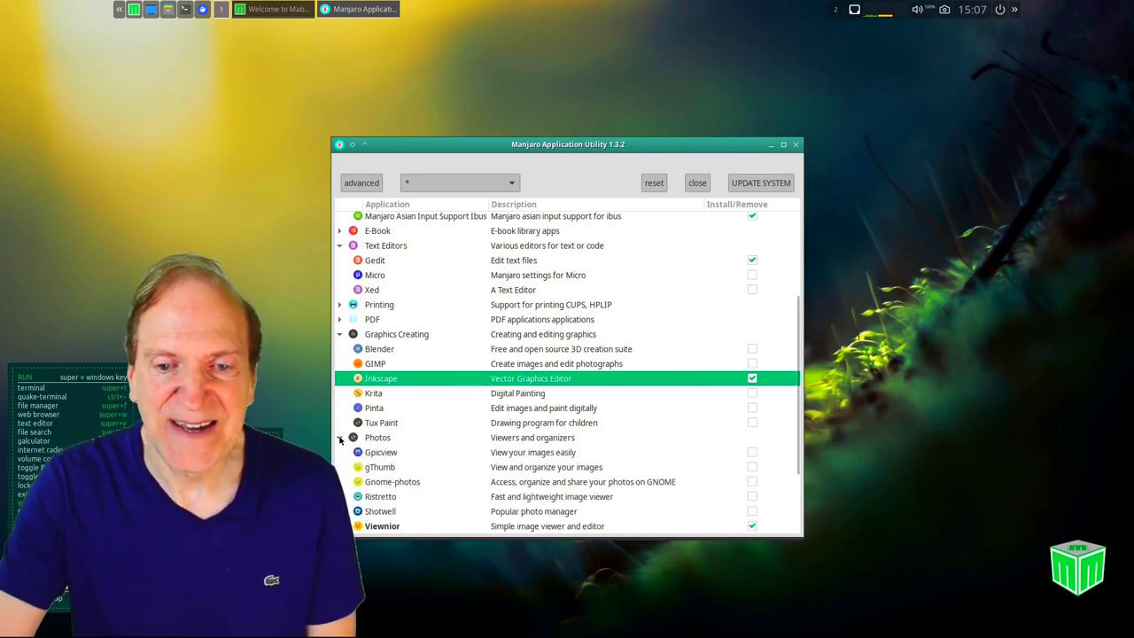
scroll(390, 434, down, 3)
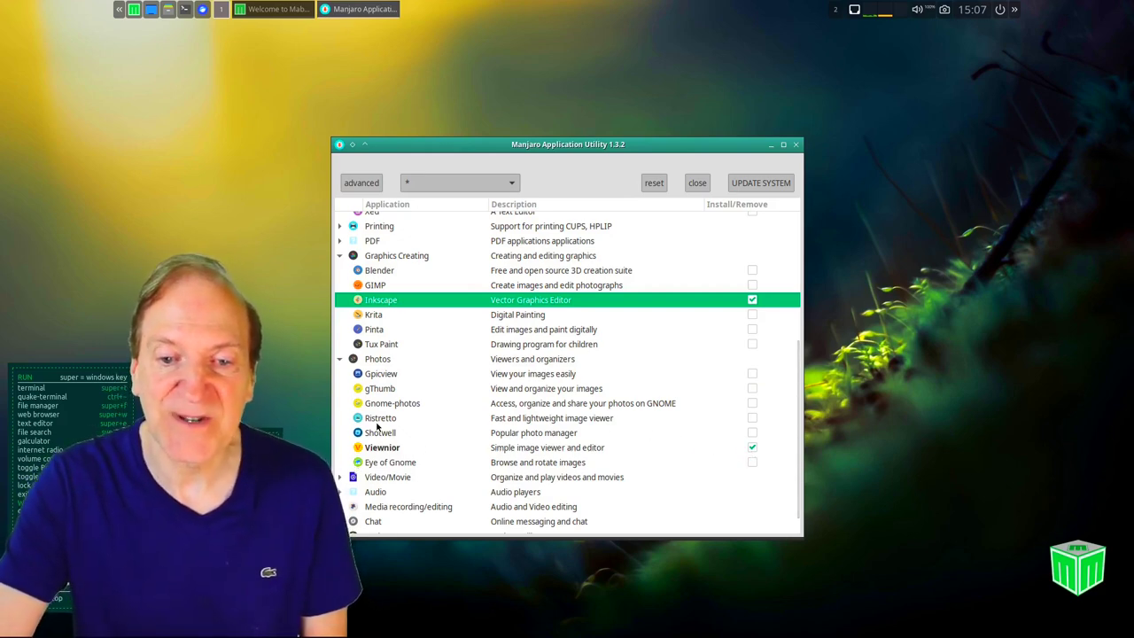
click(341, 359)
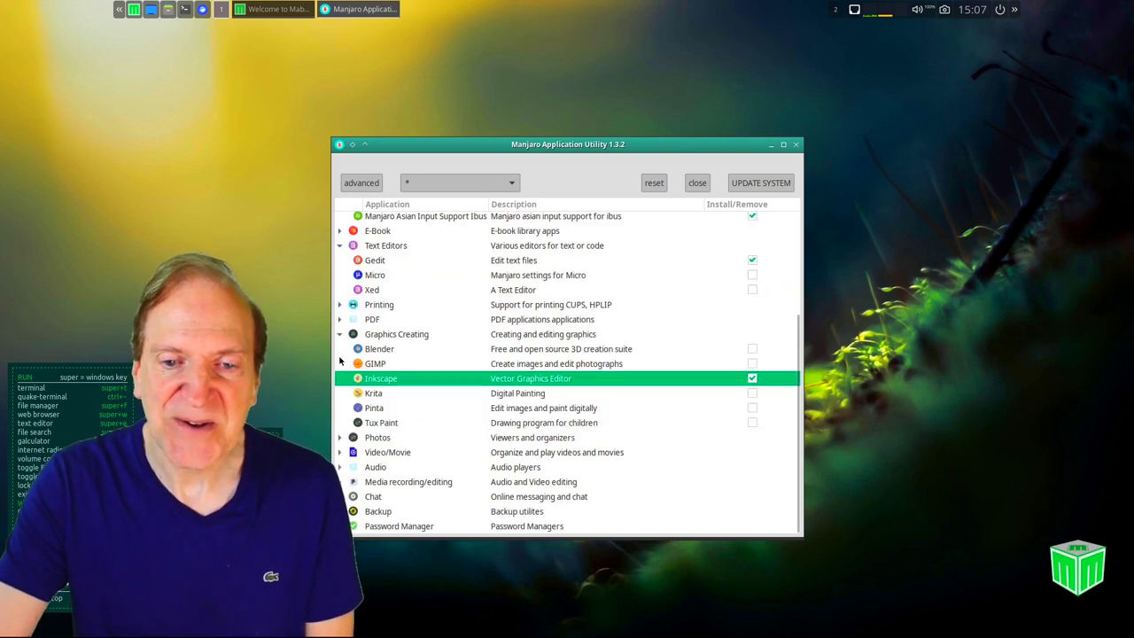
click(340, 453)
scroll(375, 401, down, 2)
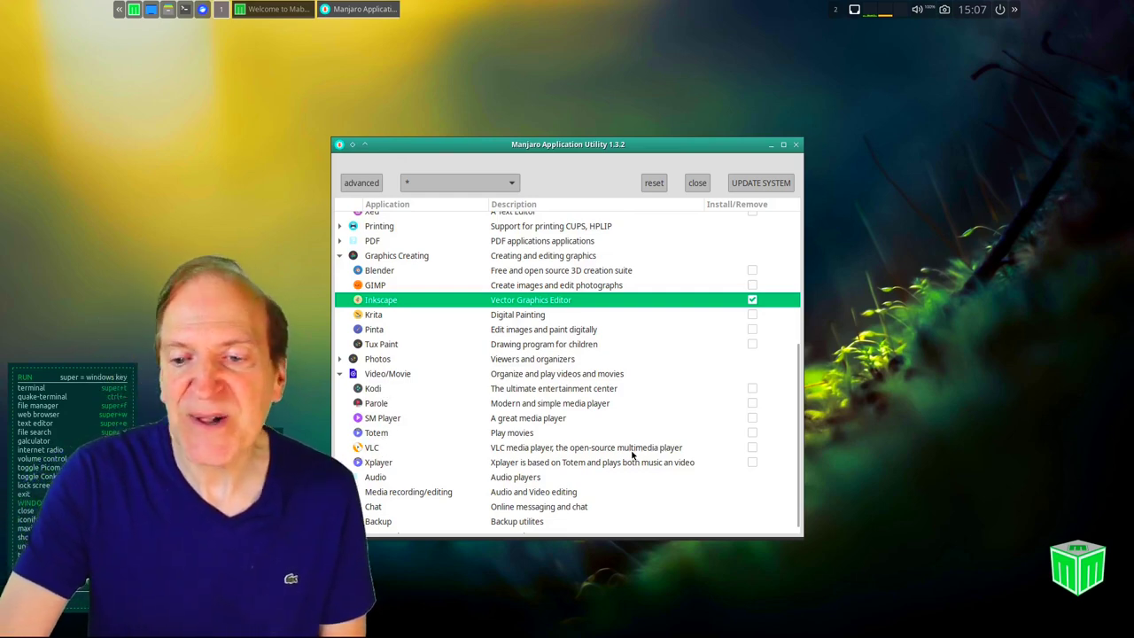
click(755, 448)
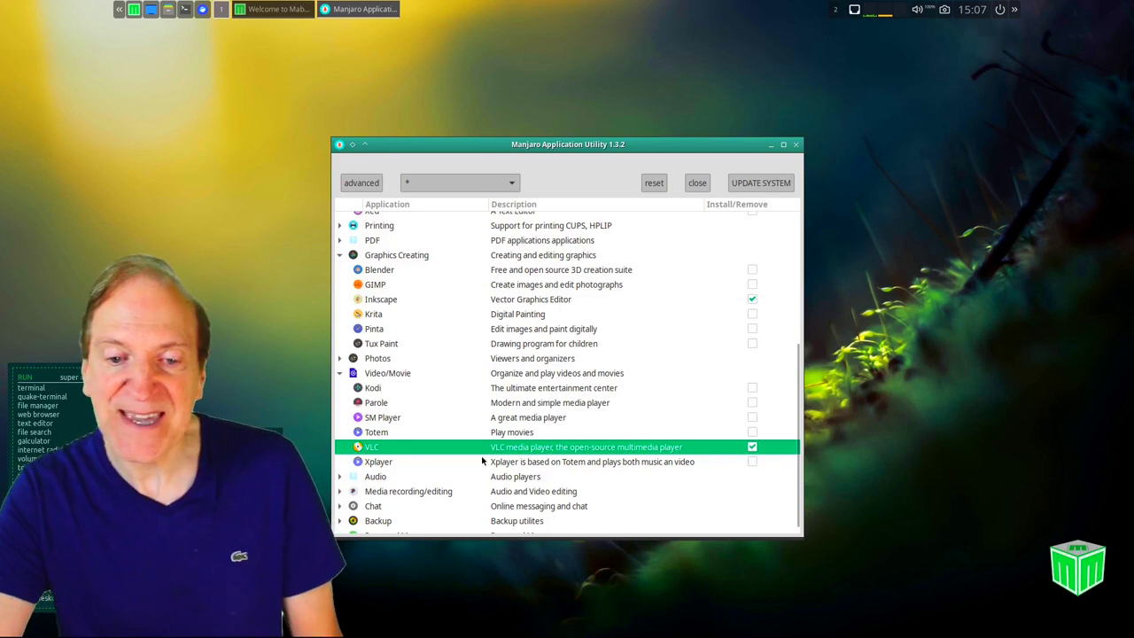
scroll(398, 433, down, 1)
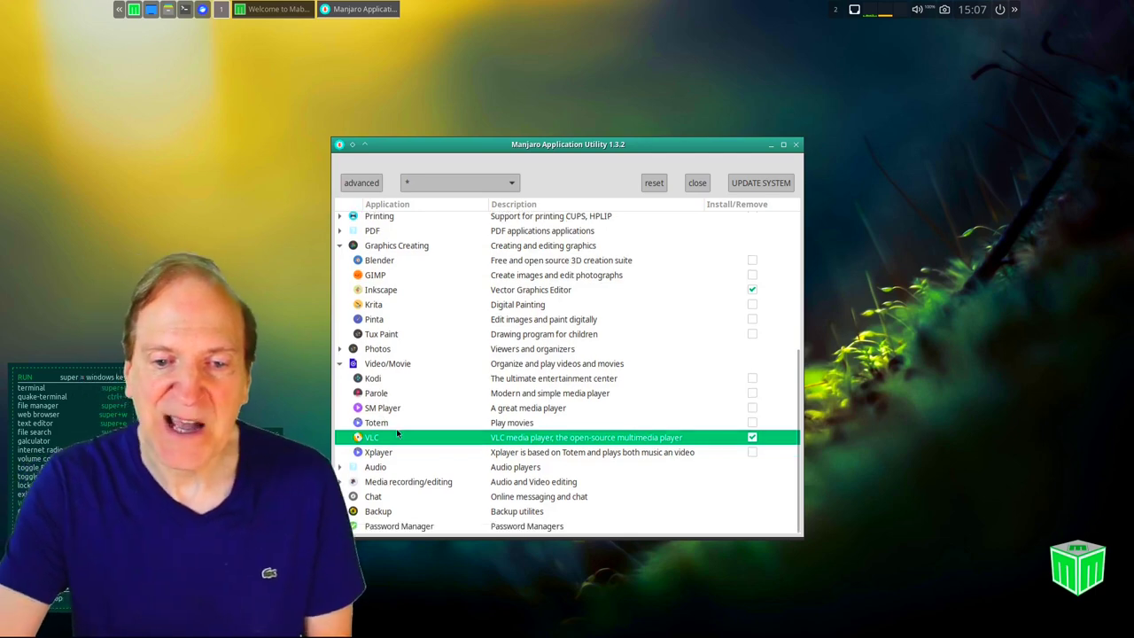
click(339, 366)
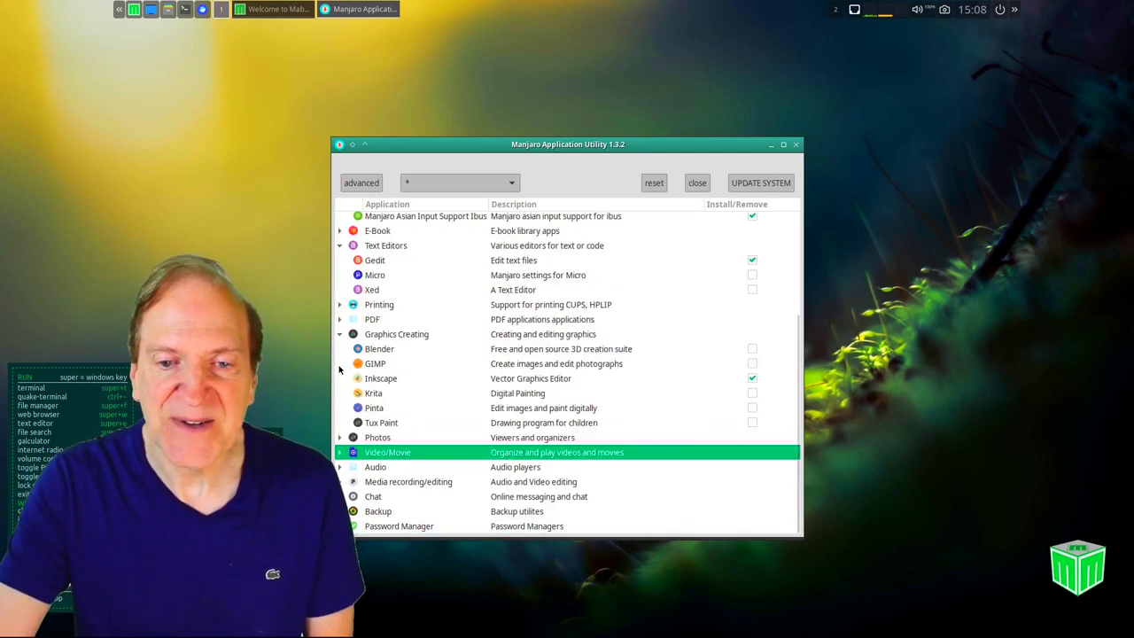
- Look through the Audio category and mark Audacity under Media recording/editing for installation
click(340, 467)
scroll(416, 409, down, 2)
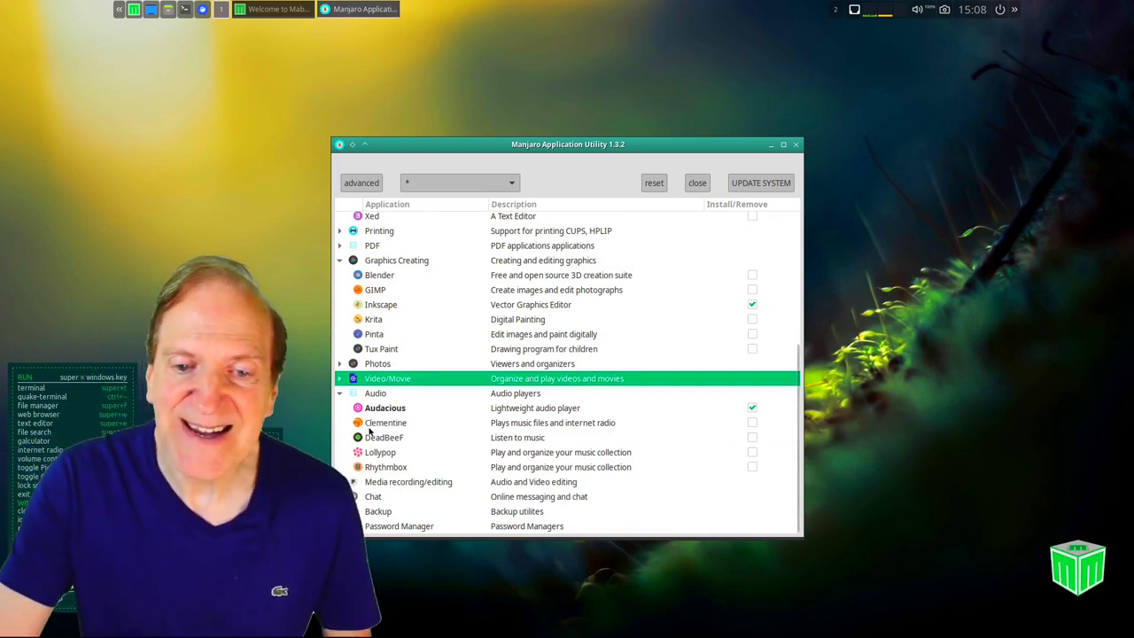
click(340, 394)
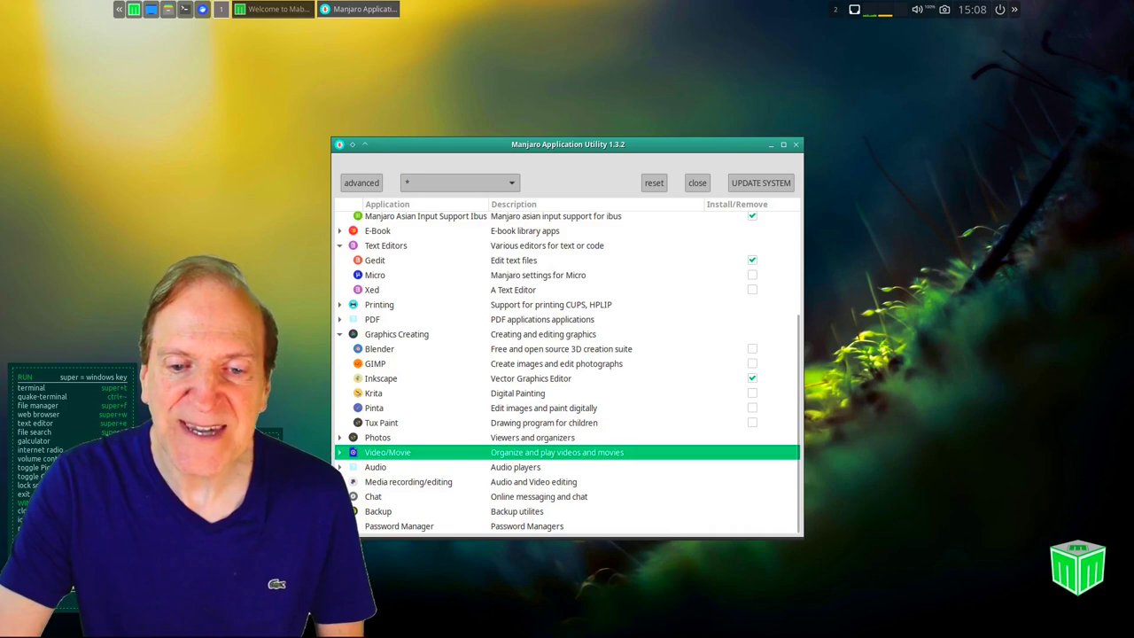
click(558, 482)
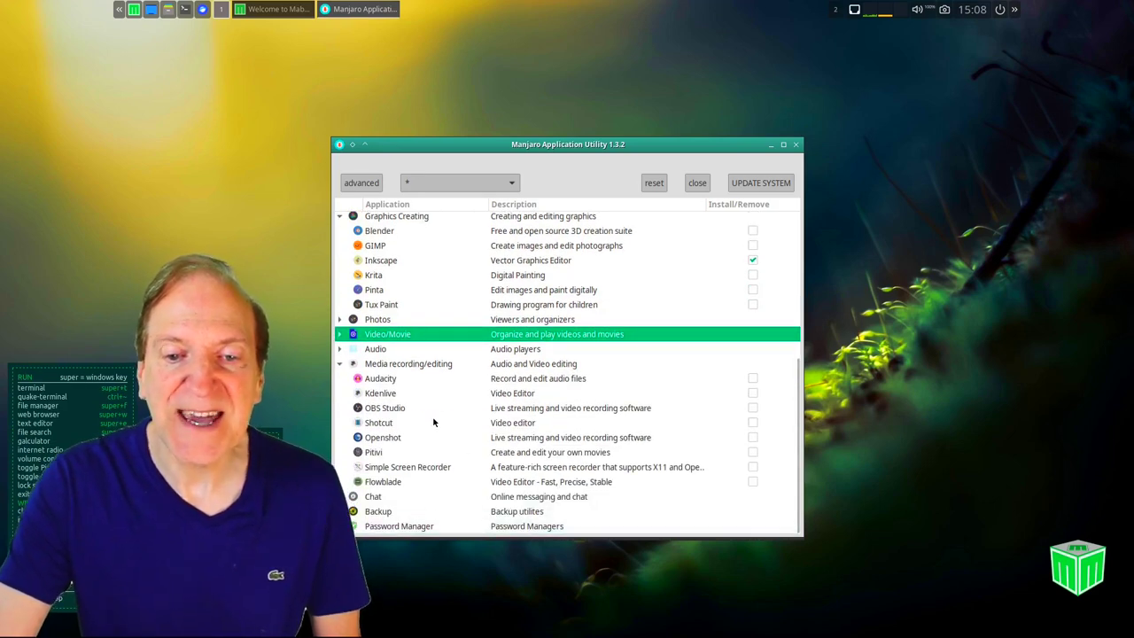
click(752, 379)
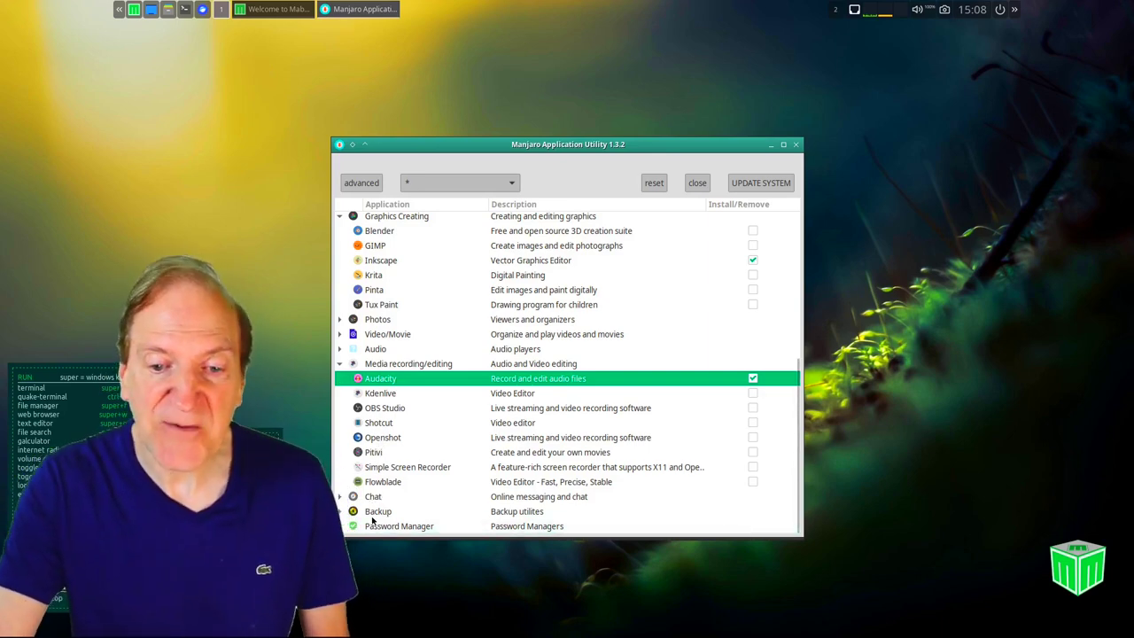
- Mark Timeshift under Backup and KeePassXC under Password Manager for installation
click(340, 511)
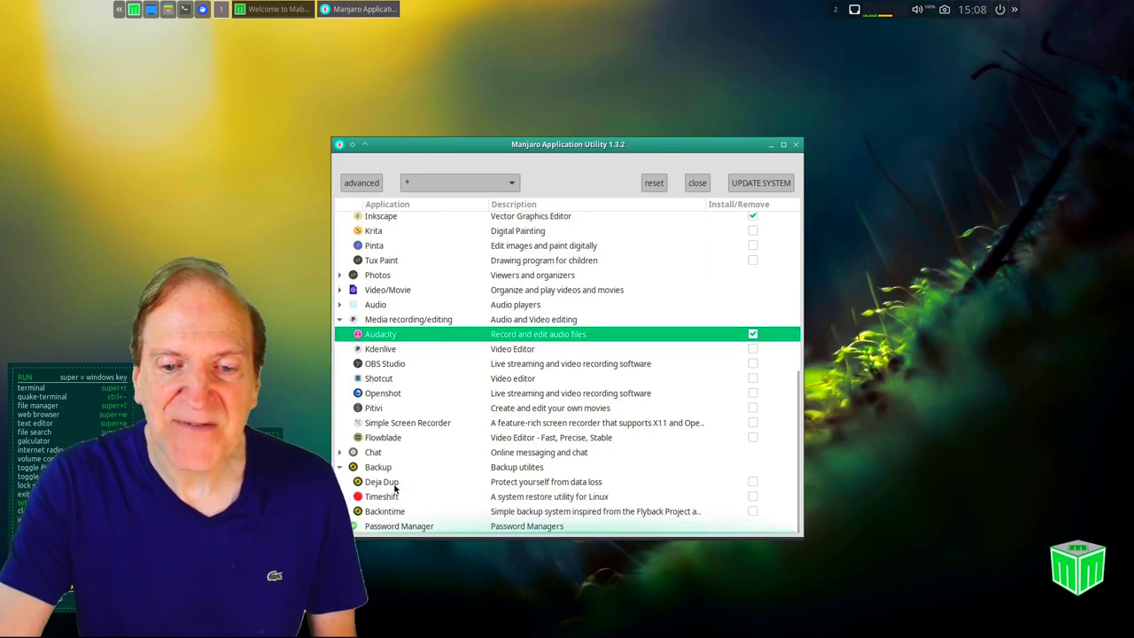
click(753, 499)
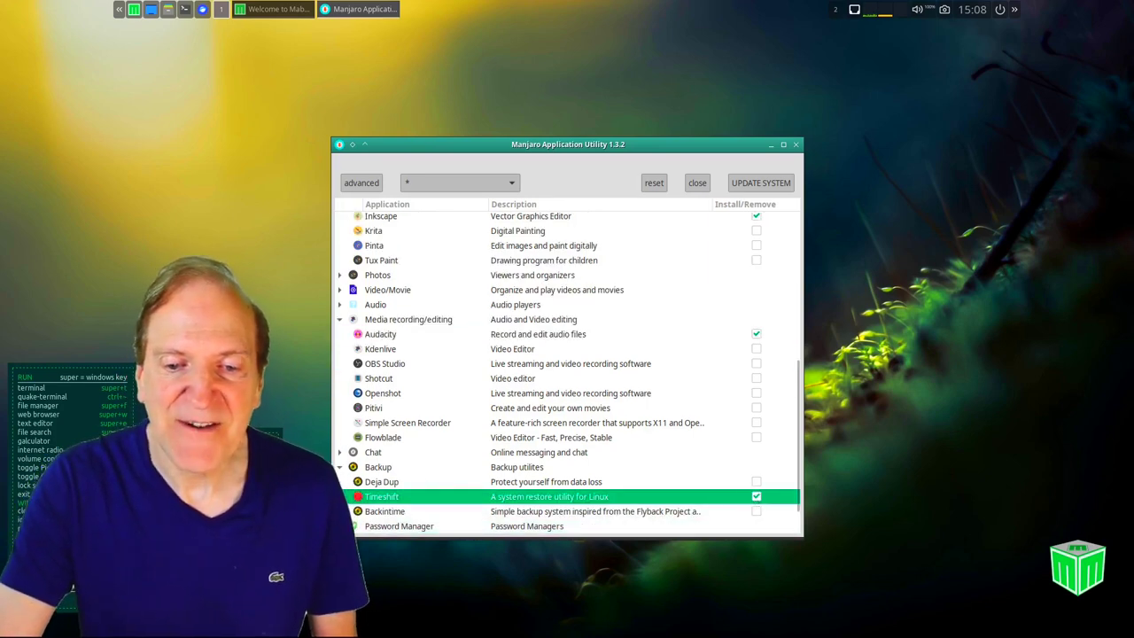
scroll(396, 483, down, 1)
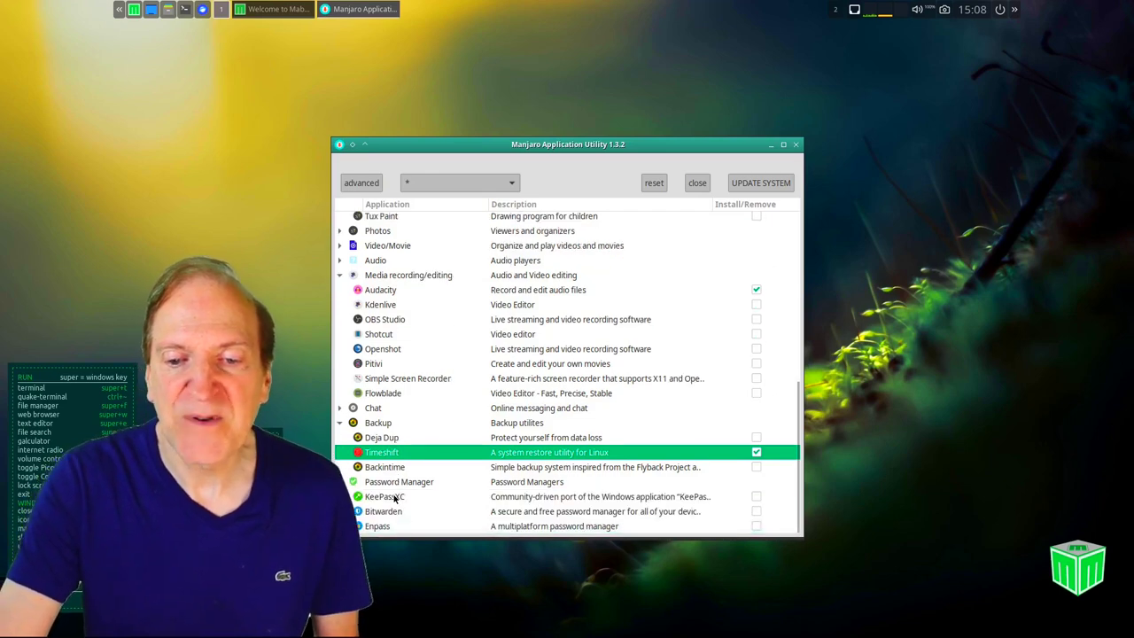
click(754, 497)
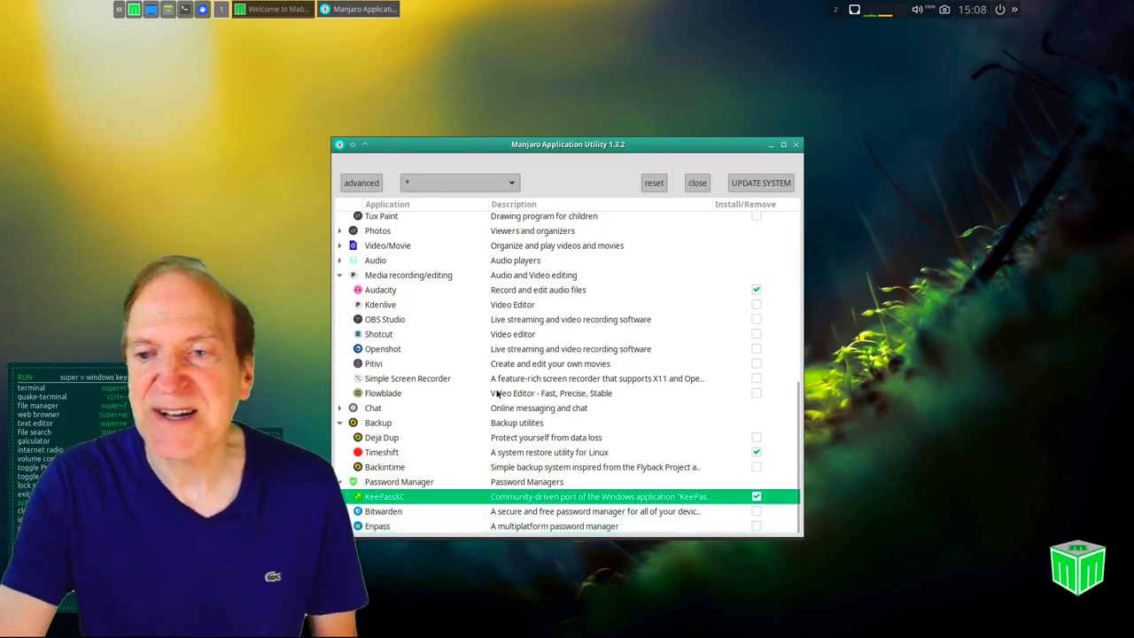
- Start the system update with the marked applications and authenticate with the account password
click(747, 183)
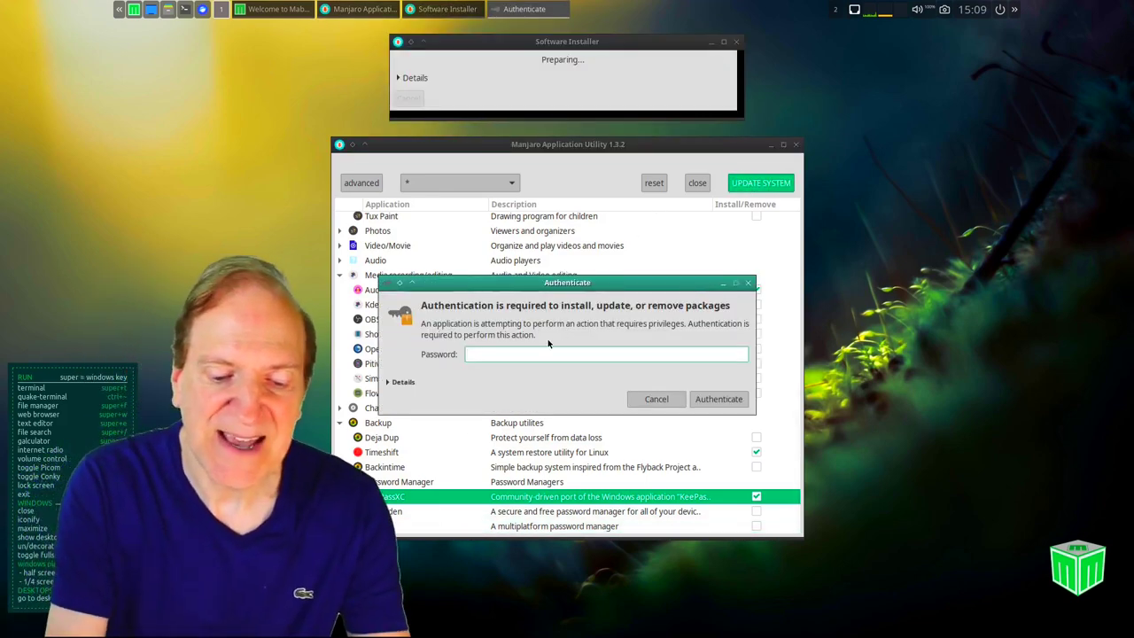
text(••••••)
key(Return)
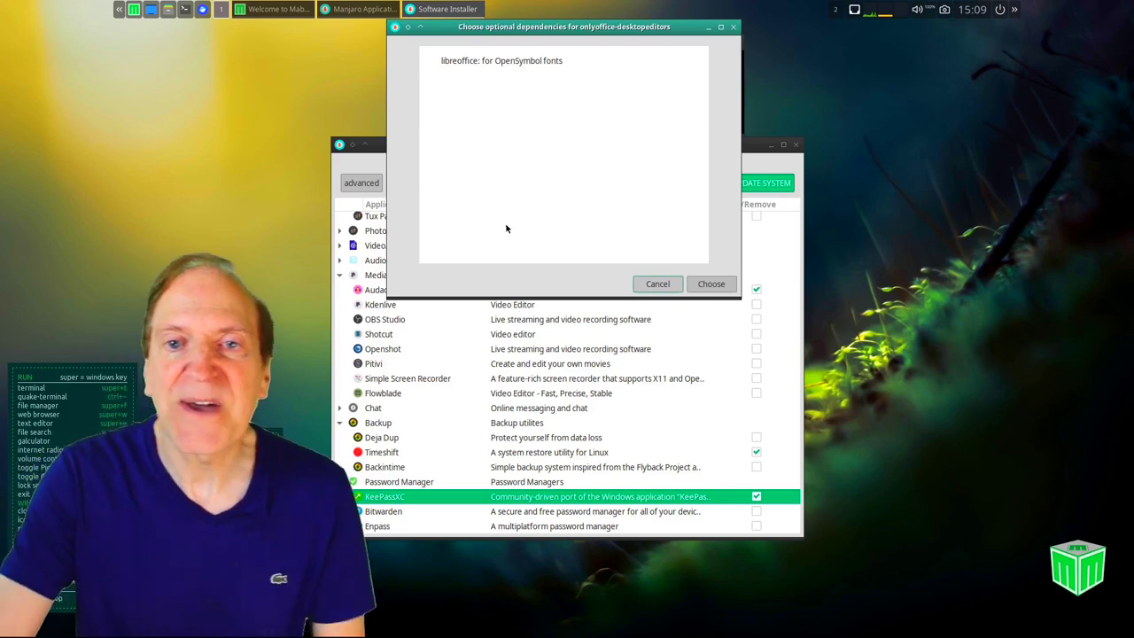
- Confirm the optional dependency choices for OnlyOffice, KeePassXC, Asian Input Support Ibus, Gedit and VLC, reviewing the VLC list first
click(711, 284)
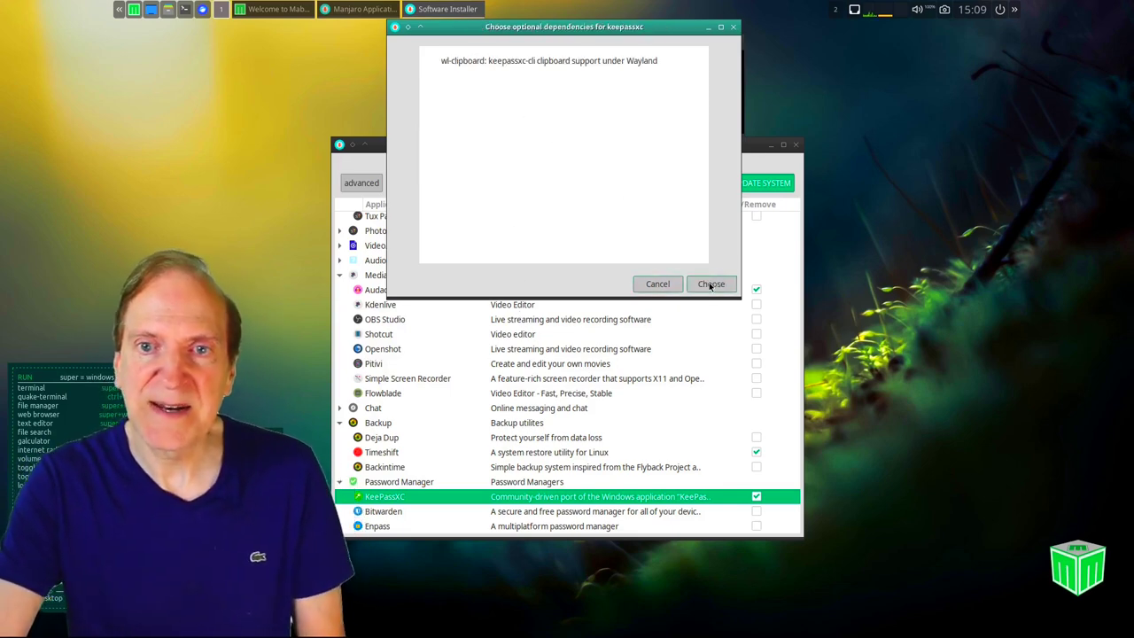
click(711, 285)
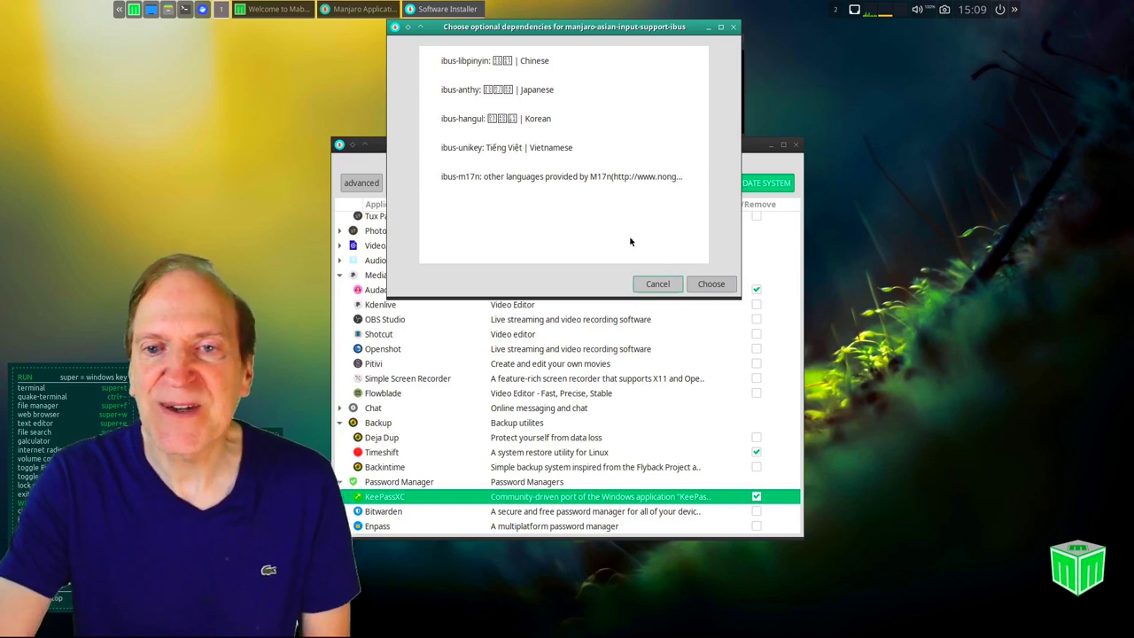
click(711, 284)
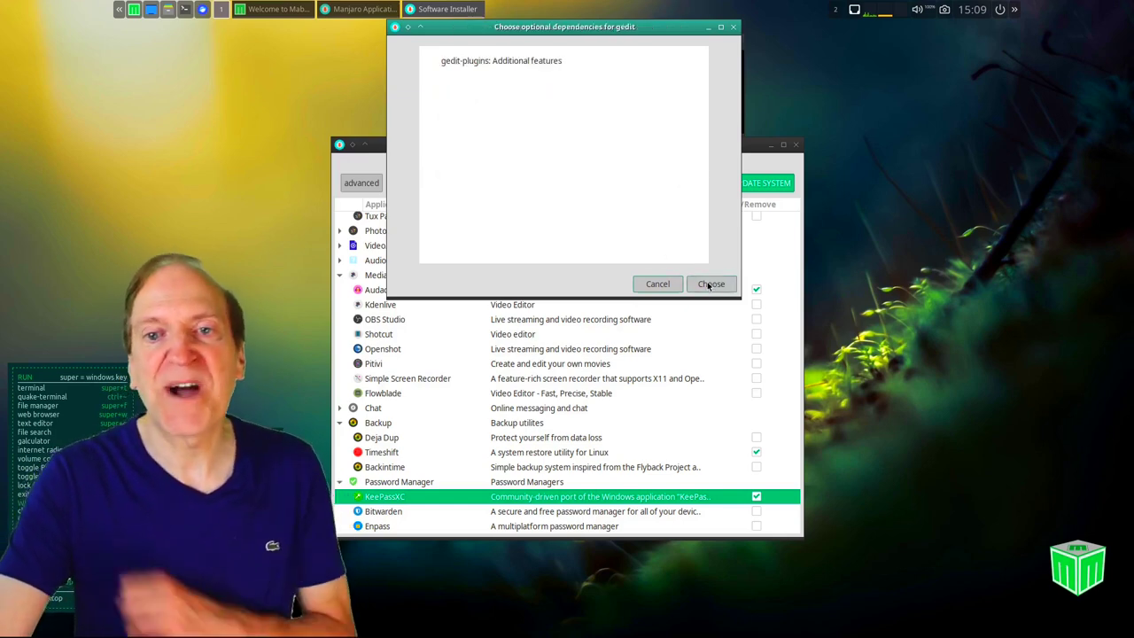
click(710, 284)
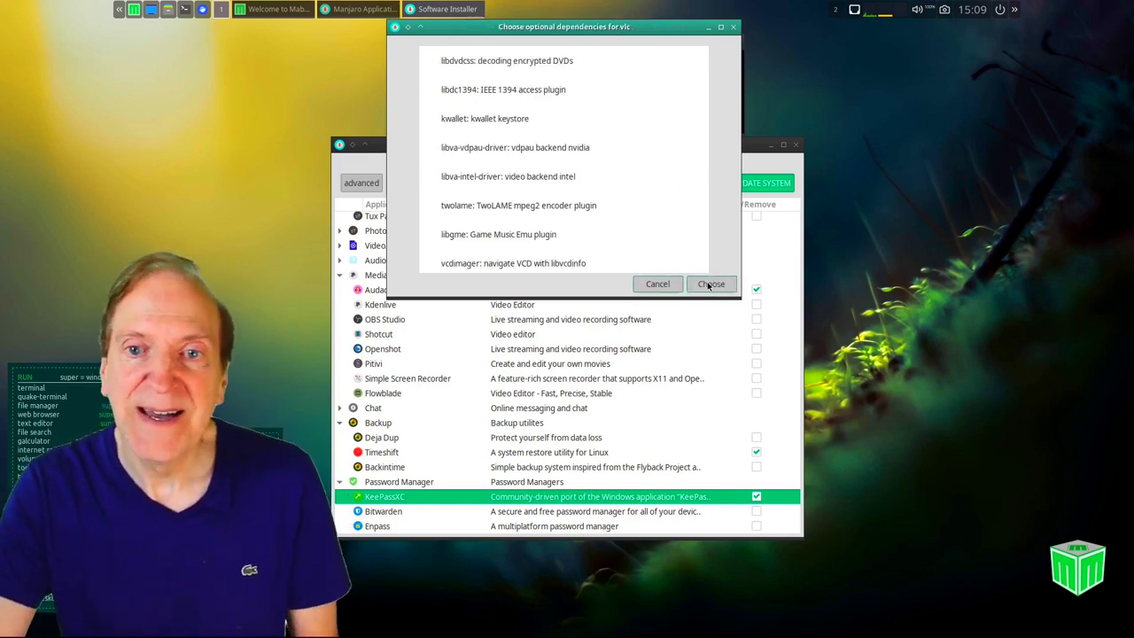
scroll(605, 176, down, 5)
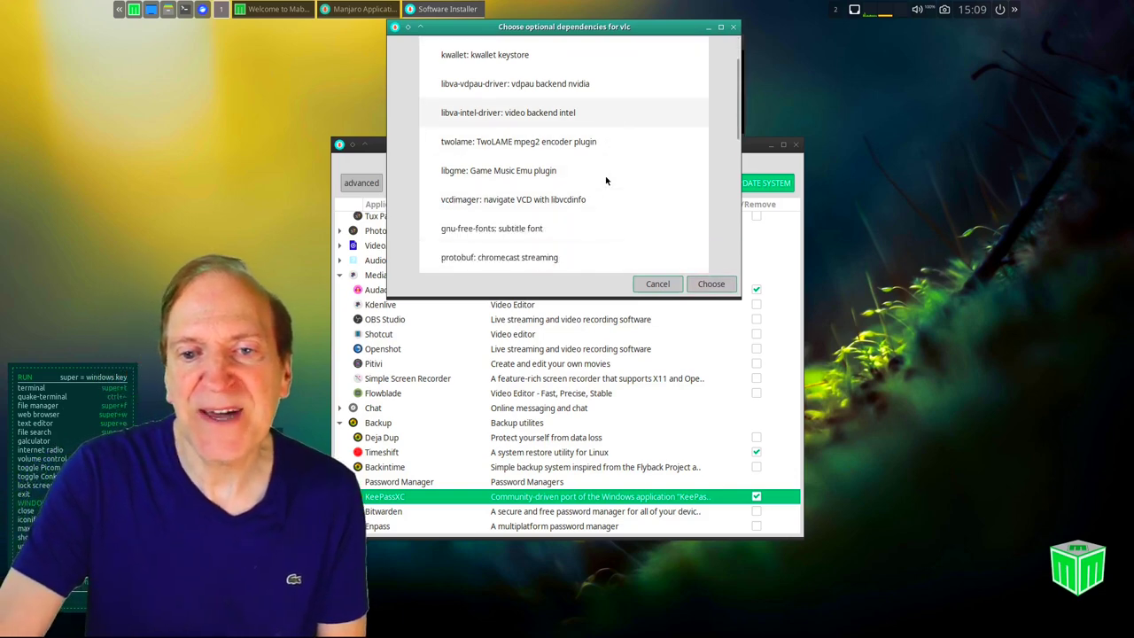
scroll(606, 188, down, 5)
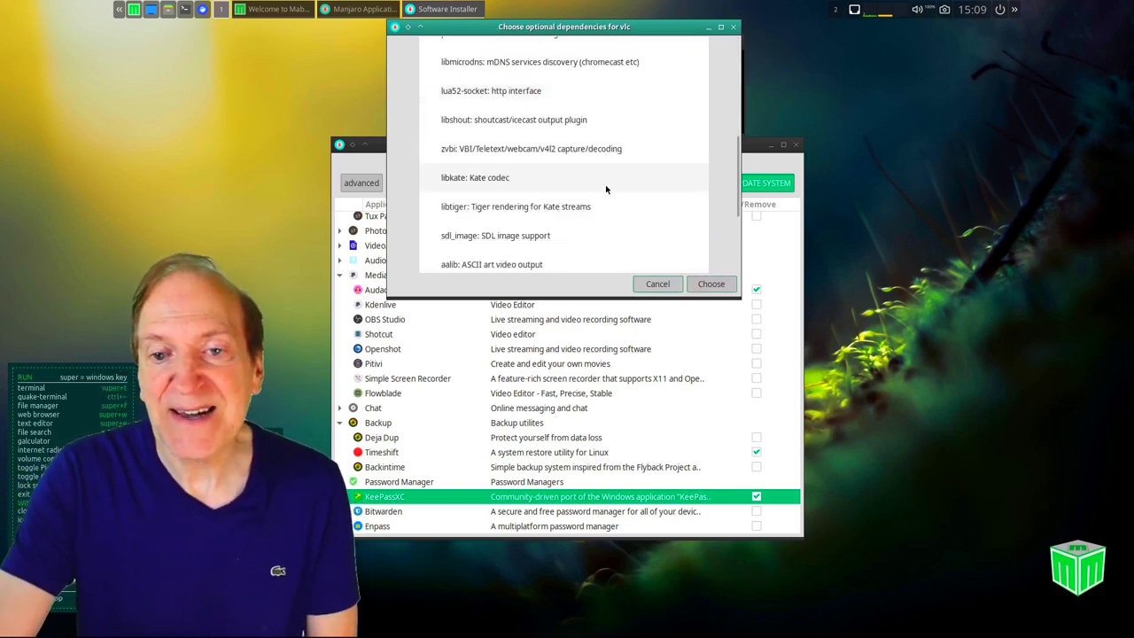
click(720, 285)
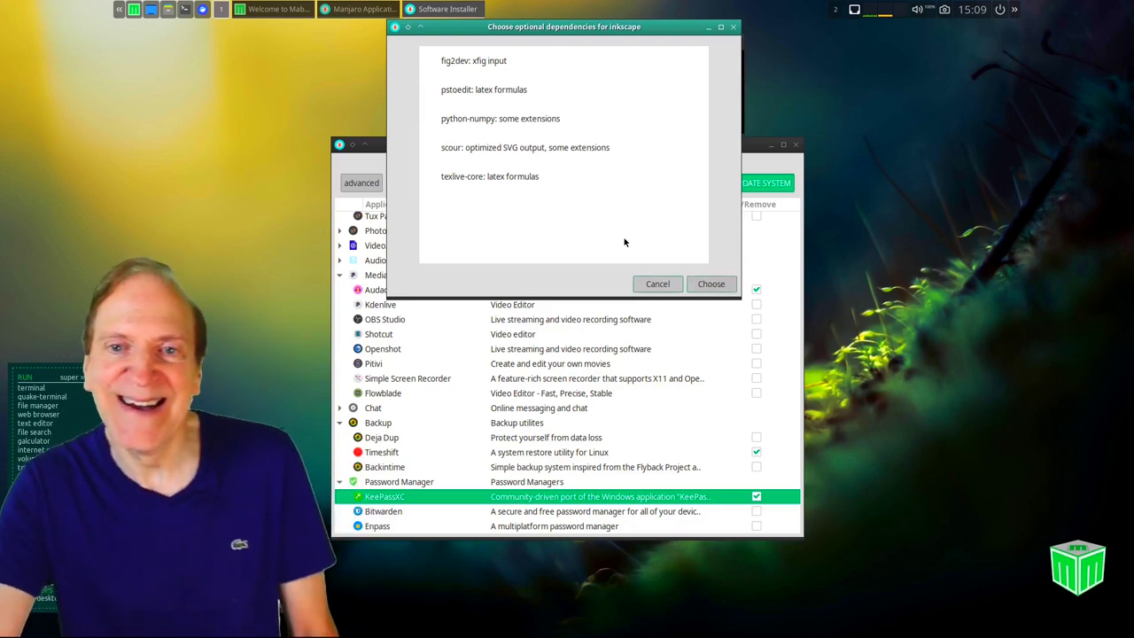
- Choose fig2dev, pstoedit, python-numpy, scour and texlive-core as optional dependencies for Inkscape, and texlive-bin for Evince
click(473, 119)
click(466, 92)
click(473, 60)
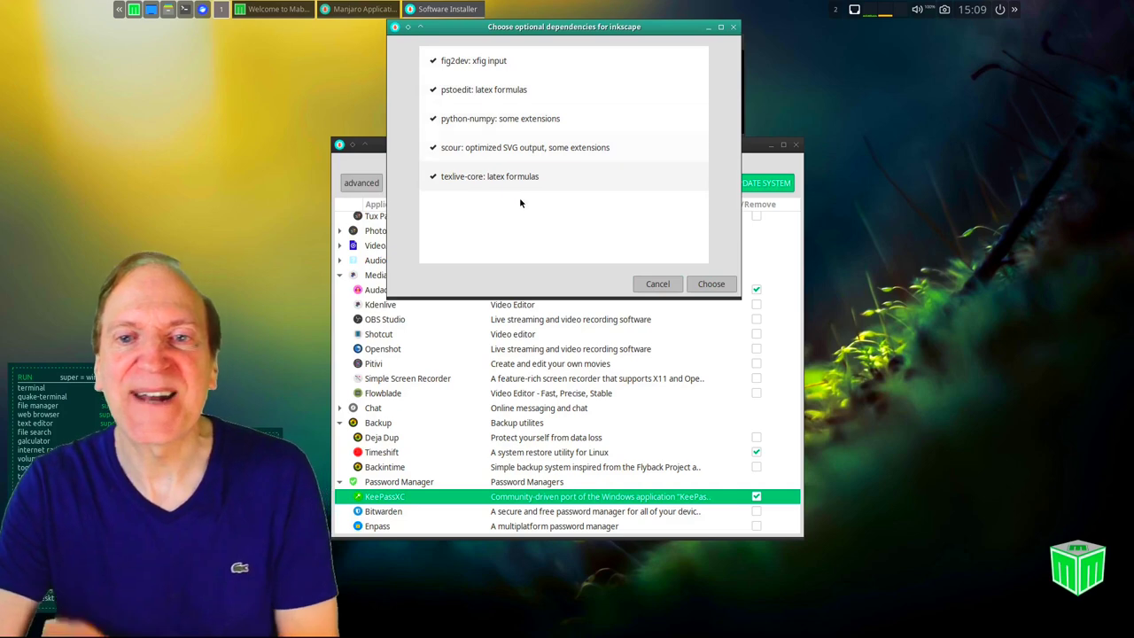
click(713, 284)
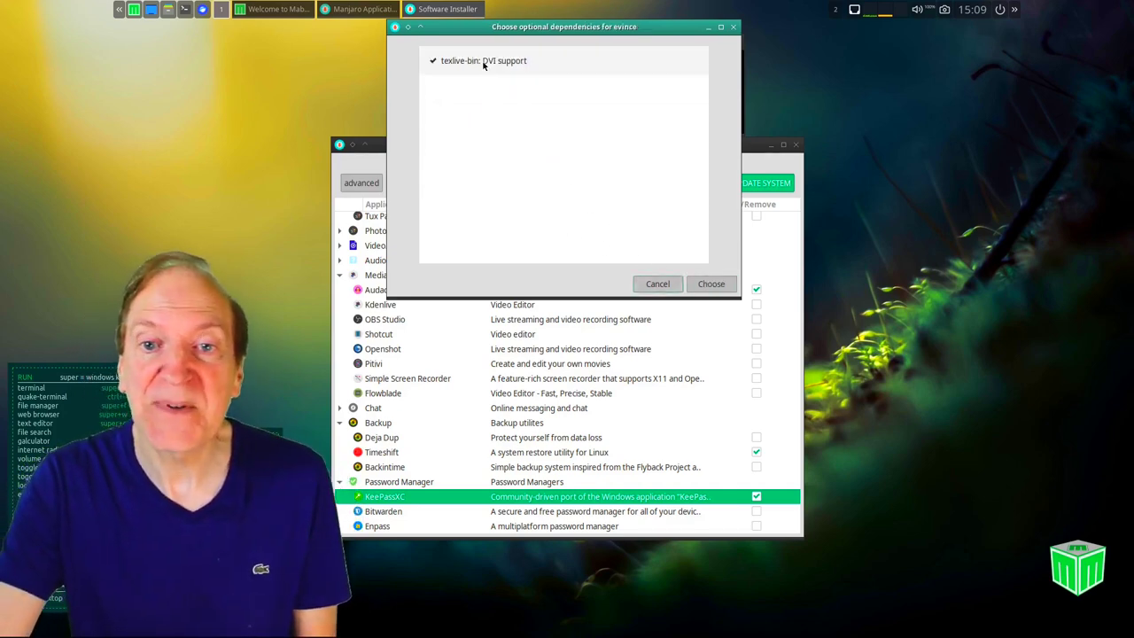
click(713, 285)
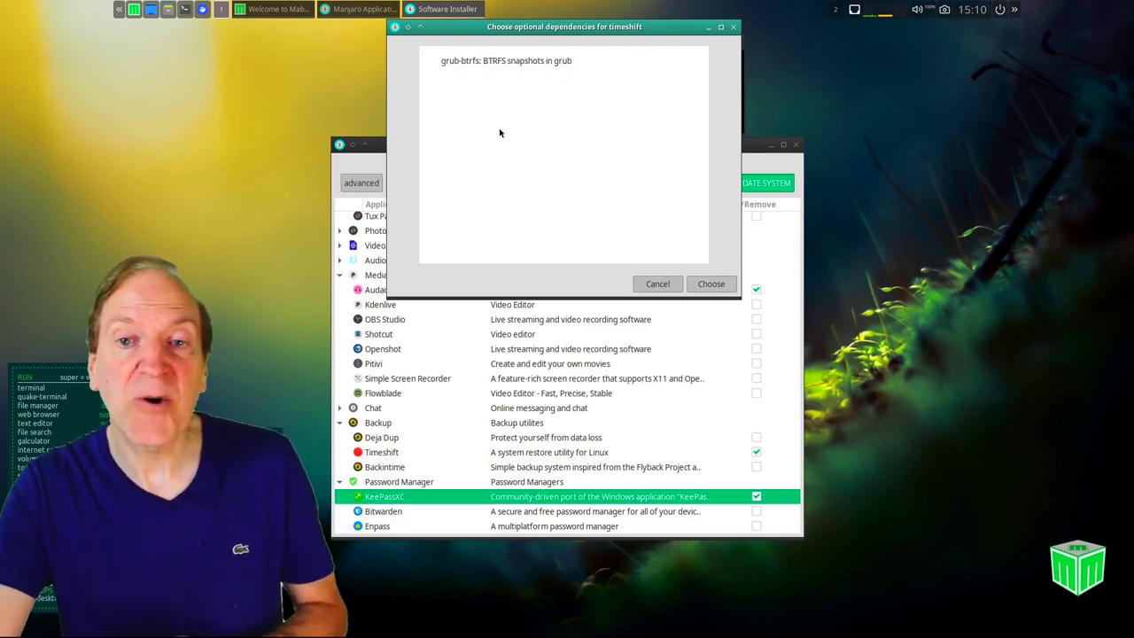
- Accept Timeshift's optional dependency choice without grub-btrfs and apply the transaction to install the marked applications
click(712, 283)
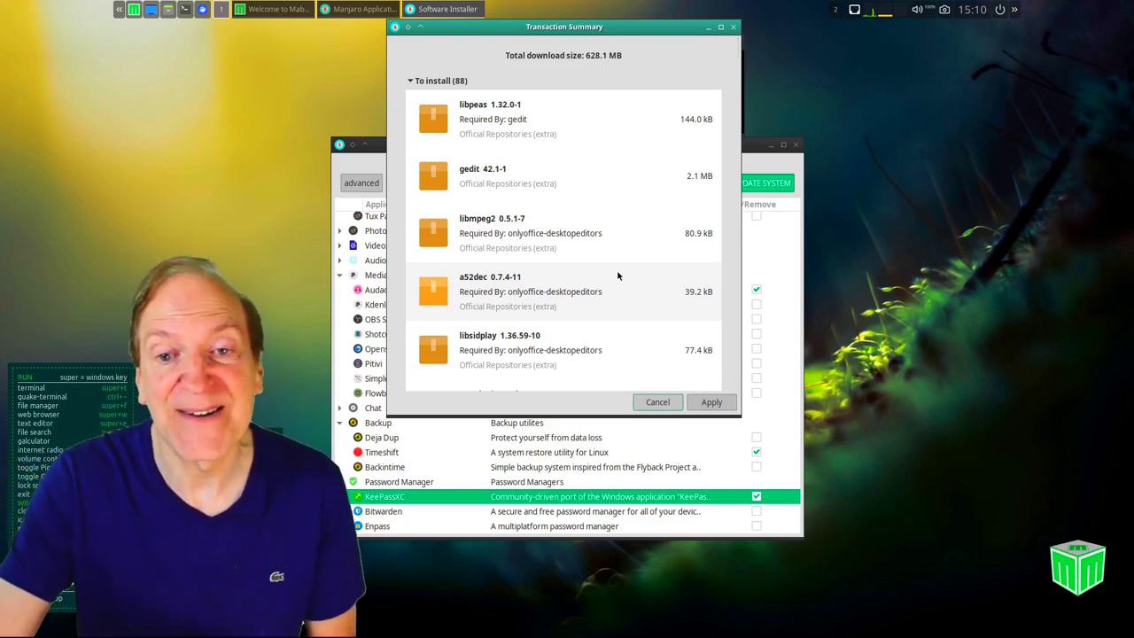
click(712, 402)
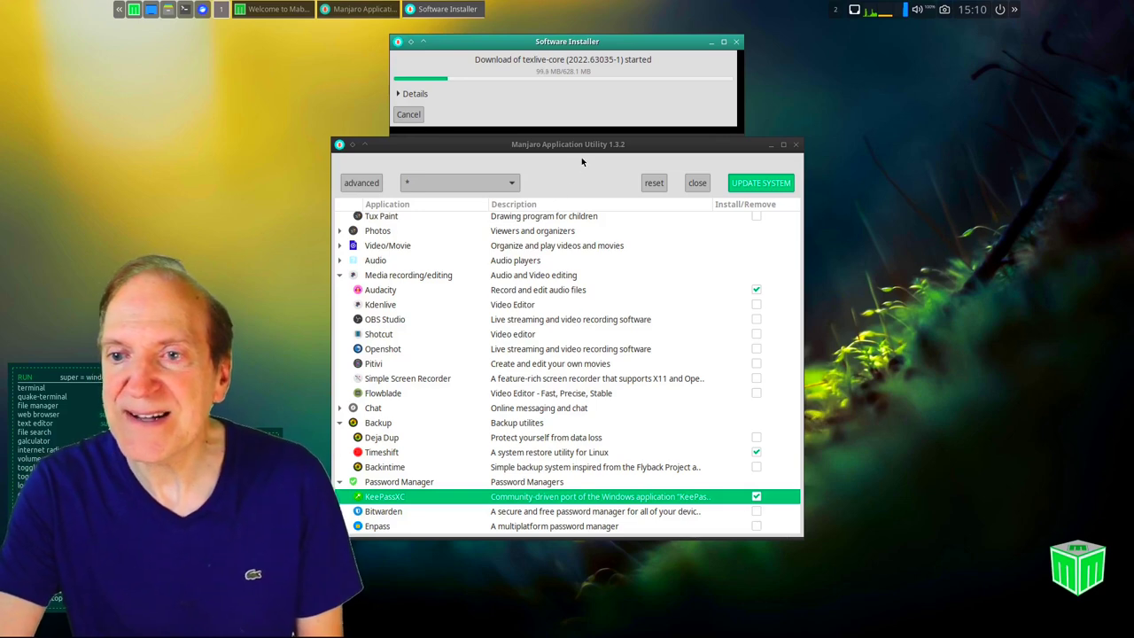
- Close the Welcome to Mabox window behind the Manjaro Application Utility and reposition the utility window below the installer progress
drag(574, 146, 871, 174)
click(560, 207)
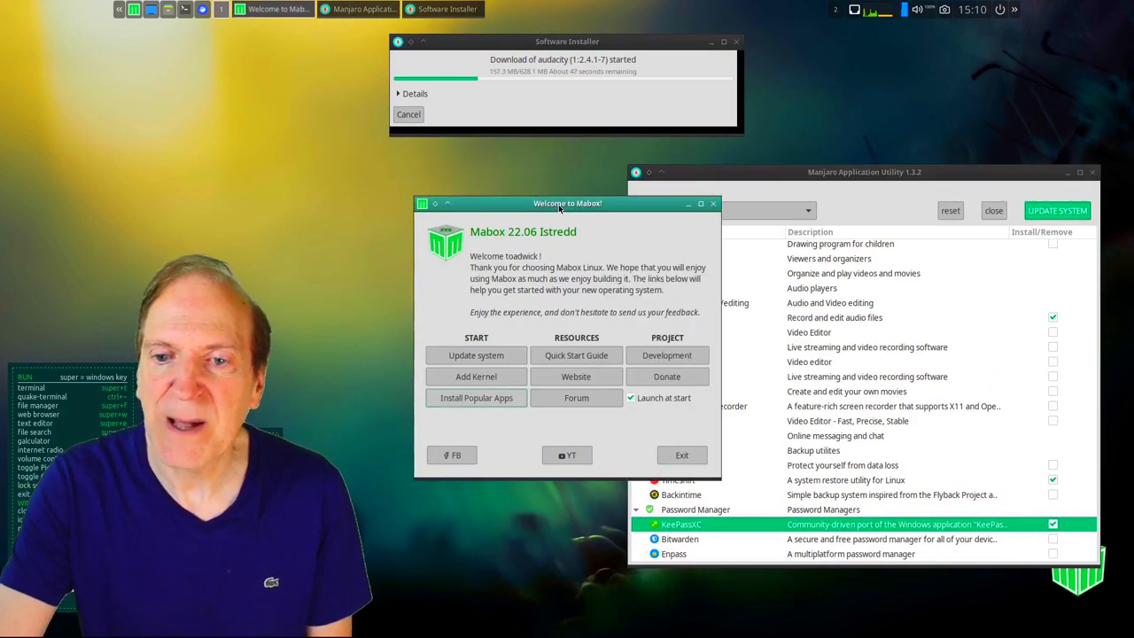
click(681, 455)
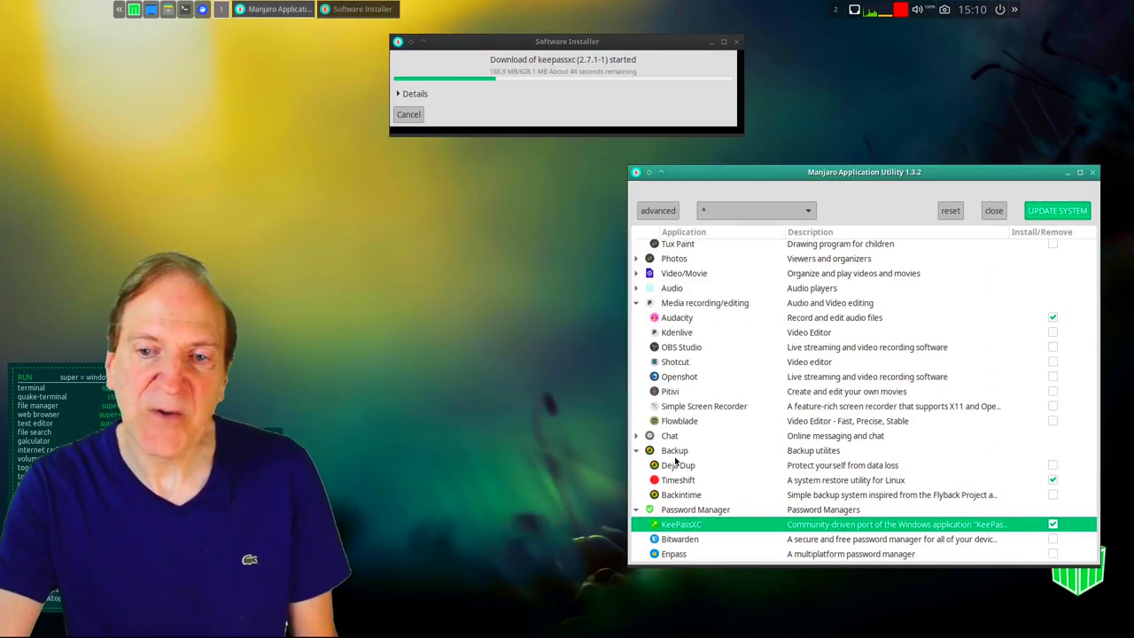
drag(756, 180, 495, 166)
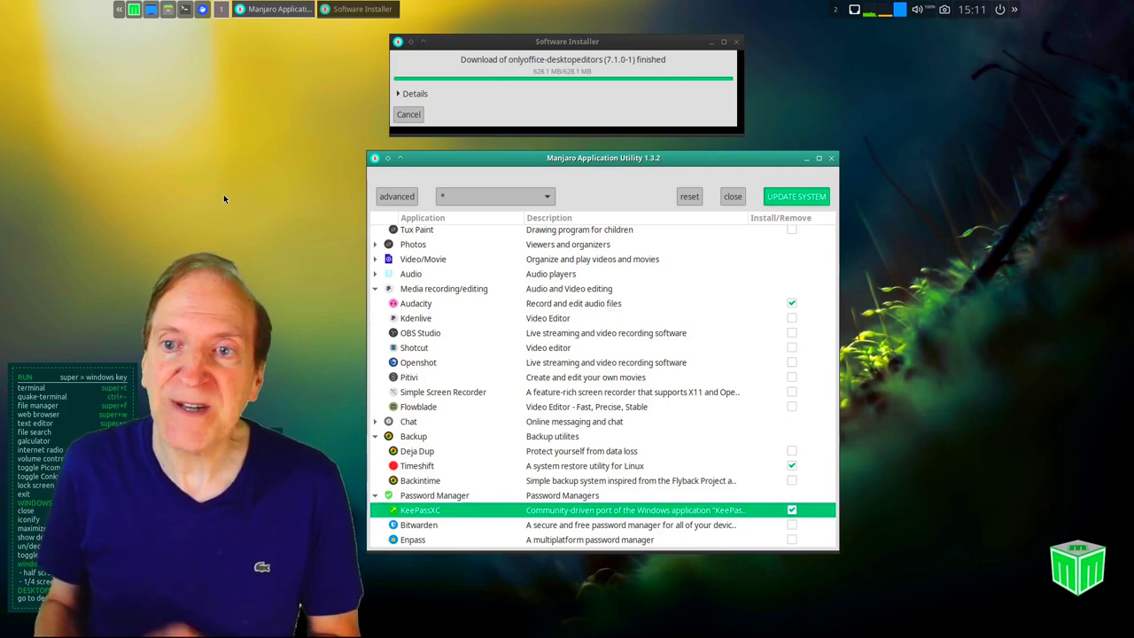
- Look through the main application menu and the Places side panel, including its Mabox tools and custom commands
click(135, 12)
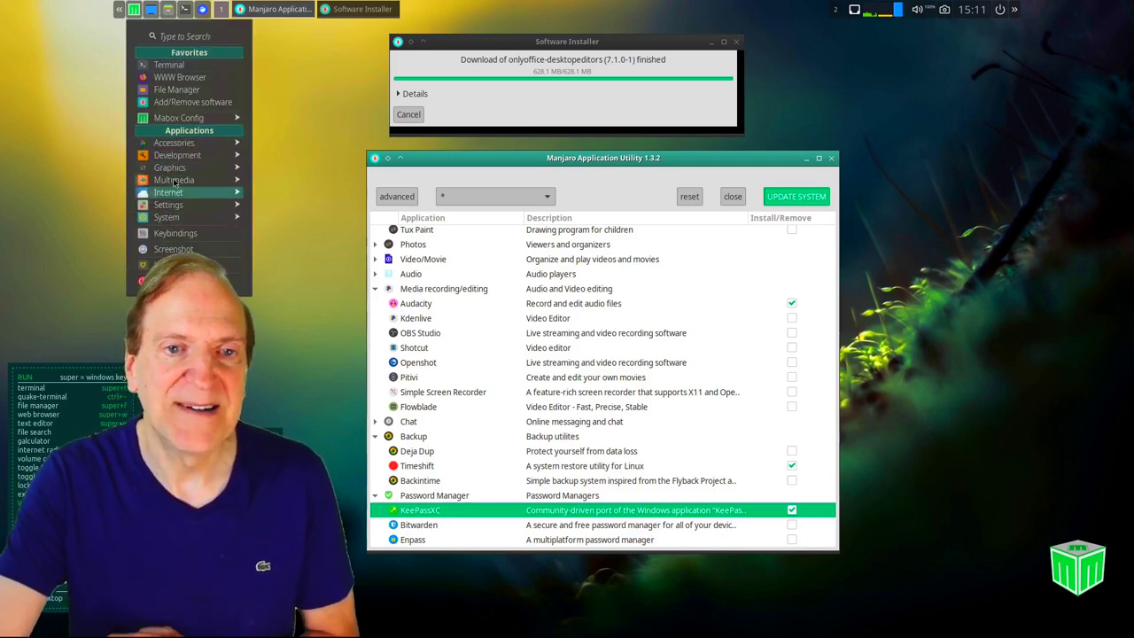
mouse_move(178, 145)
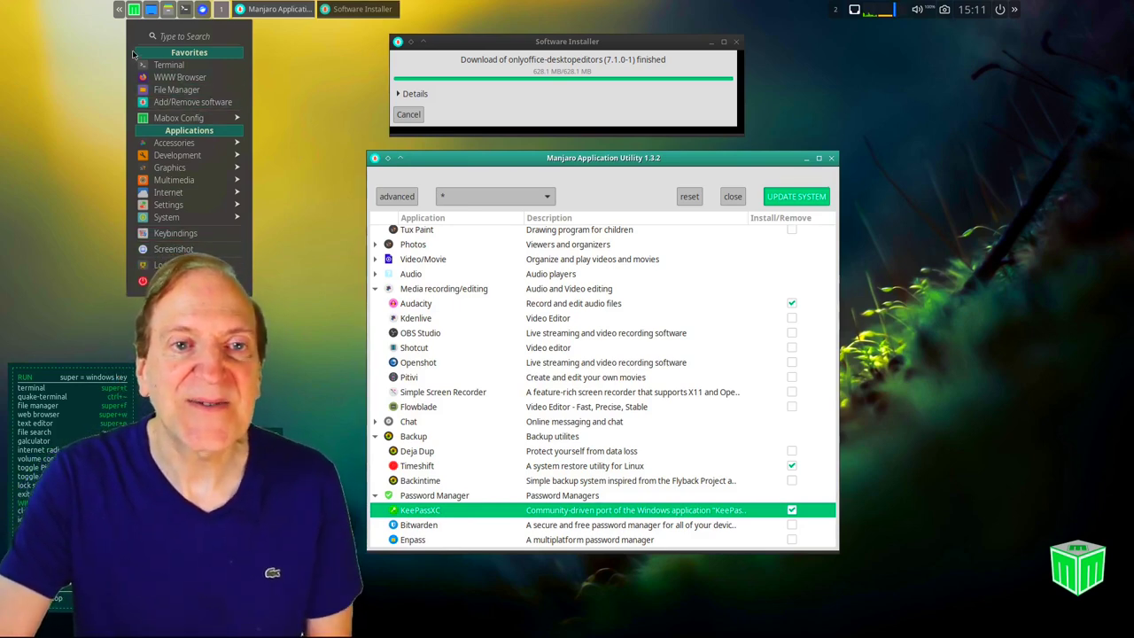
click(344, 95)
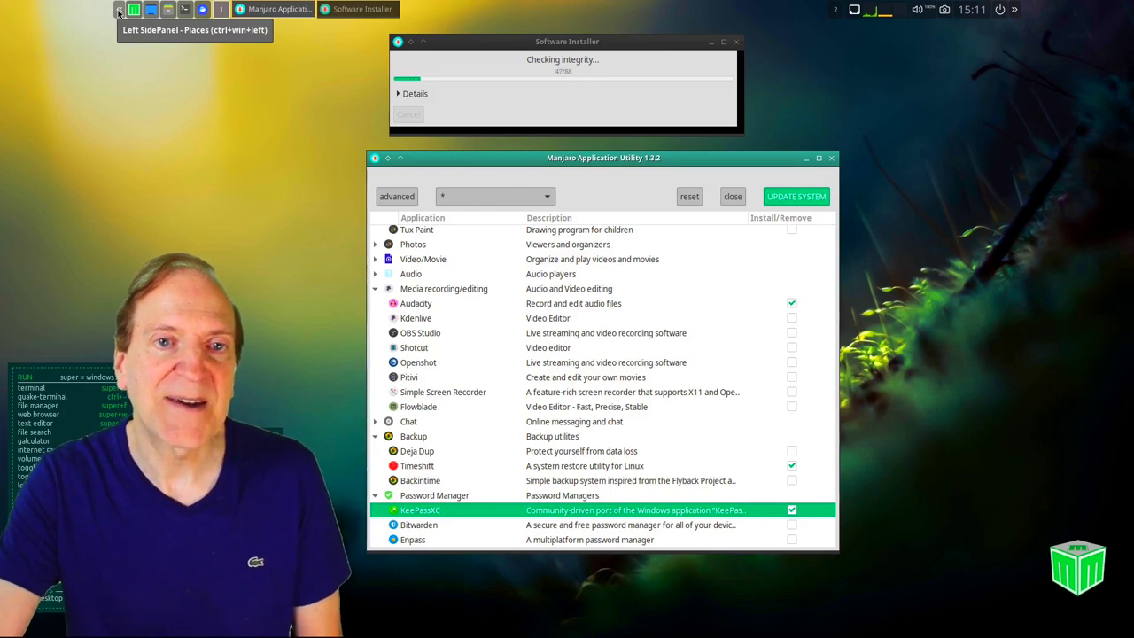
click(118, 12)
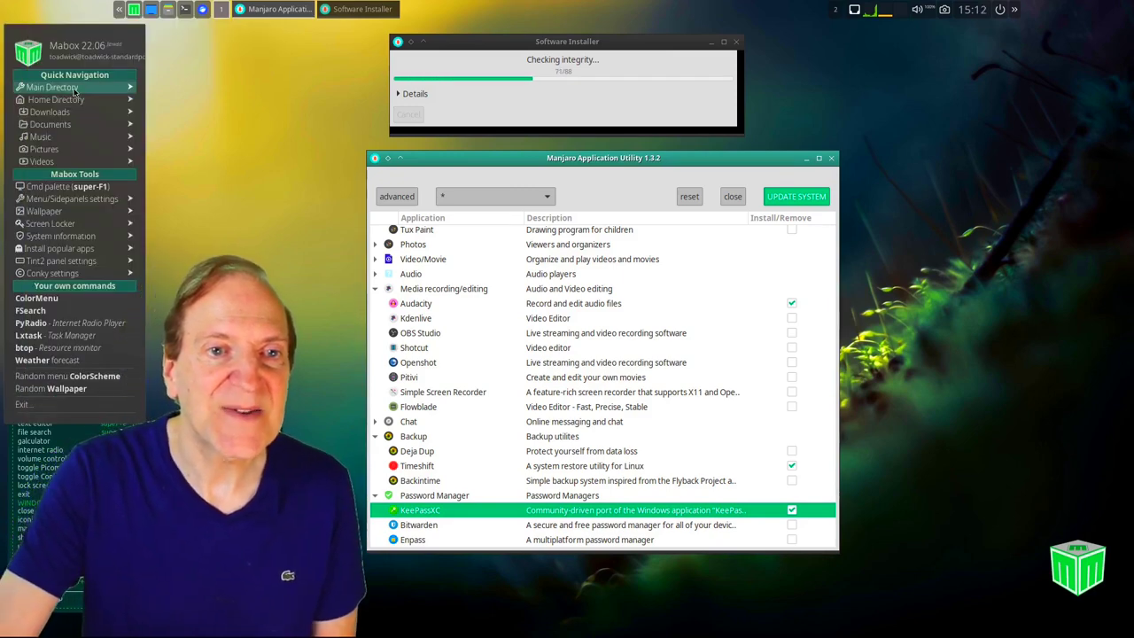
mouse_move(53, 87)
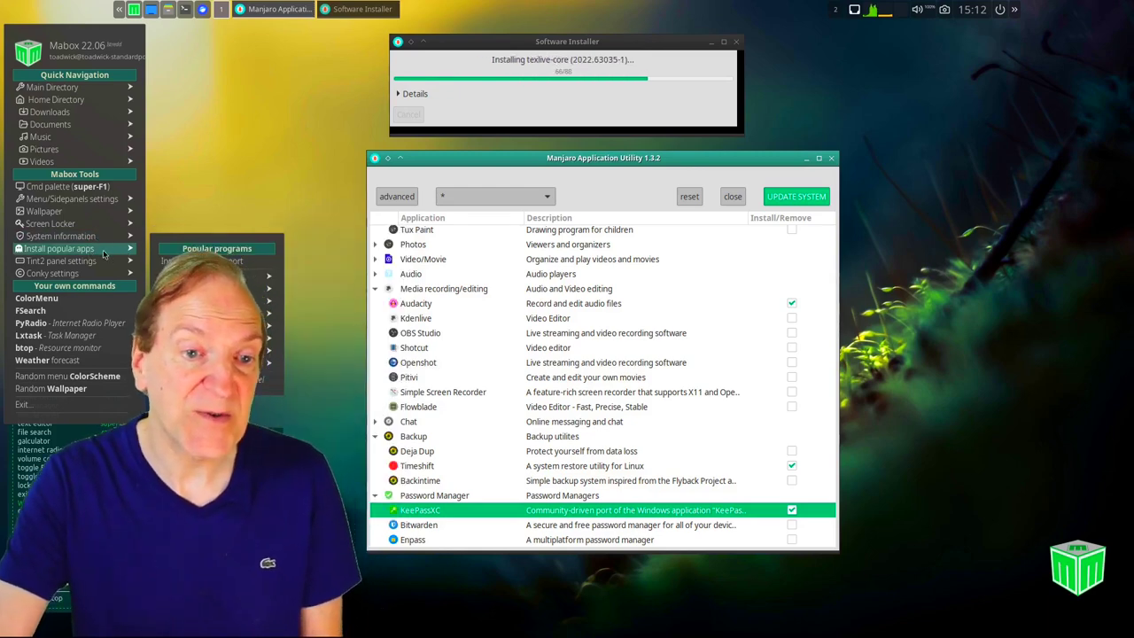
mouse_move(87, 263)
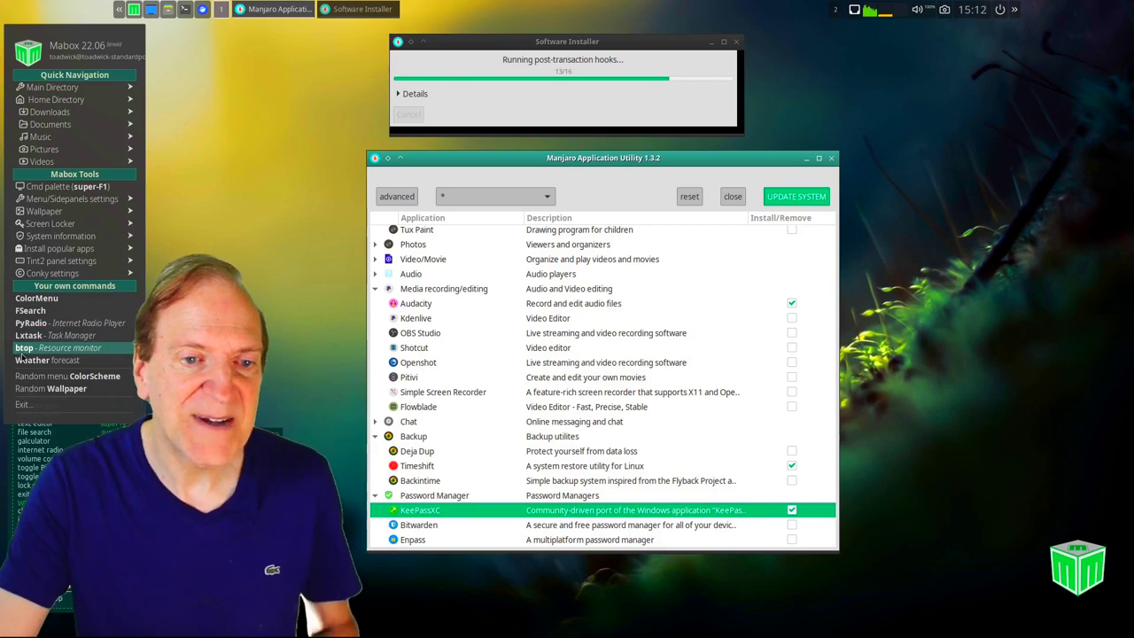
- Open Mabox Control Center from the settings side panel and move its window clear of the webcam area
click(1015, 11)
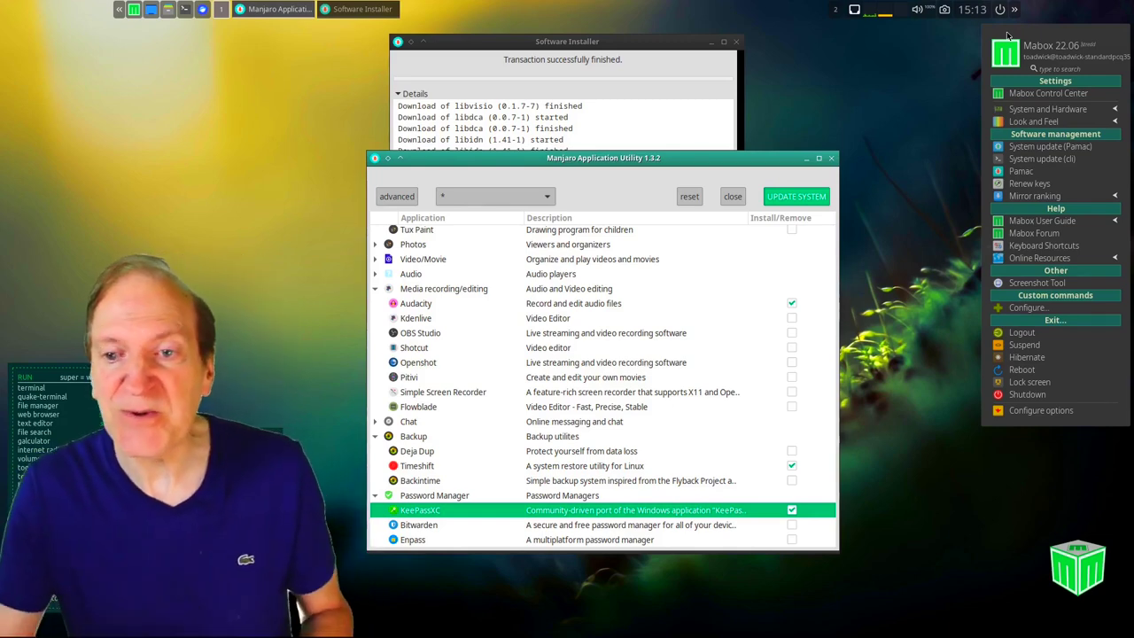
click(1052, 94)
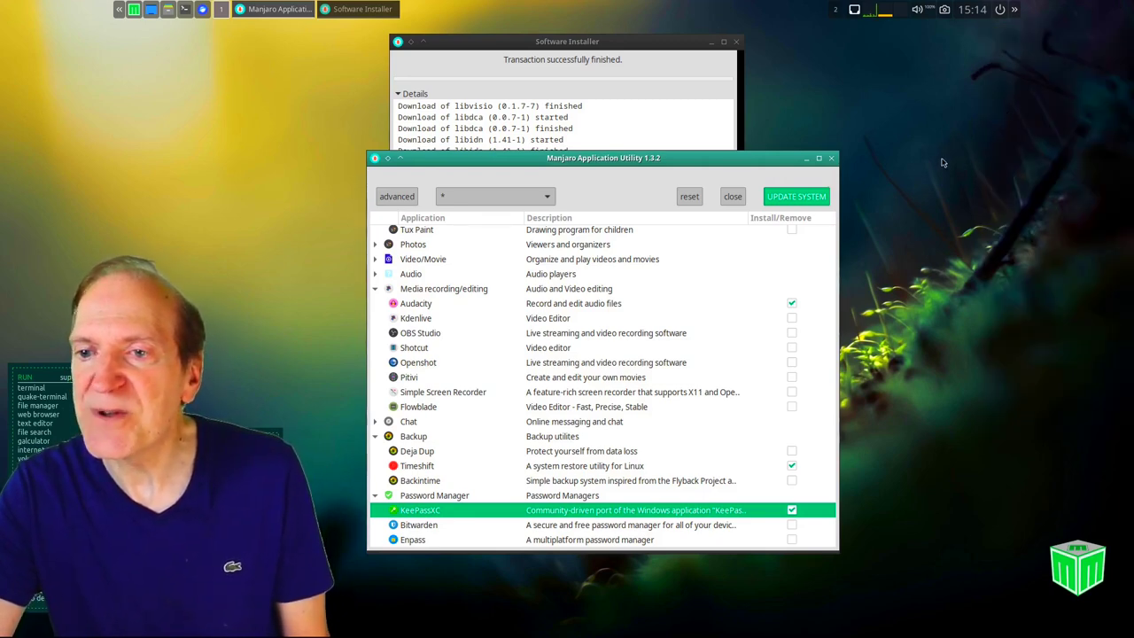
drag(281, 246, 451, 71)
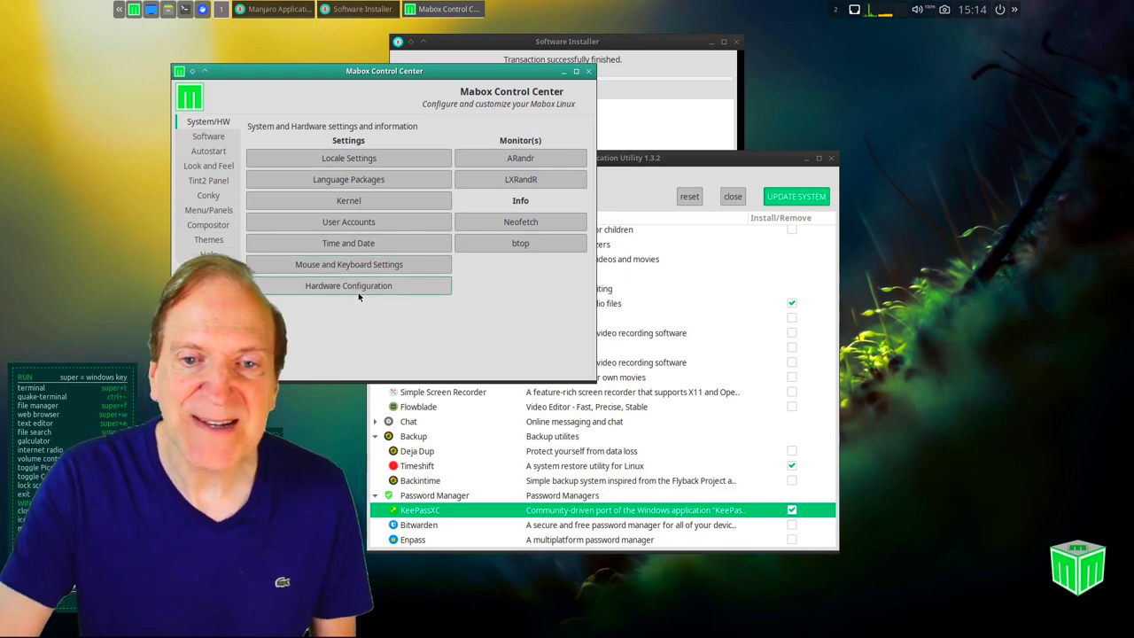
- Review the administrator's user account details and the account image chooser without changing the image, and close Manjaro Settings Manager
click(366, 223)
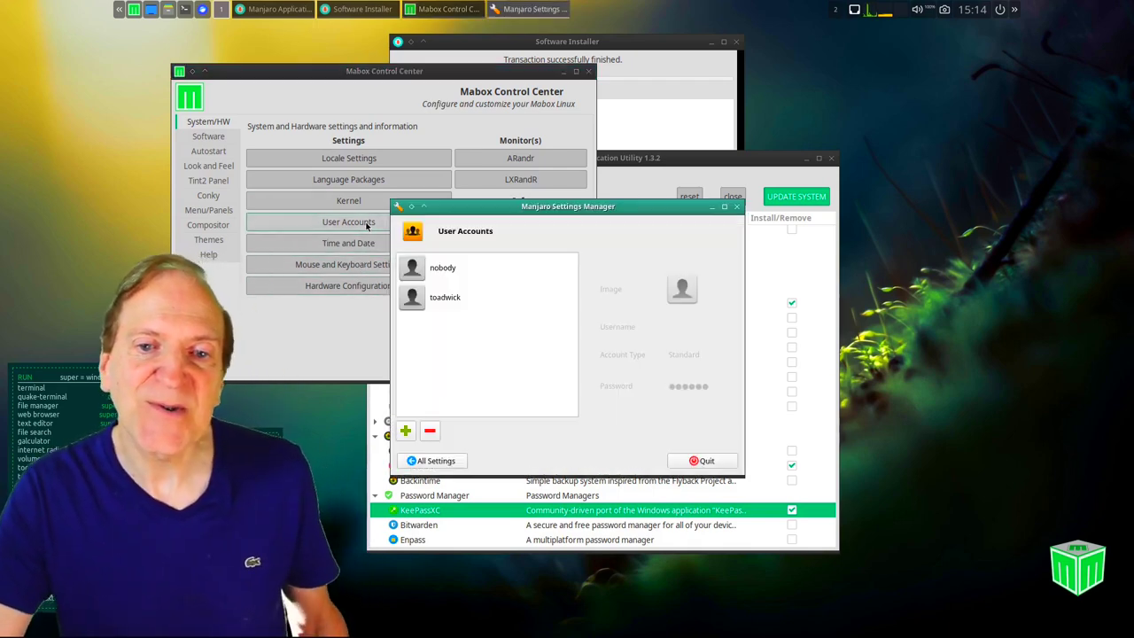
click(436, 300)
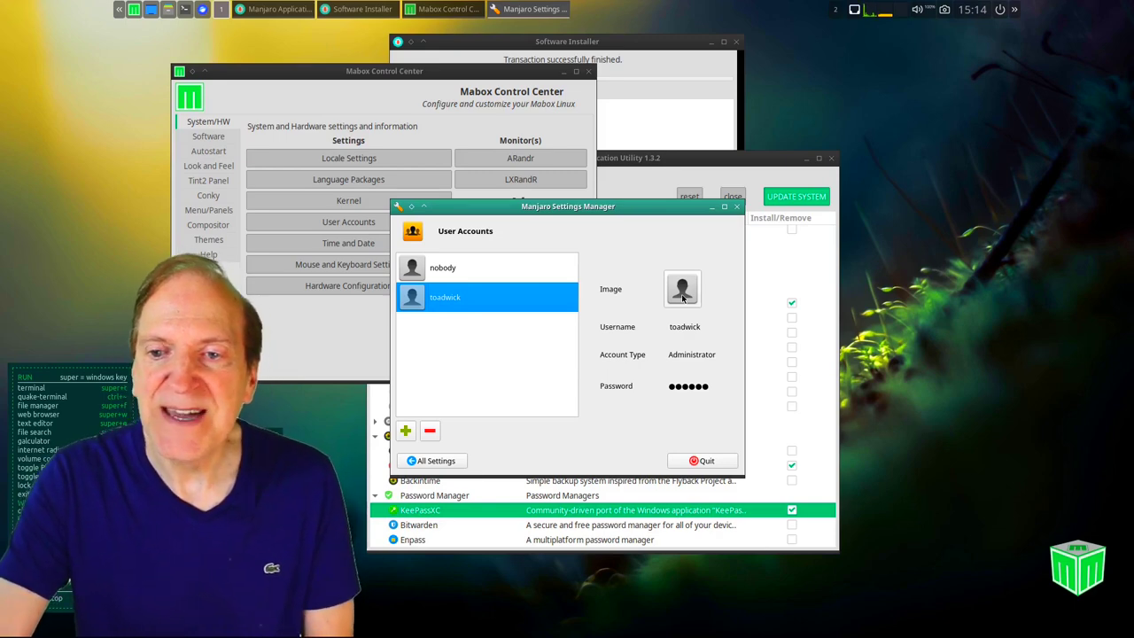
click(683, 298)
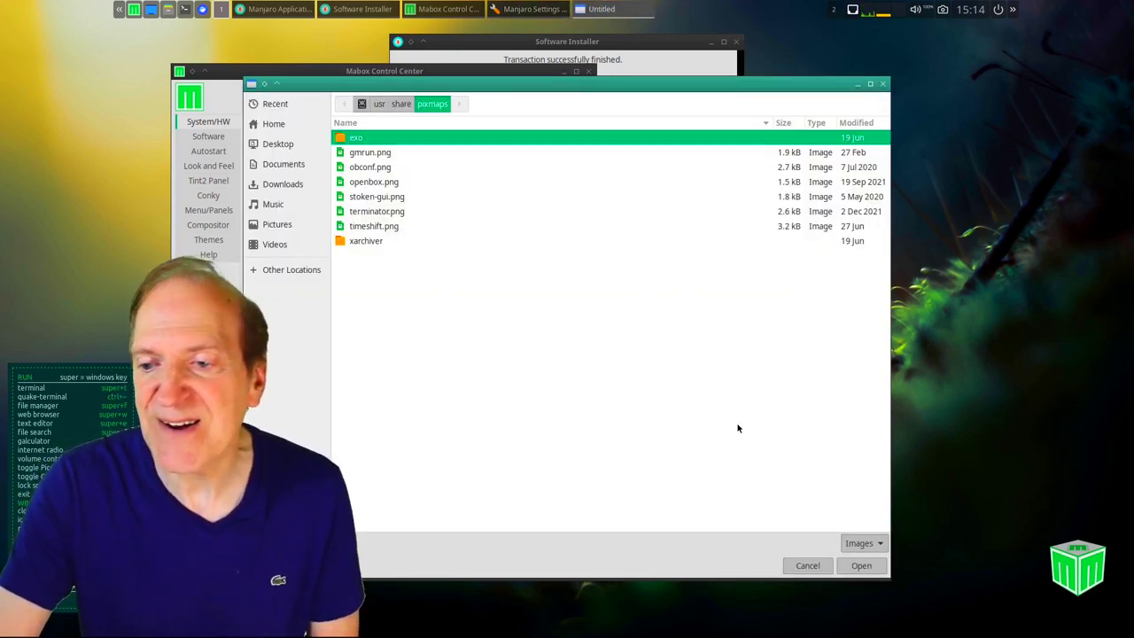
click(808, 567)
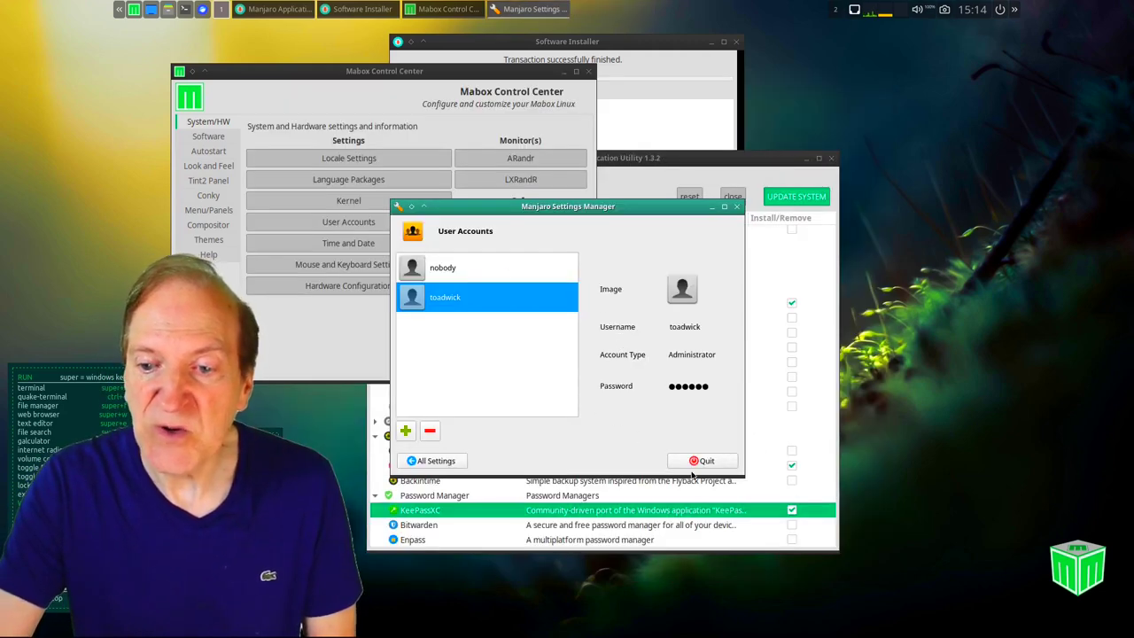
click(443, 462)
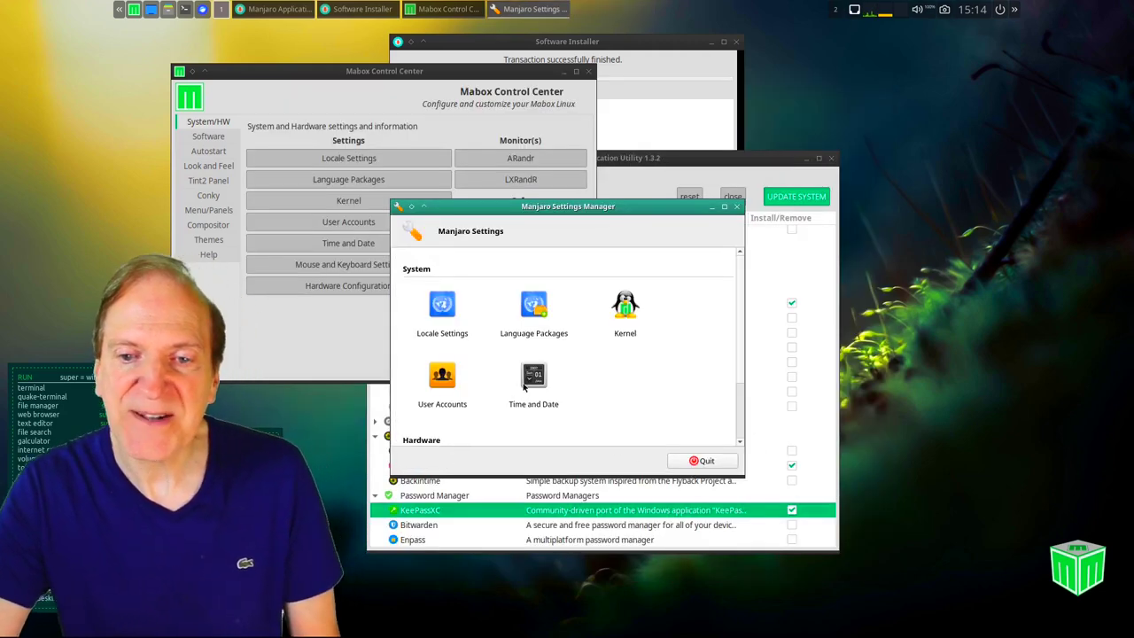
key(alt+F4)
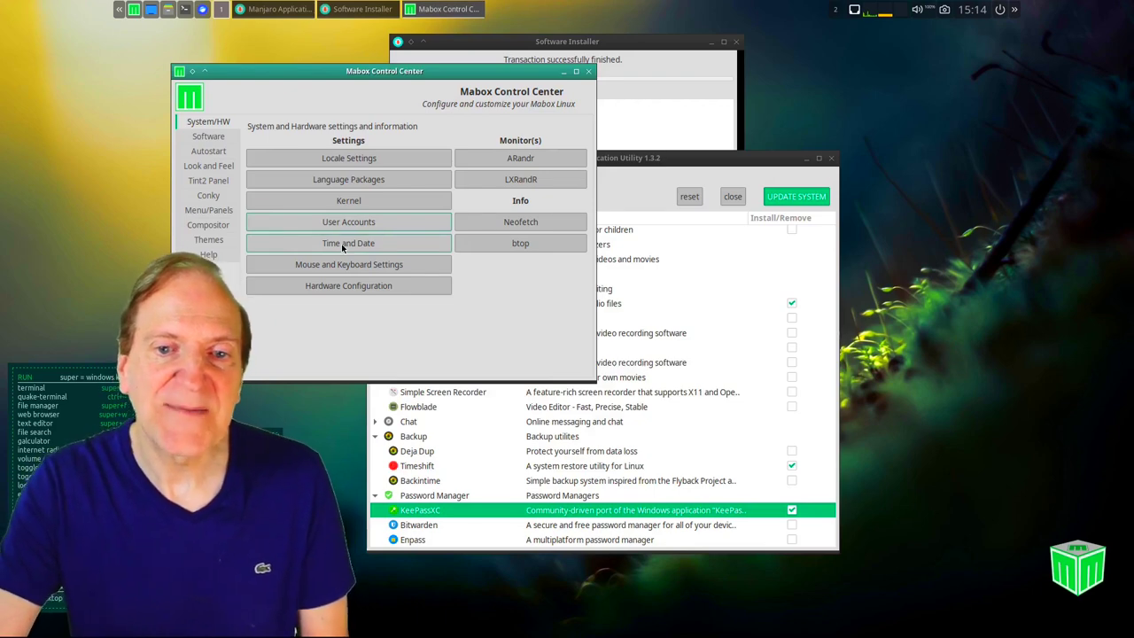
- Review the Time and Date settings from the control center and from the panel clock, closing them without changes
click(342, 244)
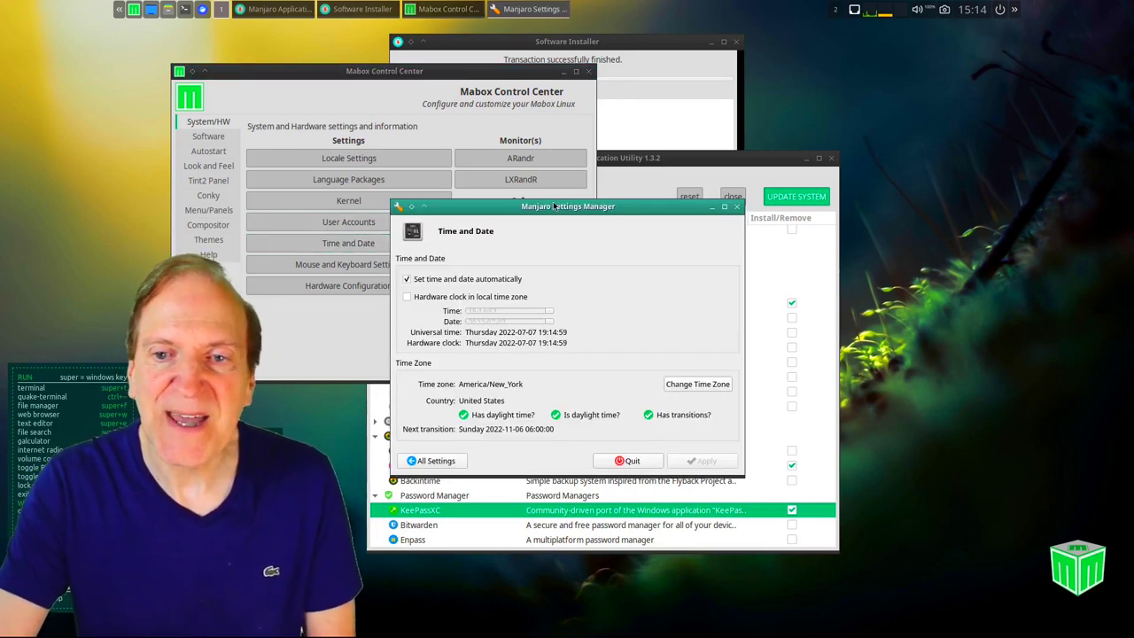
drag(551, 209, 478, 99)
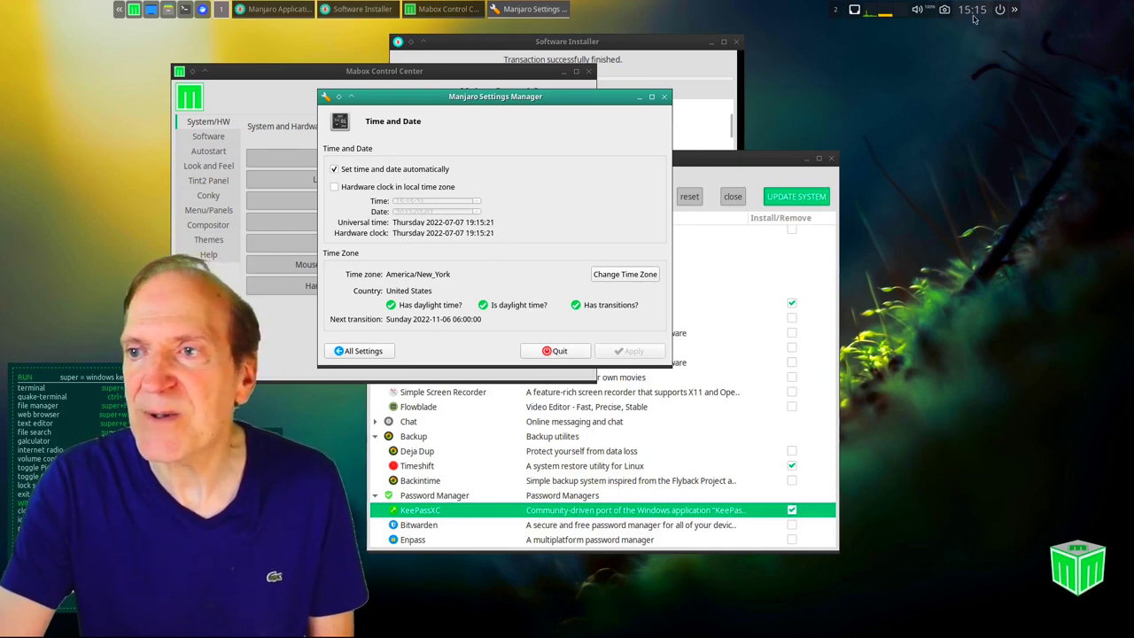
click(559, 351)
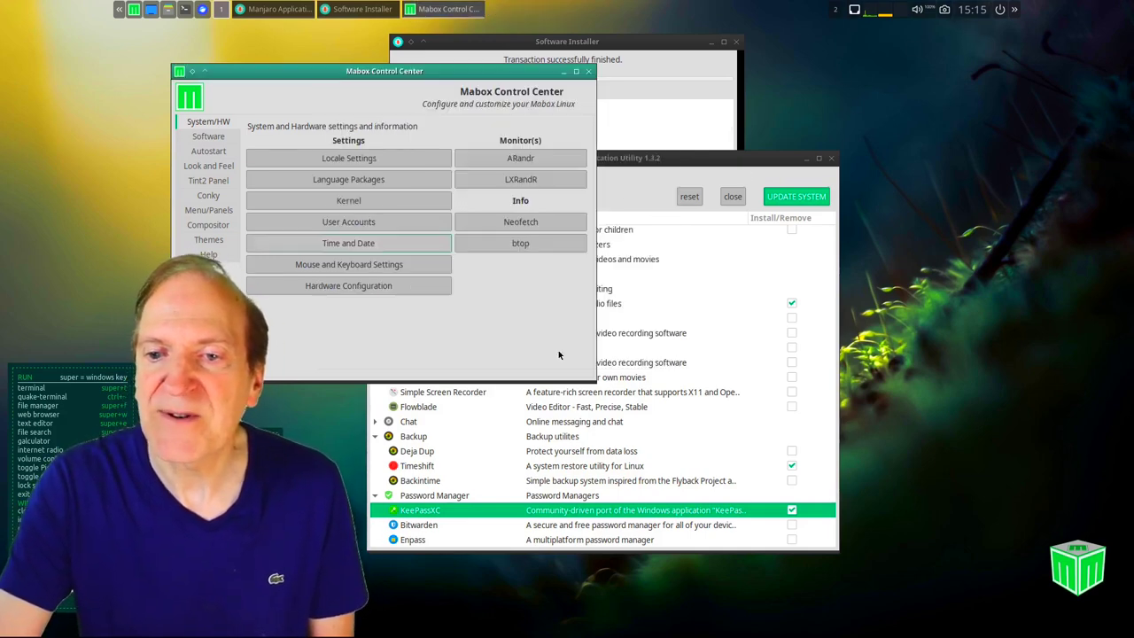
mouse_move(978, 12)
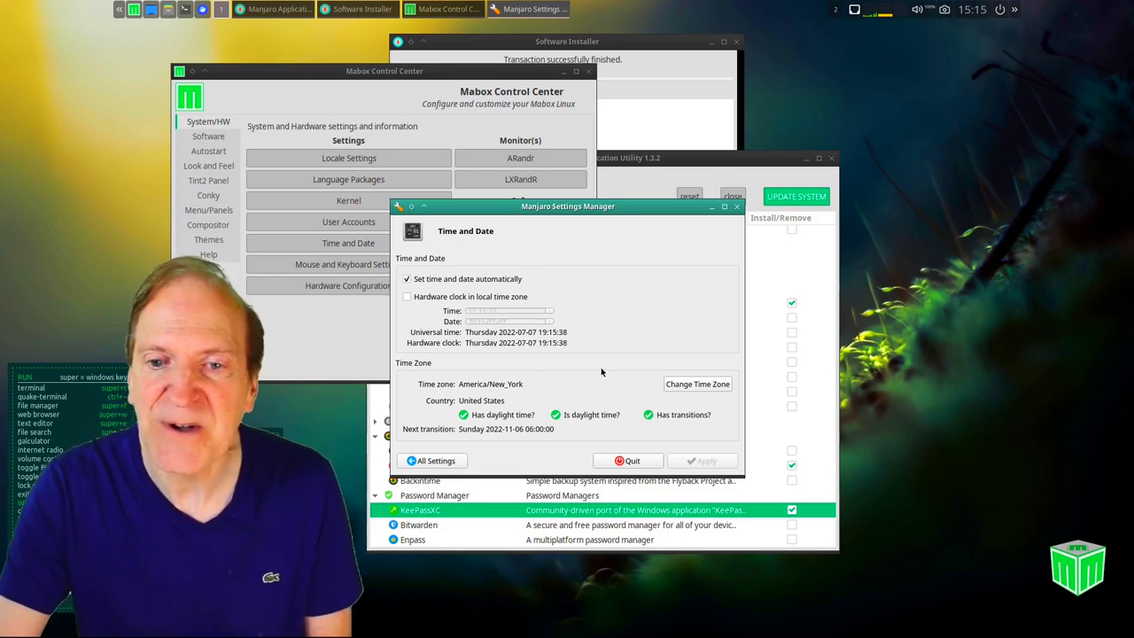
click(628, 461)
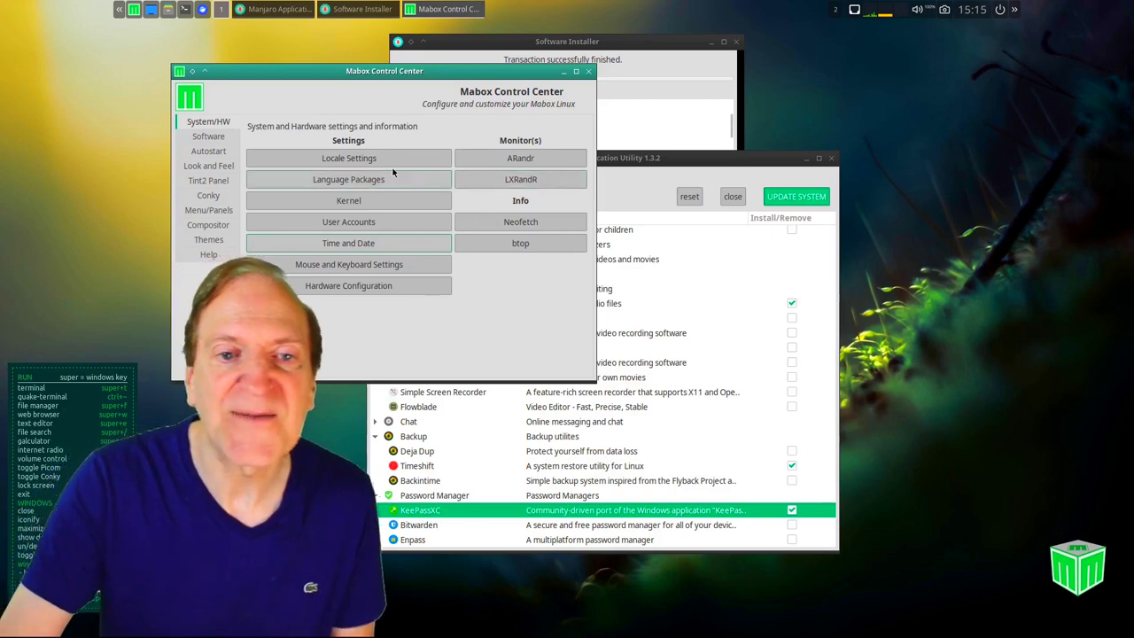
- Open the graphical configuration of the mabox2111.tint2rc Tint2 panel and move the Properties window to a clear spot
click(209, 182)
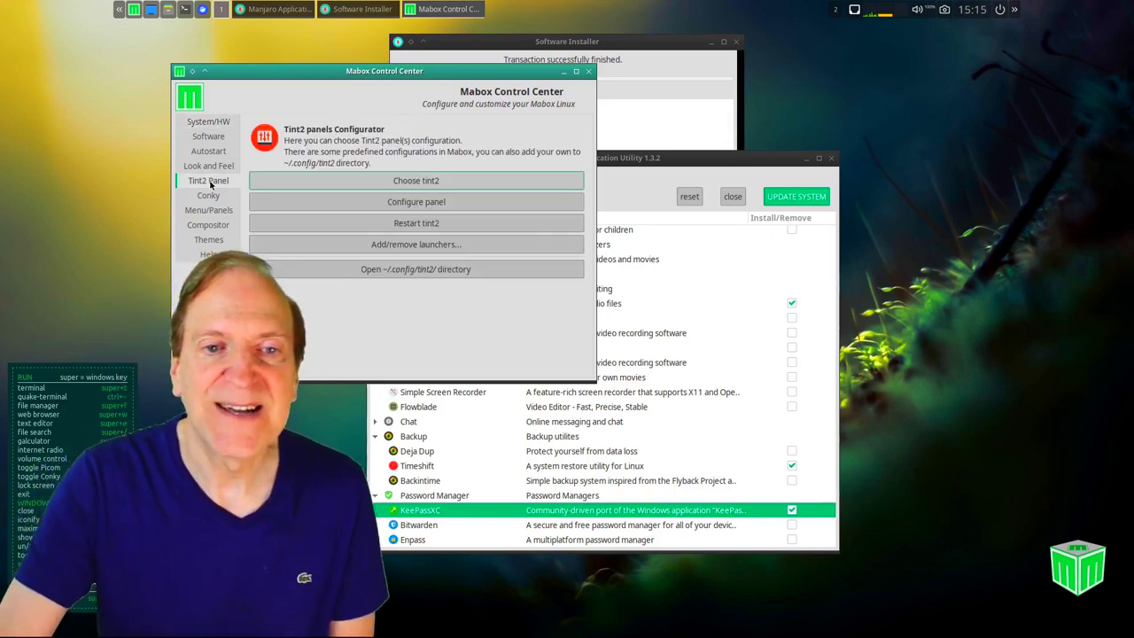
click(408, 202)
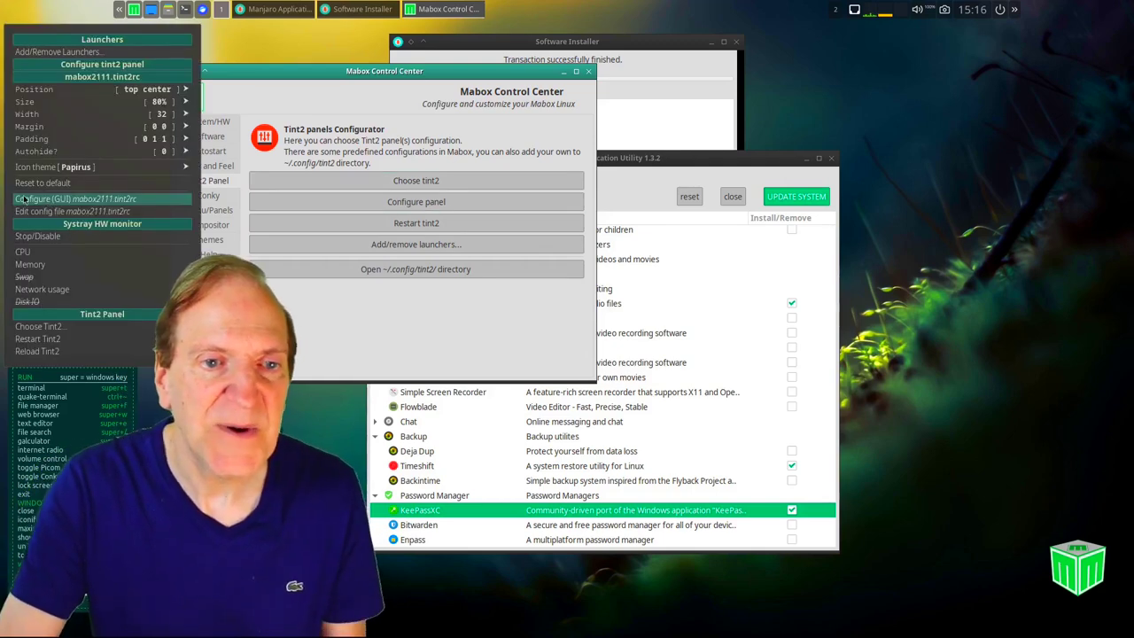
click(79, 200)
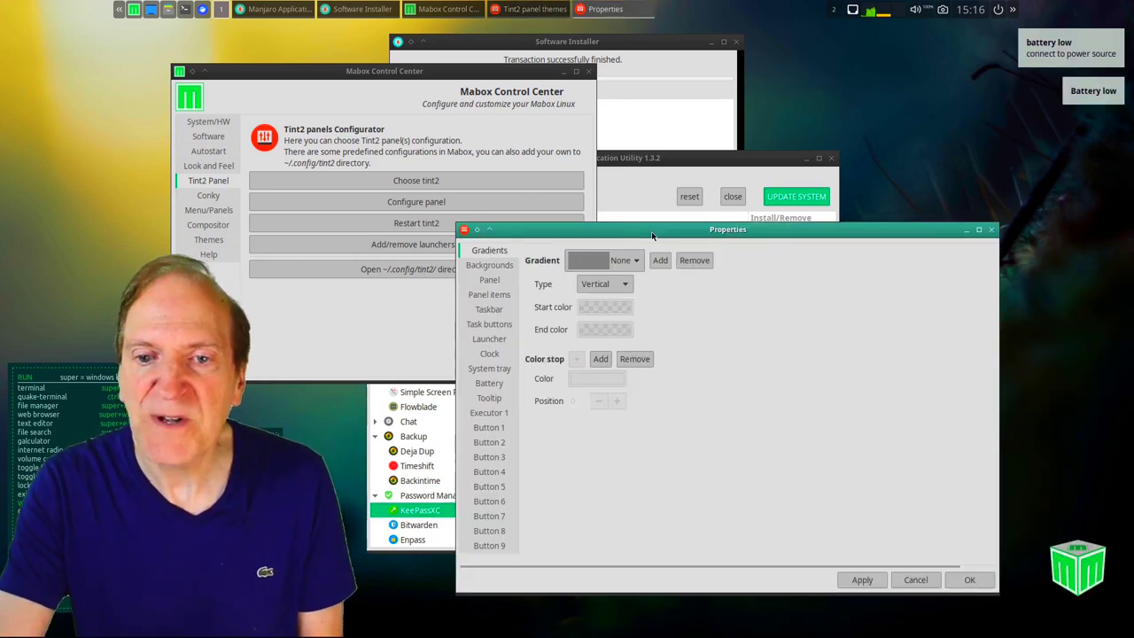
drag(652, 235, 468, 87)
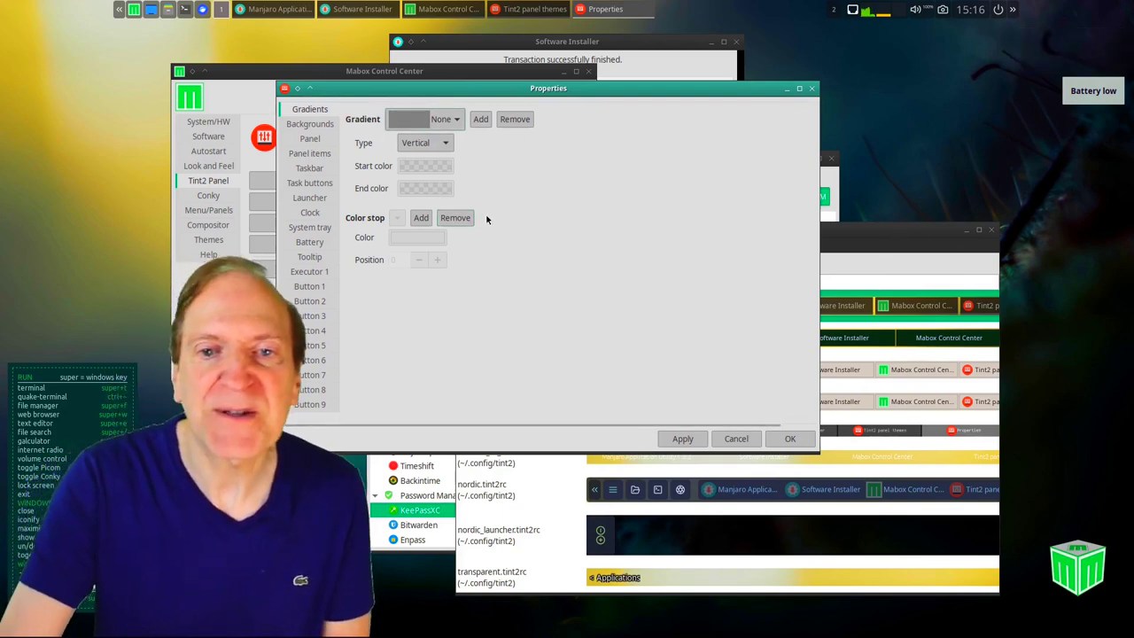
- Set the Tint2 clock's first line format to %H:%M:%S and apply the change
click(311, 156)
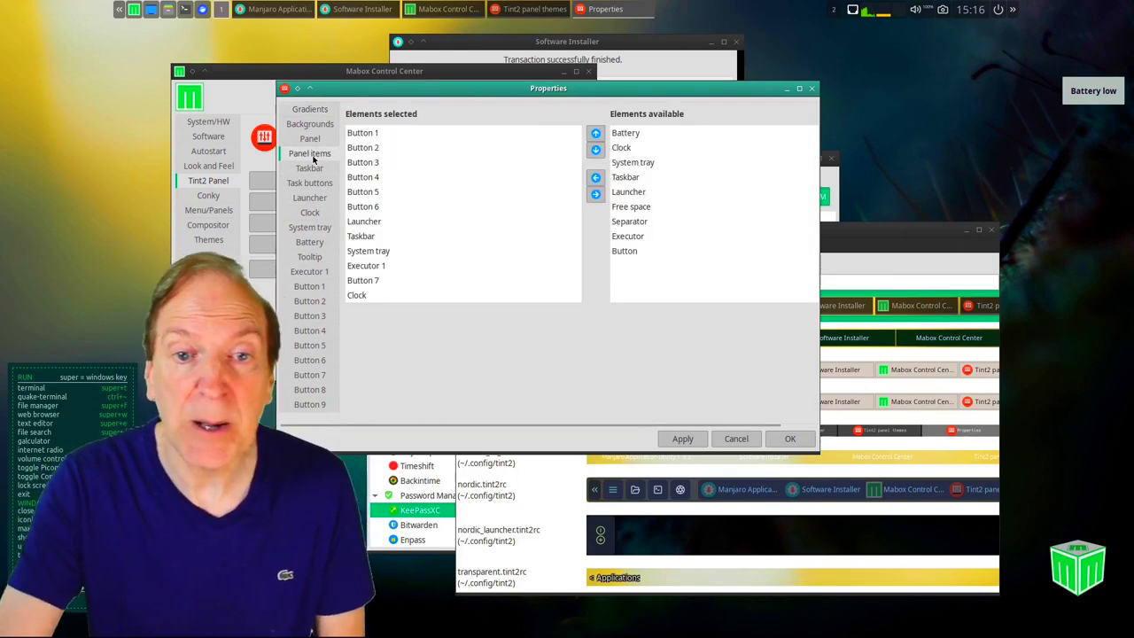
click(309, 218)
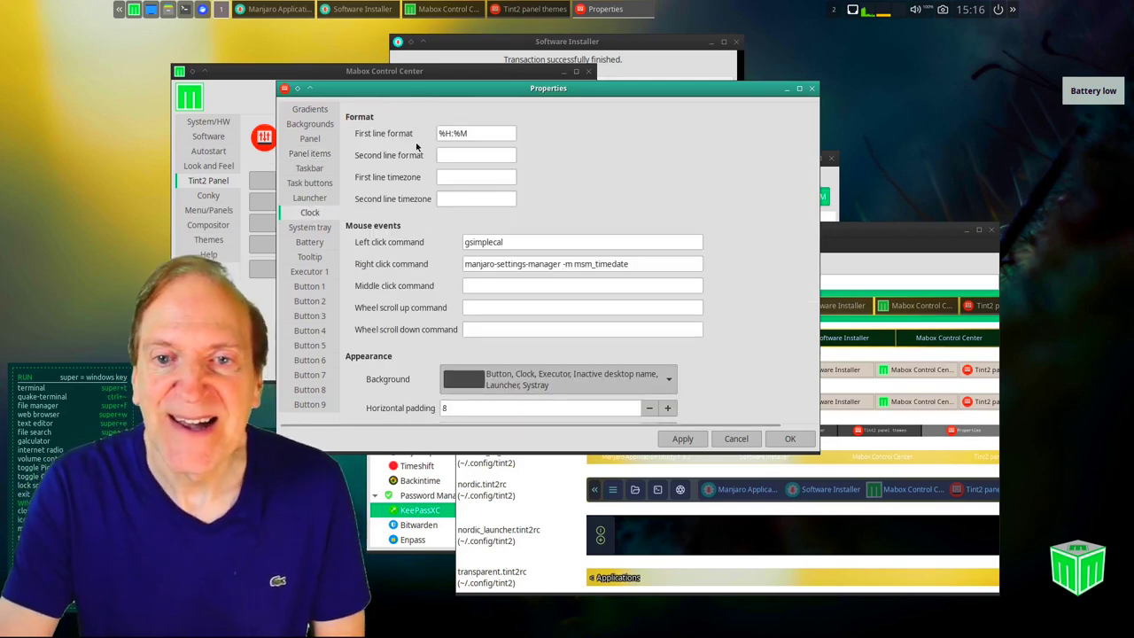
click(481, 134)
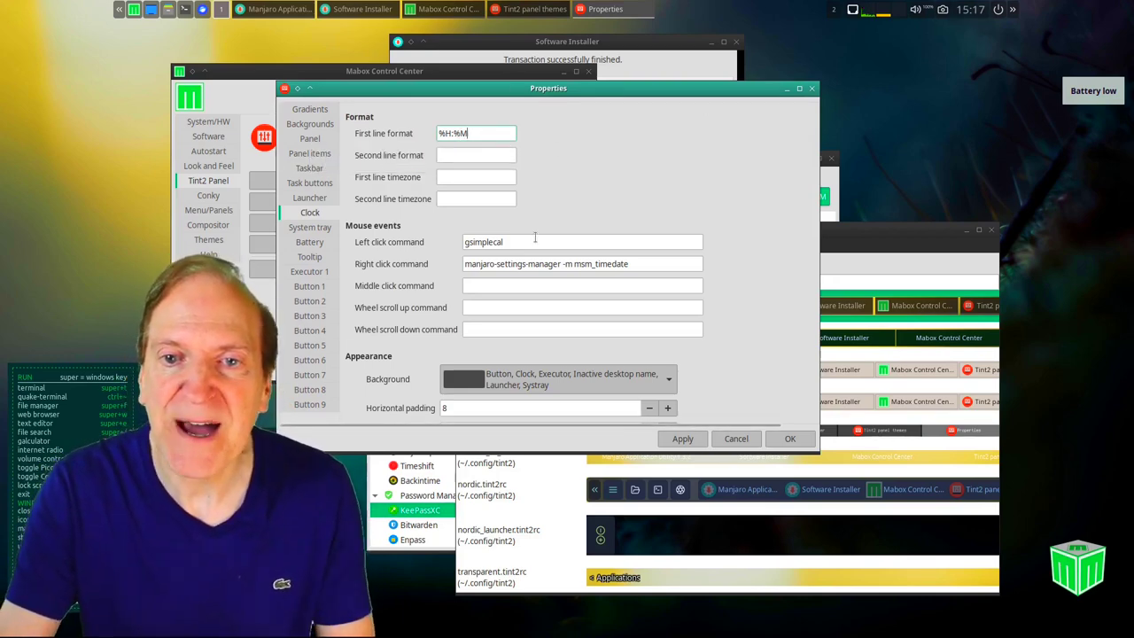
text(:%S)
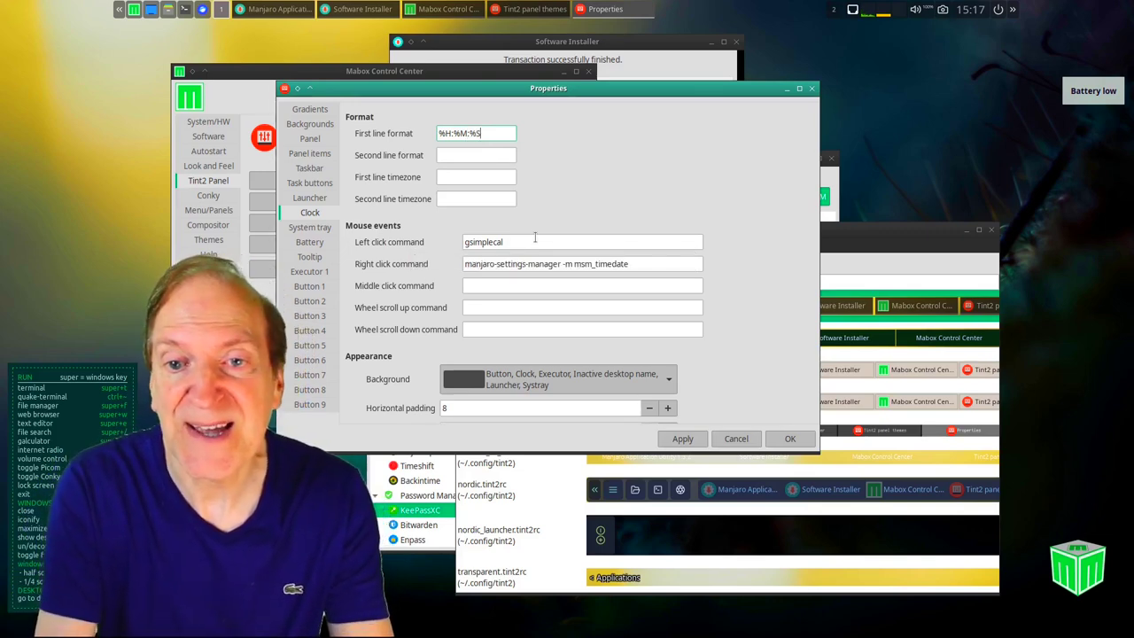
click(680, 438)
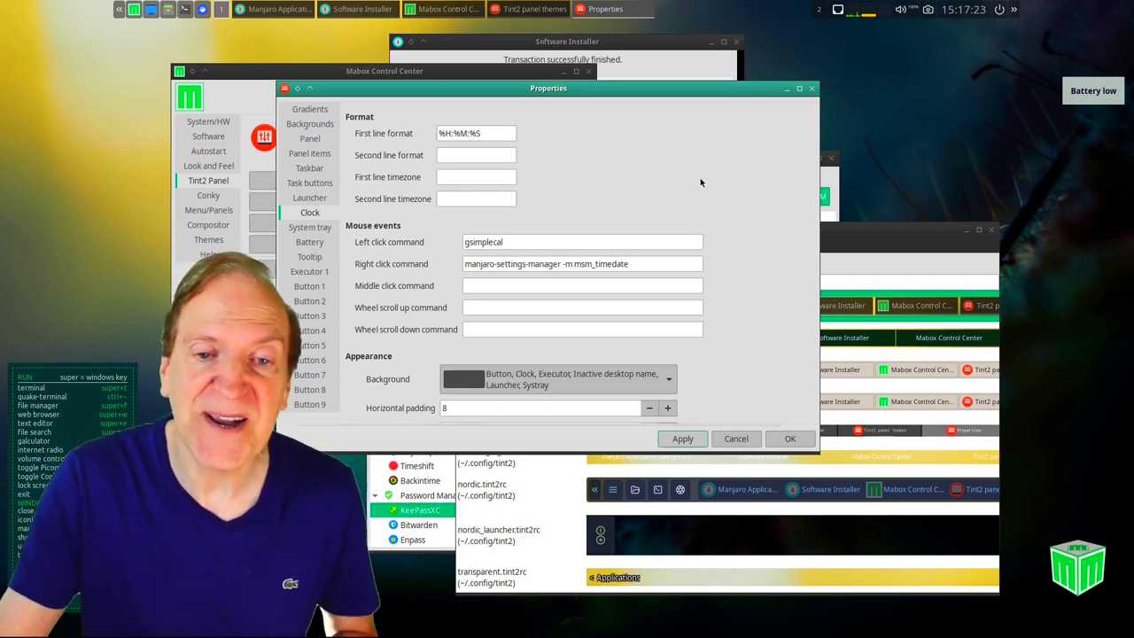
- Set the Tint2 panel's position to the bottom centre of the screen and apply the change
click(310, 120)
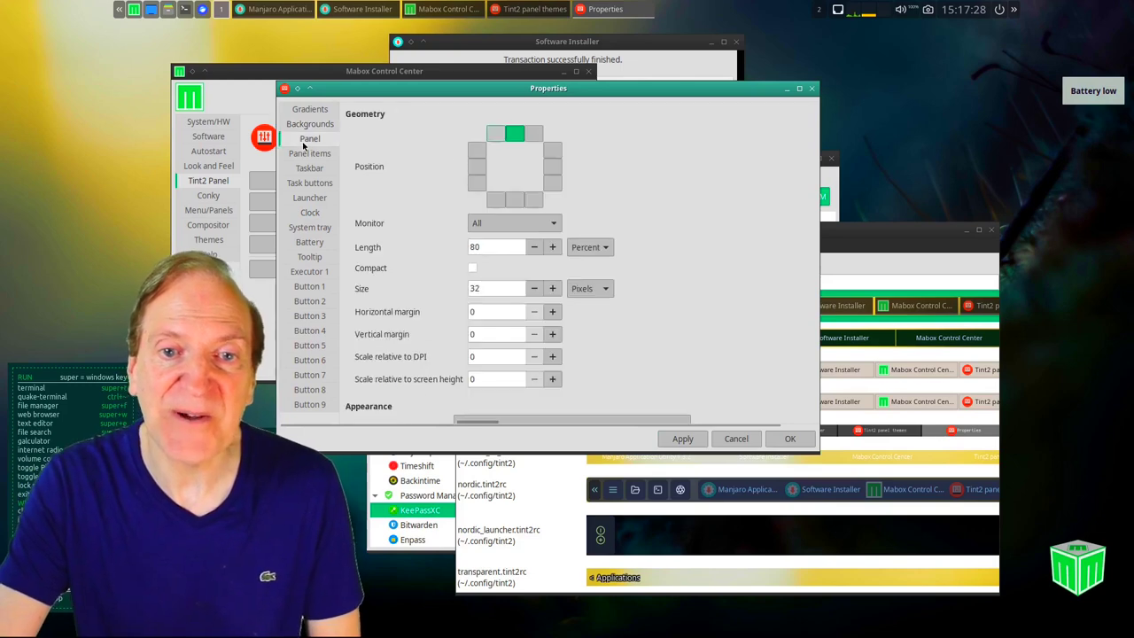
click(308, 141)
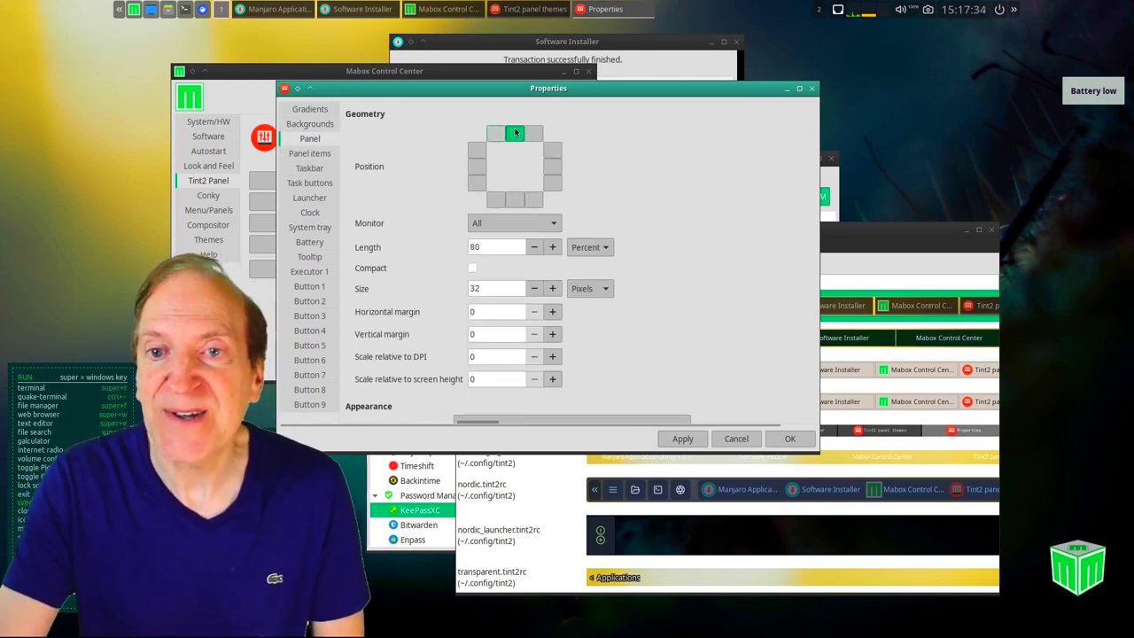
click(514, 200)
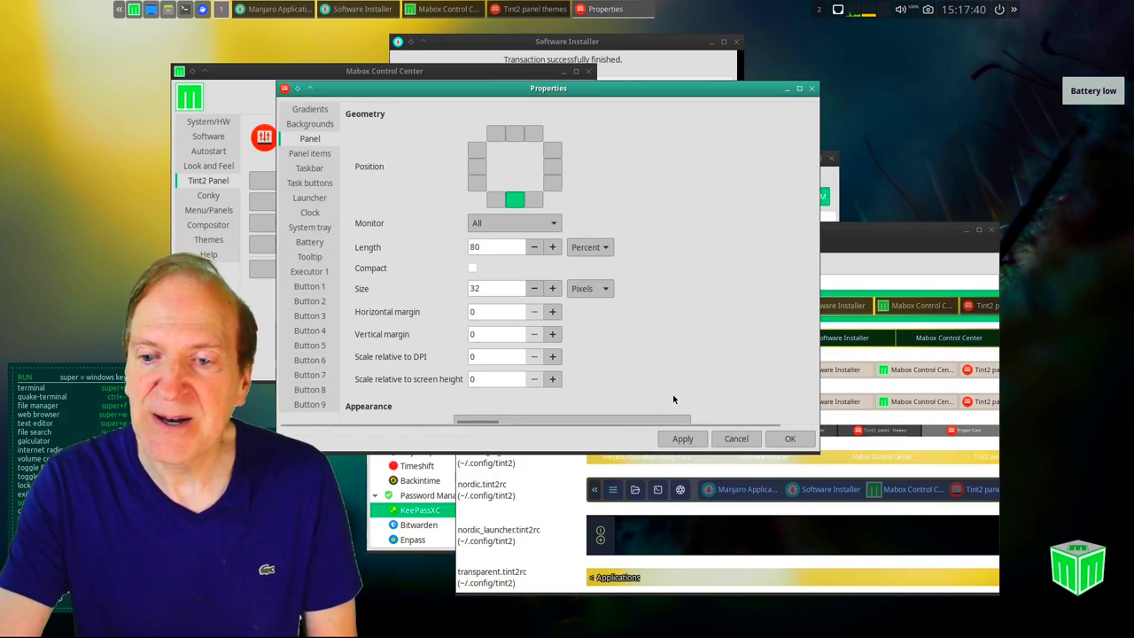
click(682, 438)
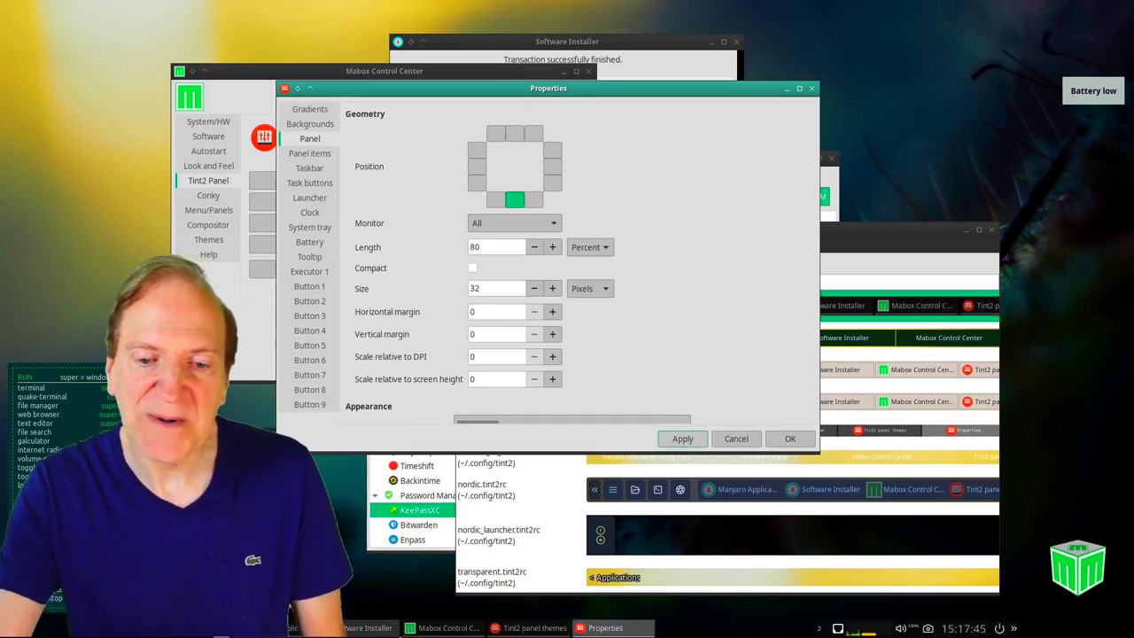
- Preview the task buttons' window thumbnails, turn Thumbnails off and back on, and apply each change
mouse_move(372, 628)
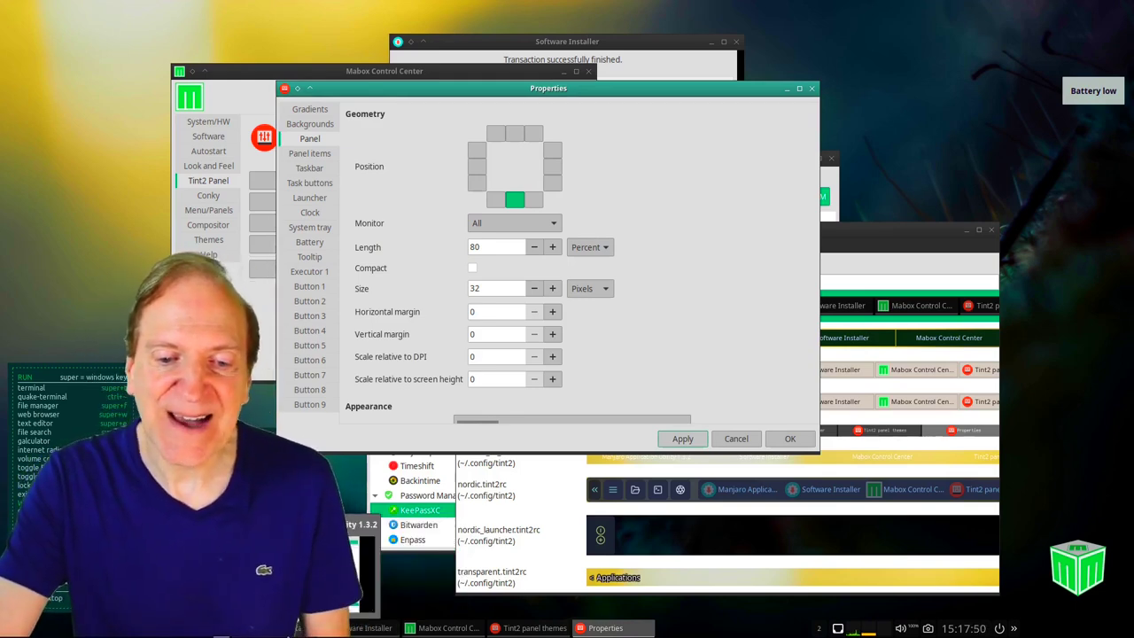
mouse_move(448, 631)
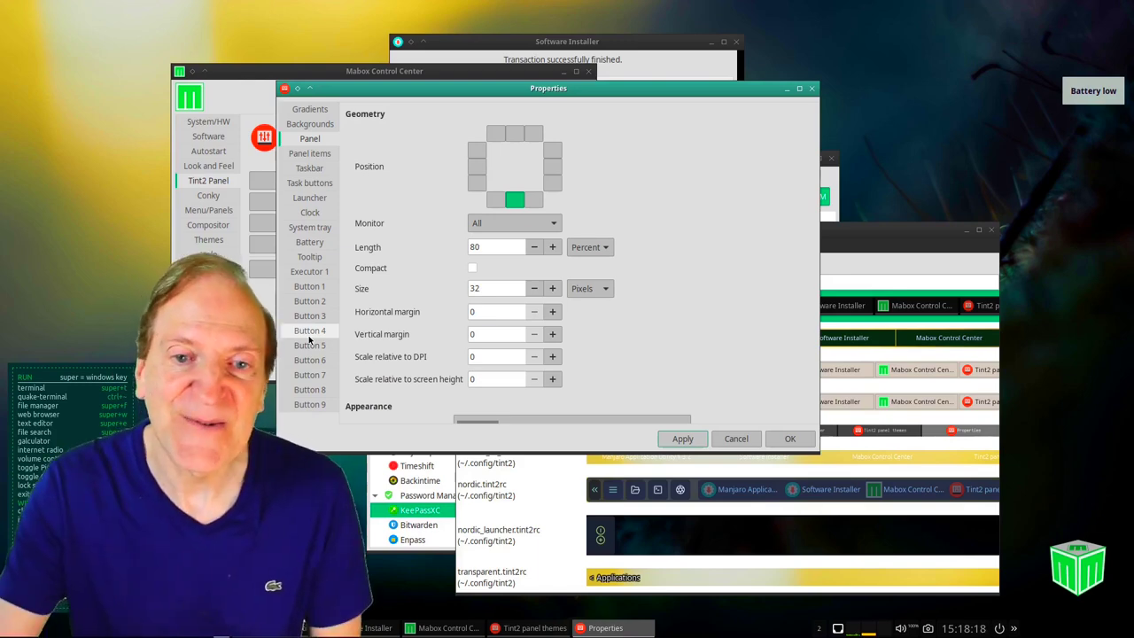
click(308, 183)
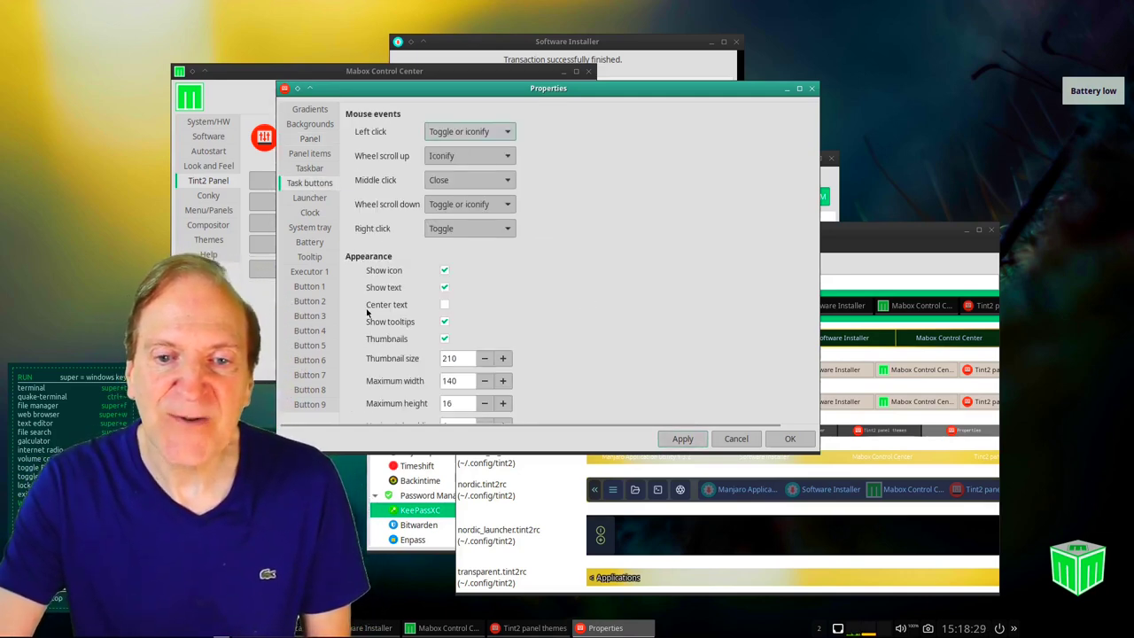
click(445, 339)
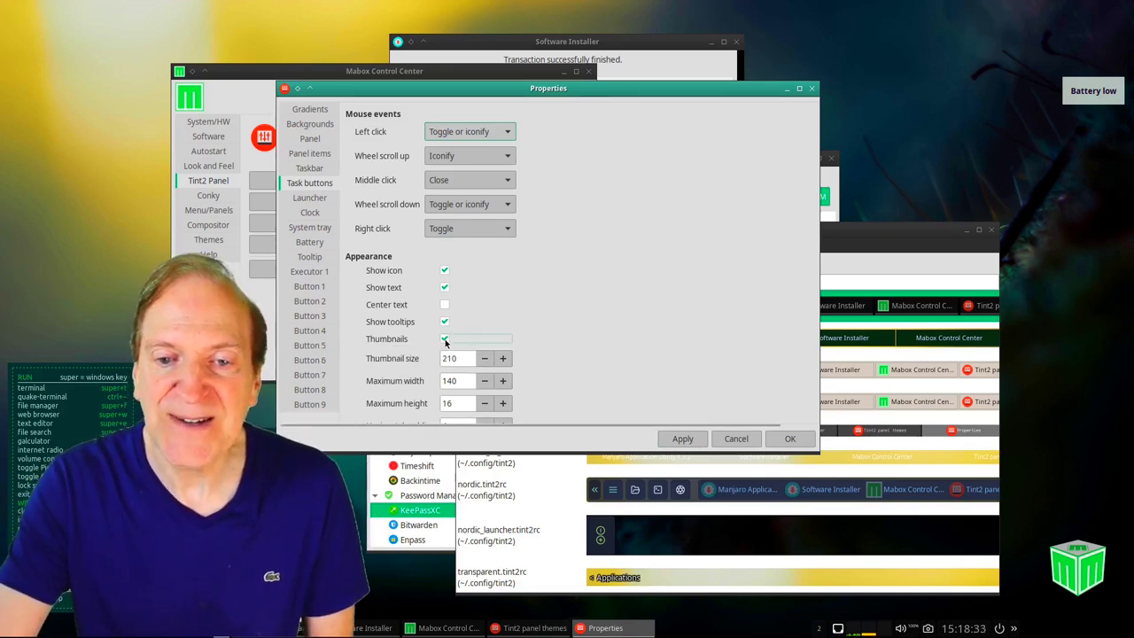
click(681, 437)
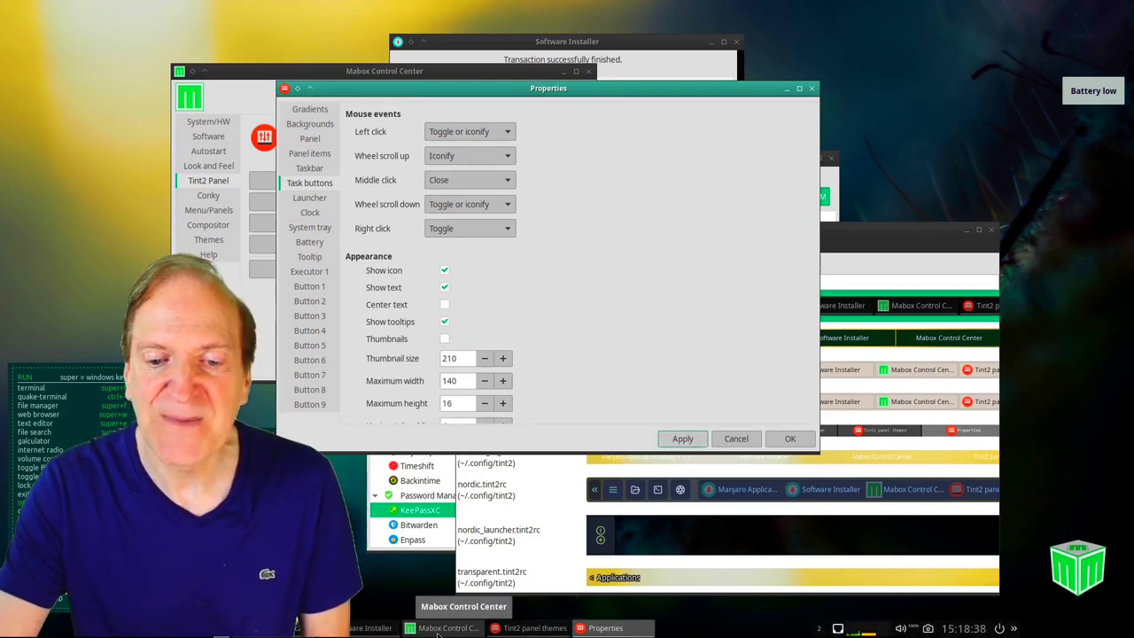
click(444, 340)
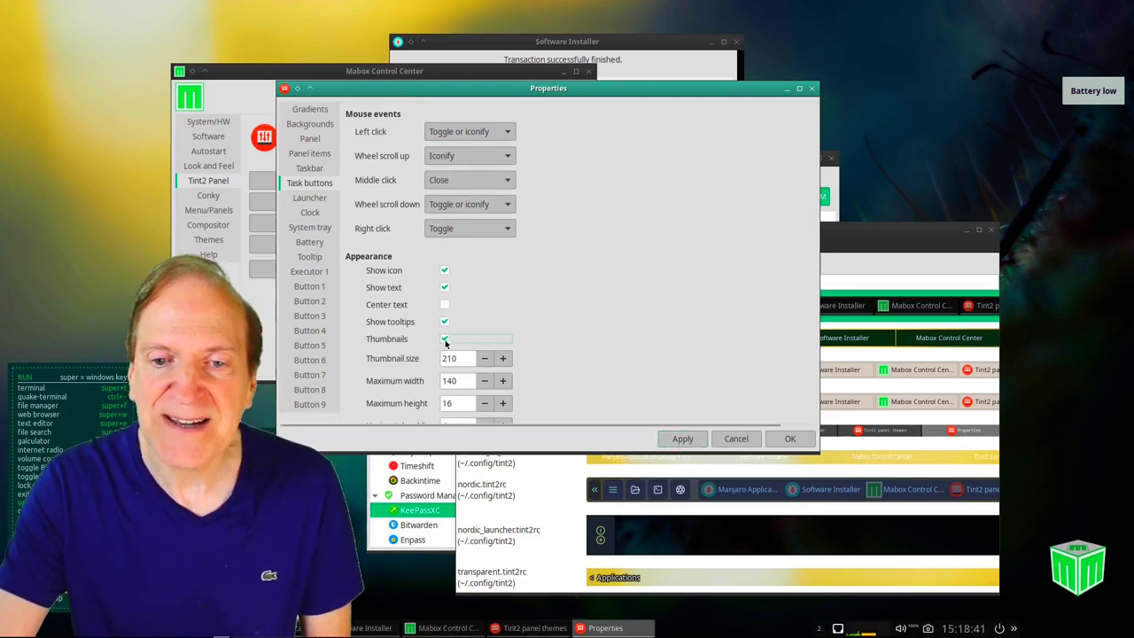
click(684, 438)
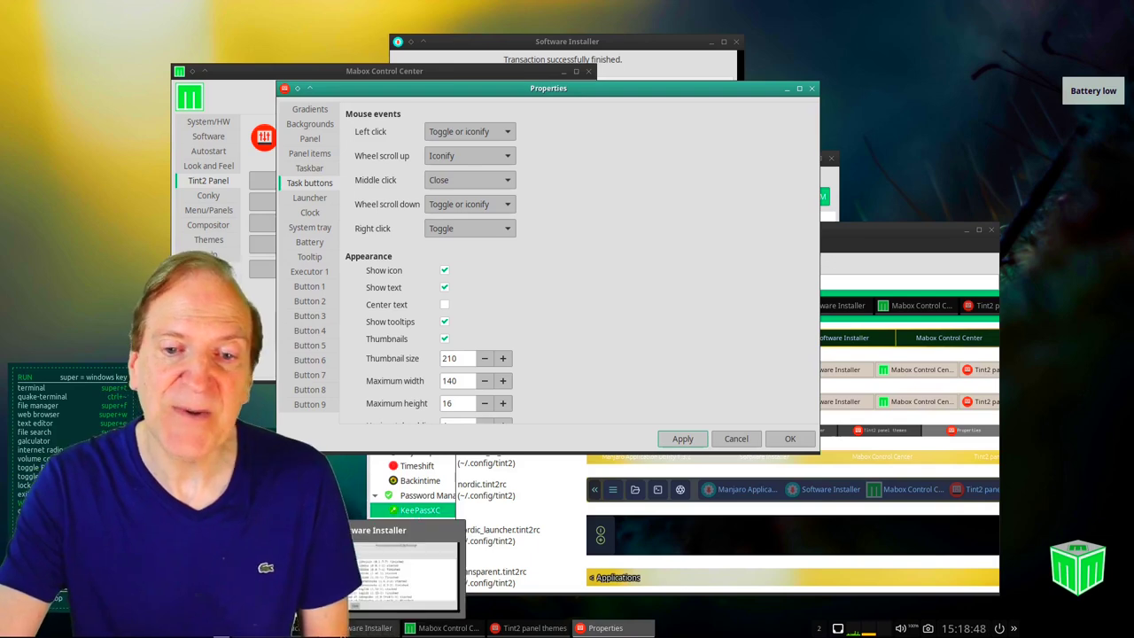
- Set the task buttons' thumbnail size to 300, look over their remaining appearance settings, apply the configuration, and close the panel properties
double_click(465, 358)
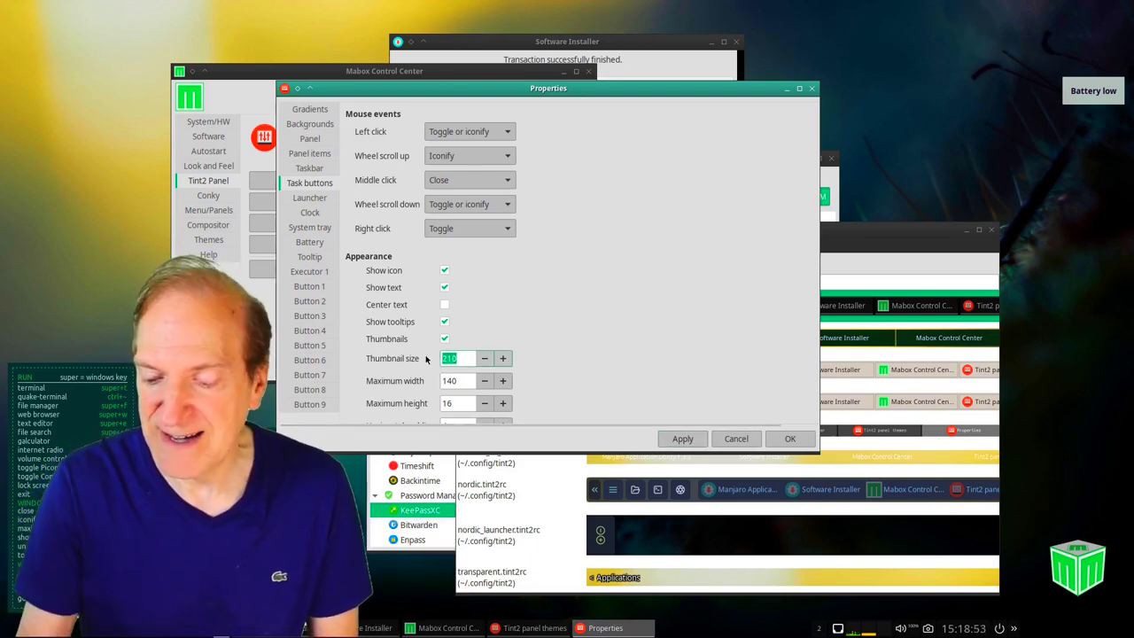
scroll(425, 355, down, 5)
scroll(425, 354, up, 5)
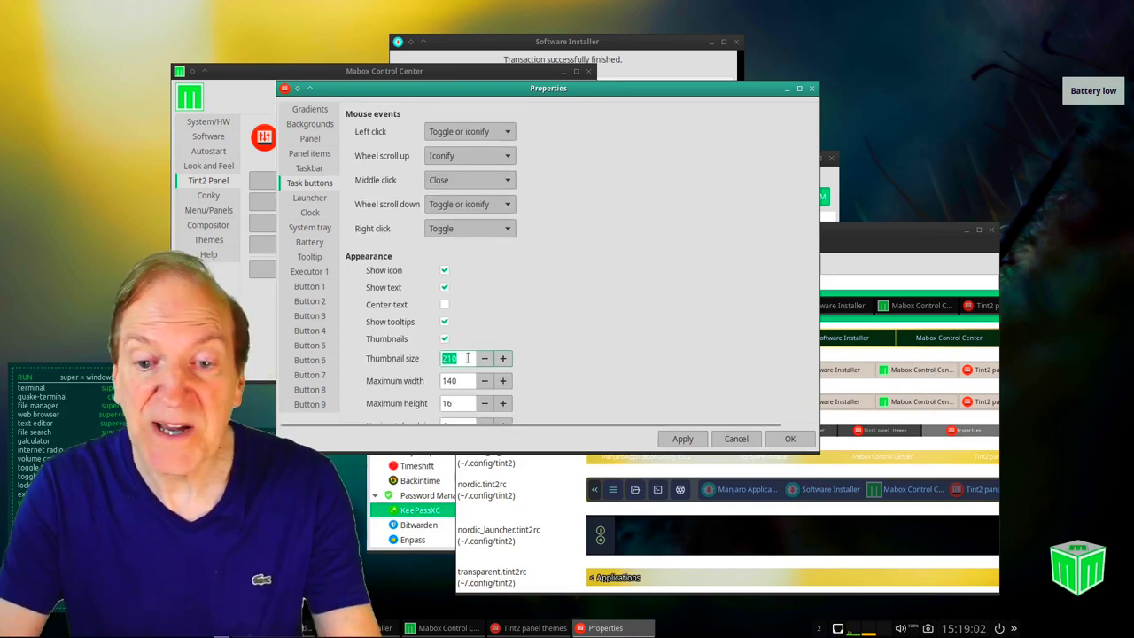
text(300)
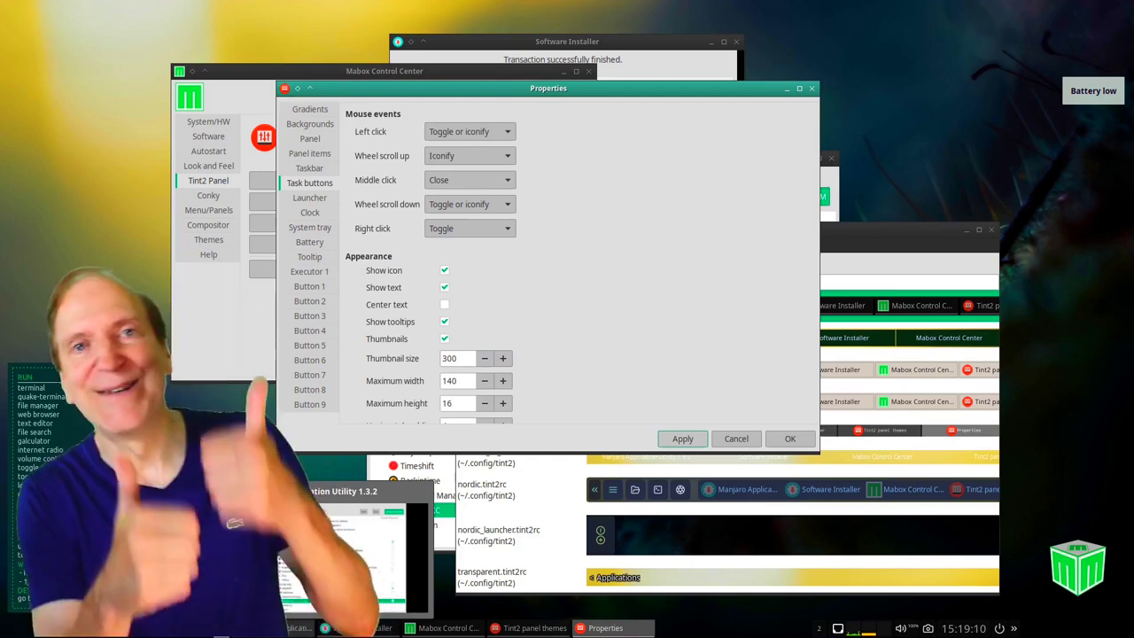
scroll(514, 332, down, 5)
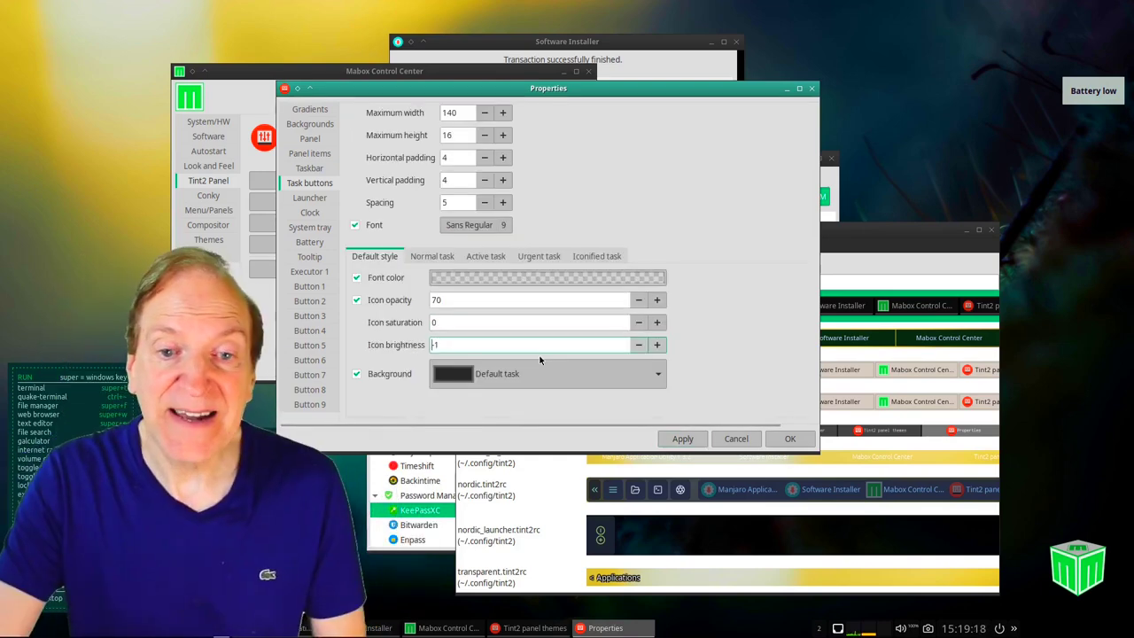
scroll(531, 349, up, 5)
scroll(461, 348, up, 5)
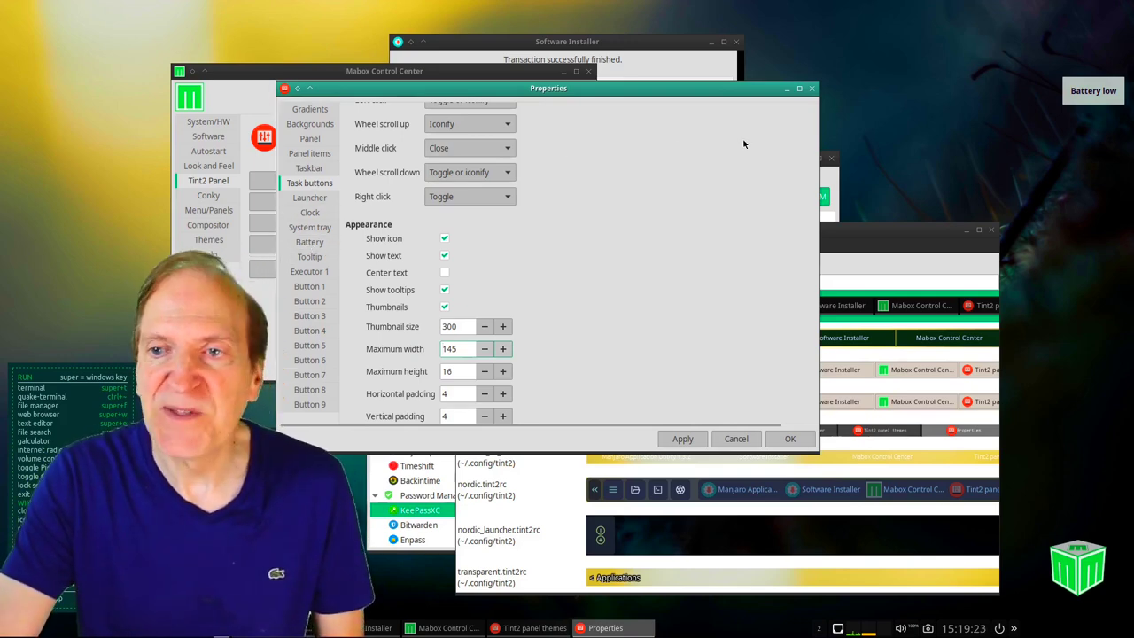
click(689, 440)
click(789, 439)
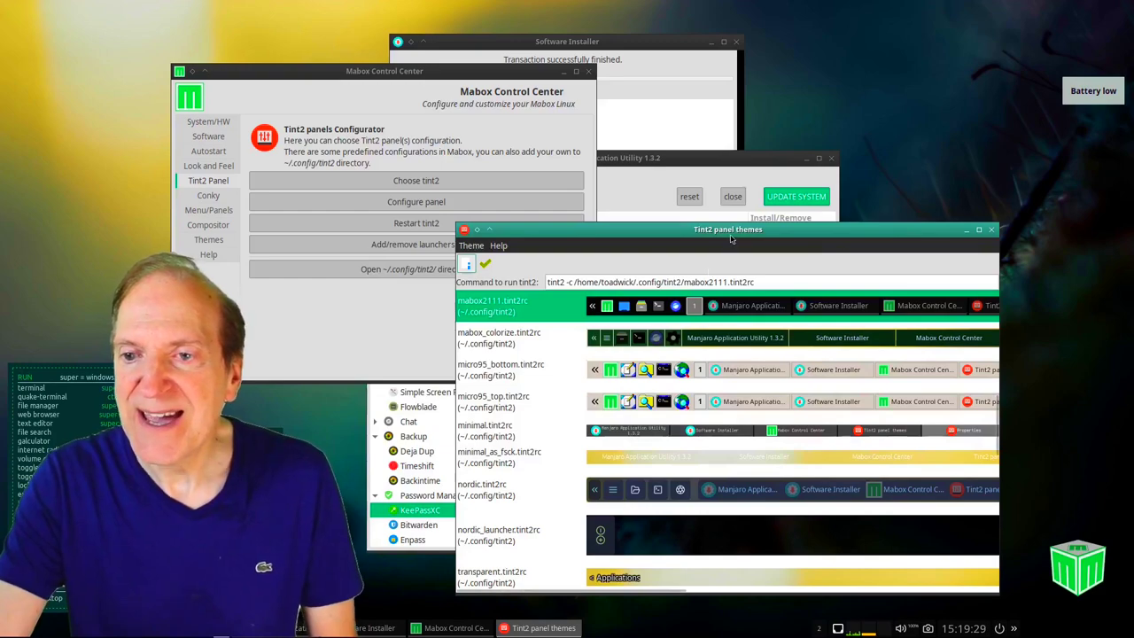
- Browse the predefined Tint2 panel themes, including gradient.tint2rc and dock.tint2rc, and close the themes window
drag(731, 237, 616, 149)
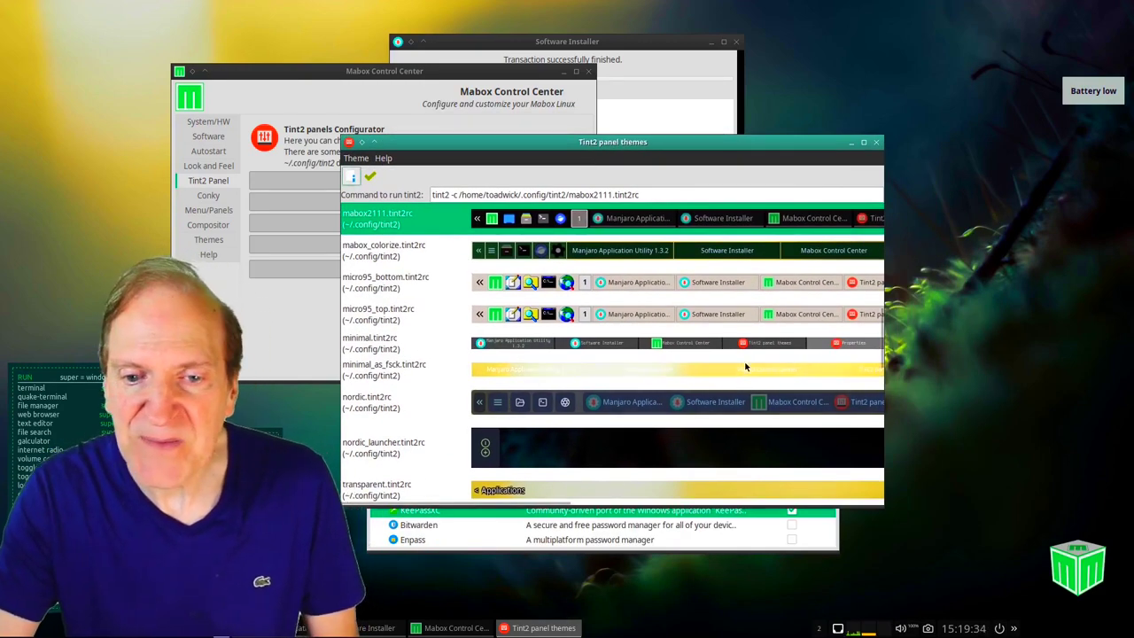
scroll(702, 368, down, 10)
scroll(703, 405, up, 9)
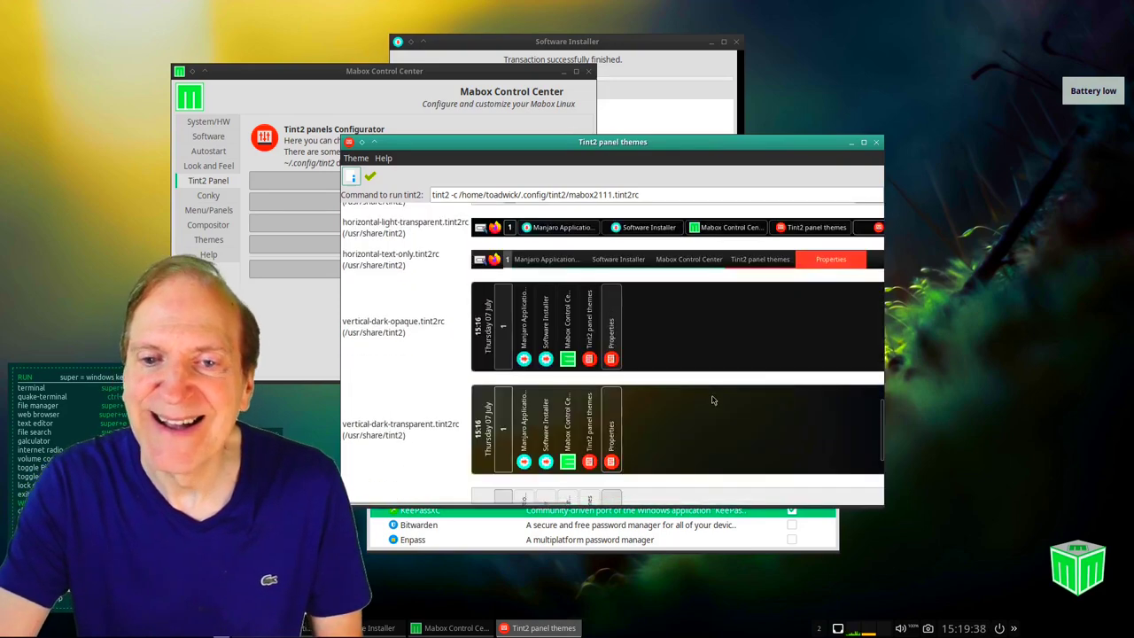
scroll(703, 416, up, 3)
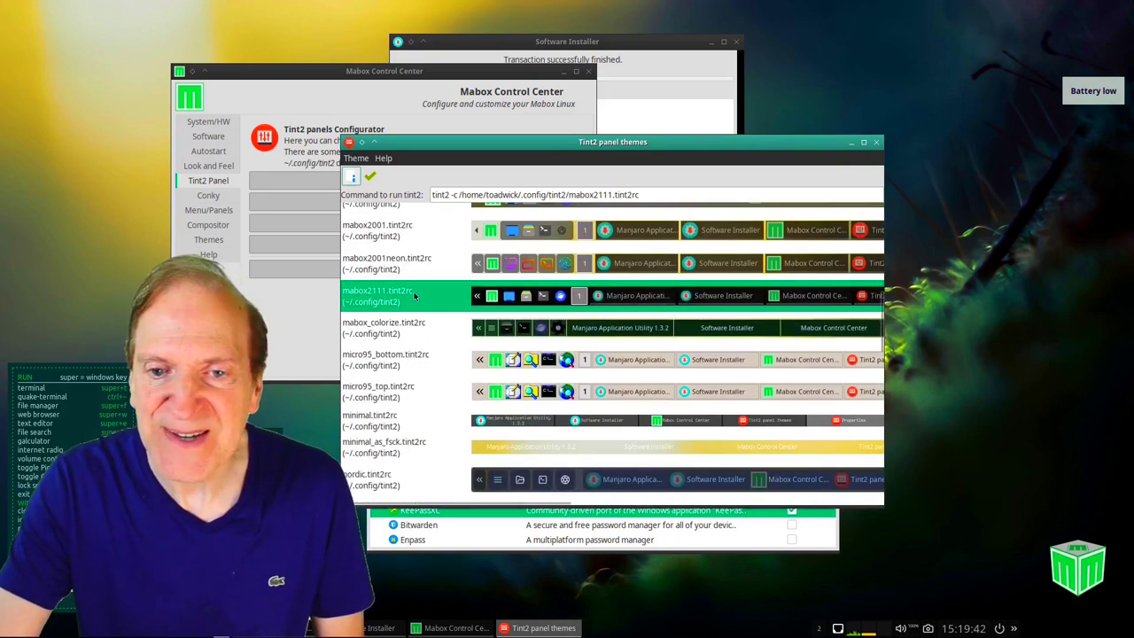
scroll(478, 284, up, 12)
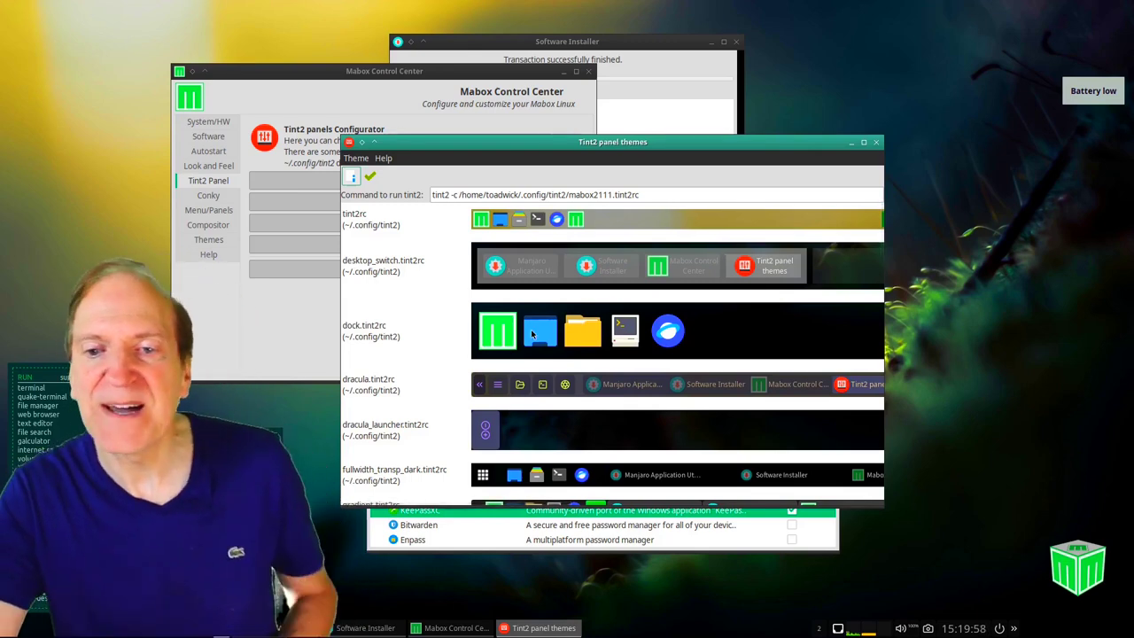
scroll(536, 328, down, 3)
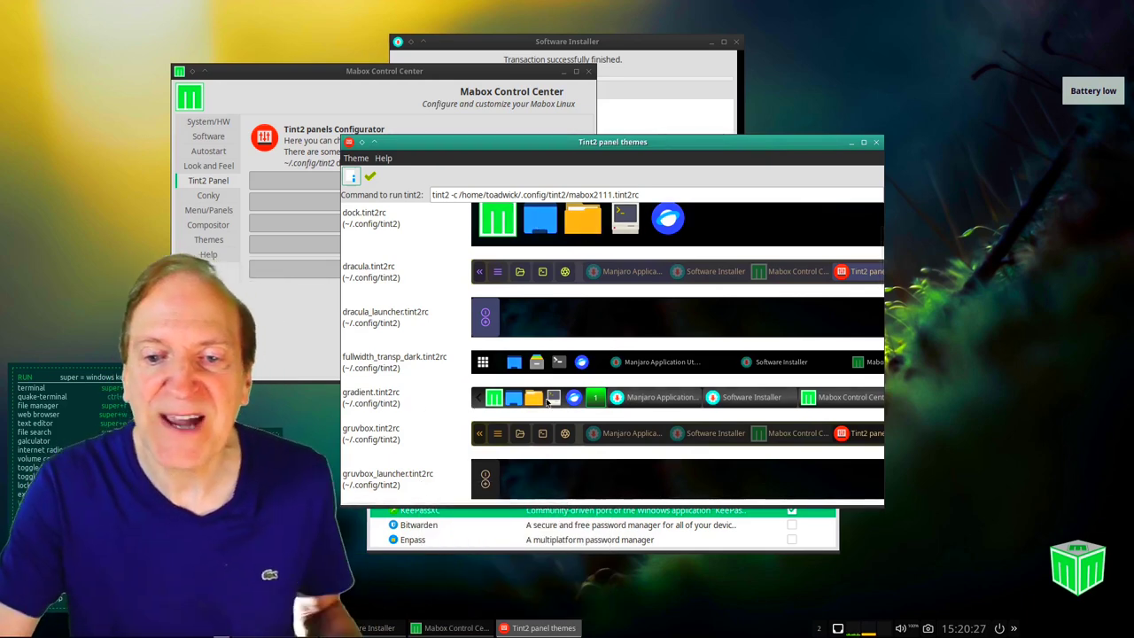
click(485, 401)
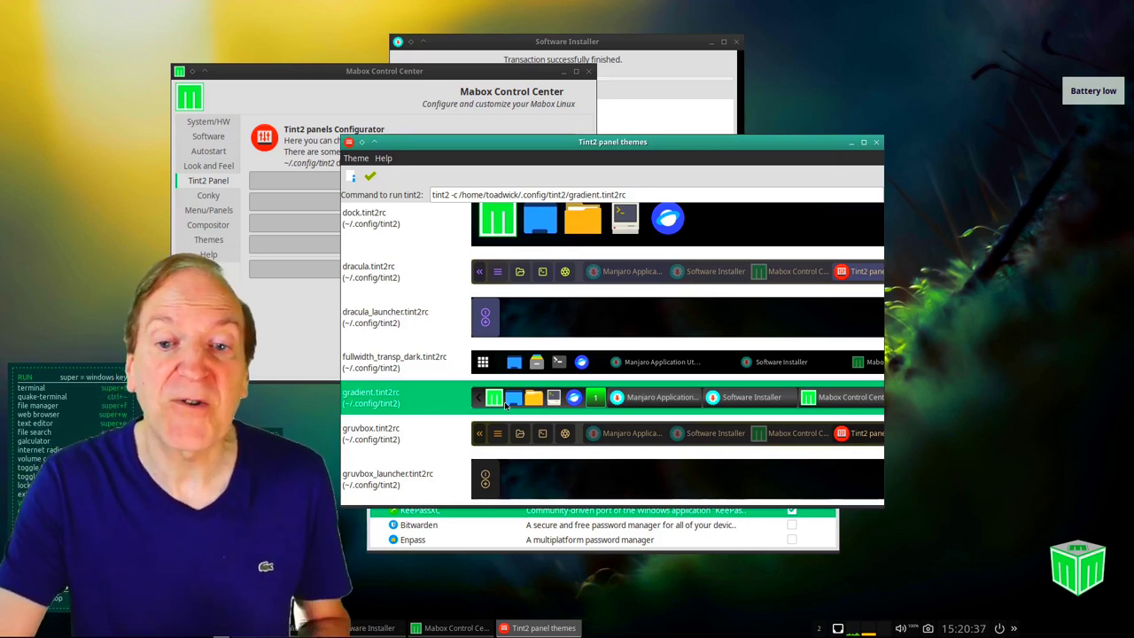
scroll(439, 345, up, 1)
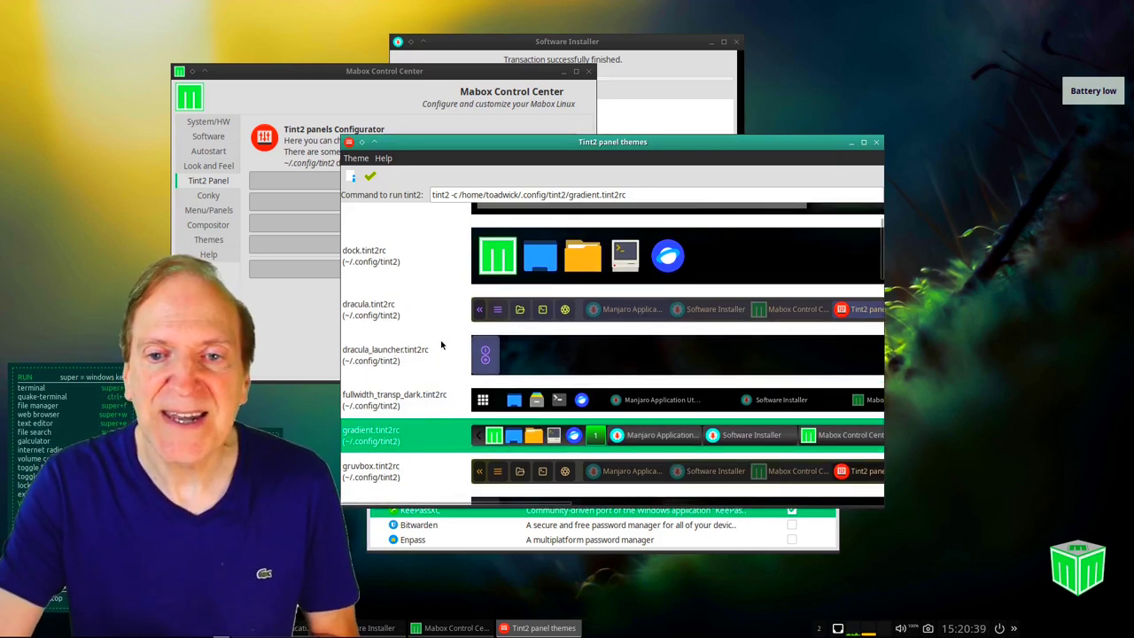
click(535, 257)
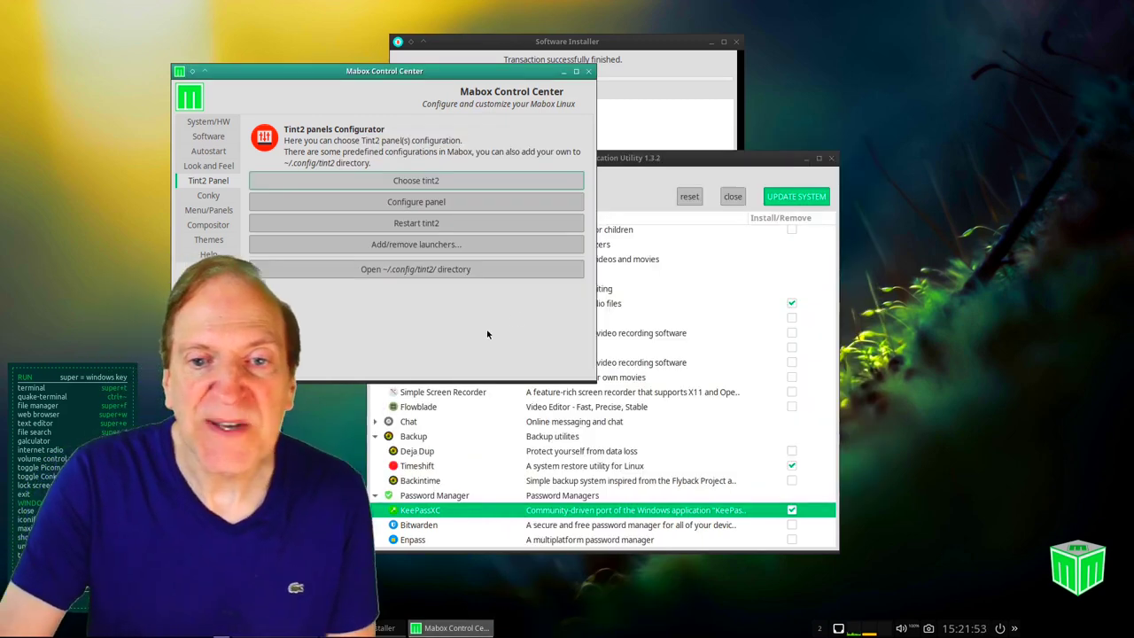
- Disable the logo_mbcolor.conkyrc Conky in Conky Manager and apply the change
click(207, 195)
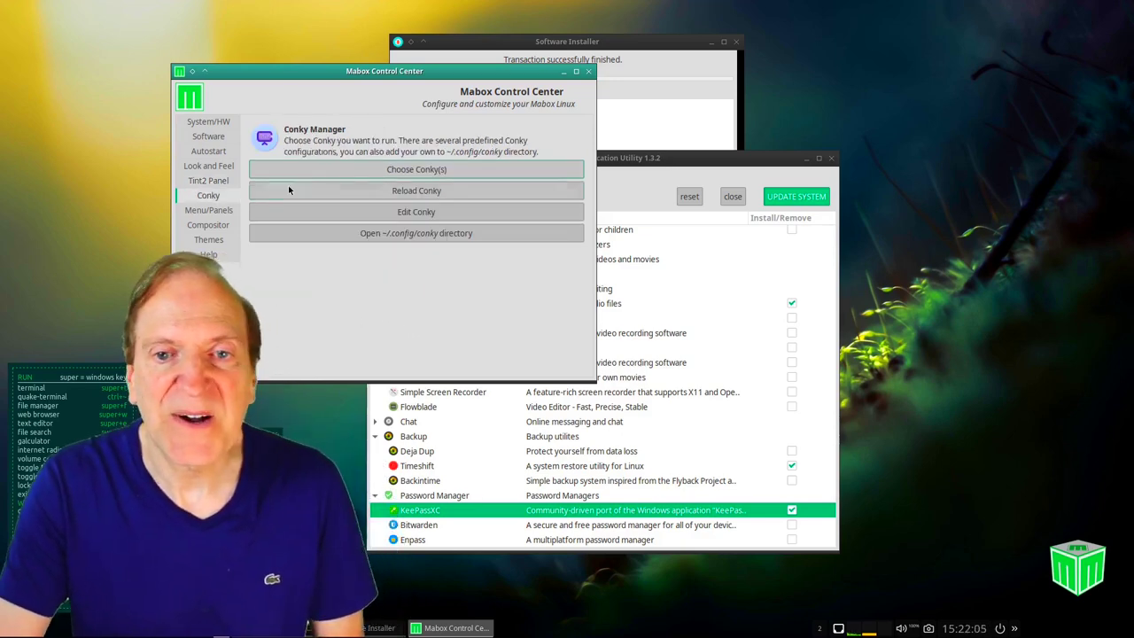
click(410, 170)
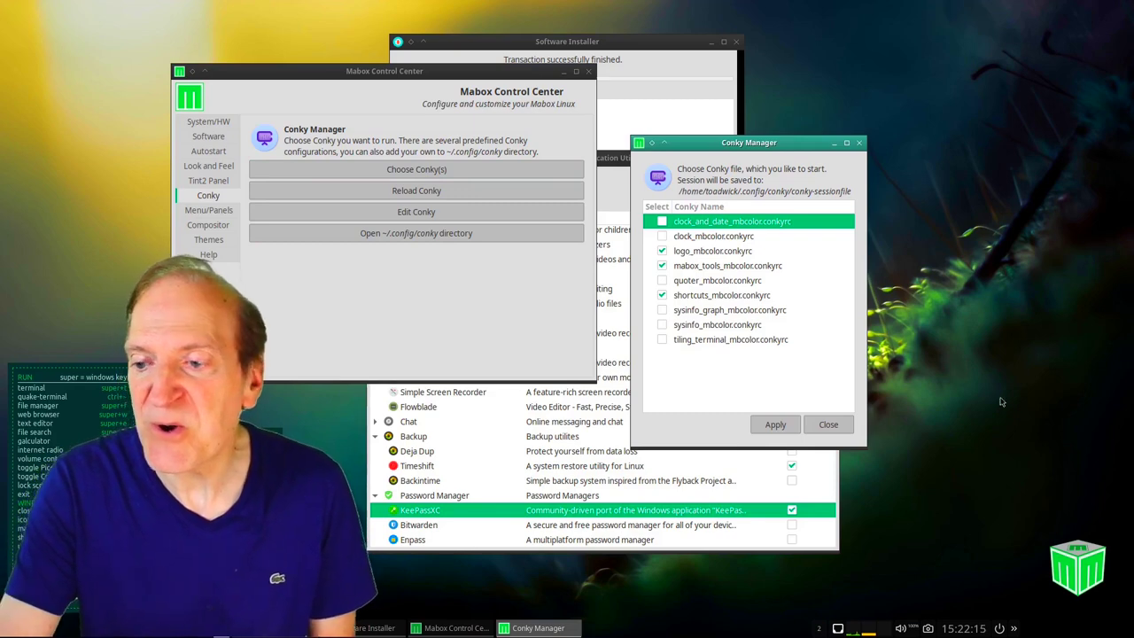
click(663, 253)
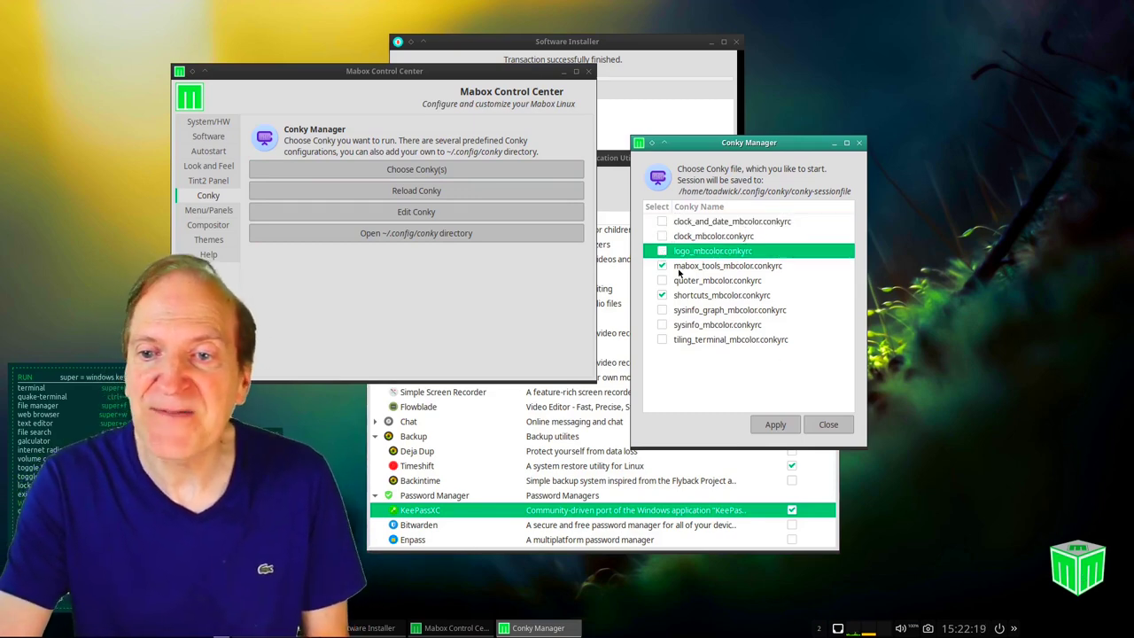
click(769, 424)
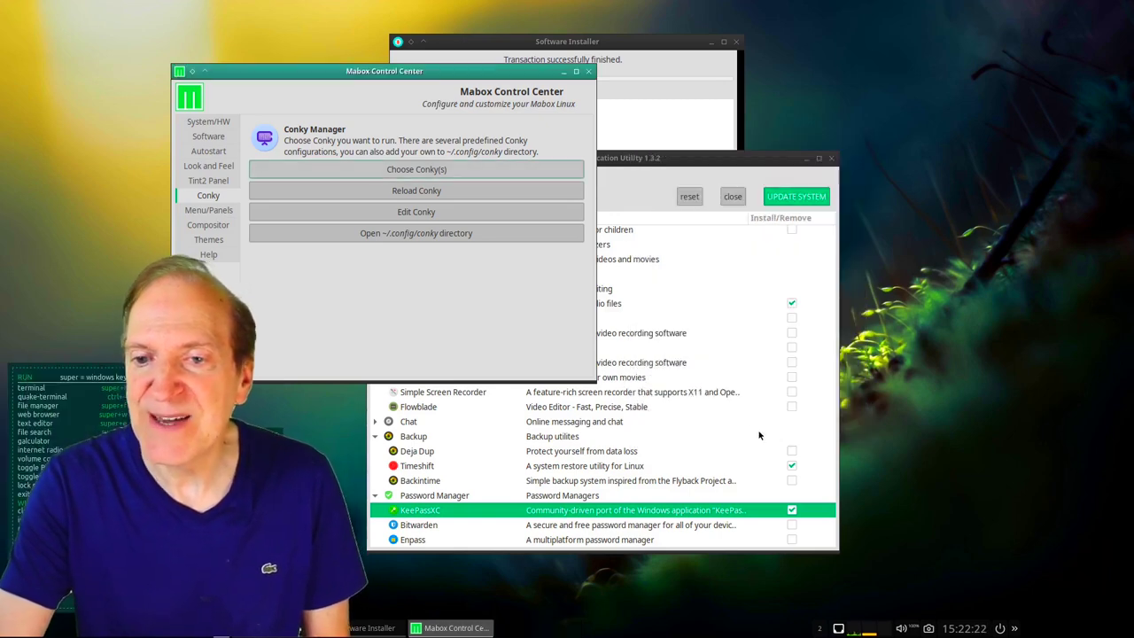
- Enable the quoter_mbcolor.conkyrc and sysinfo_mbcolor.conkyrc Conkys, apply the selection, and close Conky Manager
click(417, 169)
drag(602, 152, 609, 133)
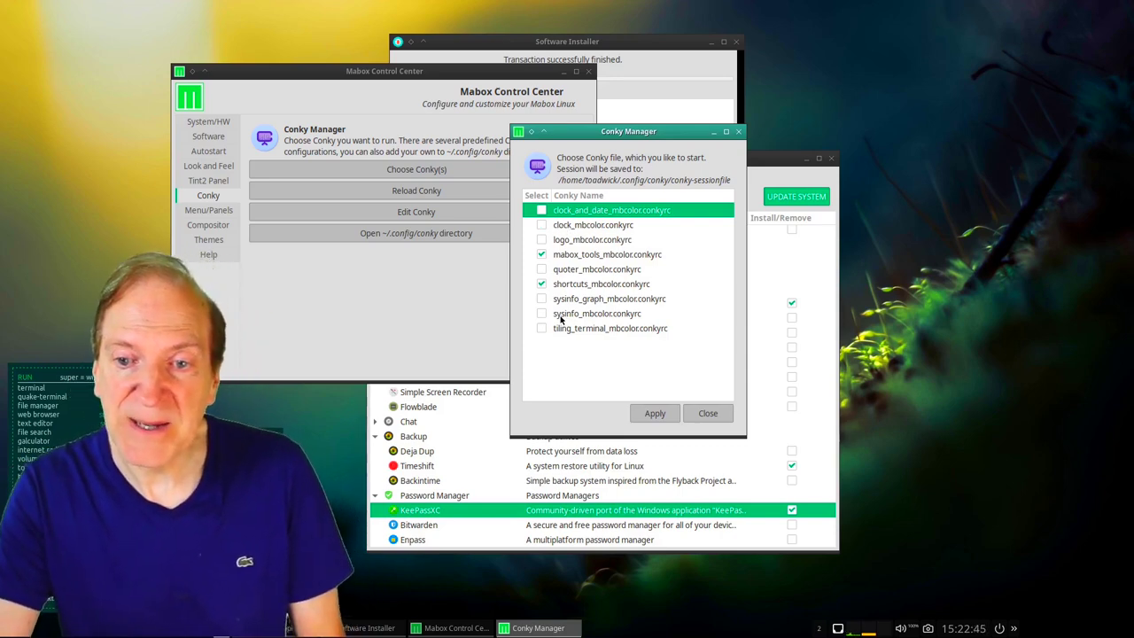
click(541, 269)
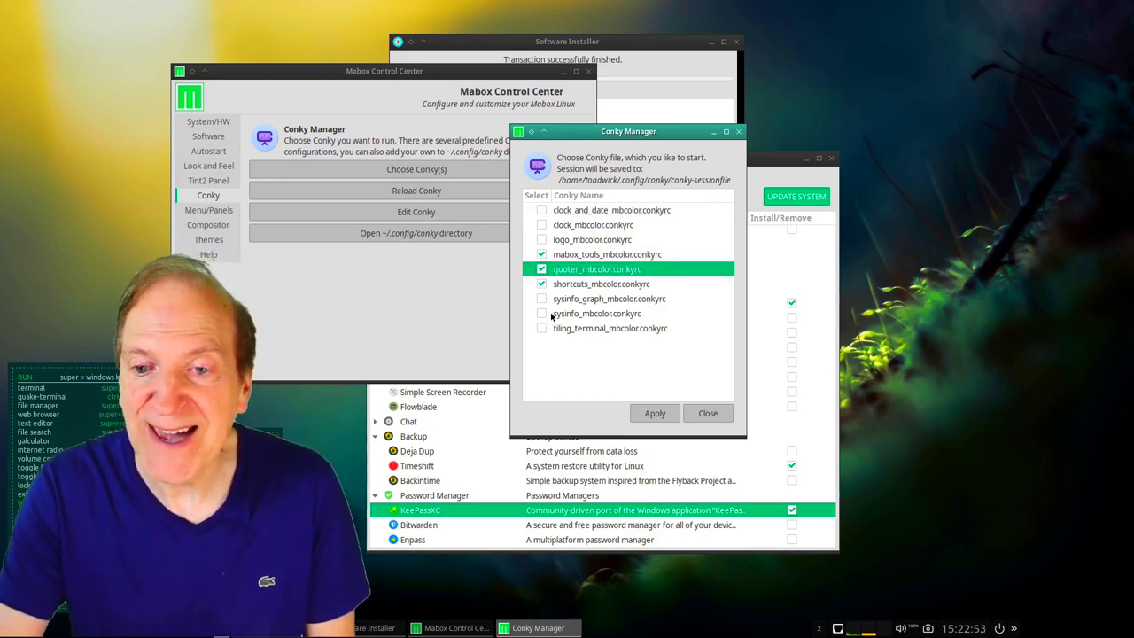
click(541, 314)
click(655, 413)
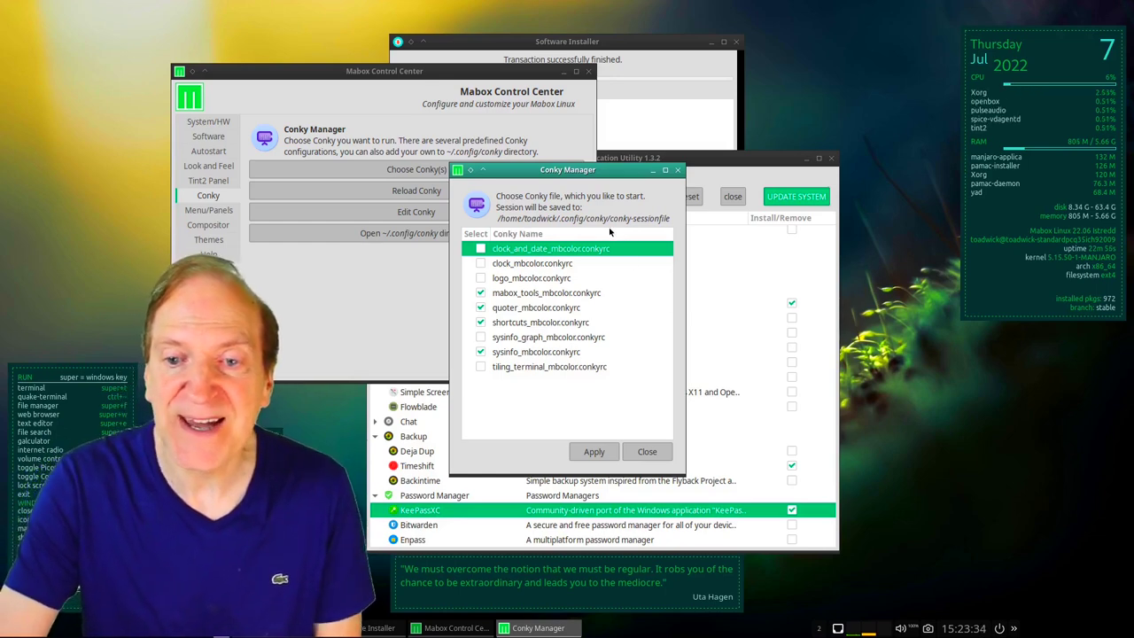
click(647, 451)
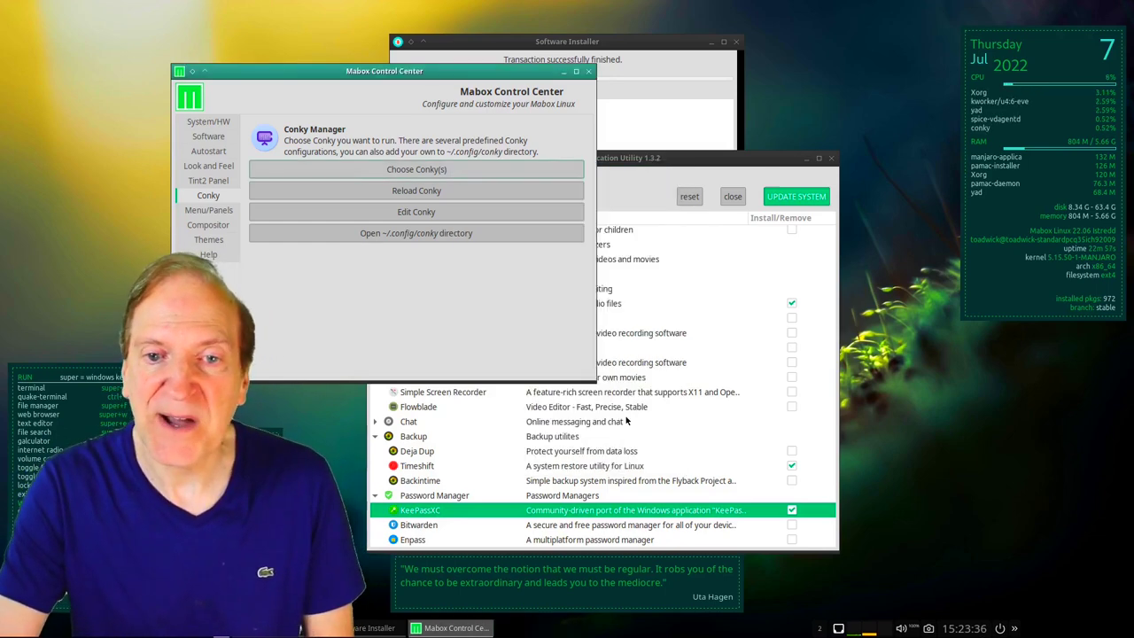
- Review the control center's menu and side panel options and its Picom compositor options
click(203, 212)
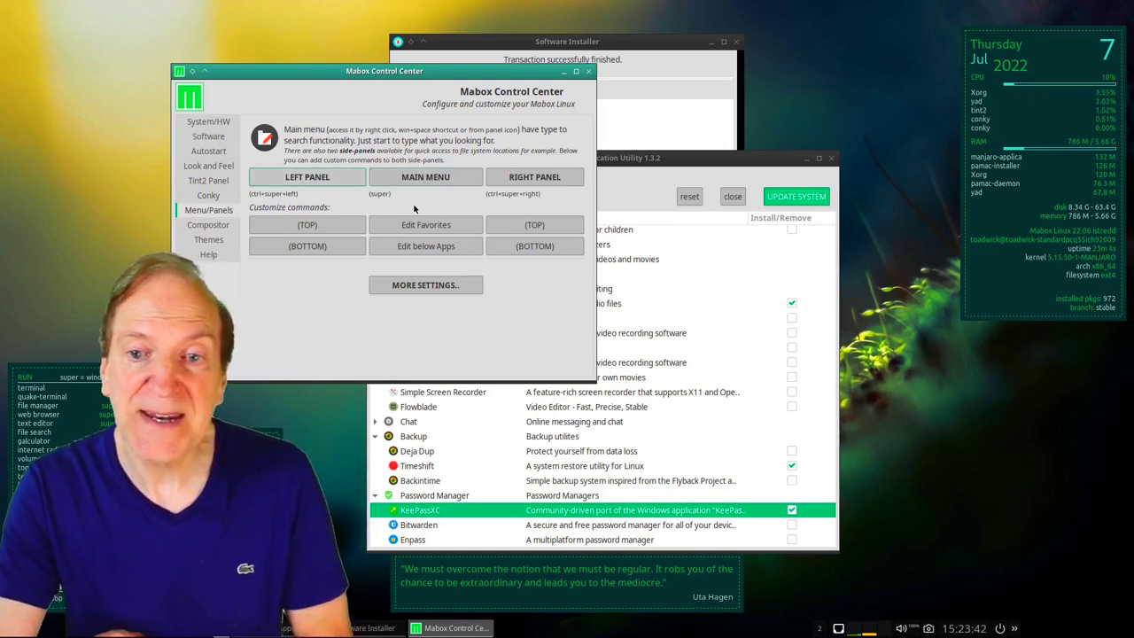
click(209, 226)
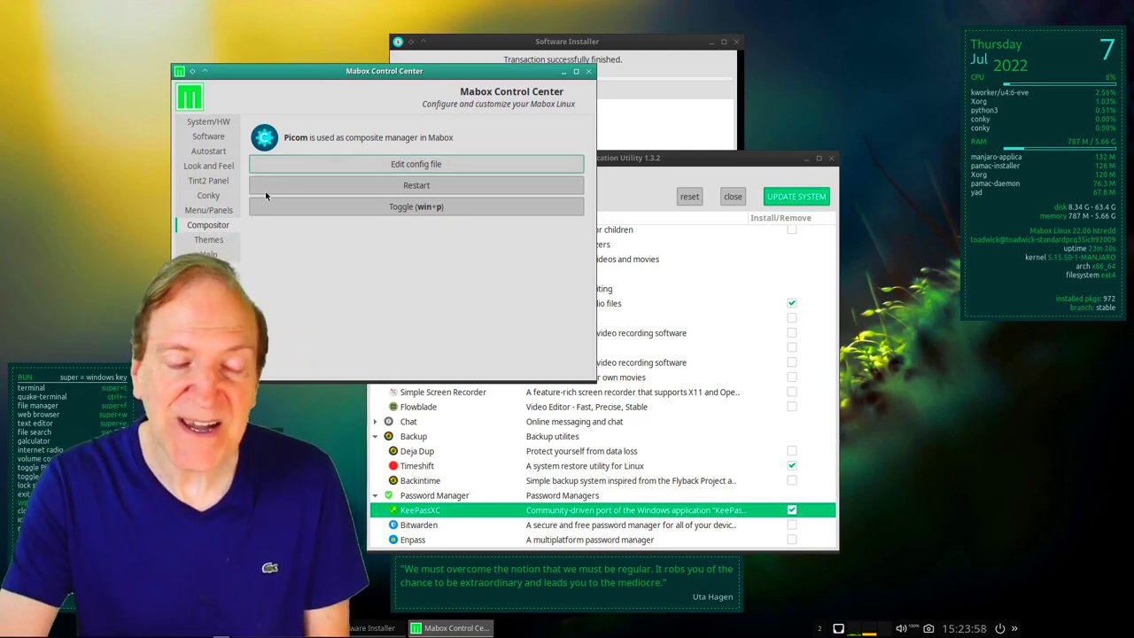
- Open the Mabox Theme Manager from the control center's theme settings and move its window clear of the others
click(220, 243)
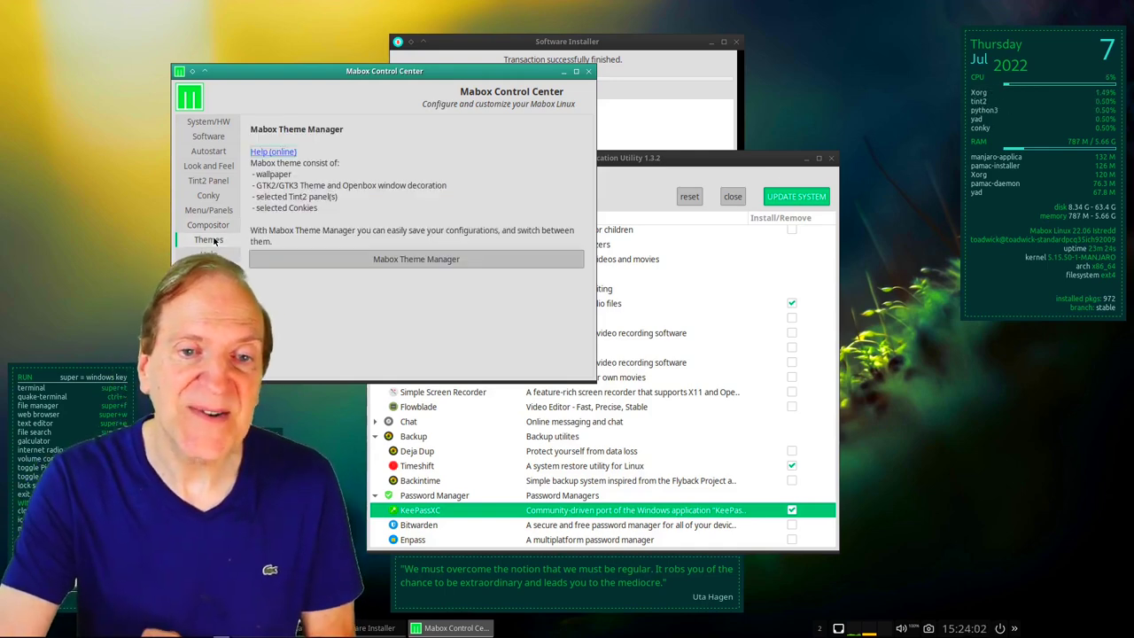
click(388, 262)
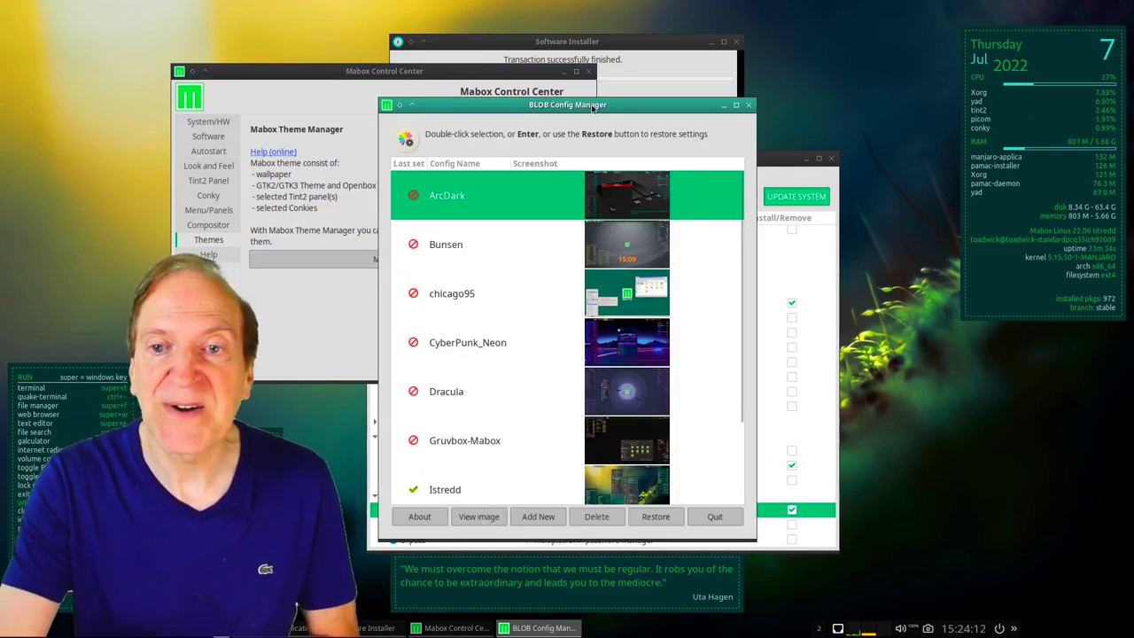
drag(568, 105, 506, 36)
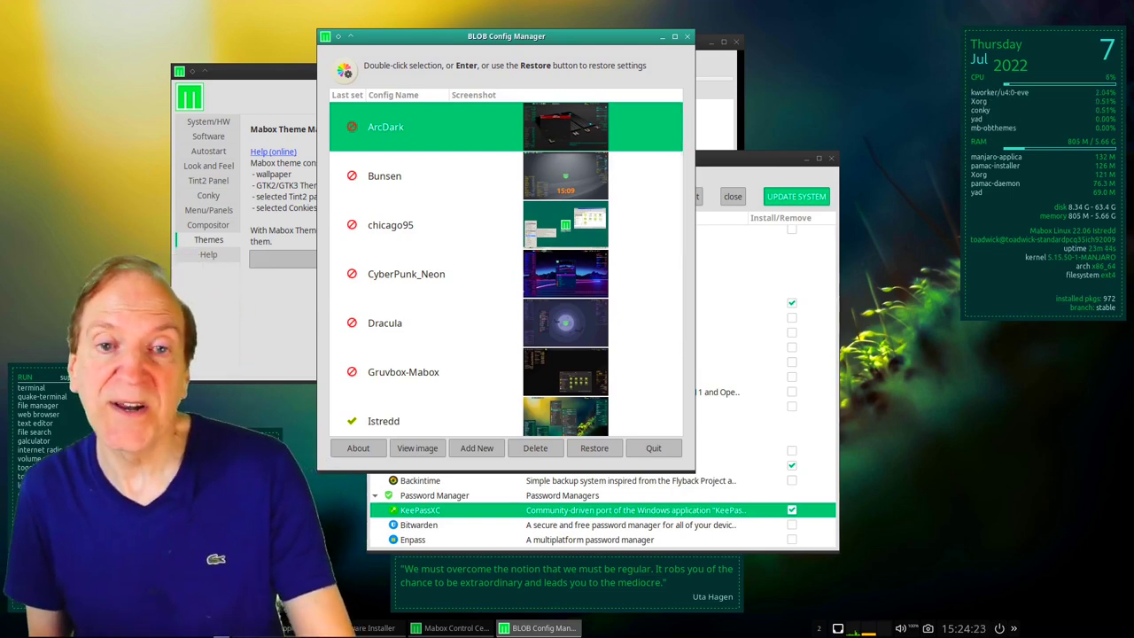
- Open the Look and Feel customizer, check its color scheme options, and return to the widget styles
key(super+s)
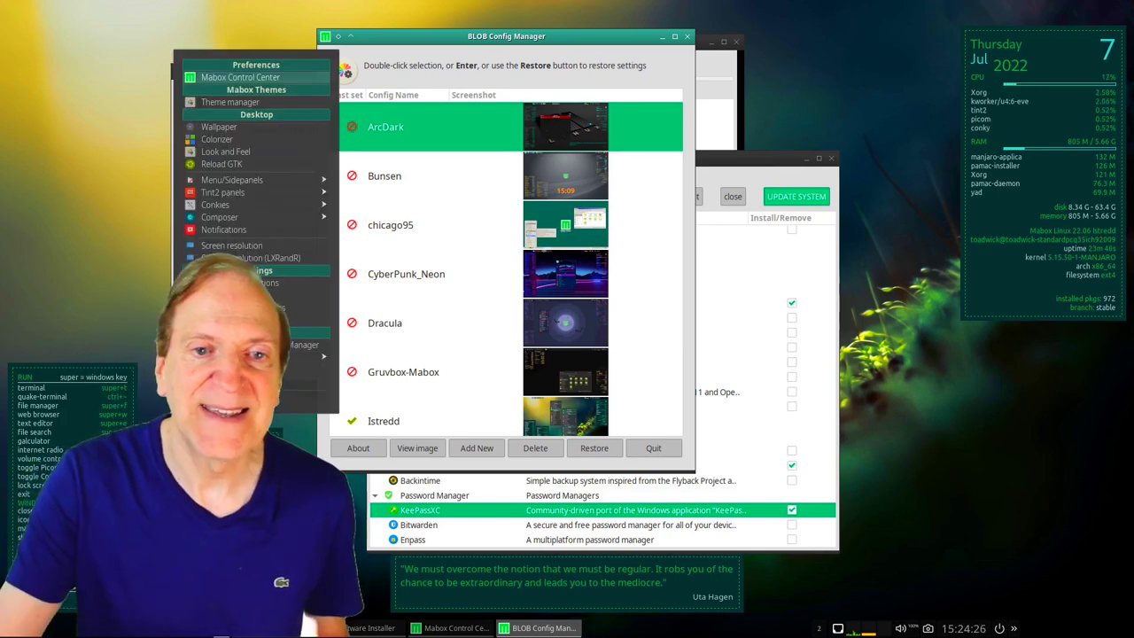
click(239, 152)
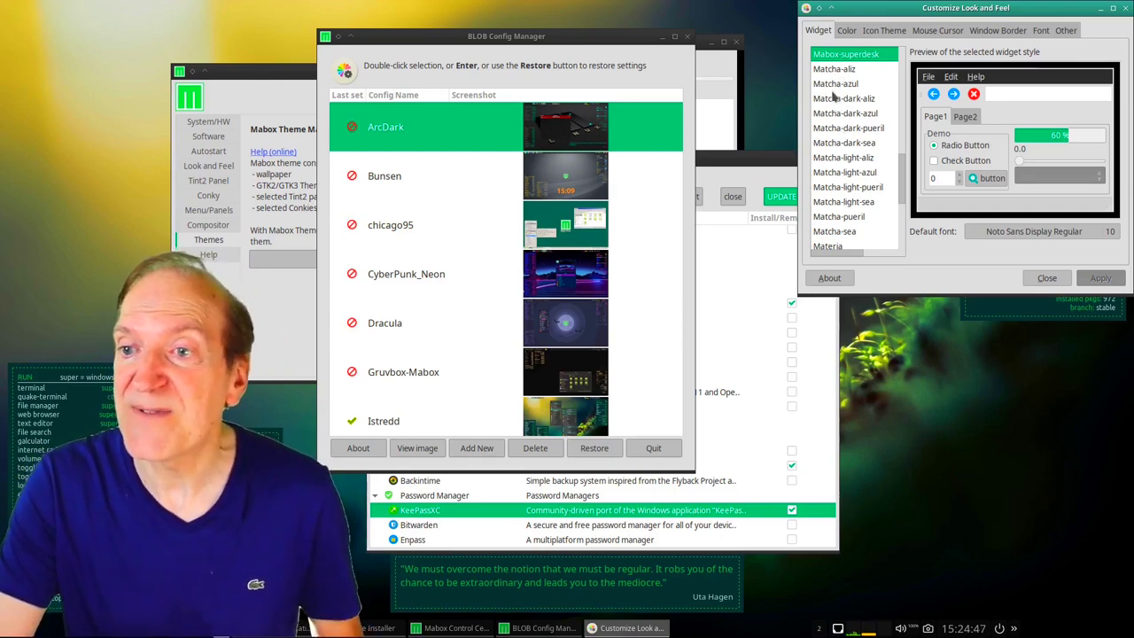
click(844, 32)
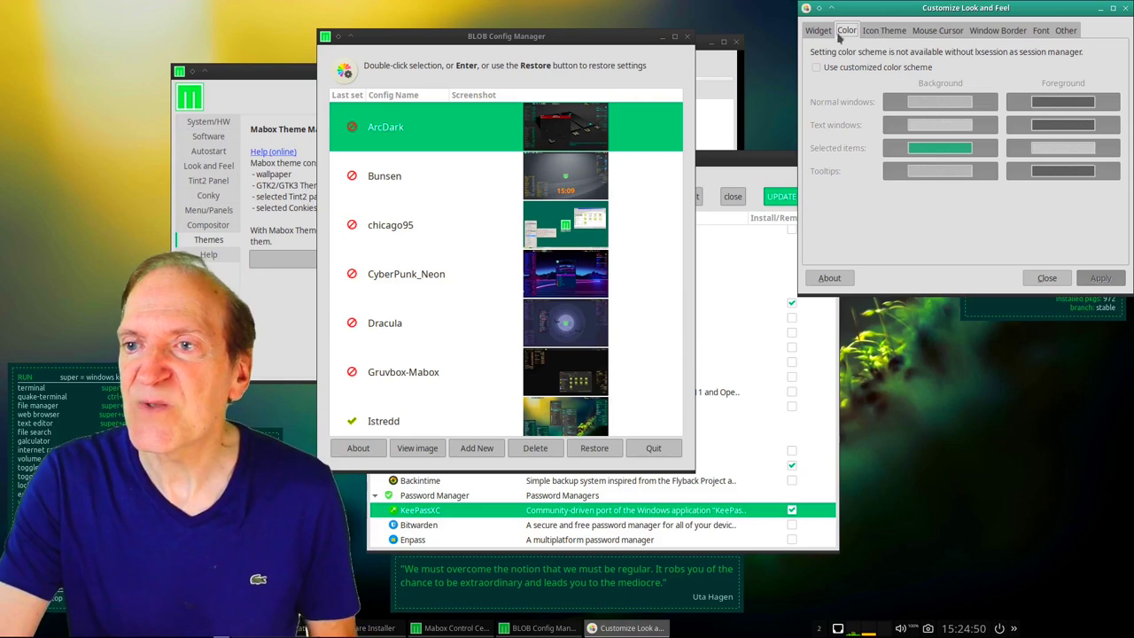
drag(933, 8, 892, 58)
click(781, 79)
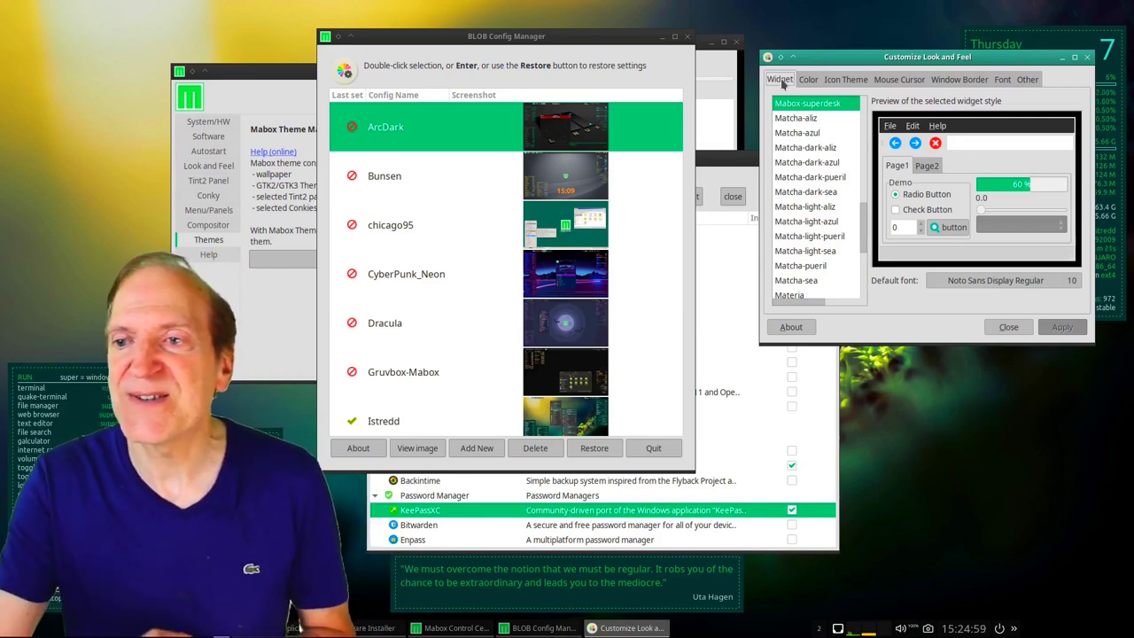
- Preview the Matcha-dark-azul and Mabox-Cyberpunk-Neon widget styles, and reselect Mabox-superdesk
click(806, 163)
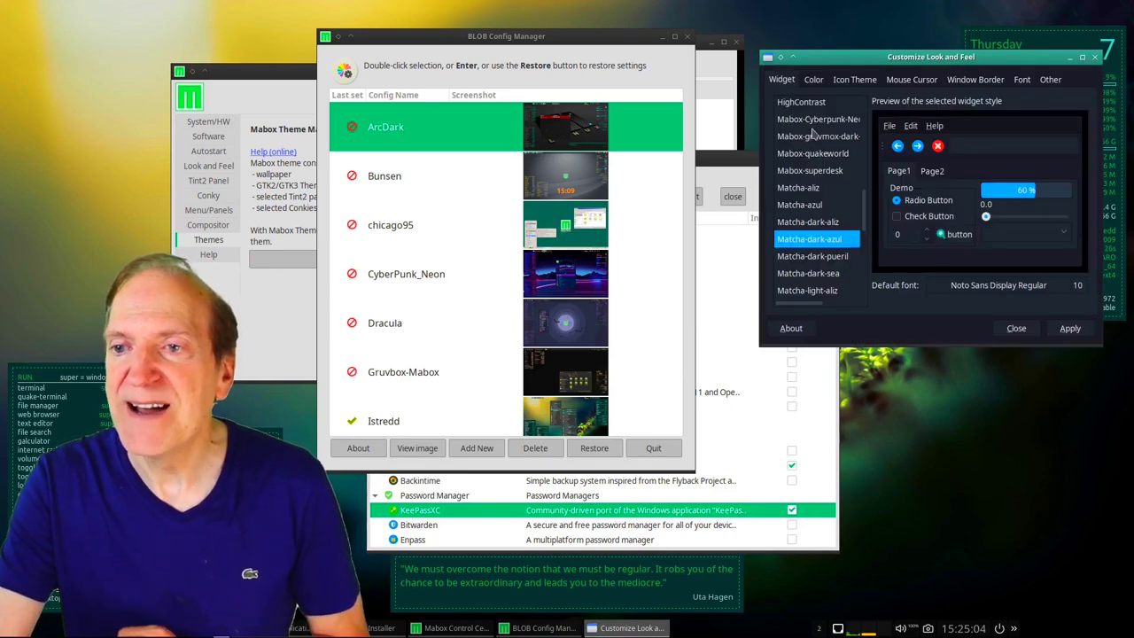
click(800, 123)
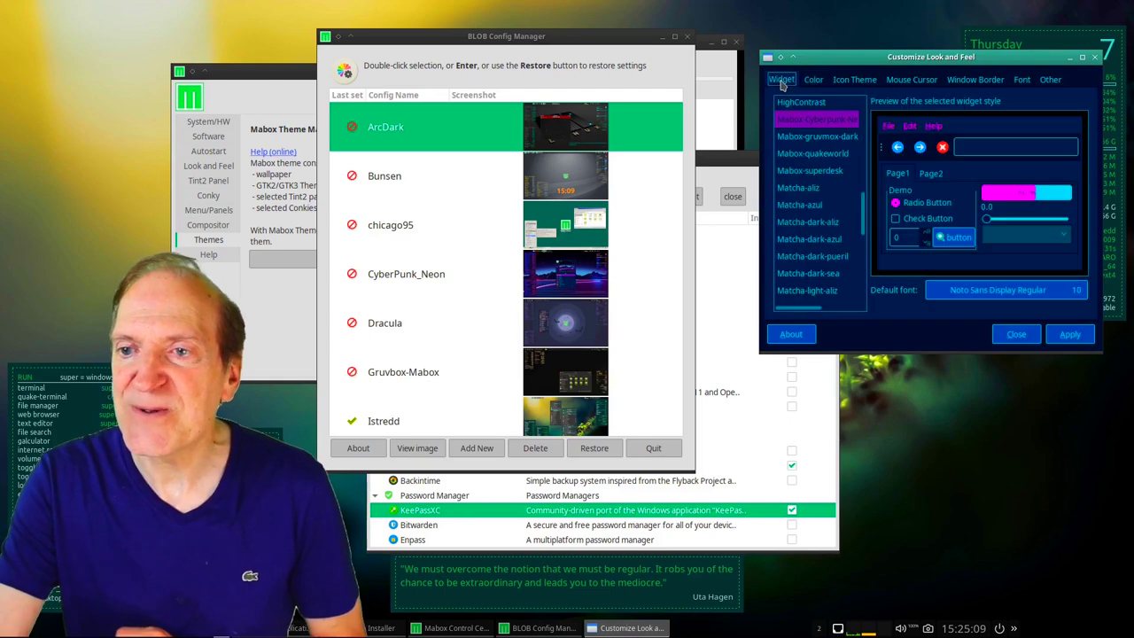
click(806, 170)
- Browse the icon themes, apply the Adwaita icon theme, and close the Look and Feel customizer
click(858, 80)
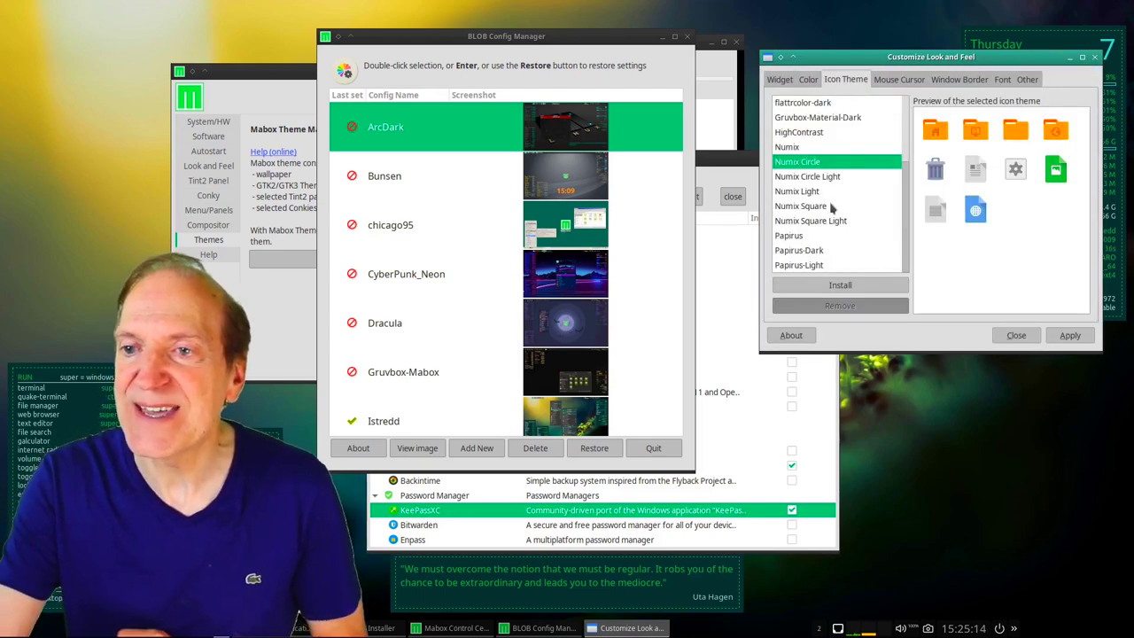
scroll(834, 206, up, 3)
scroll(833, 204, down, 2)
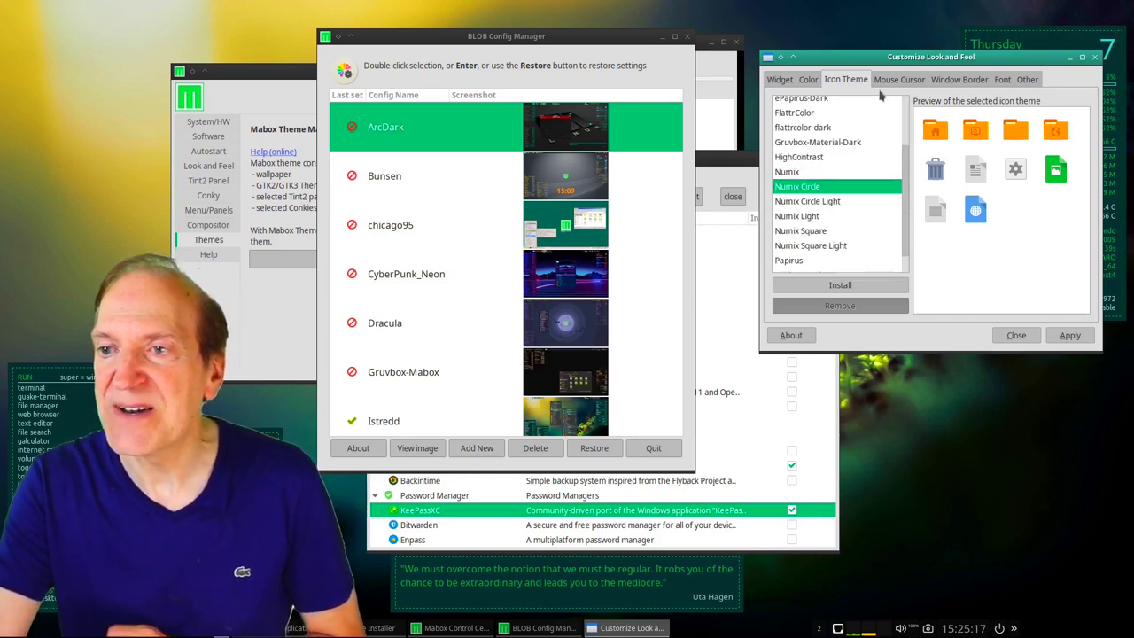
scroll(837, 188, up, 3)
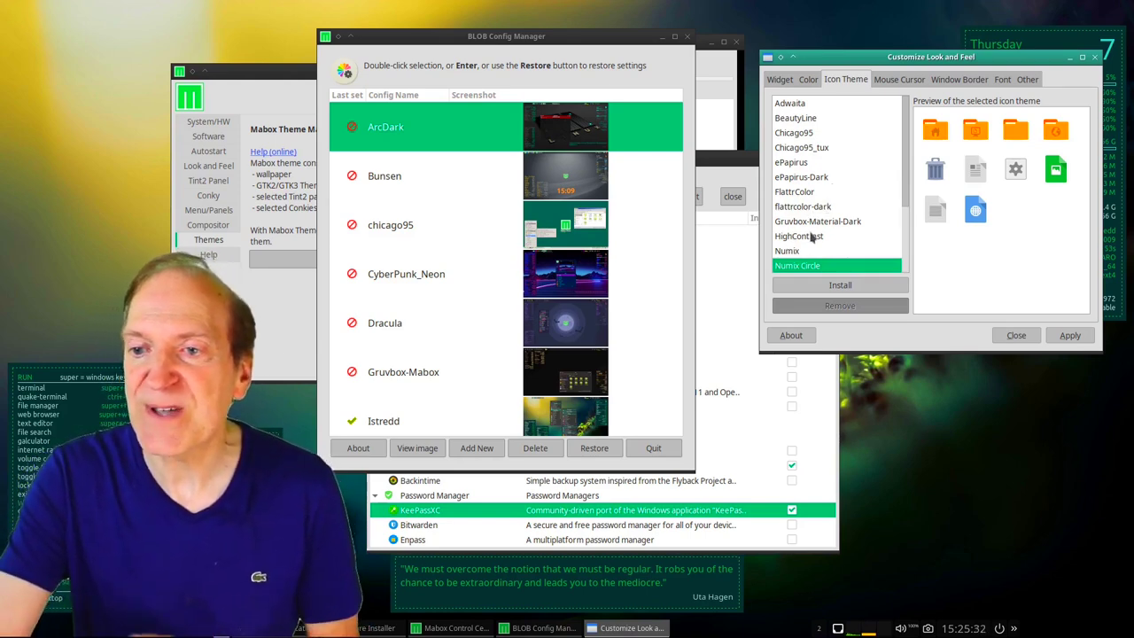
click(789, 104)
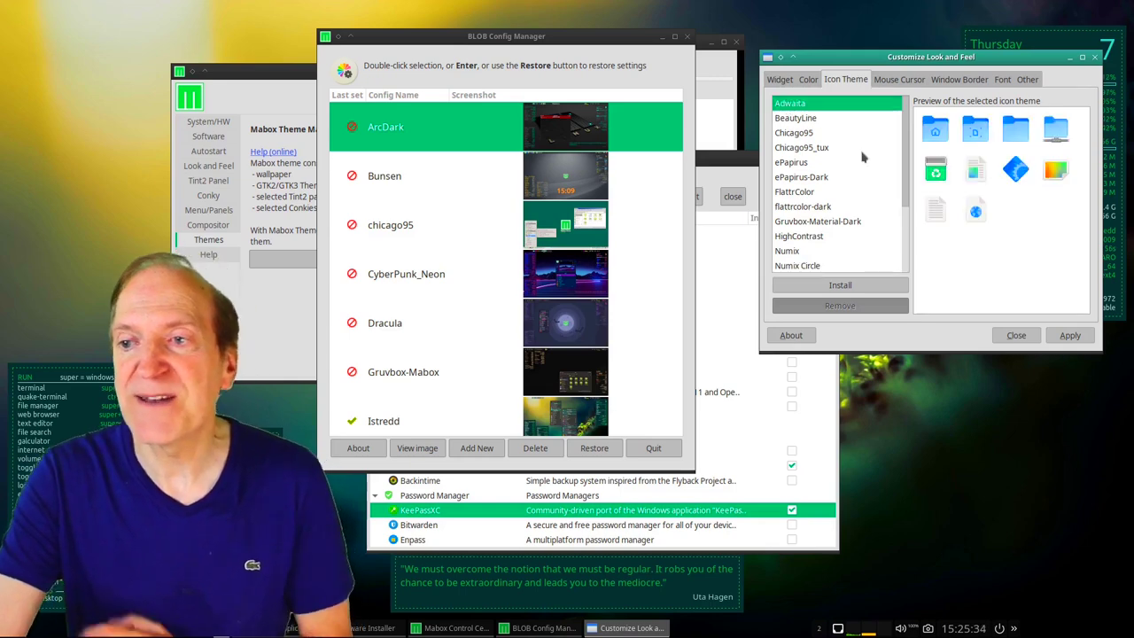
click(1070, 336)
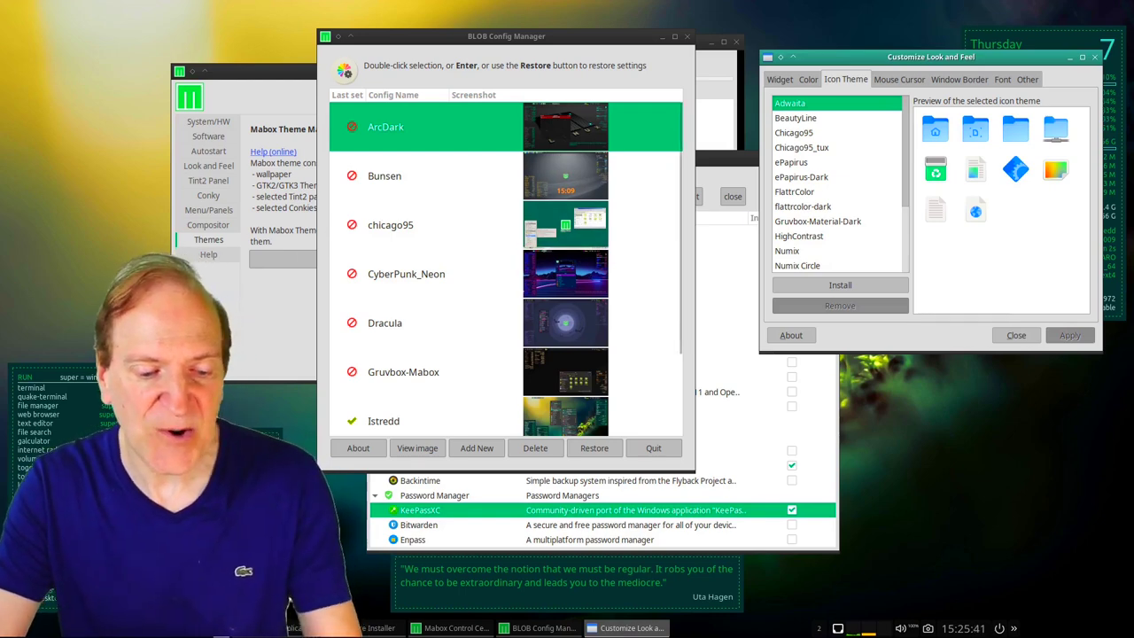
right_click(133, 276)
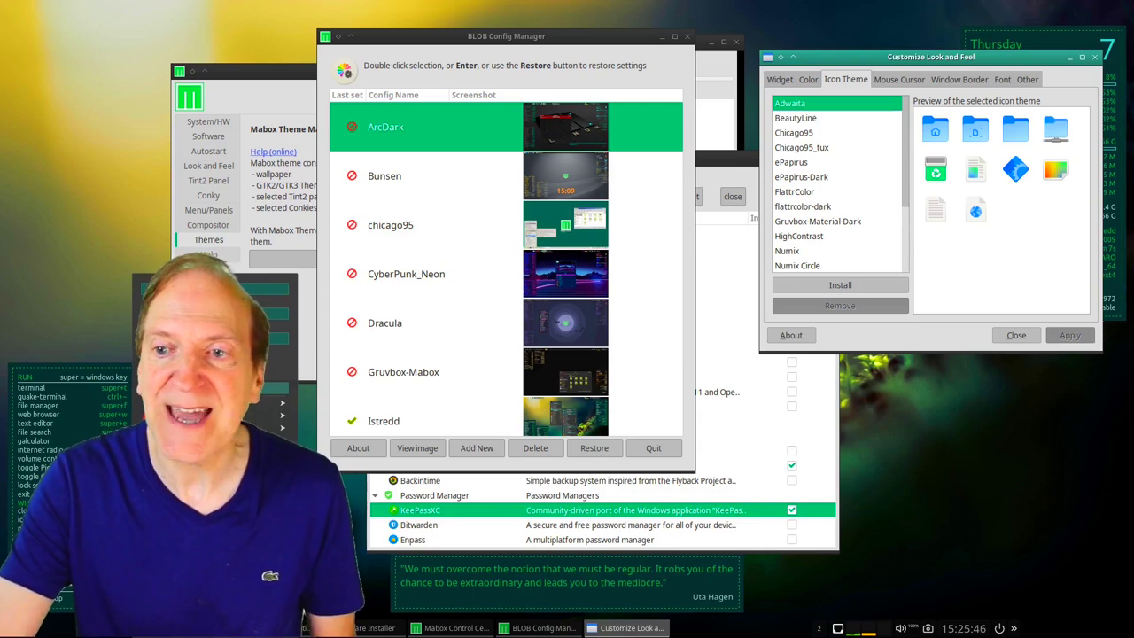
key(Escape)
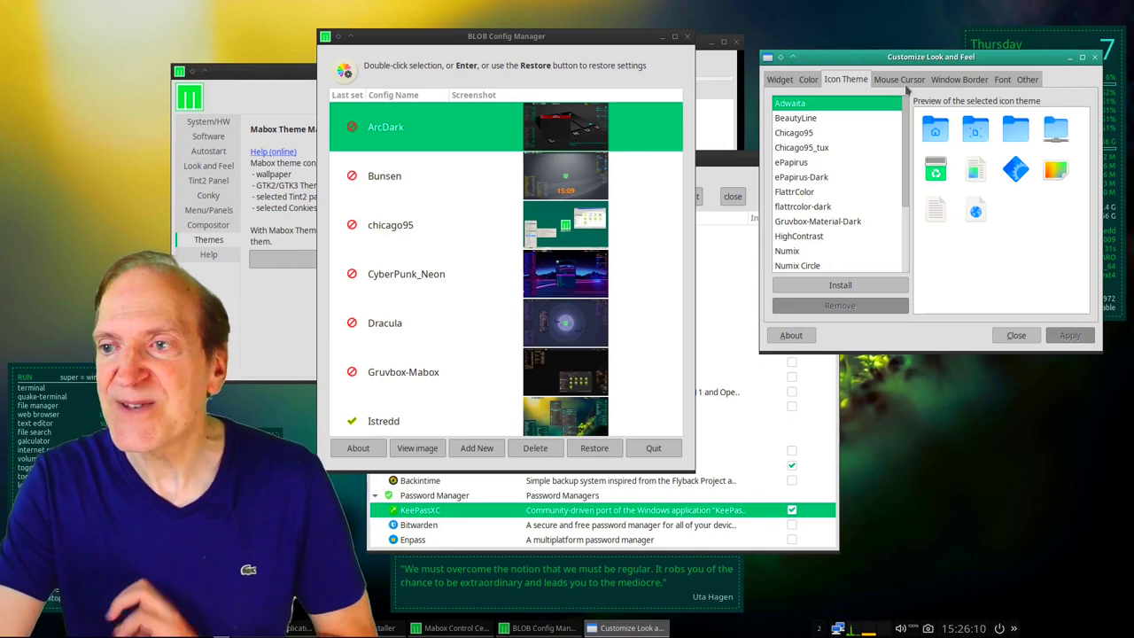
click(1015, 336)
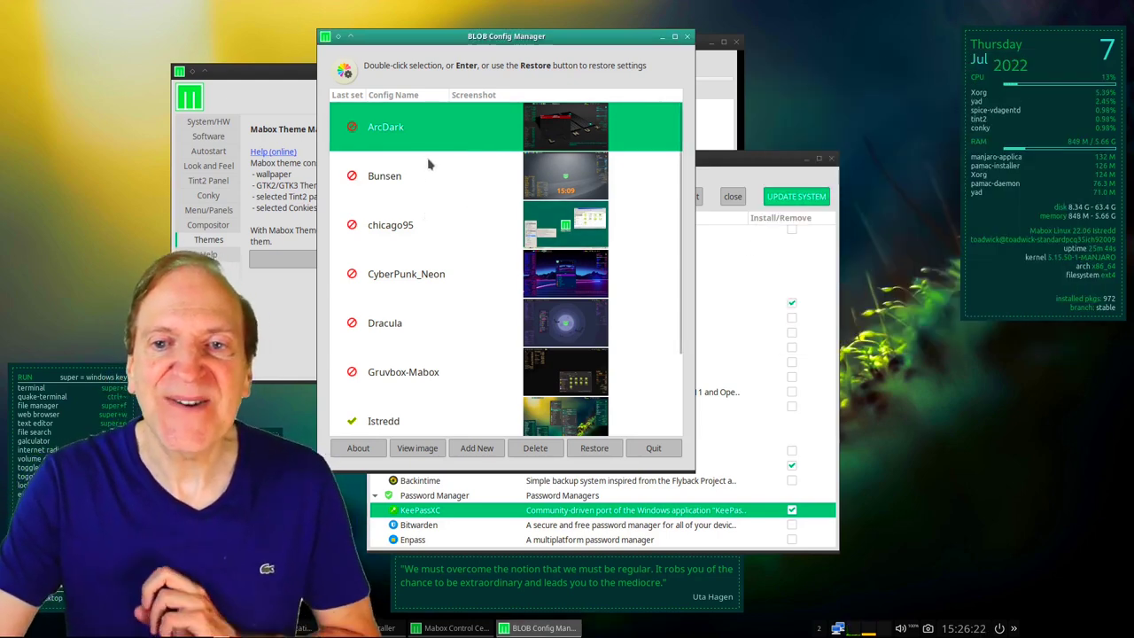
- Browse the saved theme configurations and restore the chicago95 configuration
scroll(433, 227, down, 3)
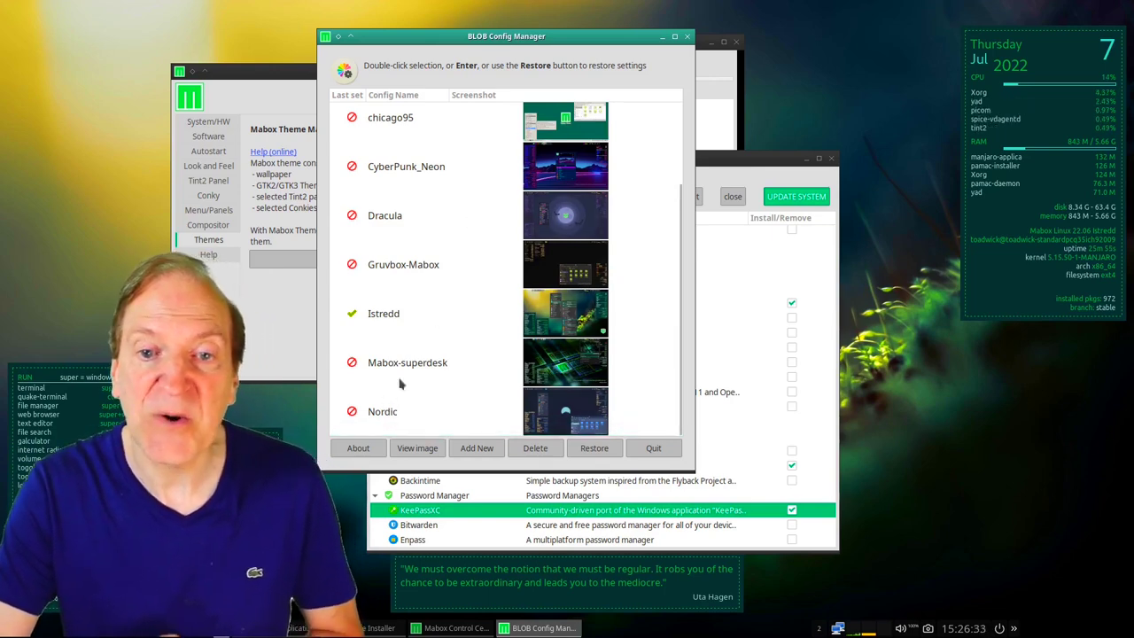
scroll(419, 188, up, 3)
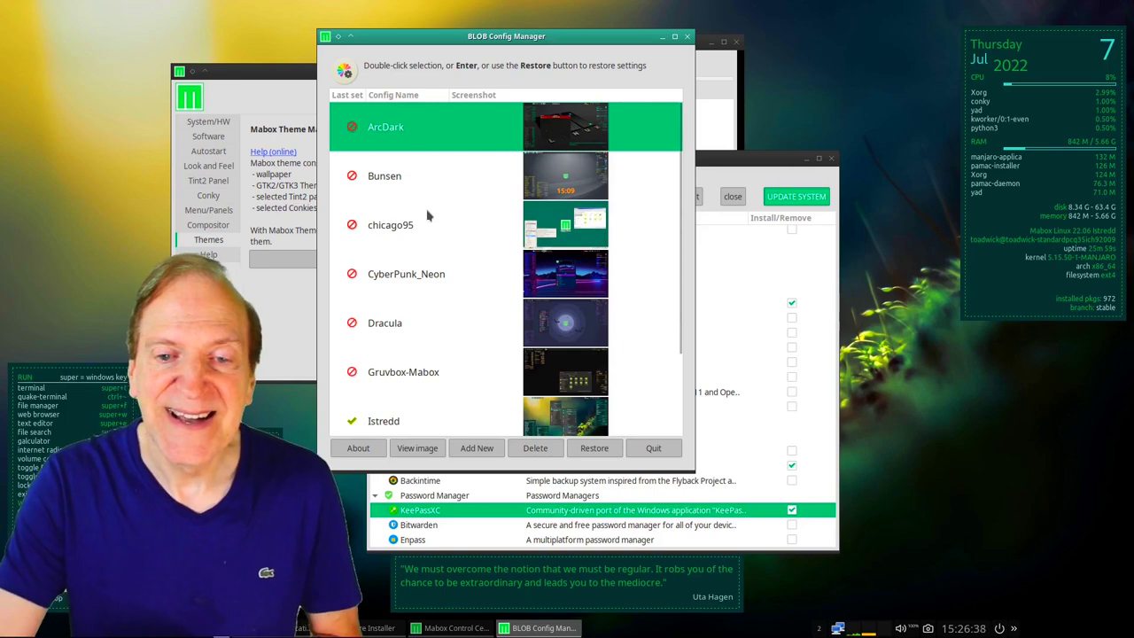
scroll(427, 217, down, 1)
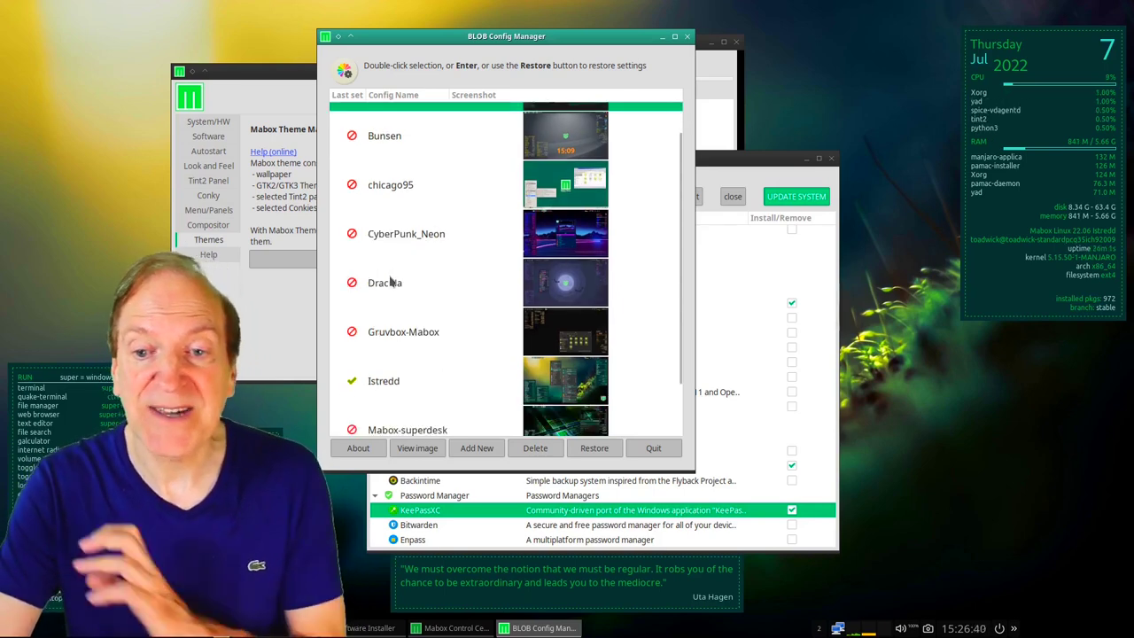
click(392, 194)
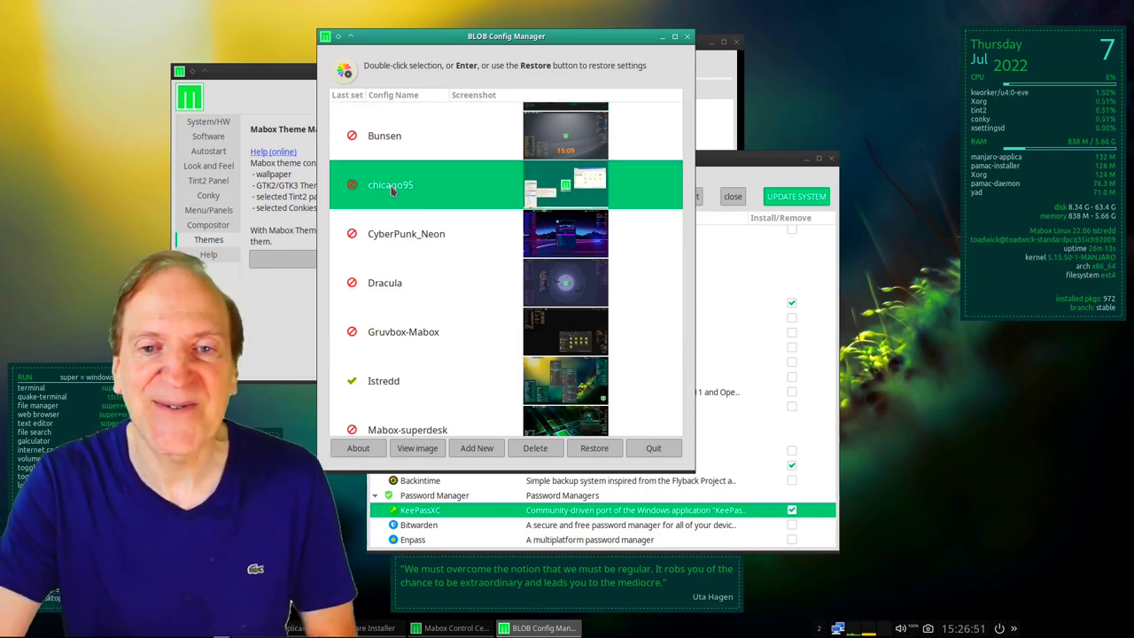
click(594, 449)
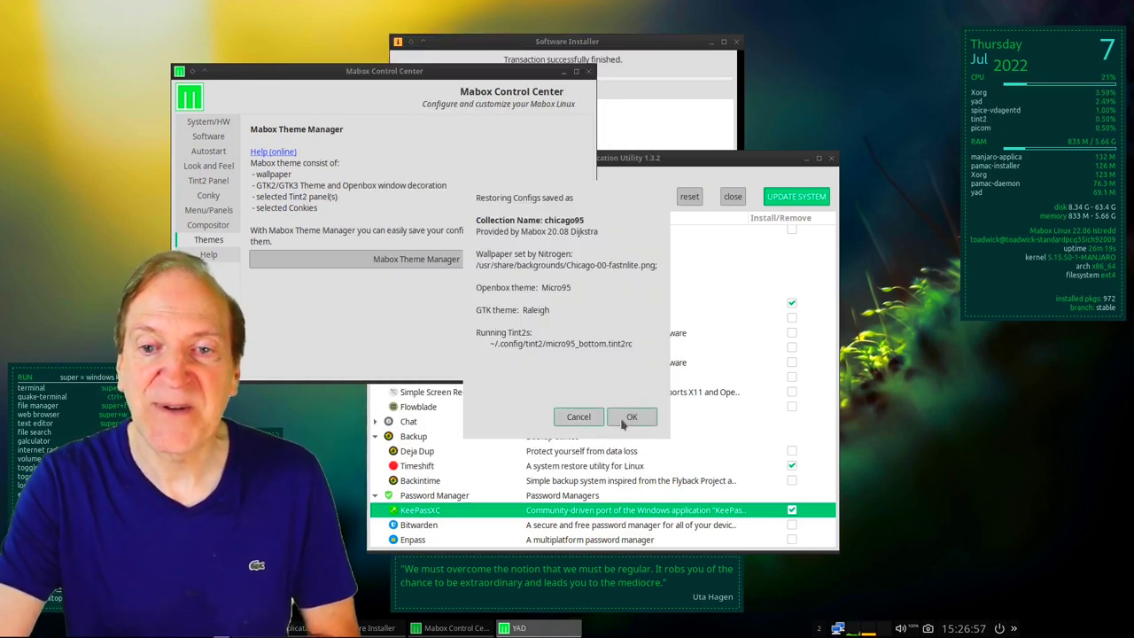
click(623, 421)
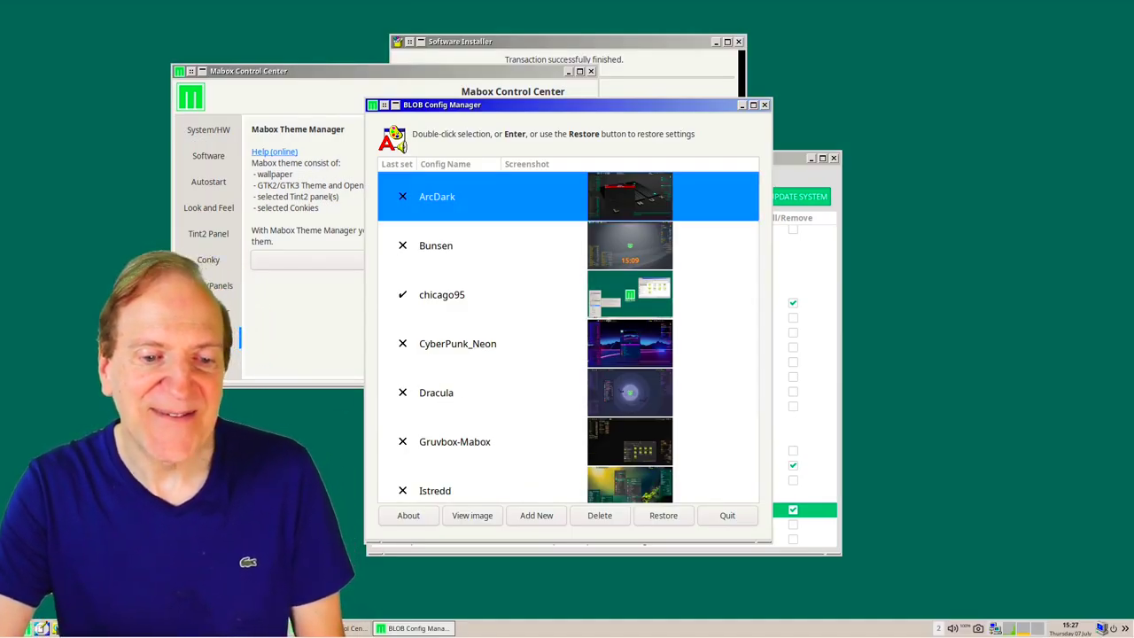
- Open the file manager at the home folder, enlarge its window, and examine the chicago95 look there and in the main menu
click(42, 629)
drag(350, 583, 605, 309)
drag(726, 335, 848, 476)
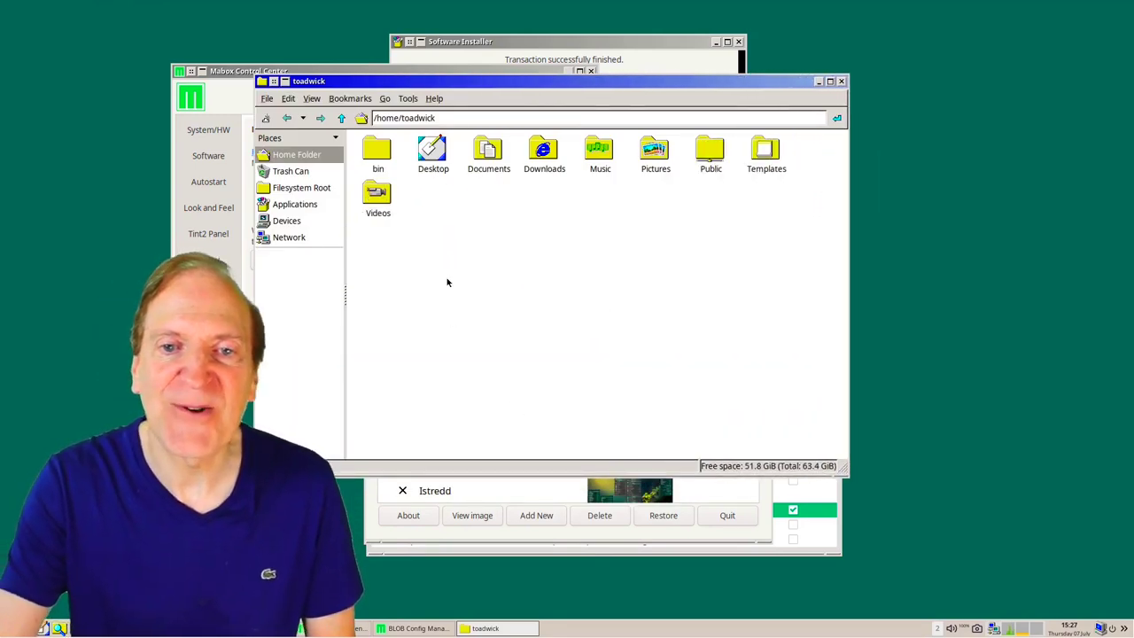
key(super)
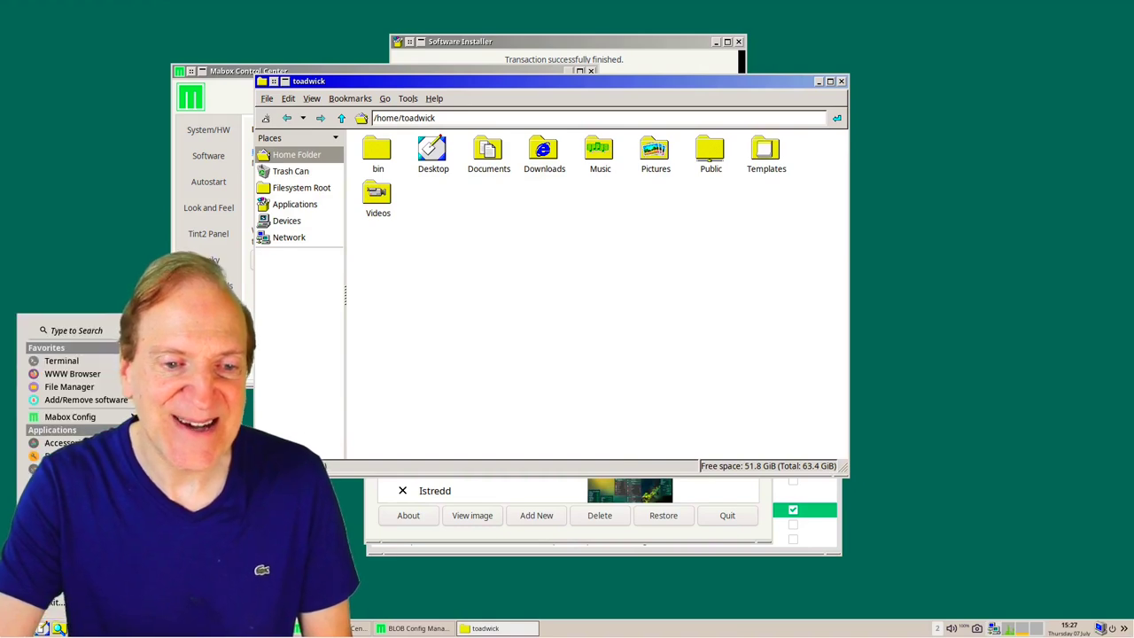
click(566, 349)
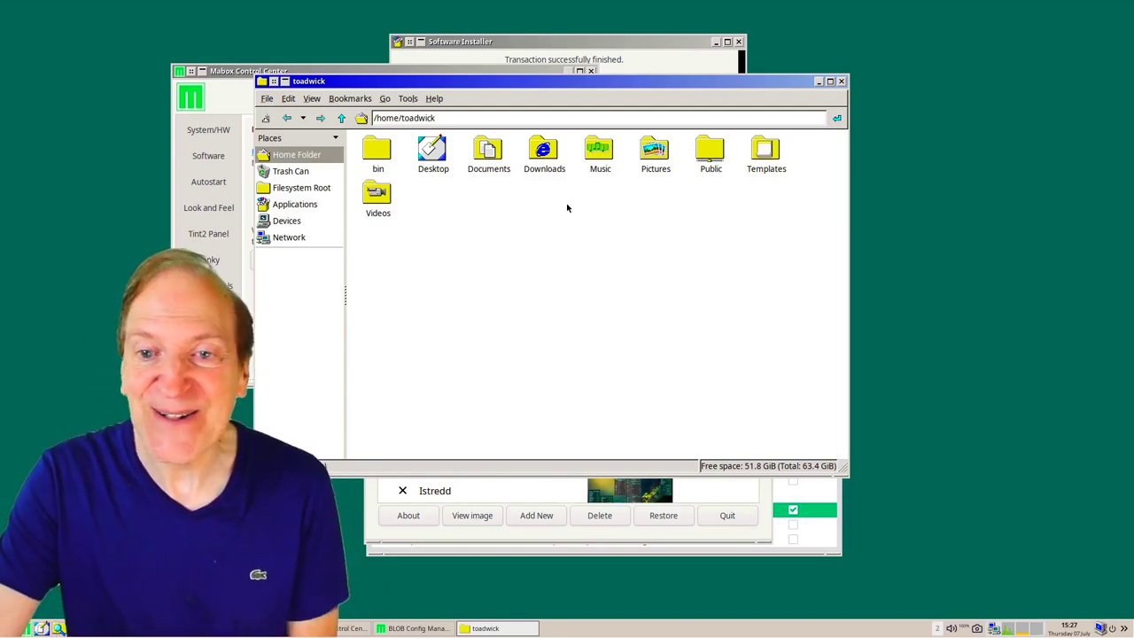
drag(598, 87, 630, 171)
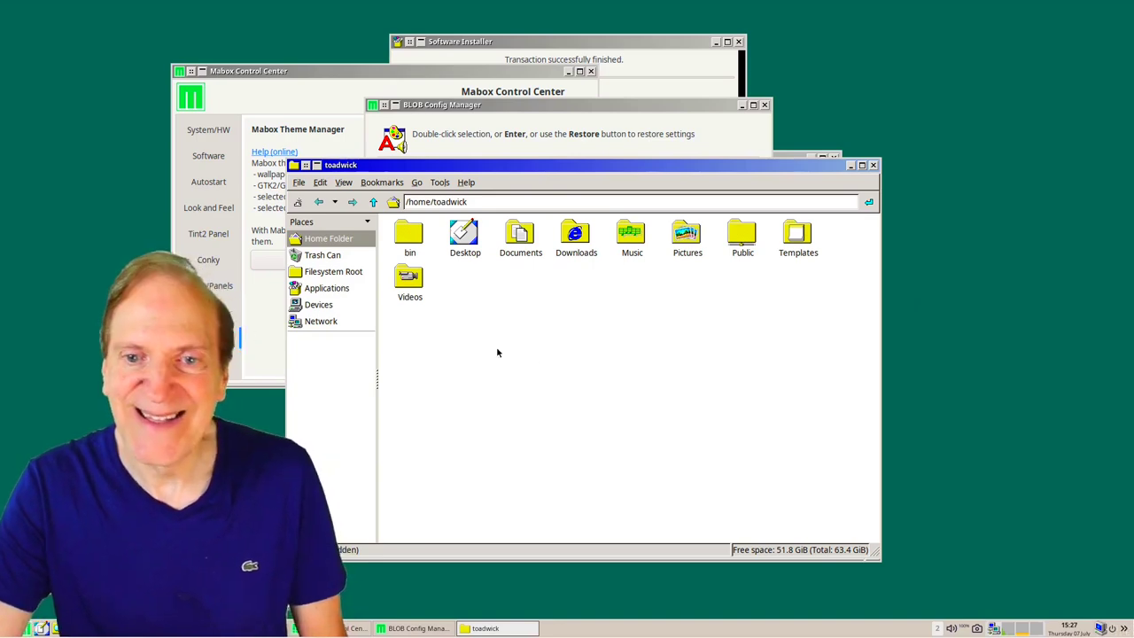
- Close the finished Software Installer window and dismiss the system update message of the Manjaro Application Utility
click(562, 44)
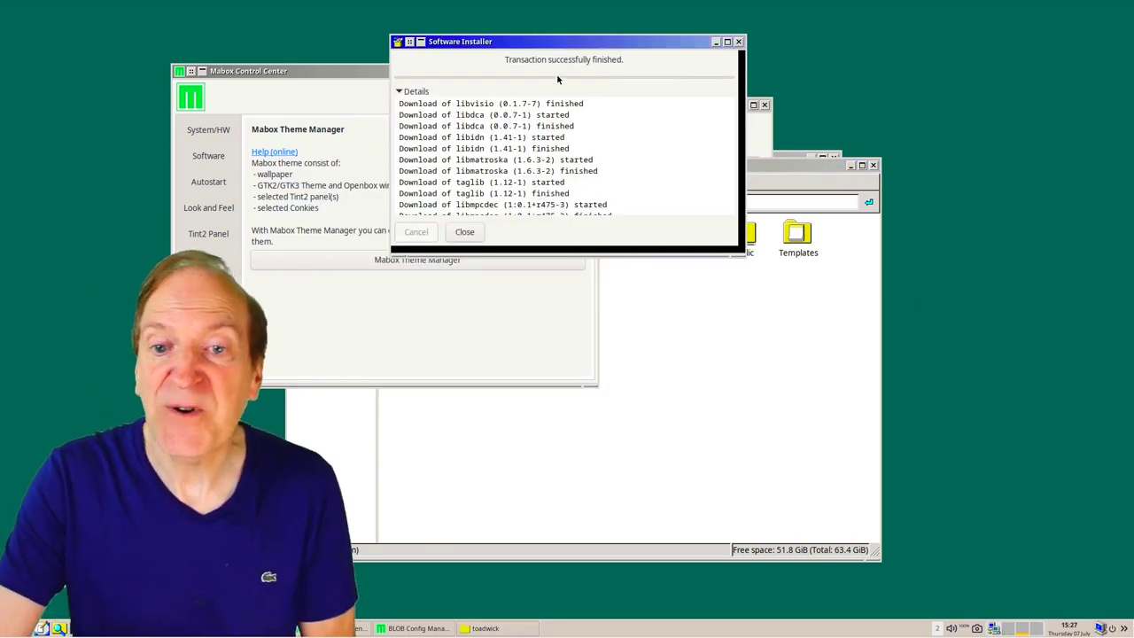
click(466, 232)
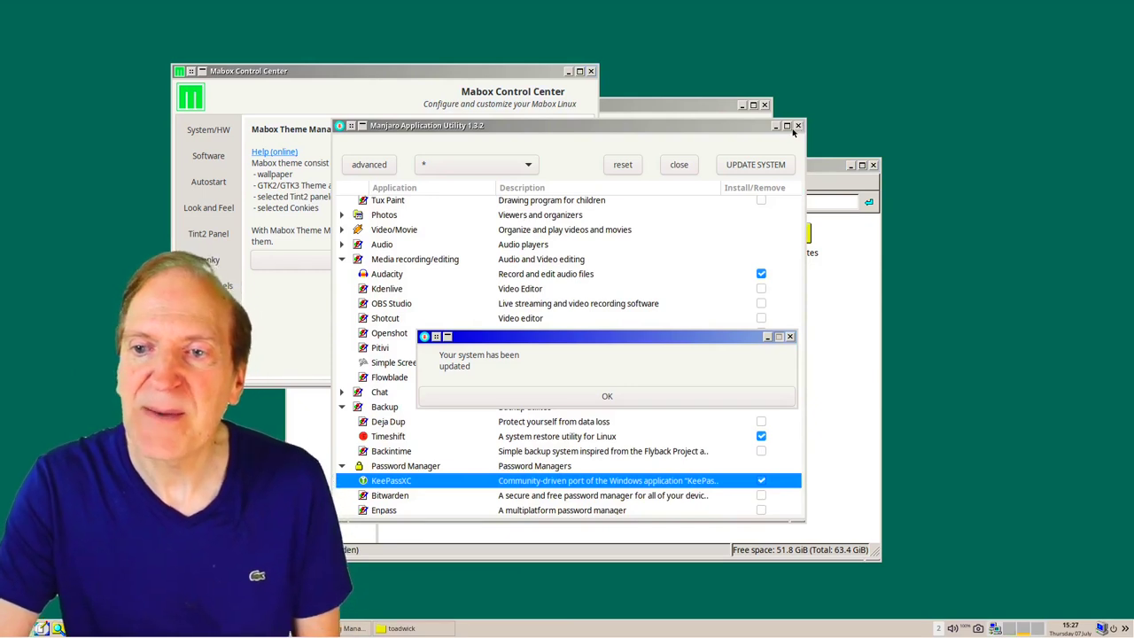
click(608, 397)
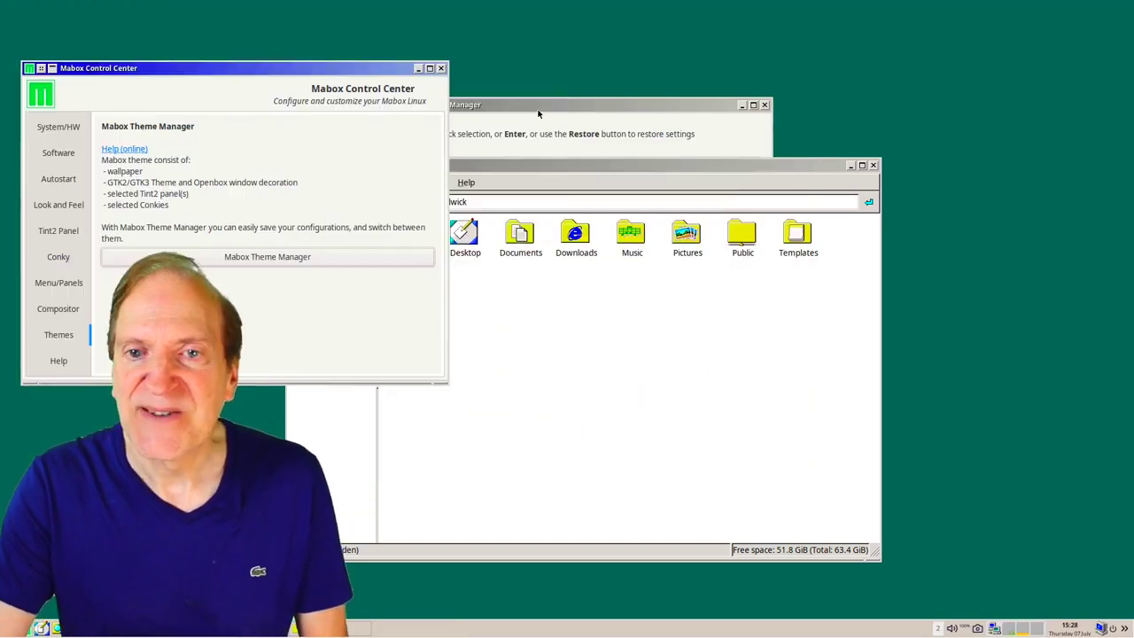
- Arrange the theme manager and file manager windows so the full list of saved configurations is unobstructed
drag(551, 99, 785, 92)
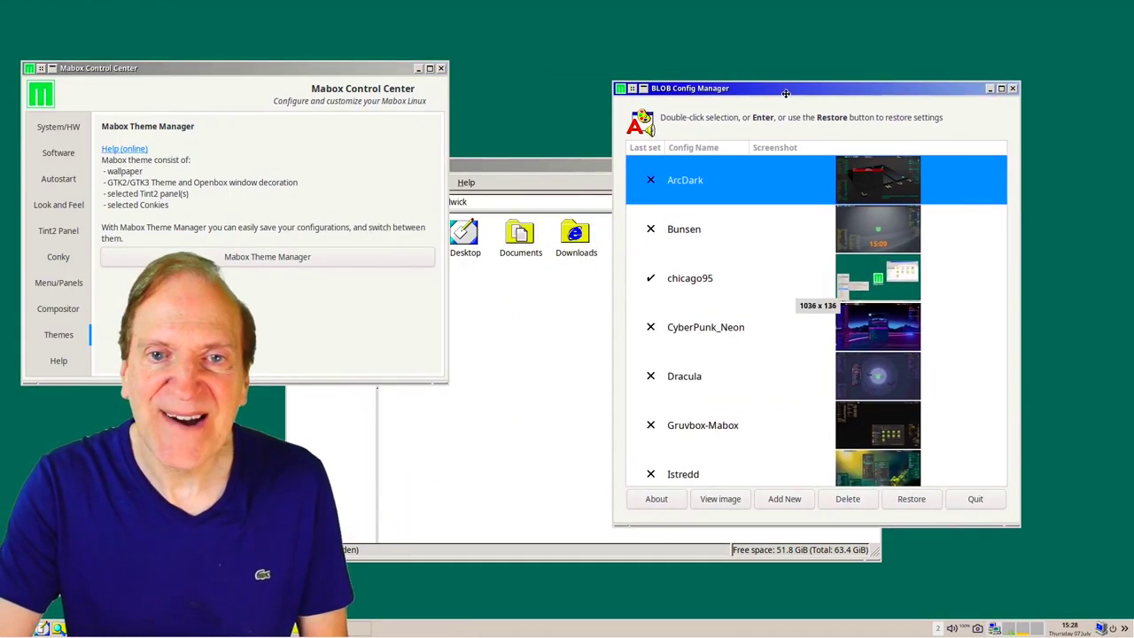
click(536, 164)
drag(531, 165, 310, 143)
drag(731, 86, 748, 41)
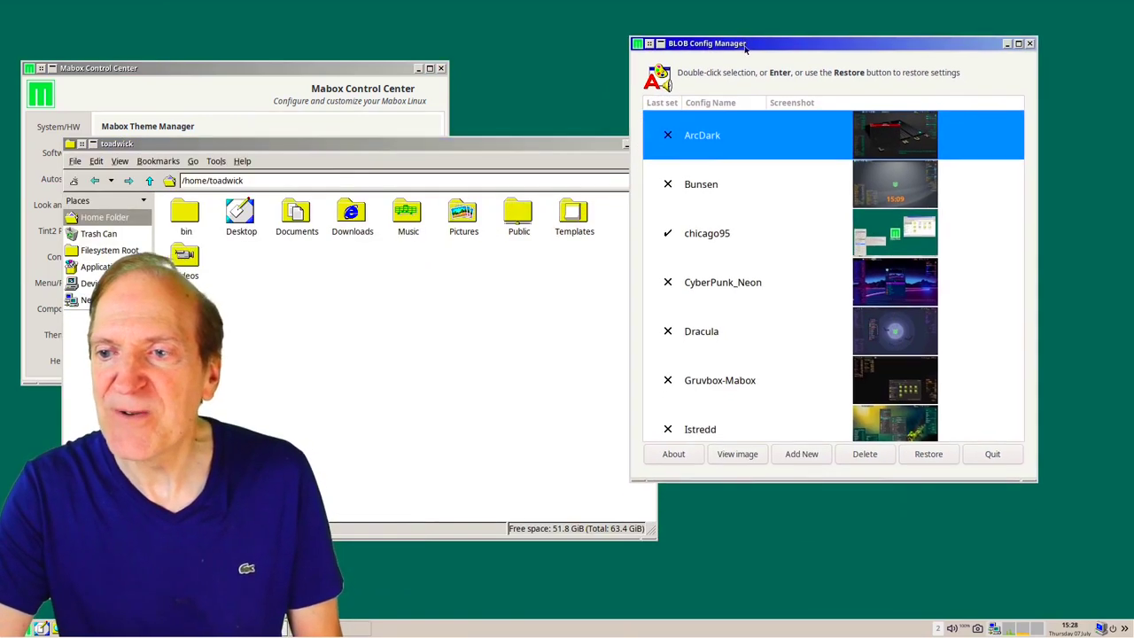
- Restore the Bunsen configuration and move the reopened theme manager window away from the file manager
click(700, 186)
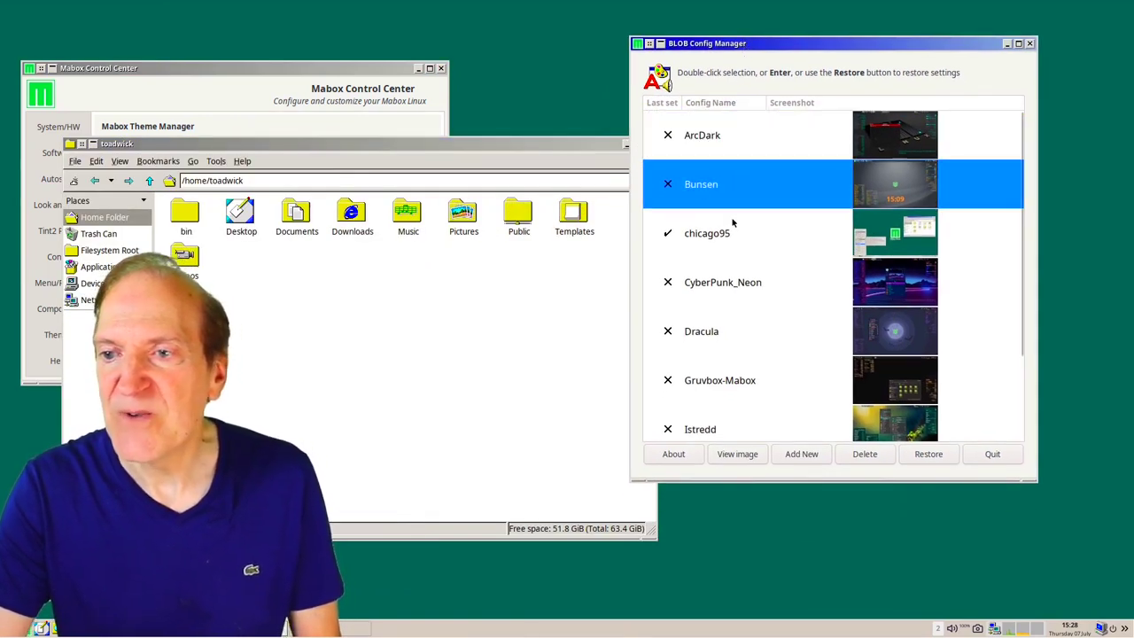
click(928, 455)
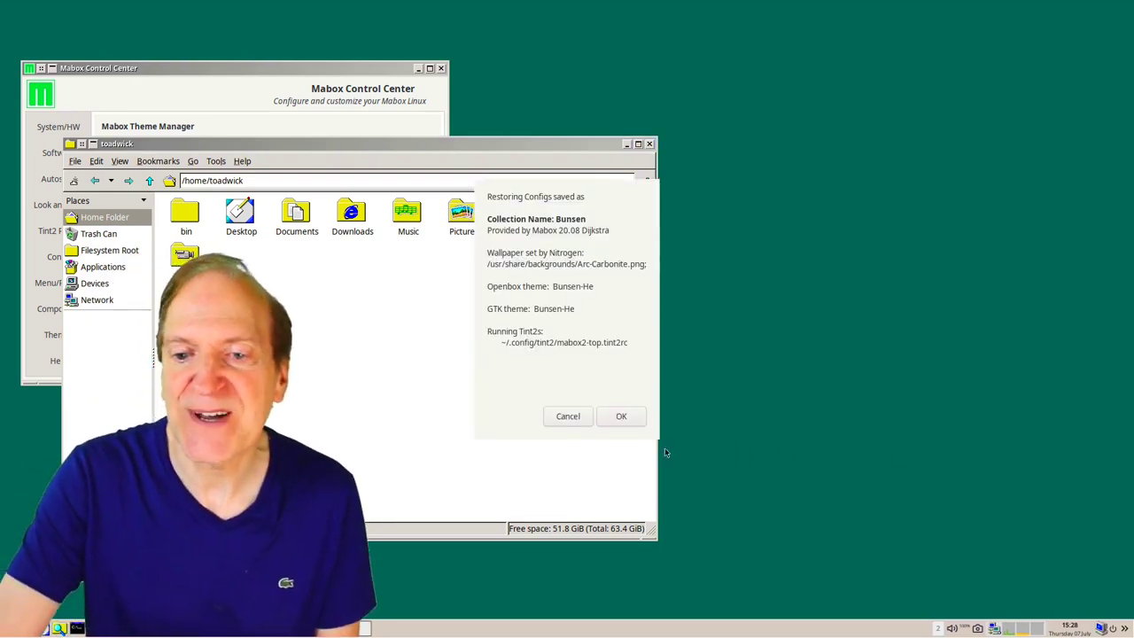
click(620, 416)
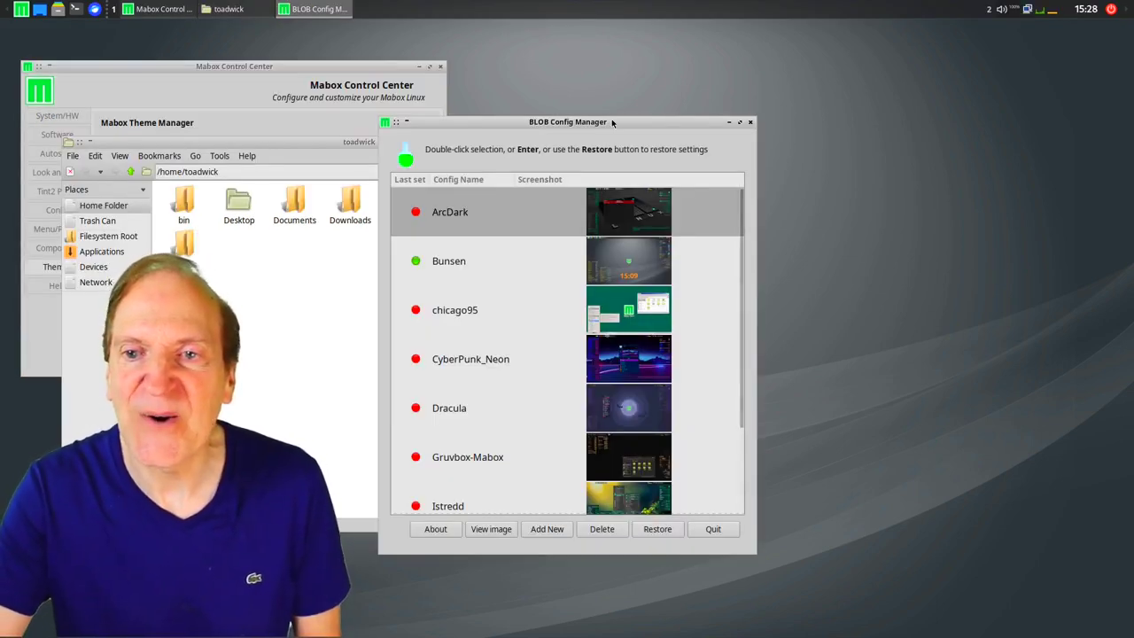
drag(612, 122, 806, 140)
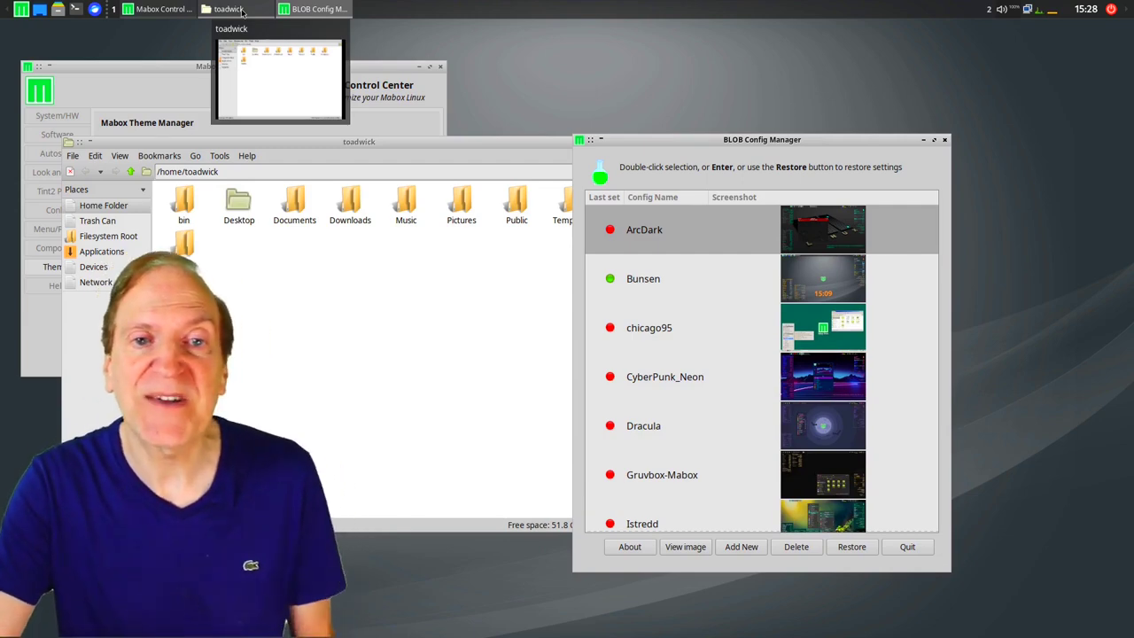
- Minimise all open windows to look at the bare desktop and bring them back
key(super+d)
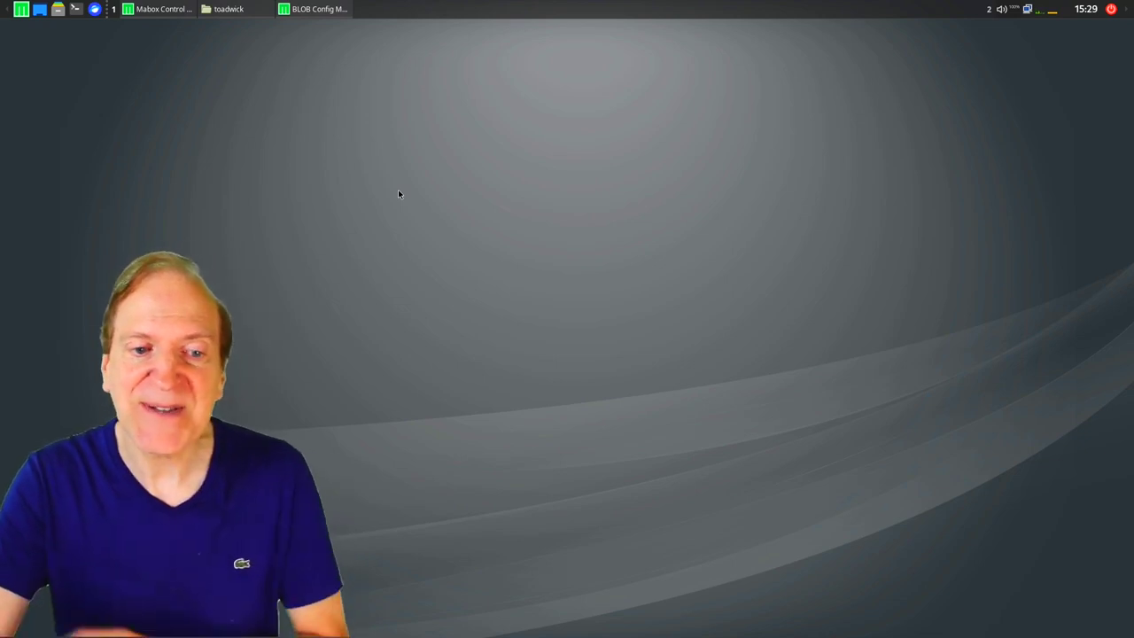
key(super+d)
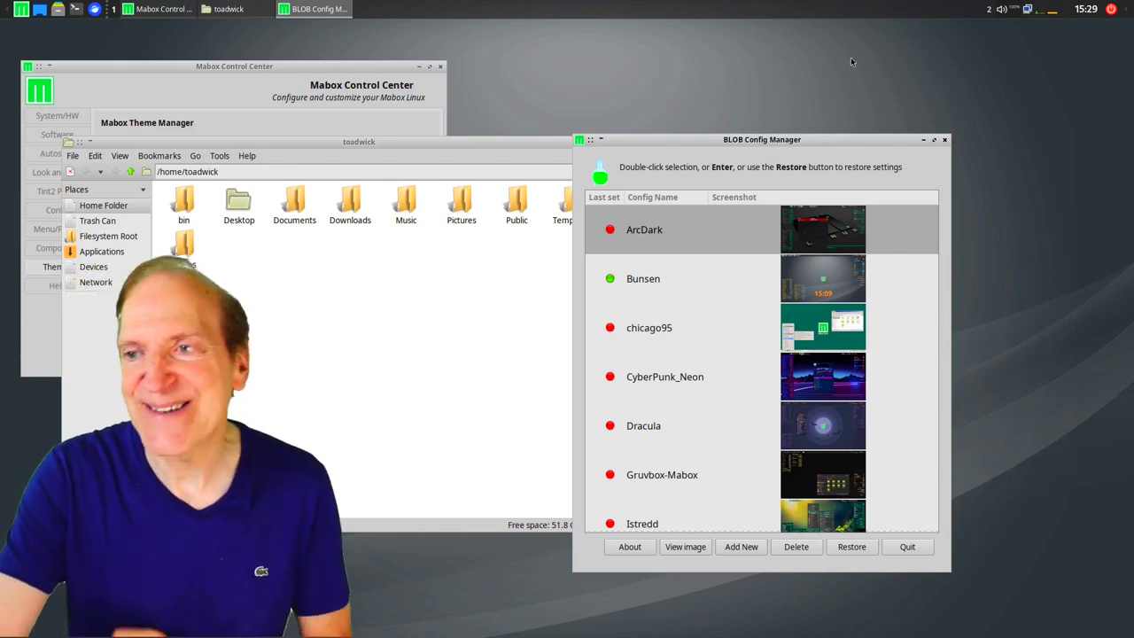
key(super+d)
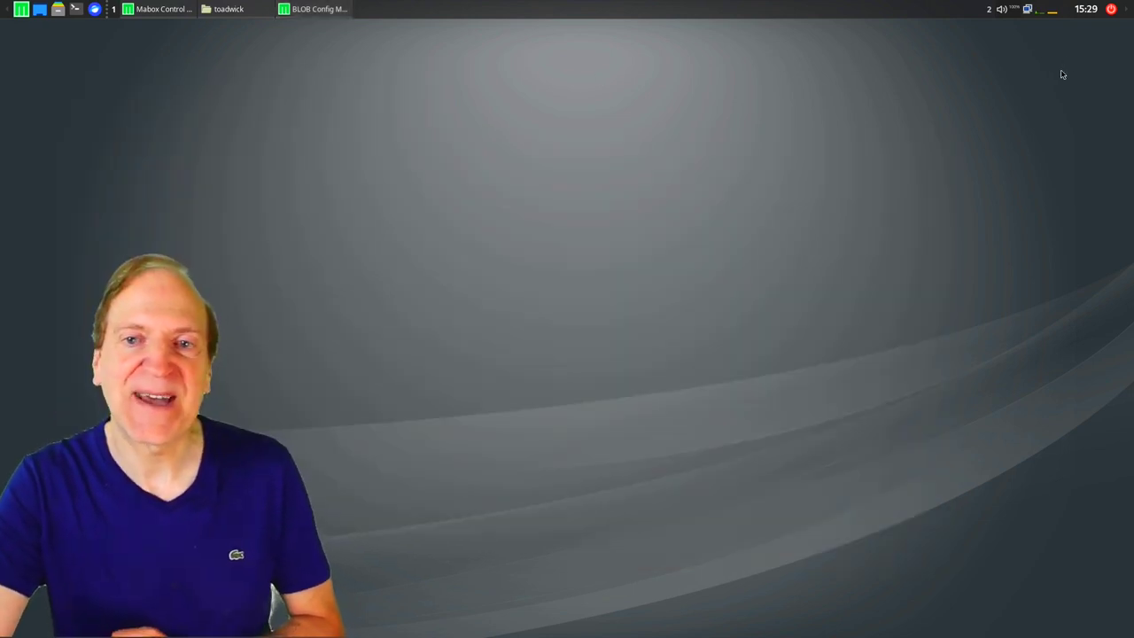
key(super+d)
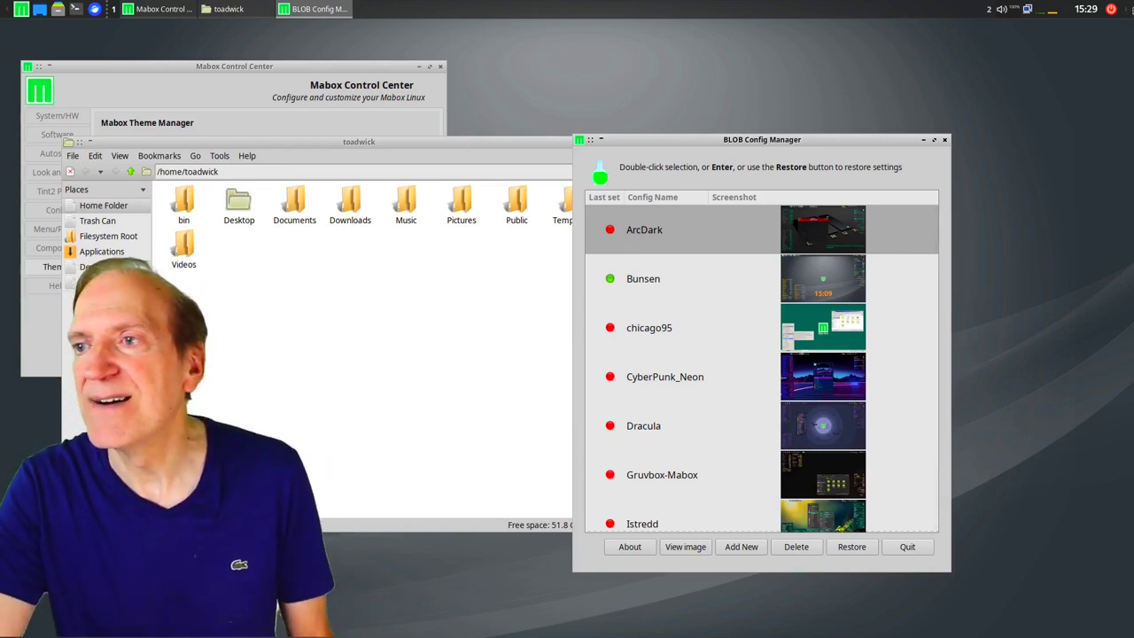
click(1132, 9)
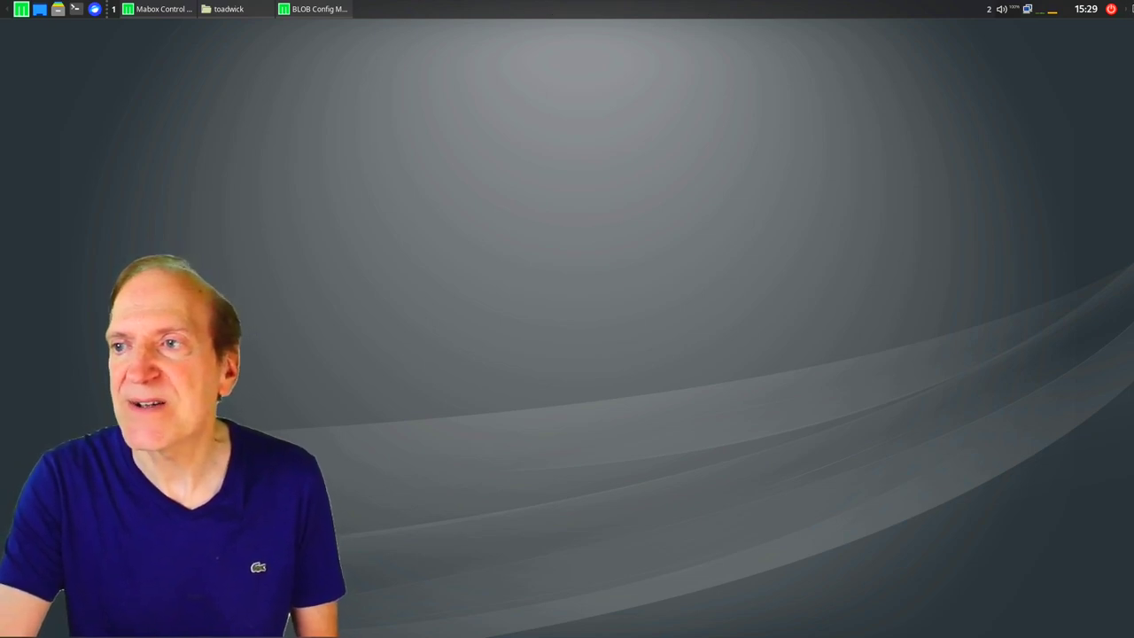
key(super+d)
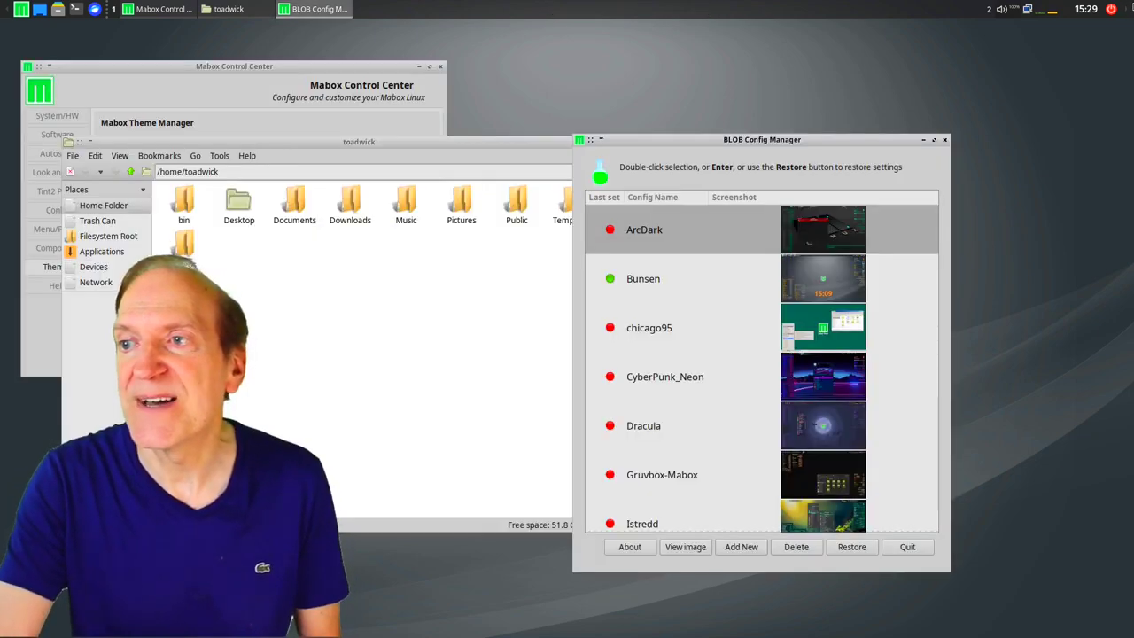
key(super+d)
key(super+d)
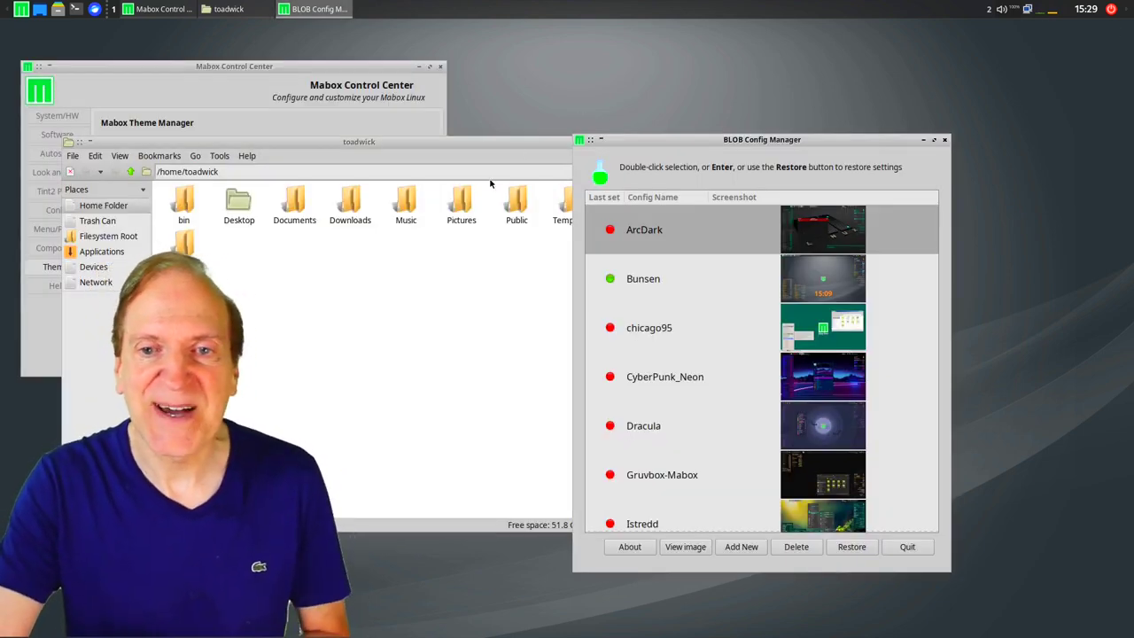
- Look inside the Documents folder in the file manager and return to the Home Folder
click(411, 209)
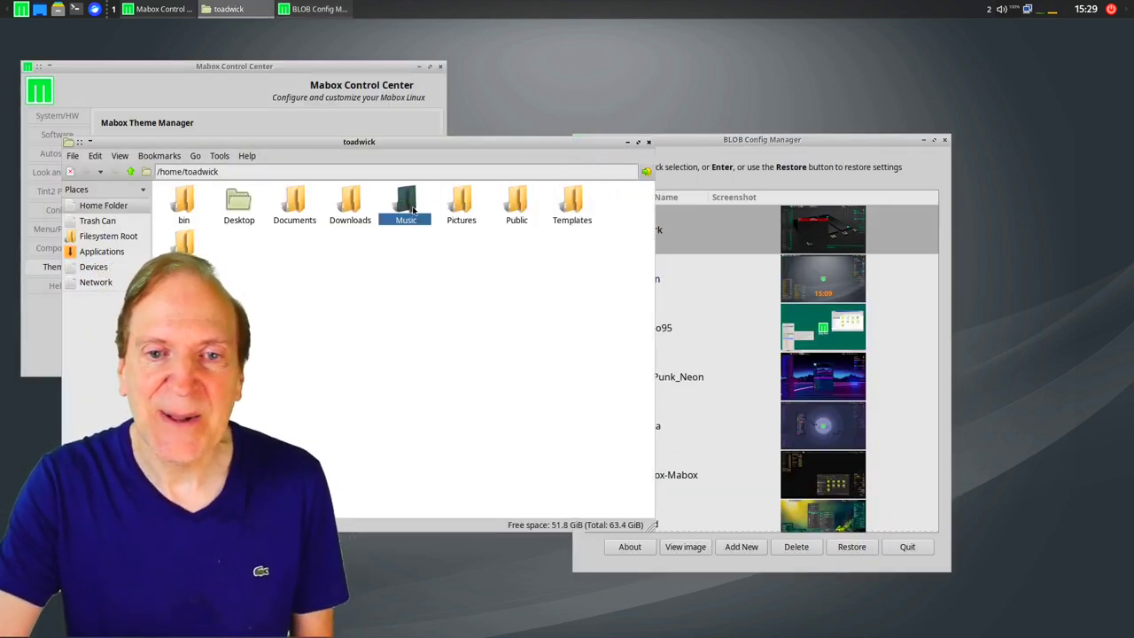
double_click(296, 203)
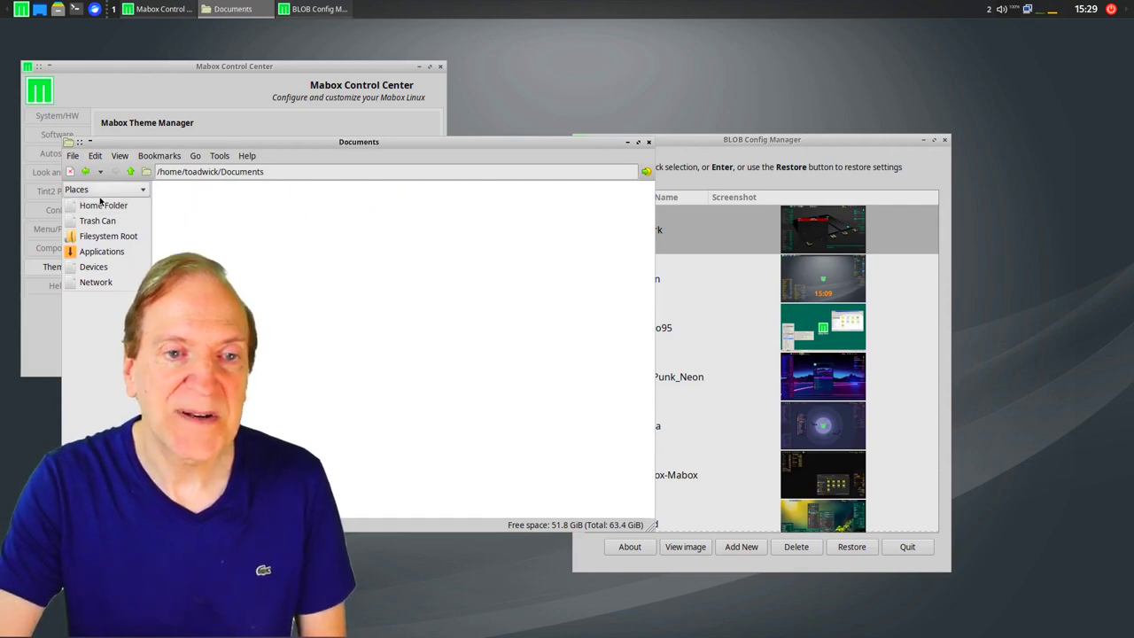
click(102, 205)
- Restore the CyberPunk_Neon configuration in BLOB Config Manager and confirm it
click(686, 238)
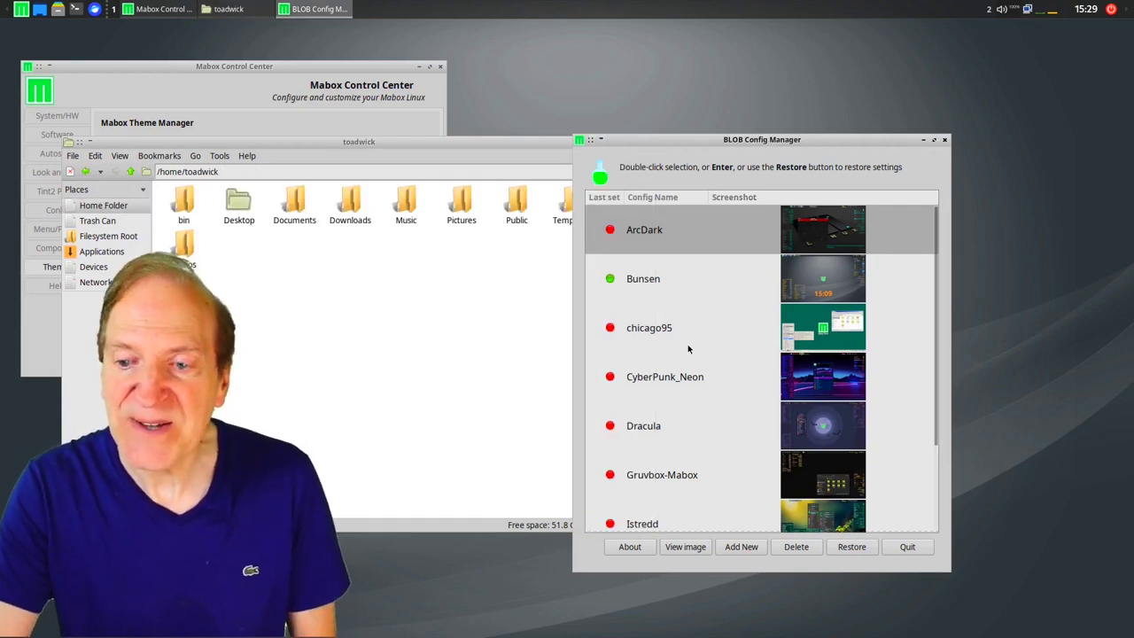
scroll(688, 345, down, 3)
click(653, 301)
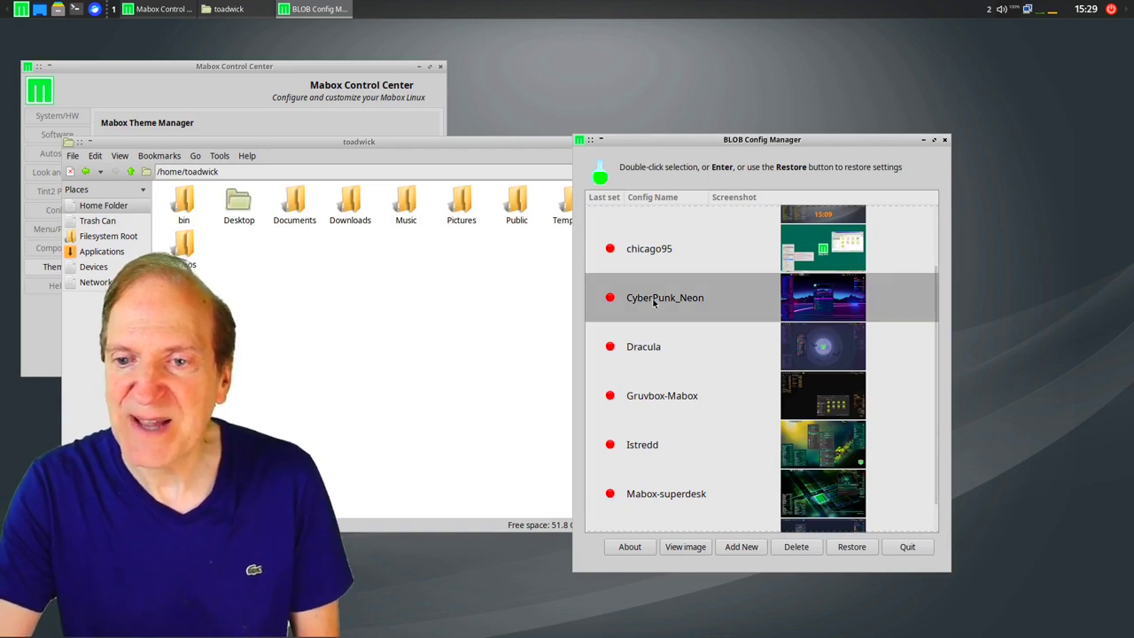
click(849, 547)
click(644, 452)
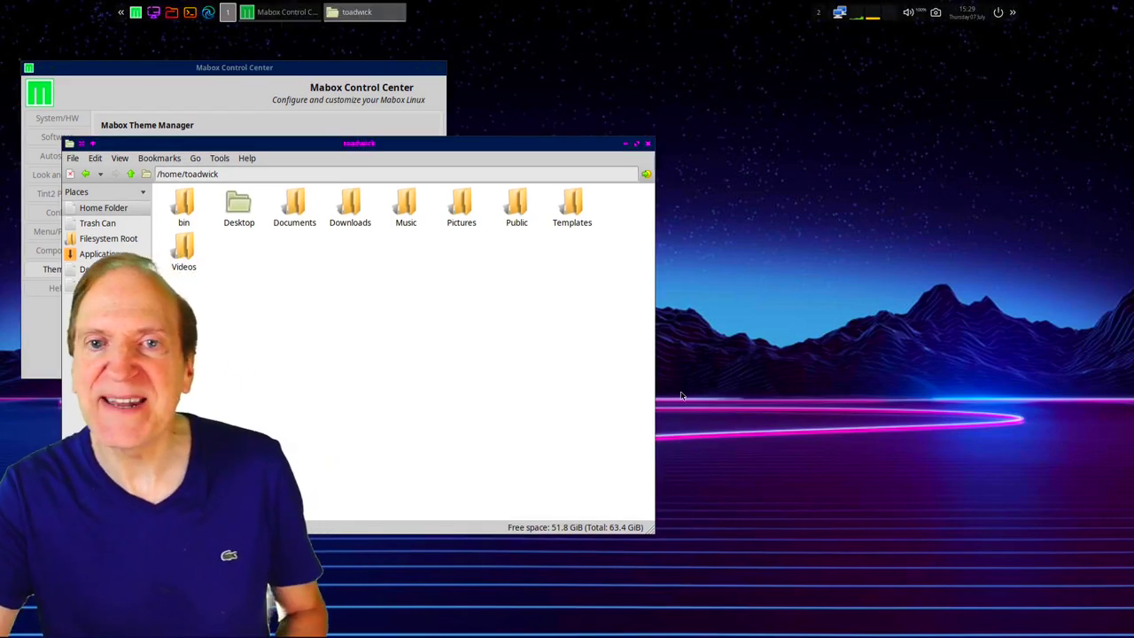
- Close and relaunch the file manager so it uses the new theme, and place it beside BLOB Config Manager
click(286, 329)
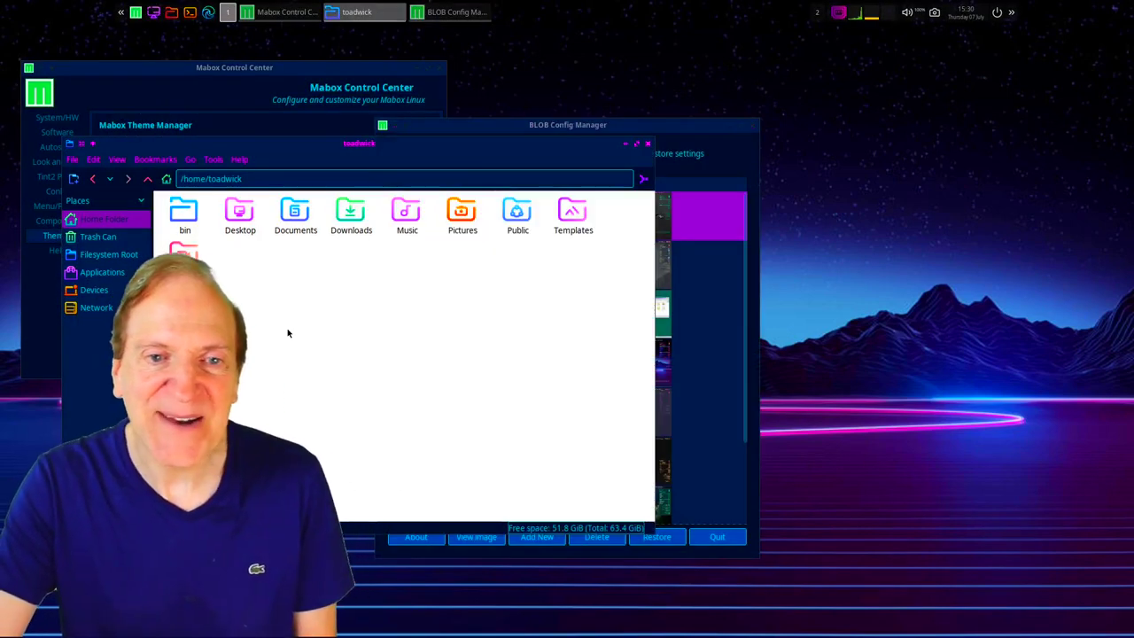
click(649, 143)
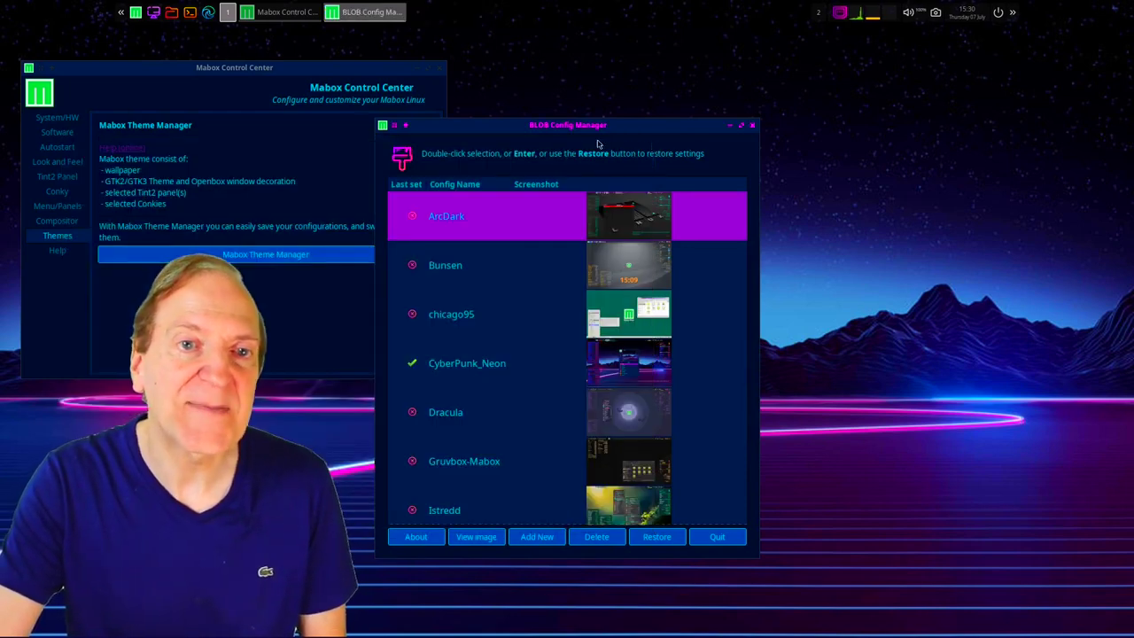
click(171, 13)
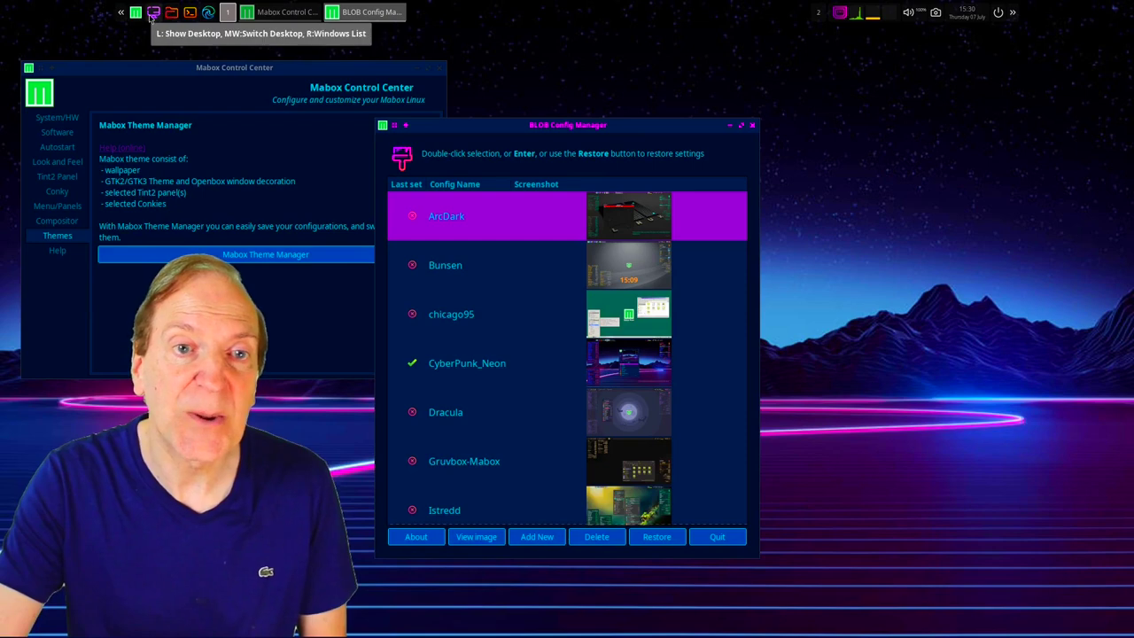
drag(831, 37, 339, 127)
drag(392, 95, 853, 94)
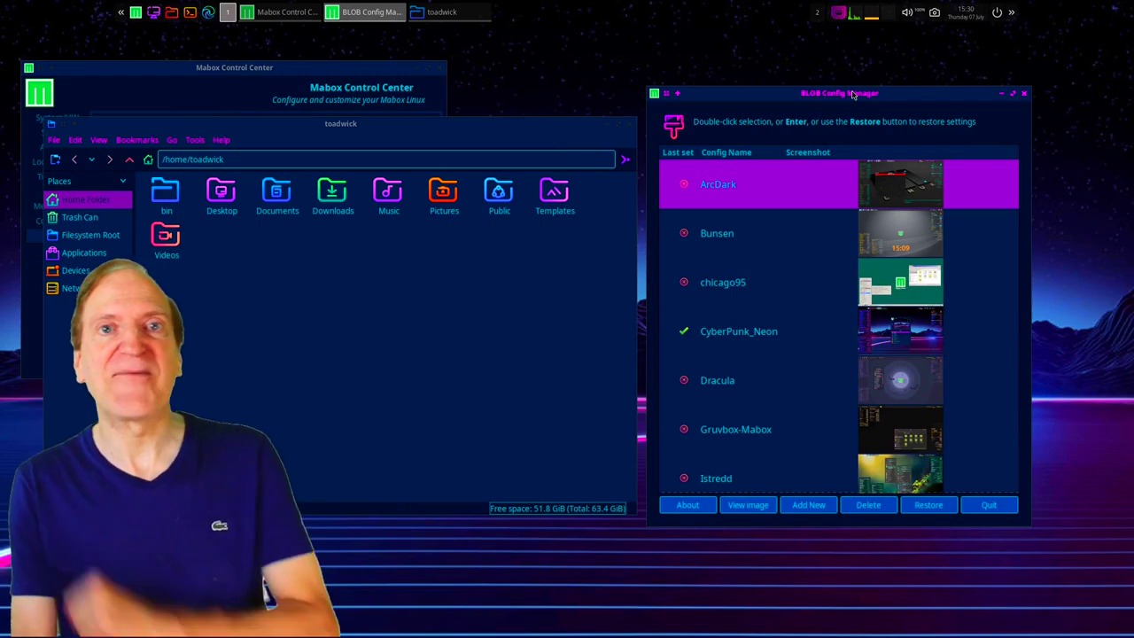
- Restore the Dracula configuration from the BLOB Config Manager list and confirm it
scroll(762, 385, down, 2)
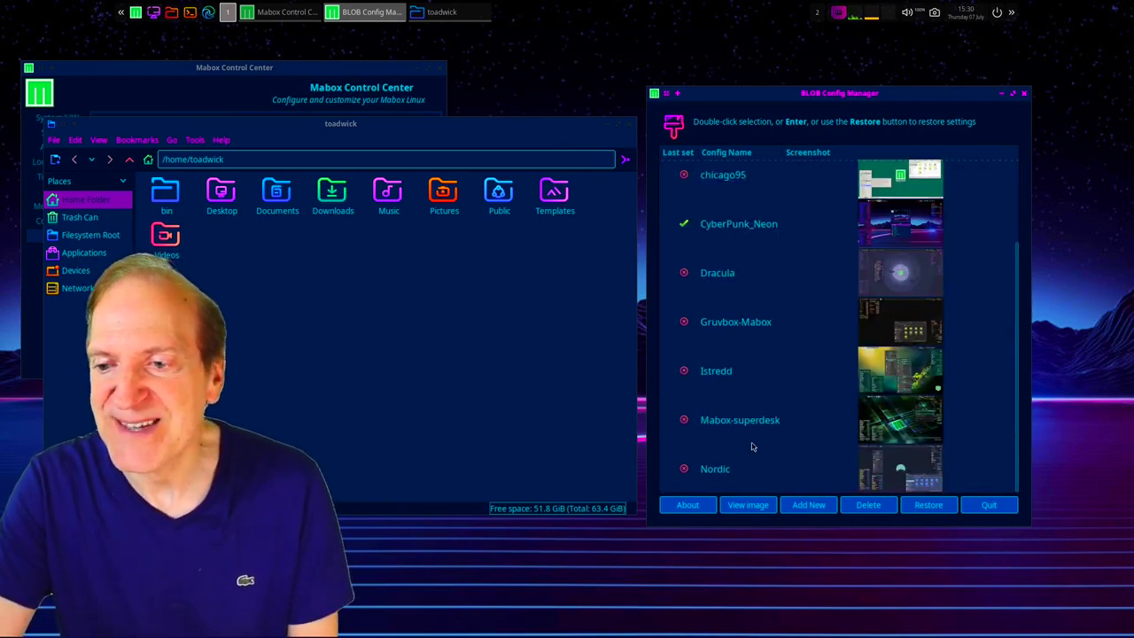
double_click(726, 277)
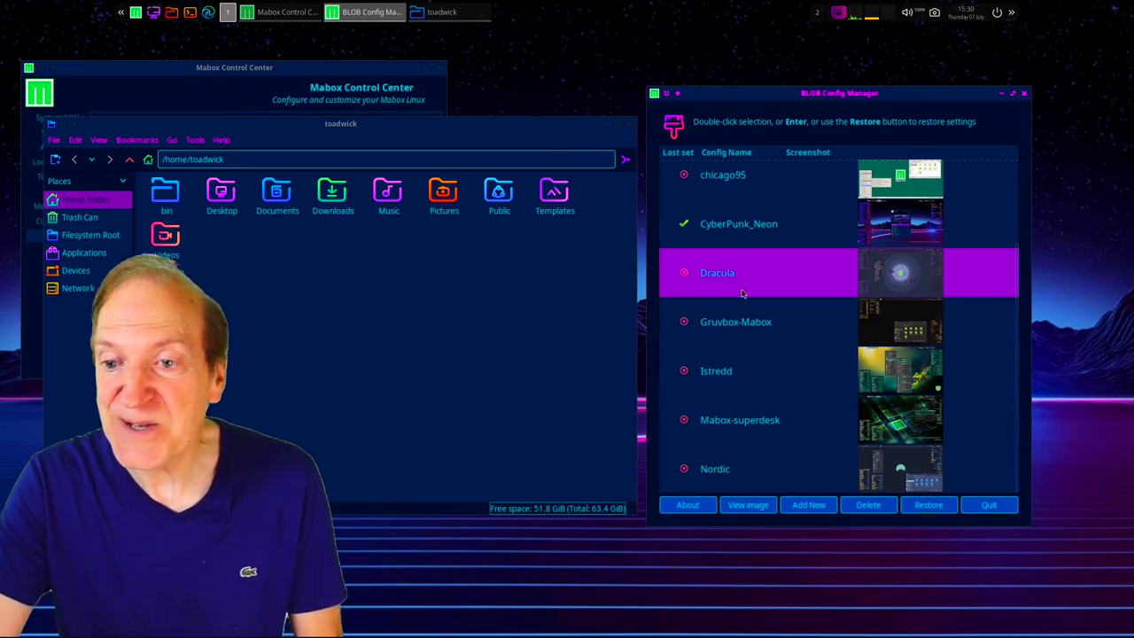
click(619, 448)
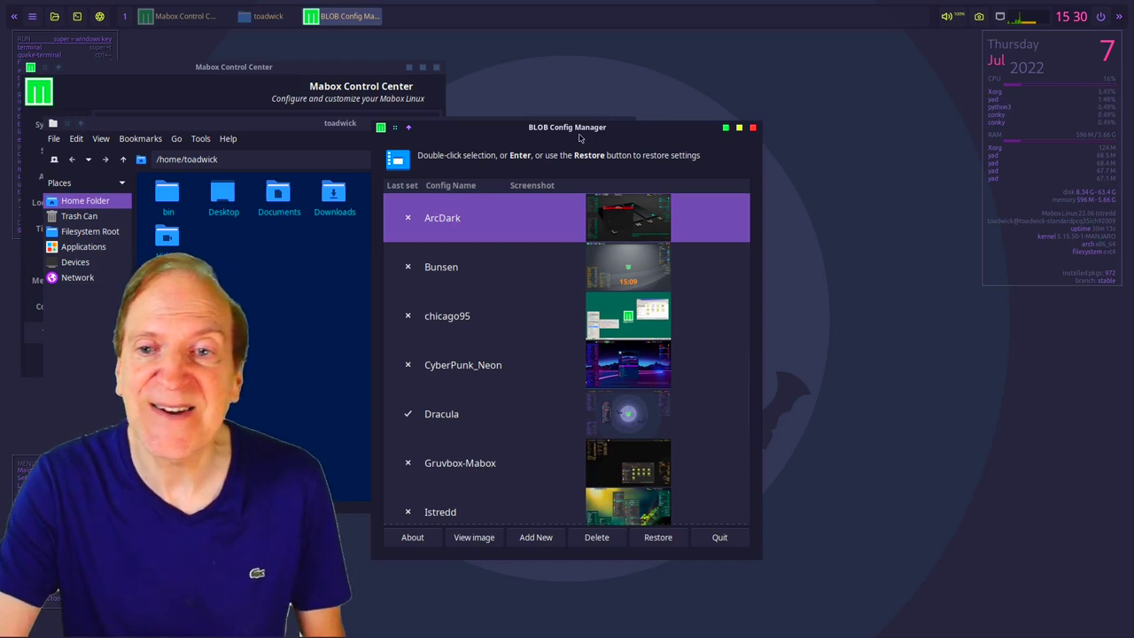
- Close and reopen the file manager to load the Dracula theme, and spread its window and BLOB Config Manager apart
drag(580, 137, 696, 139)
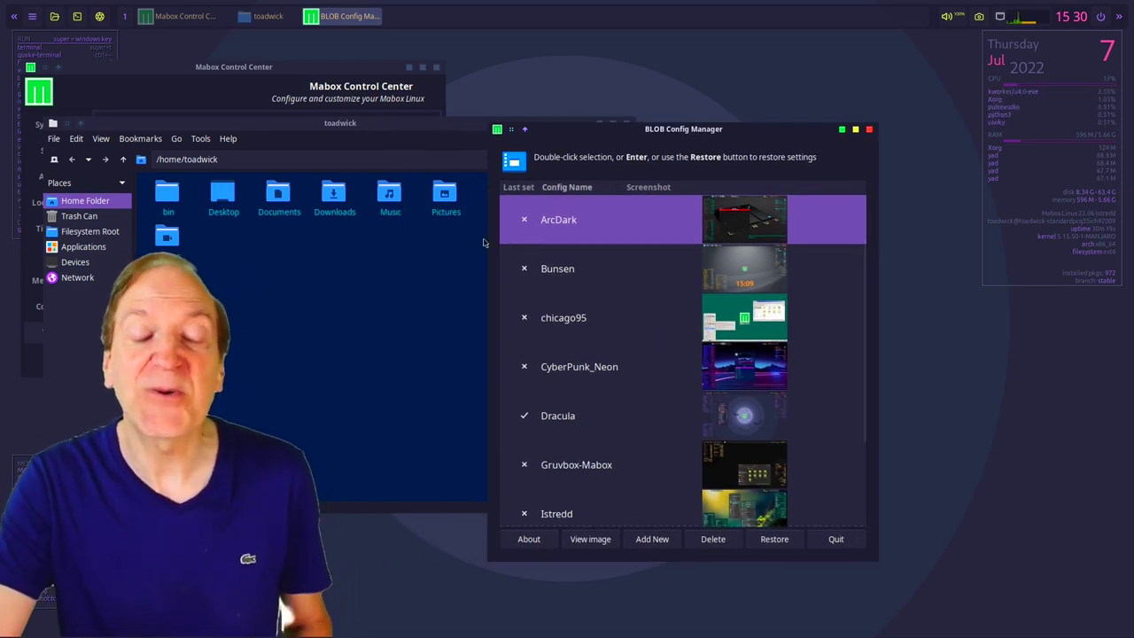
click(373, 298)
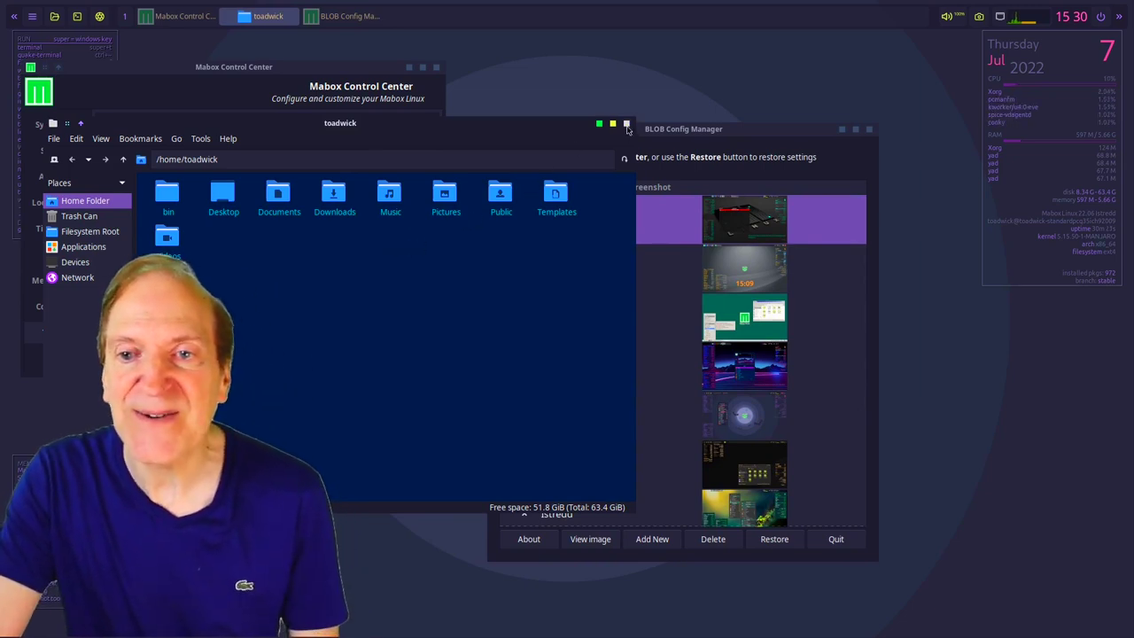
click(625, 124)
click(55, 17)
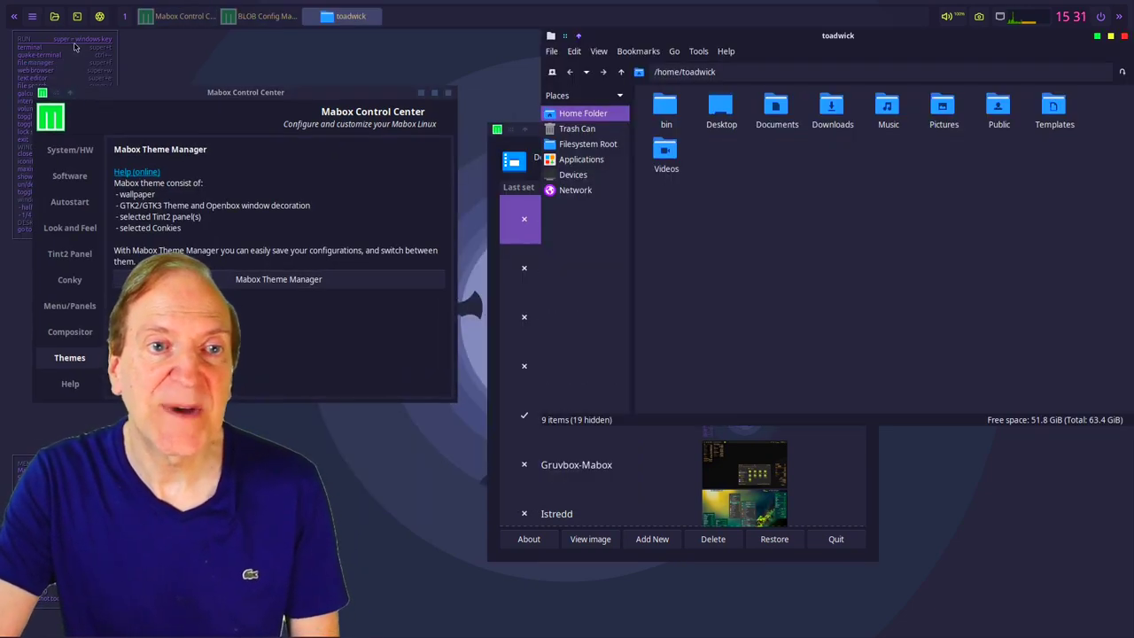
key(super+c)
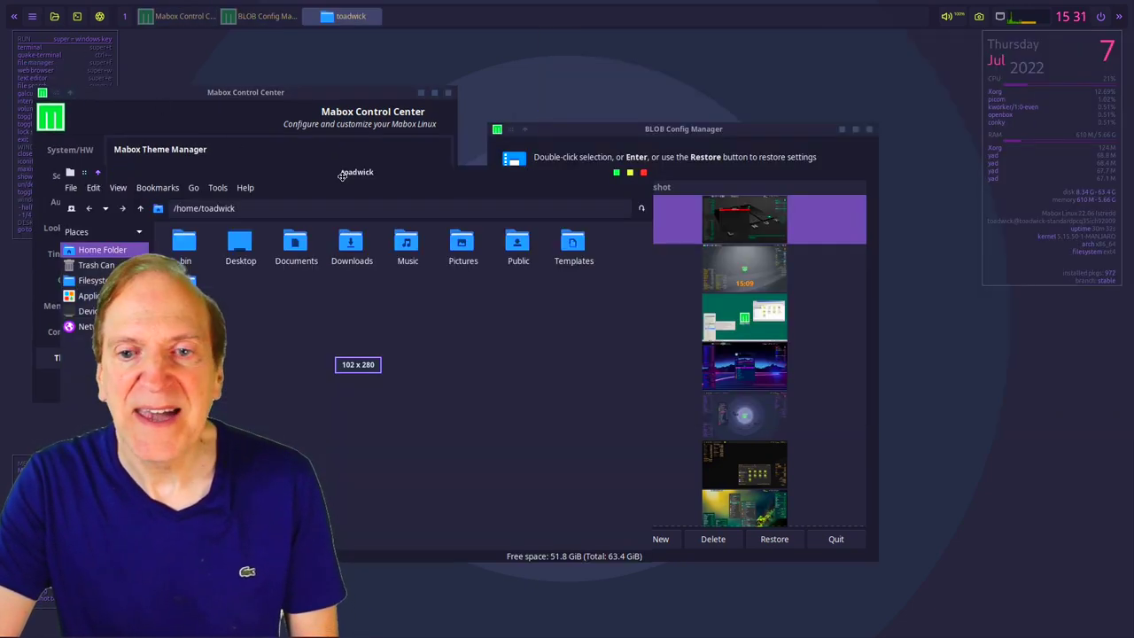
click(656, 136)
- Move Mabox Control Center clear of the file manager's folders and open Customize Look and Feel from its Look and Feel section
click(266, 109)
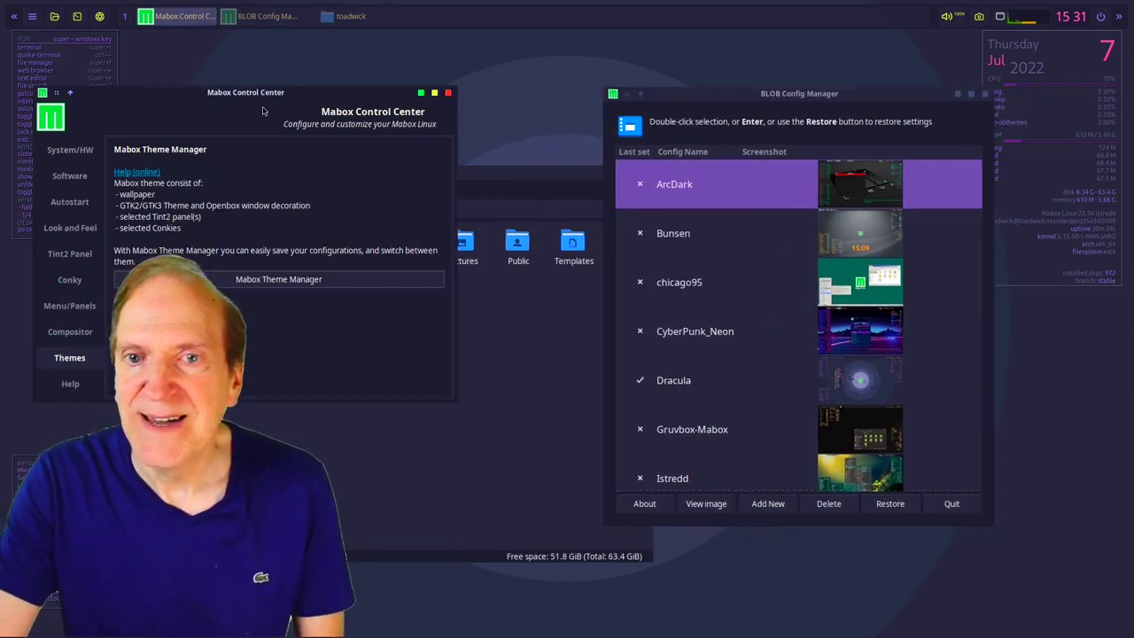
drag(286, 103, 714, 227)
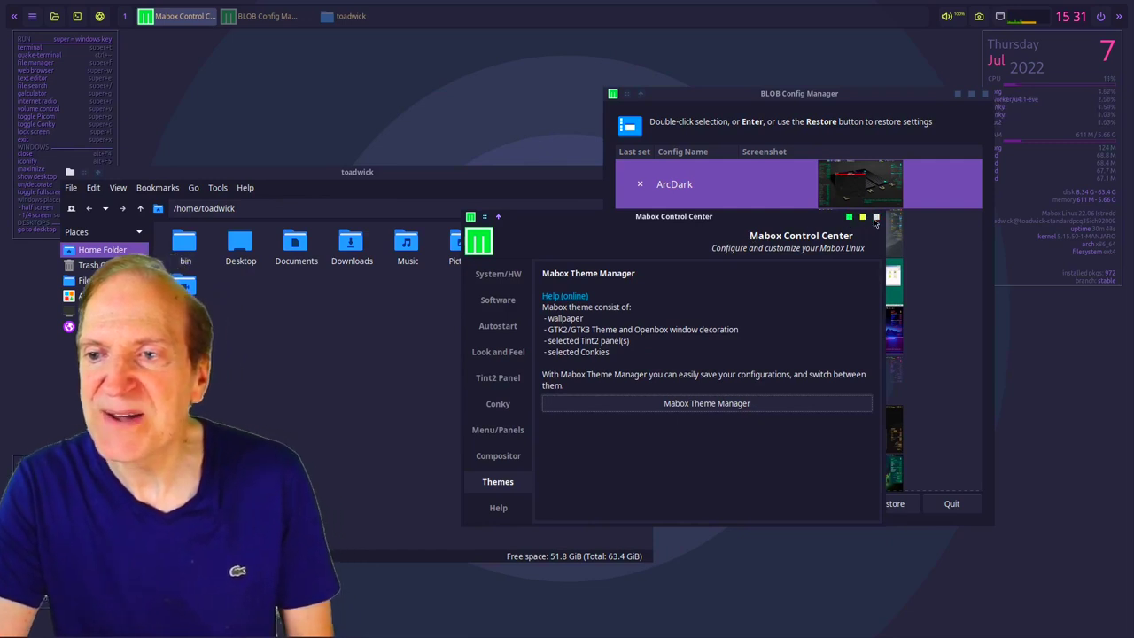
click(495, 353)
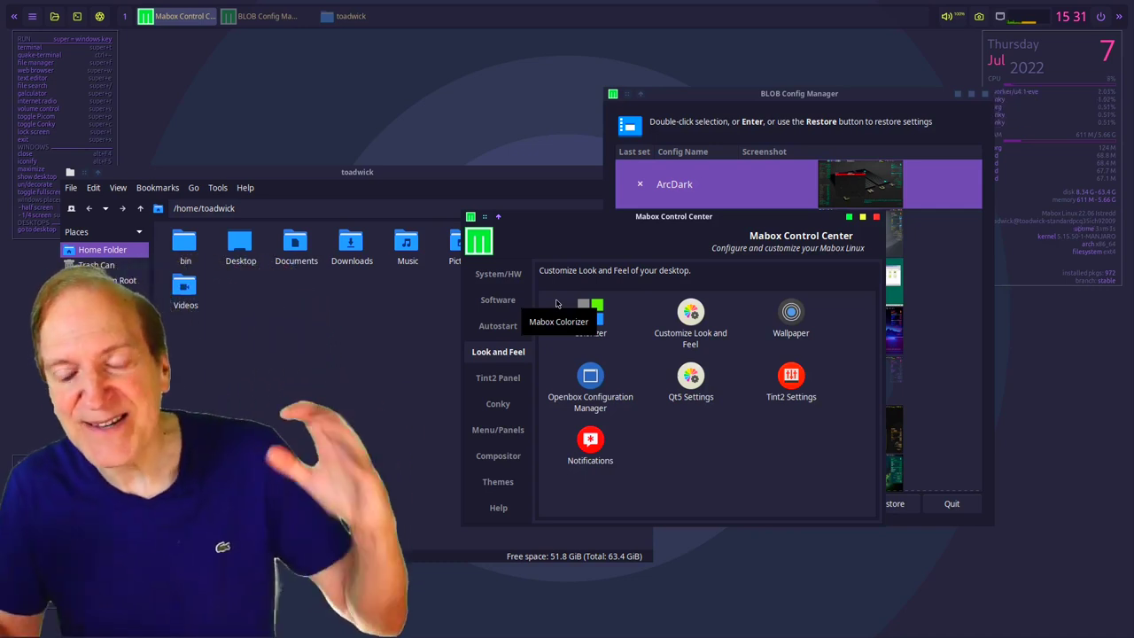
click(684, 321)
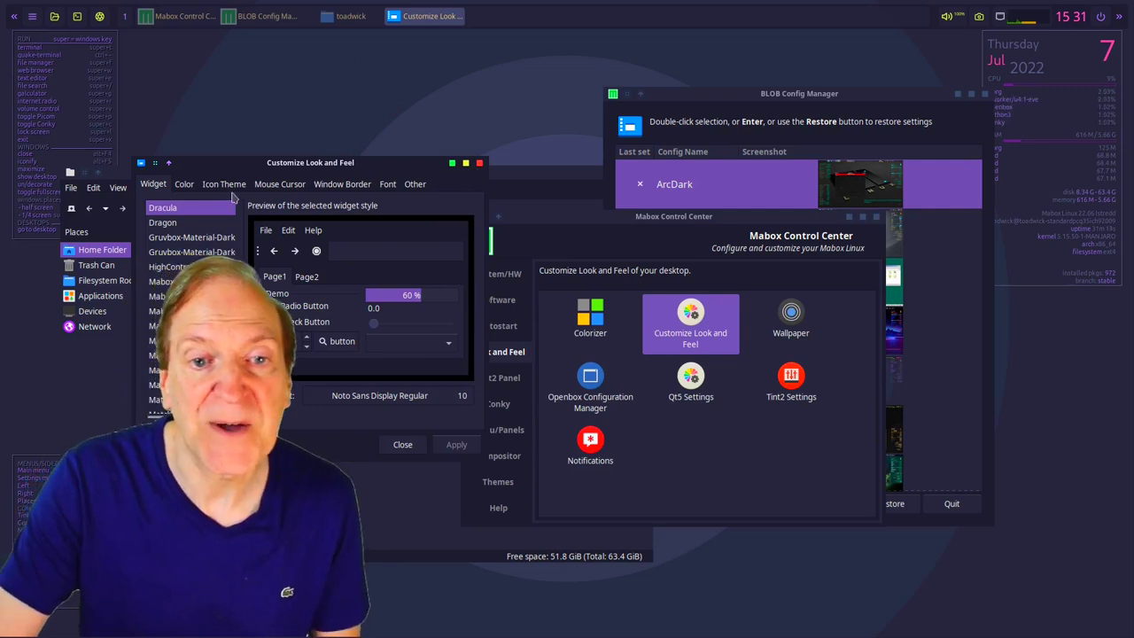
- Apply the Dracula-withoutBorder theme as the window border
click(336, 190)
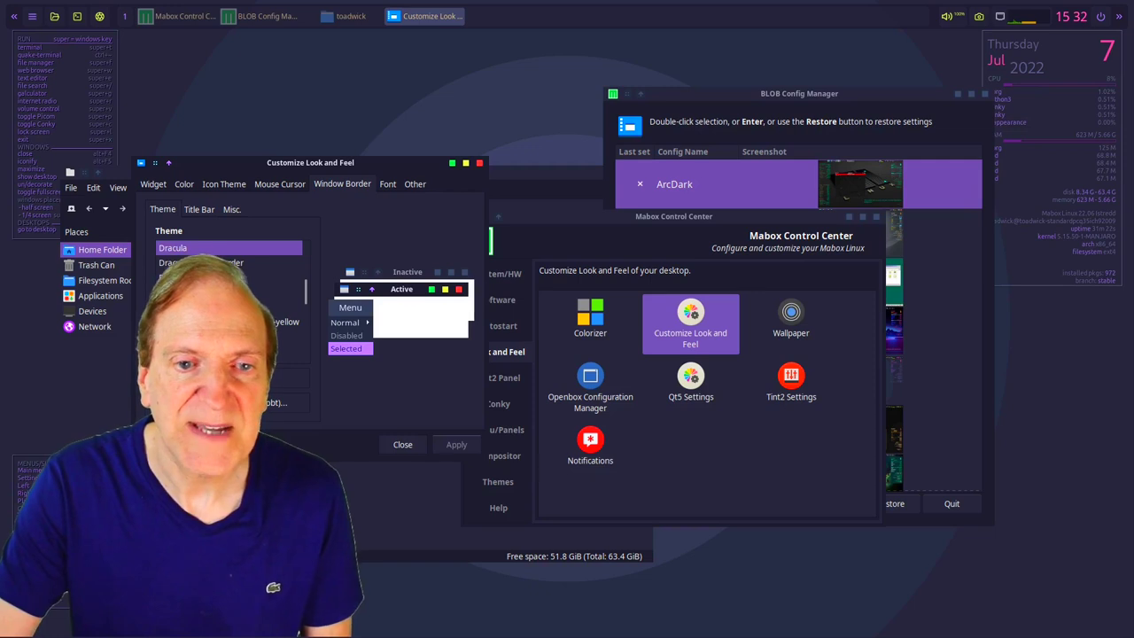
click(229, 262)
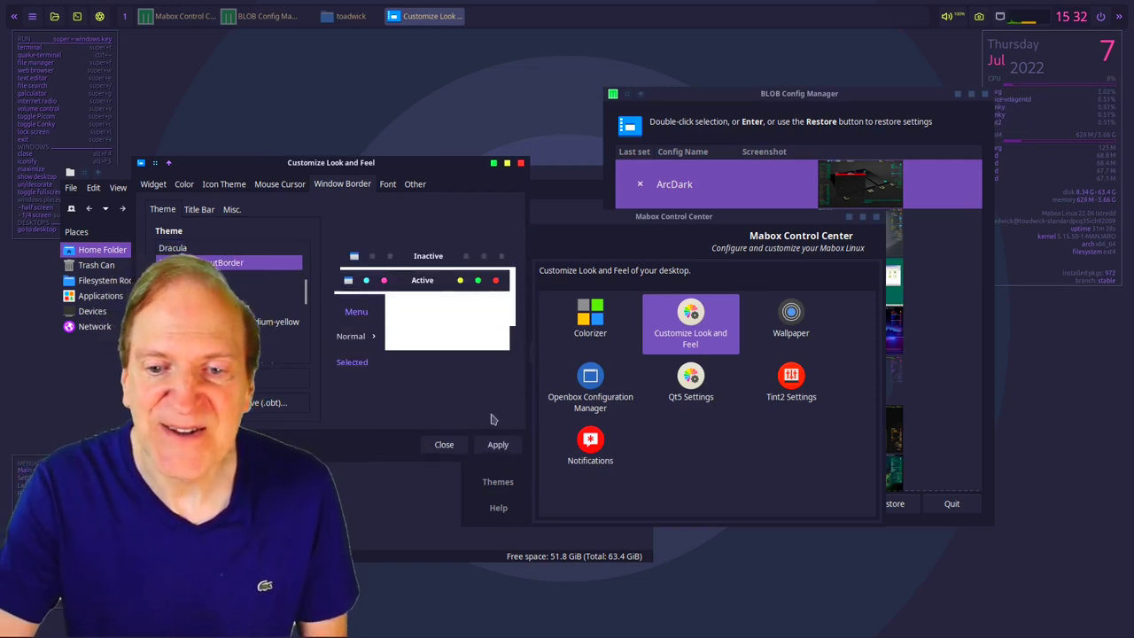
click(497, 446)
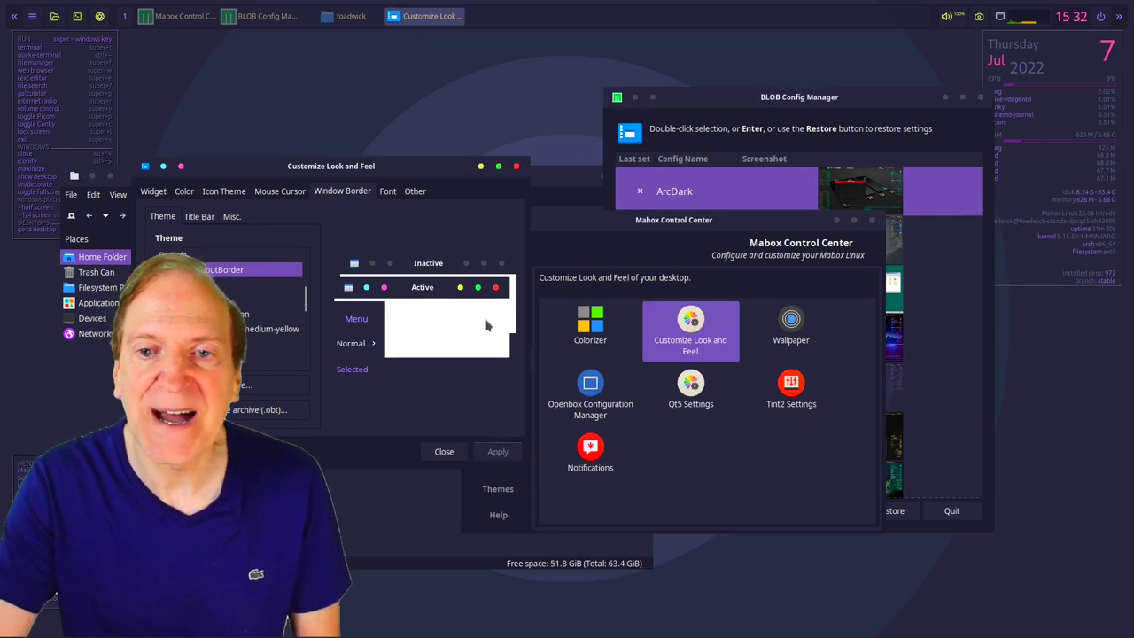
- Move the Customize Look and Feel window aside and preview the gruvbox-mabox and Mabox-Cyberpunk-Neon window border themes
drag(390, 174, 417, 145)
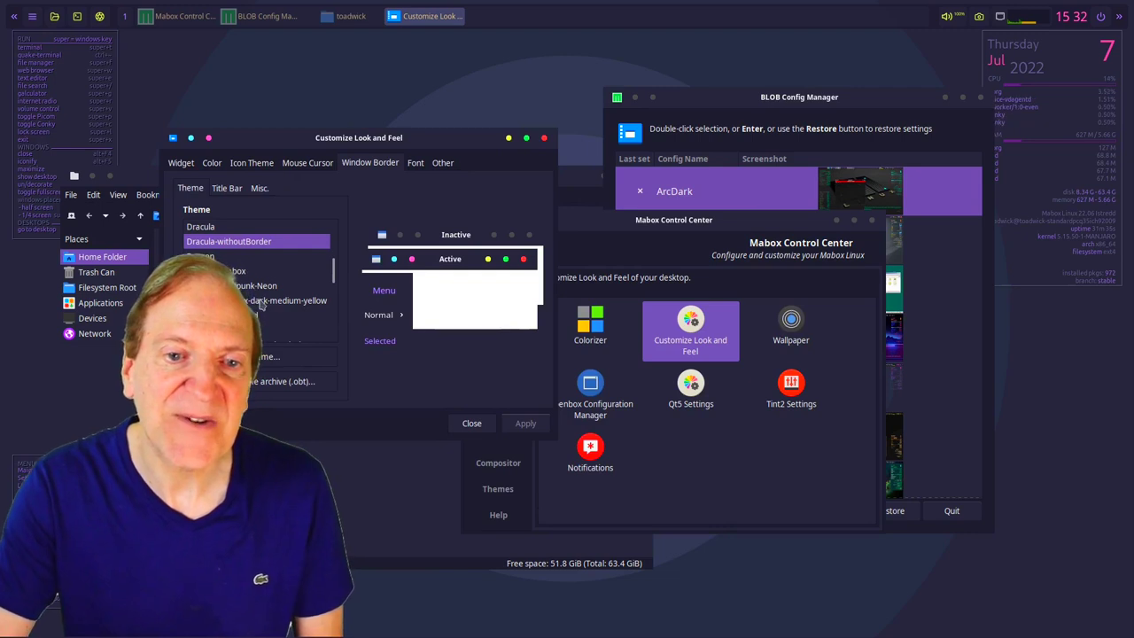
drag(410, 142, 437, 132)
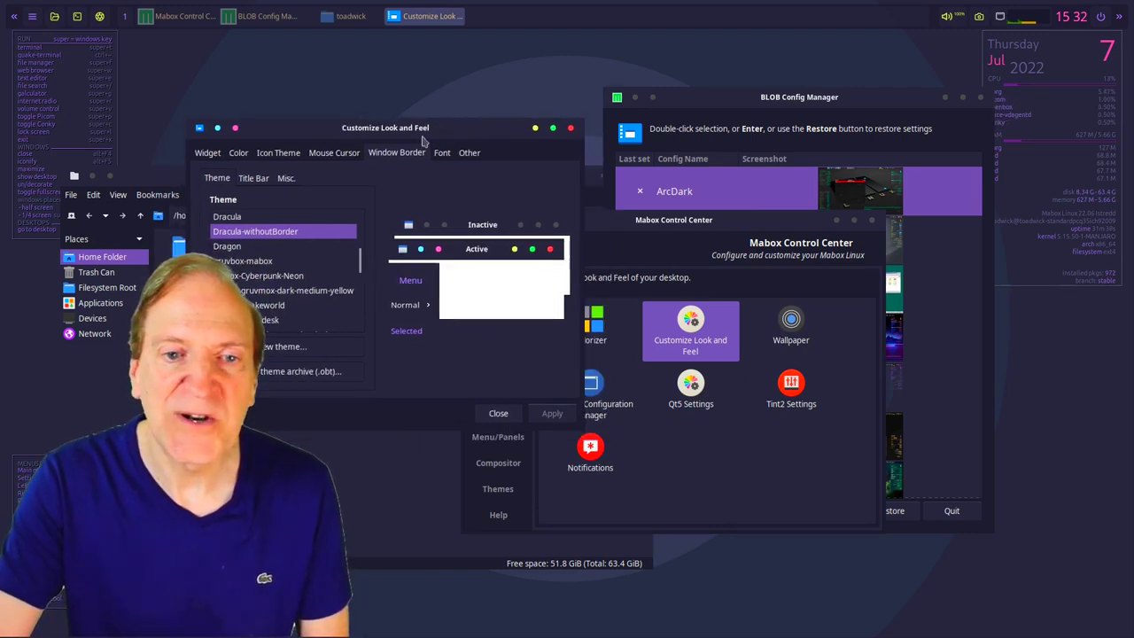
click(261, 264)
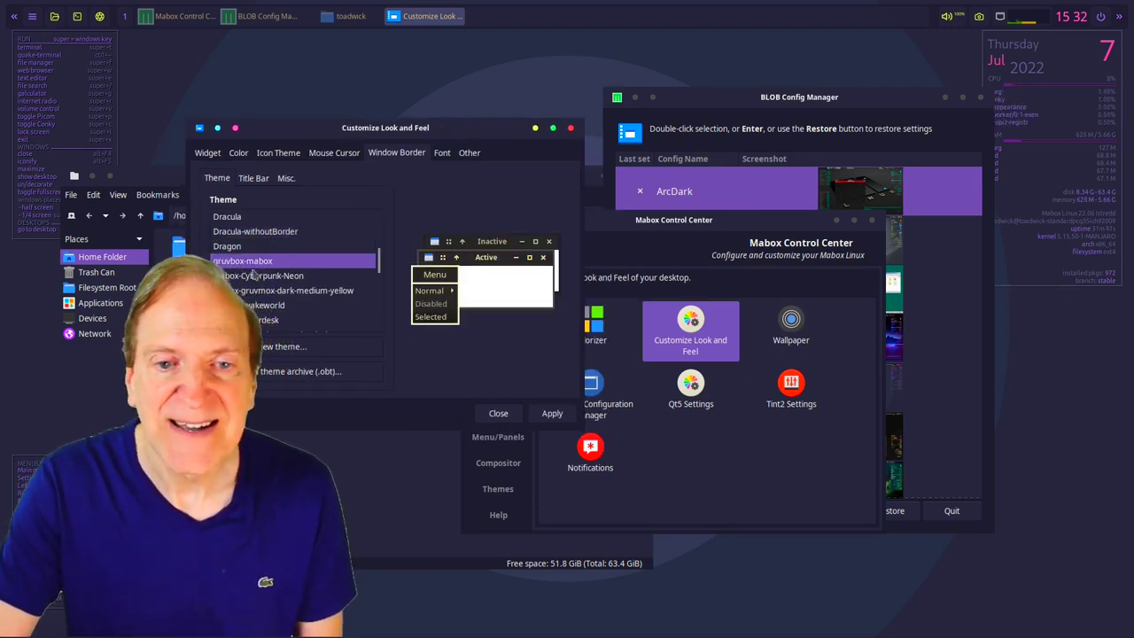
click(254, 278)
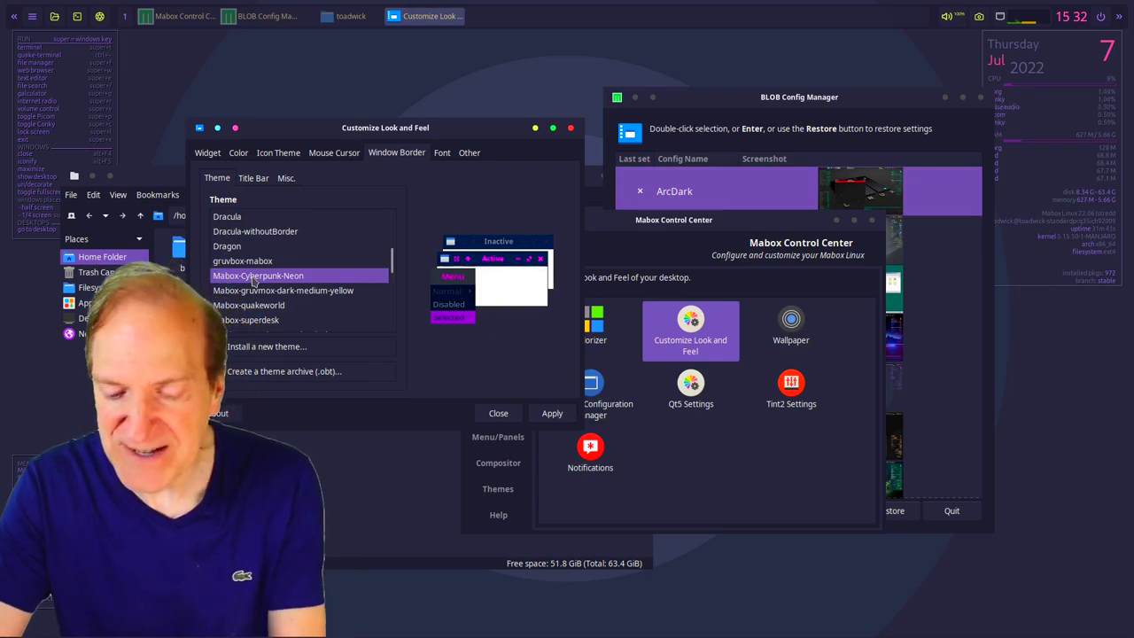
key(Down)
key(Up)
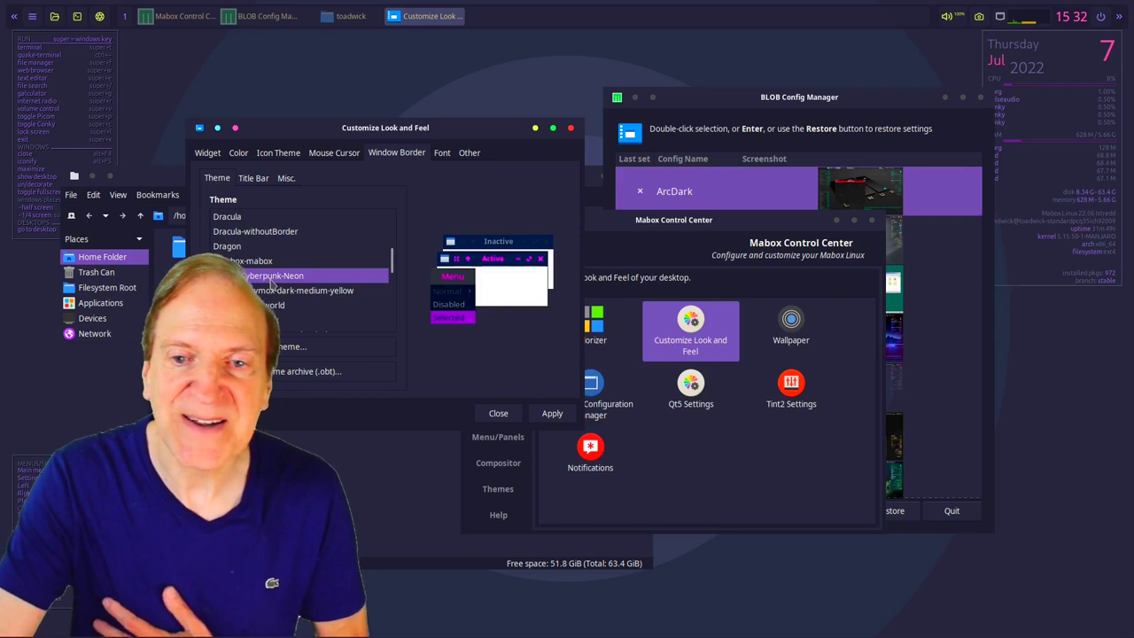
- Apply the Mabox-Cyberpunk-Neon window border theme and preview Mabox-quakeworld
click(544, 414)
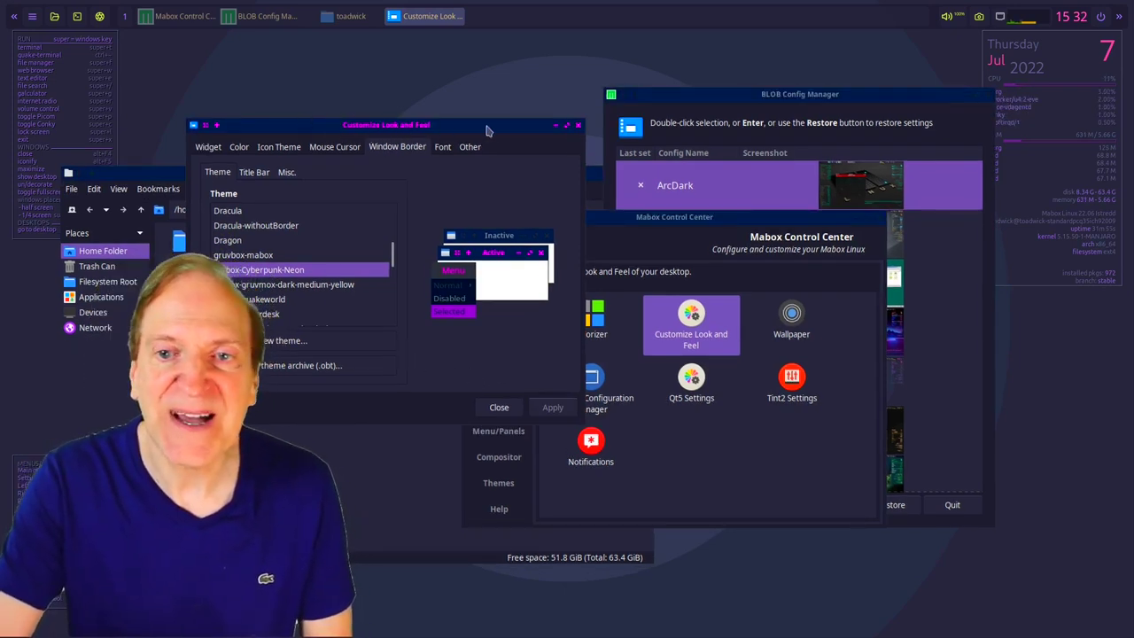
click(280, 287)
scroll(281, 301, down, 2)
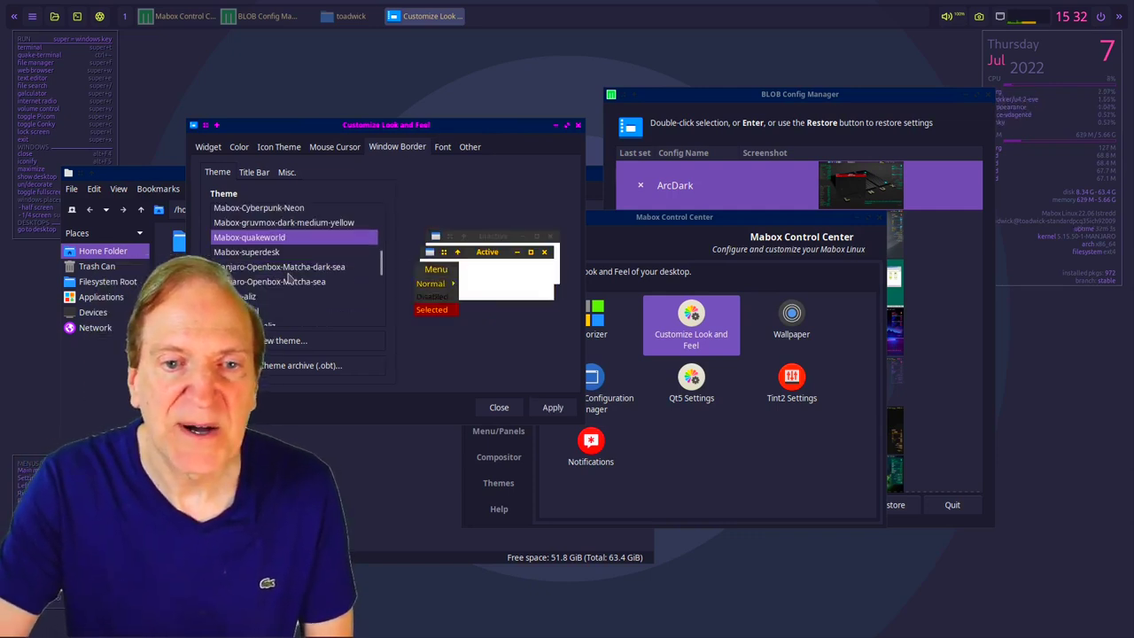
- Preview the window border themes from Manjaro-Openbox-Matcha-dark-sea through Matcha-aliz to Matcha-dark-pueril
click(268, 266)
key(Down)
key(Down)
key(Down)
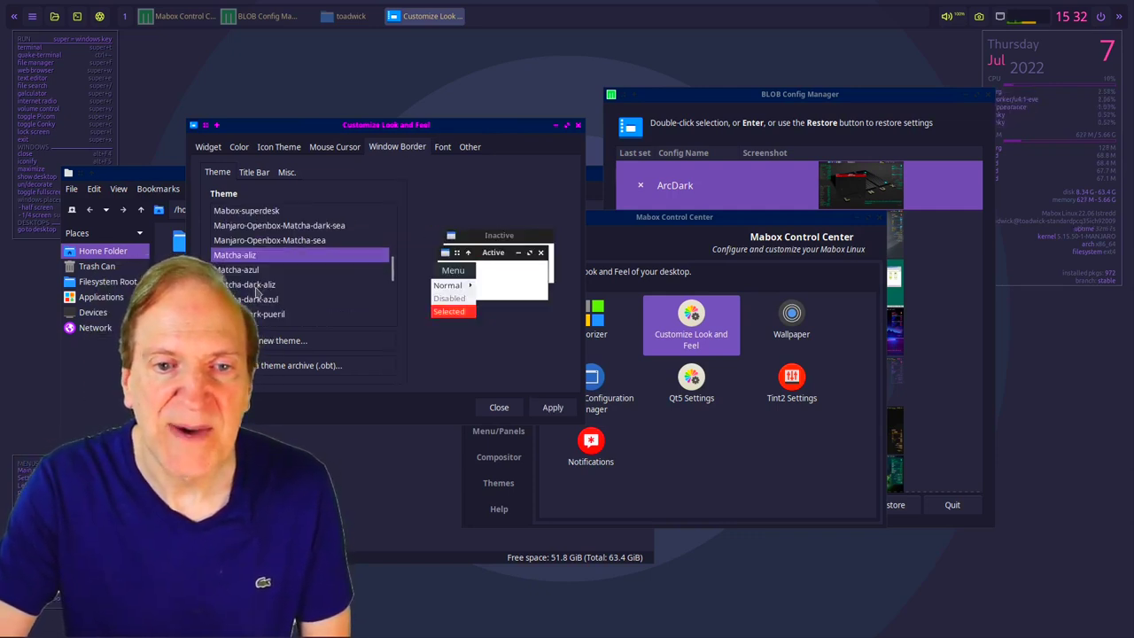
key(Down)
key(Down)
key(Down)
key(Down)
key(Down)
key(Down)
key(Down)
key(Down)
key(Down)
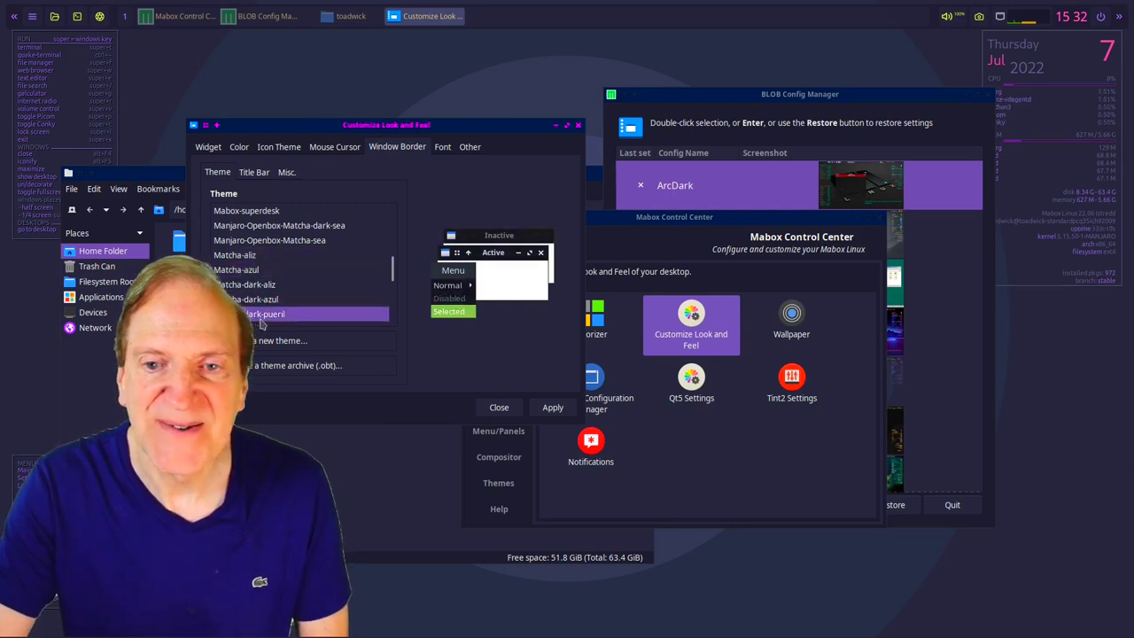
- Preview the Micro95 window border theme and apply MBcolors
key(Down)
key(Down)
key(Down)
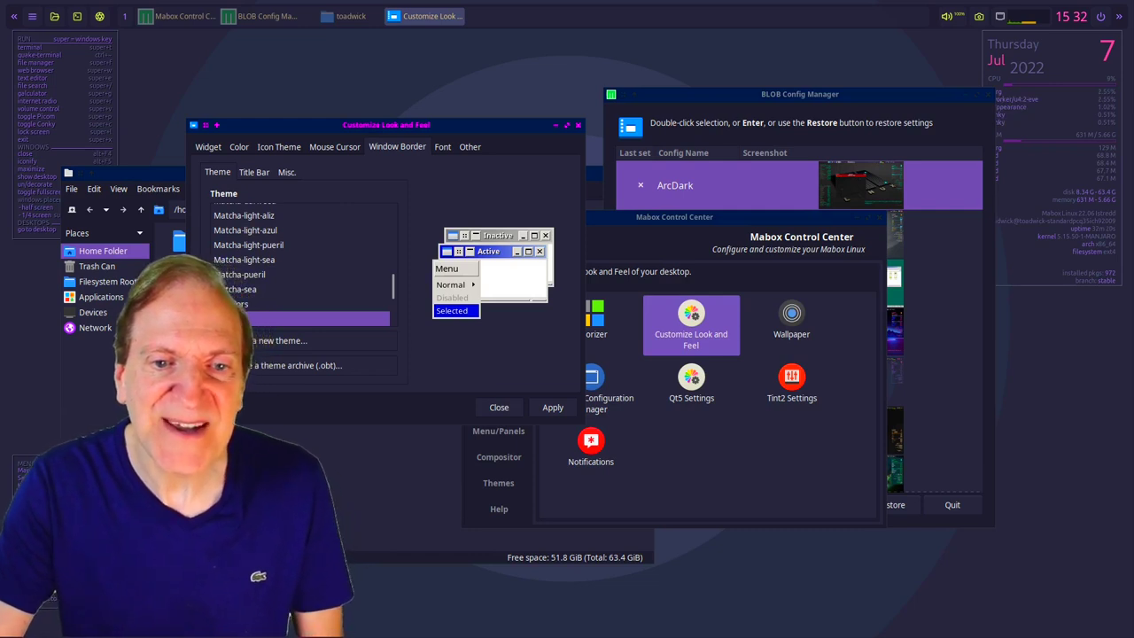
key(Up)
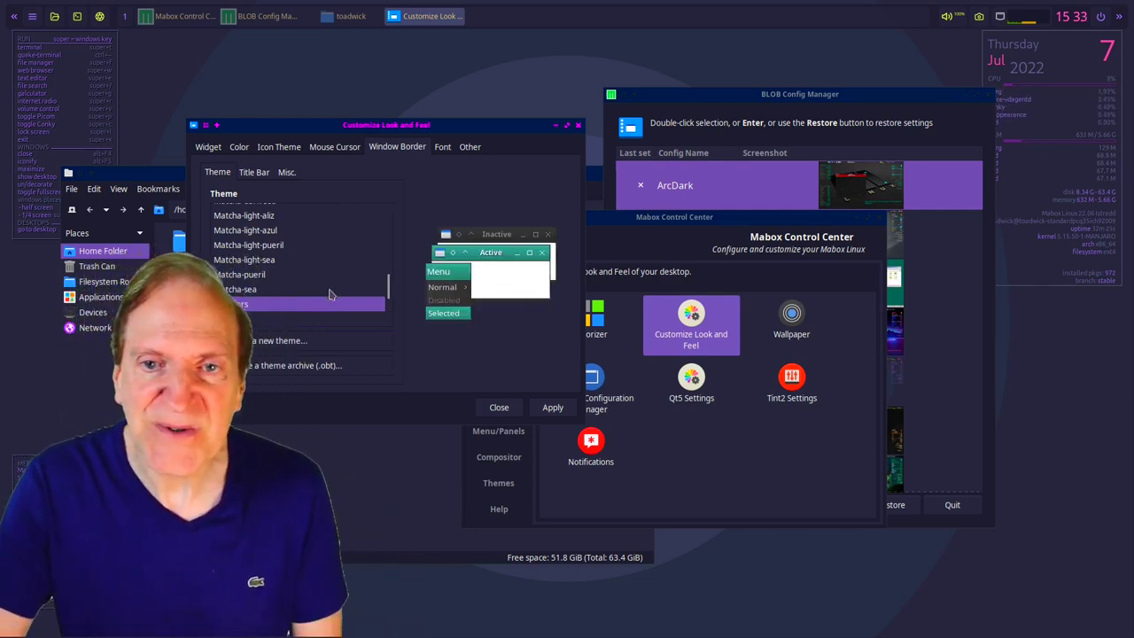
click(549, 409)
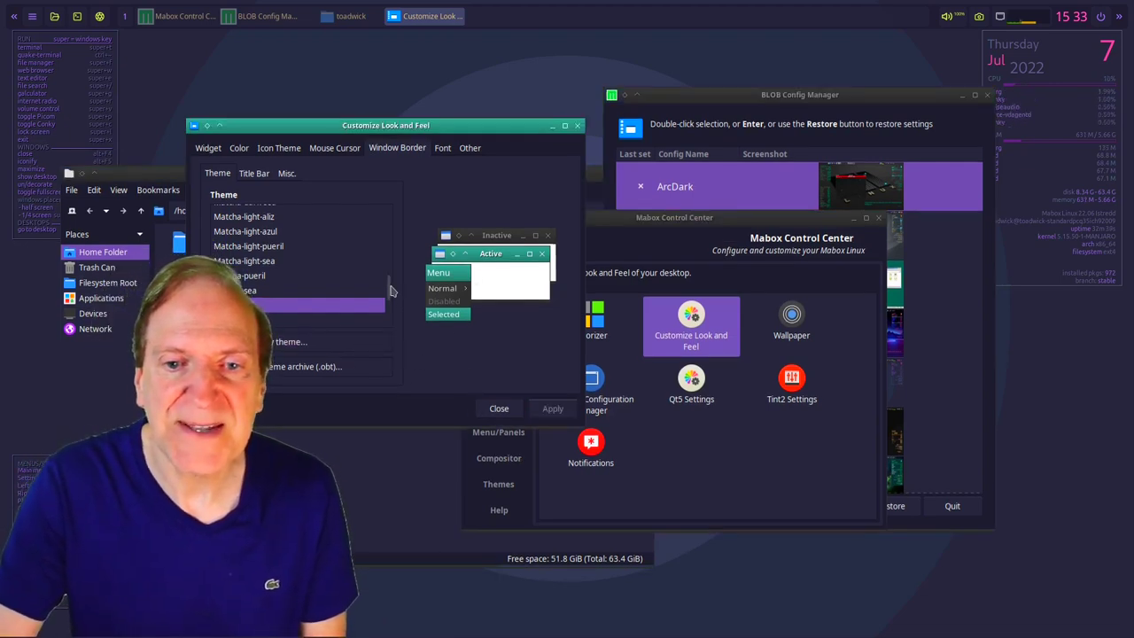
- Browse the remaining window border themes and apply Adapta-Openbox-Nokto-Maia
scroll(392, 296, down, 1)
scroll(390, 298, down, 4)
click(259, 289)
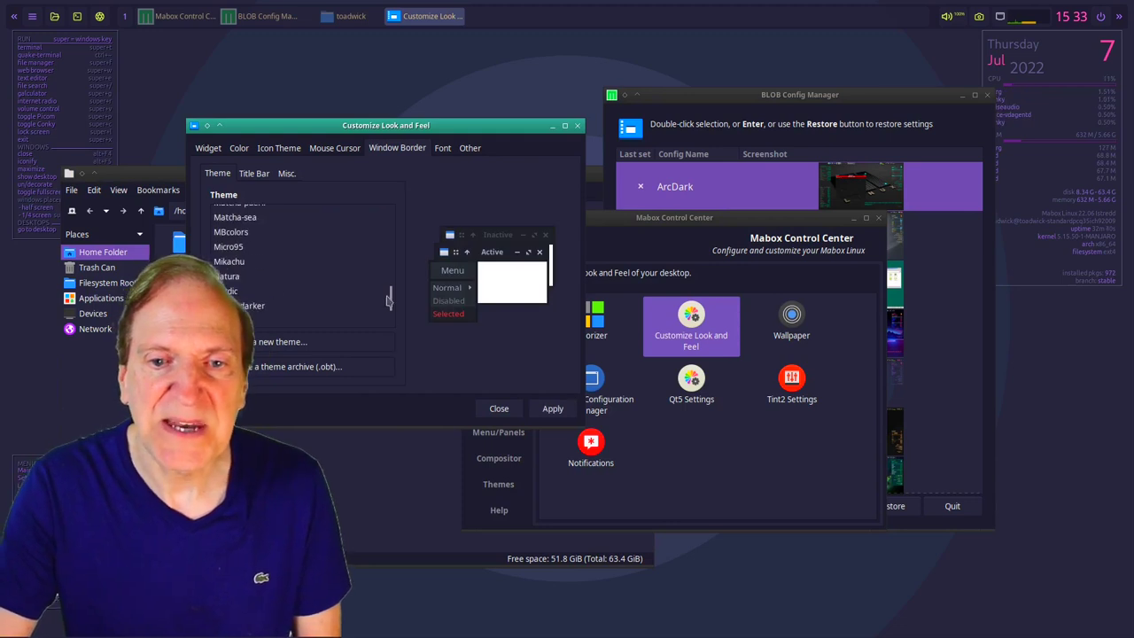
drag(388, 300, 384, 213)
click(257, 227)
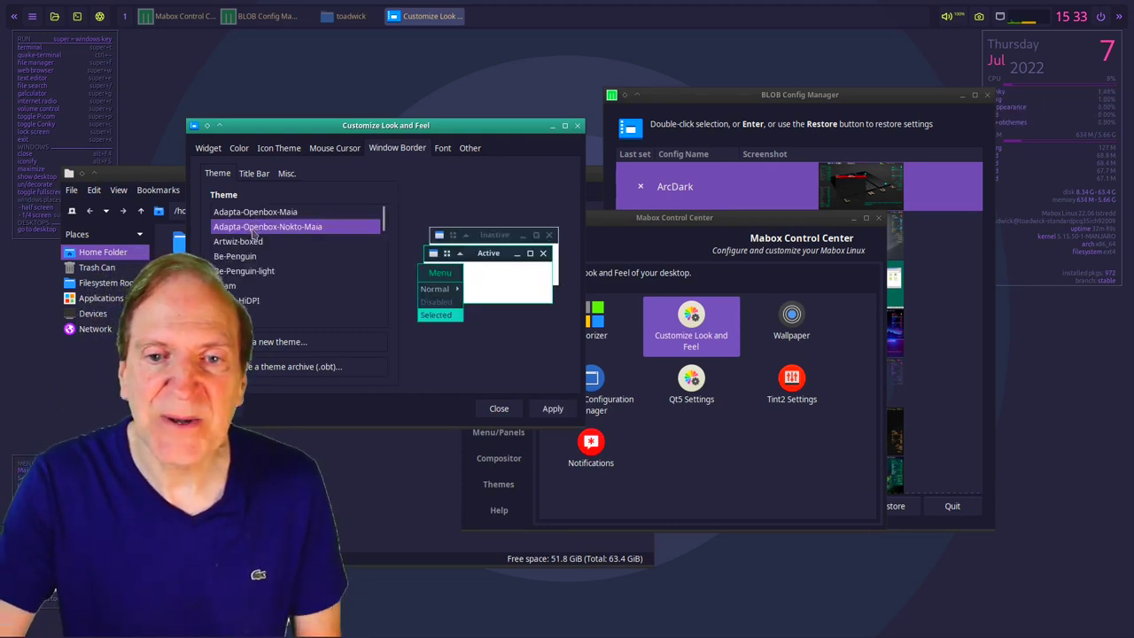
click(553, 409)
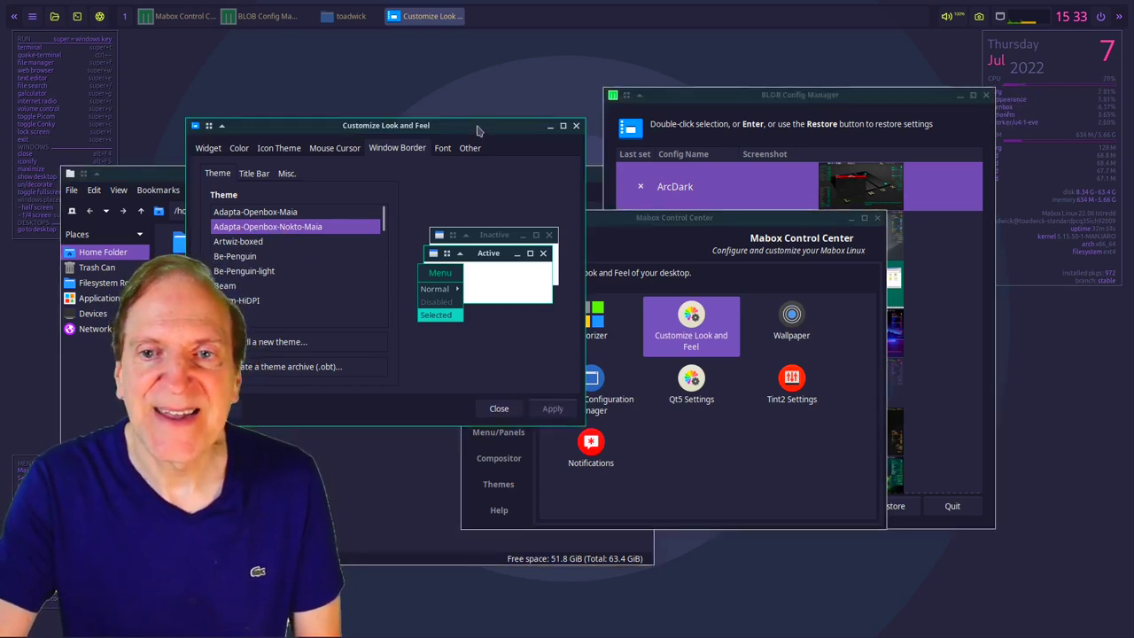
- Show the icon themes and move the Customize Look and Feel window clear of the file manager's first folders
drag(477, 130, 500, 127)
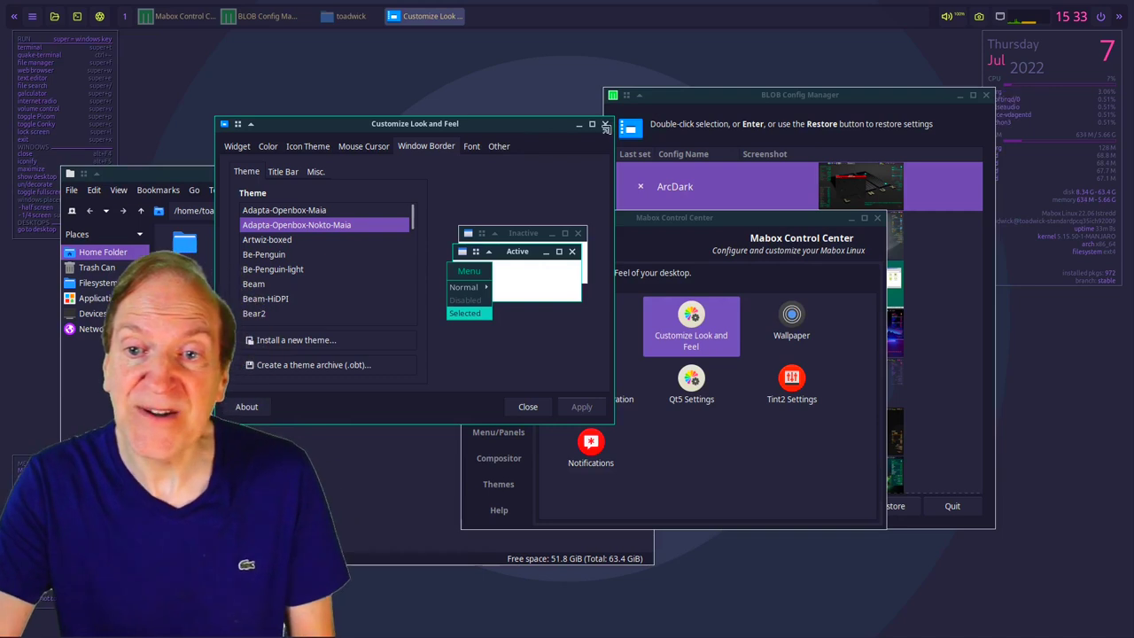
click(319, 146)
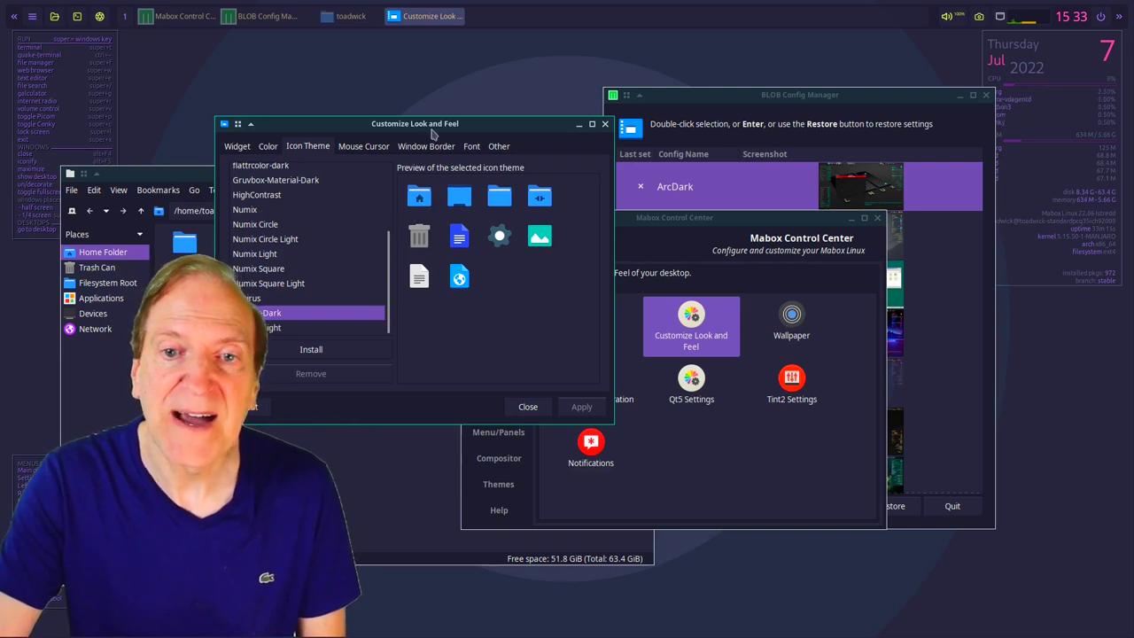
drag(433, 130, 575, 139)
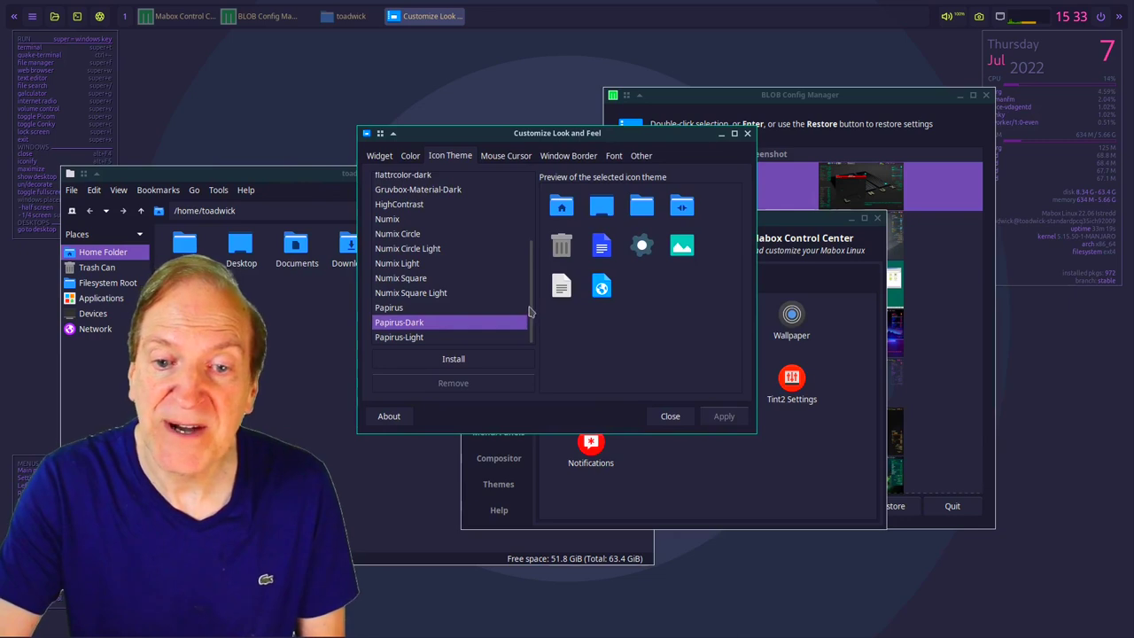
- Preview icon themes including Gruvbox-Material-Dark, flattrcolor-dark, FlattrColor, Chicago95, BeautyLine, Adwaita and Numix
scroll(530, 312, up, 5)
click(426, 299)
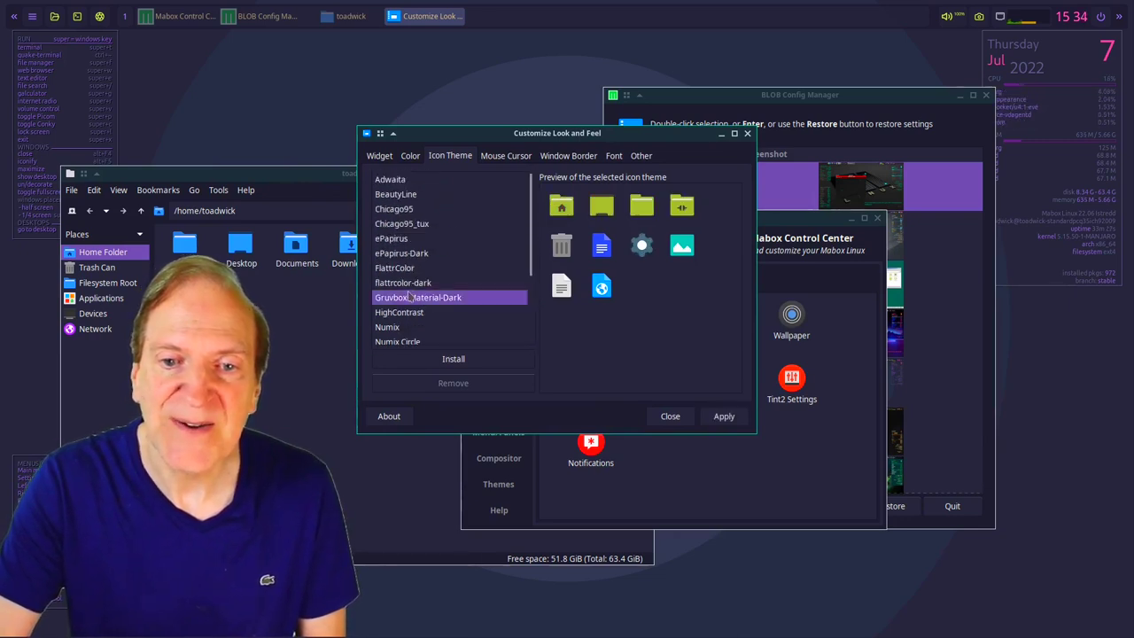
click(402, 284)
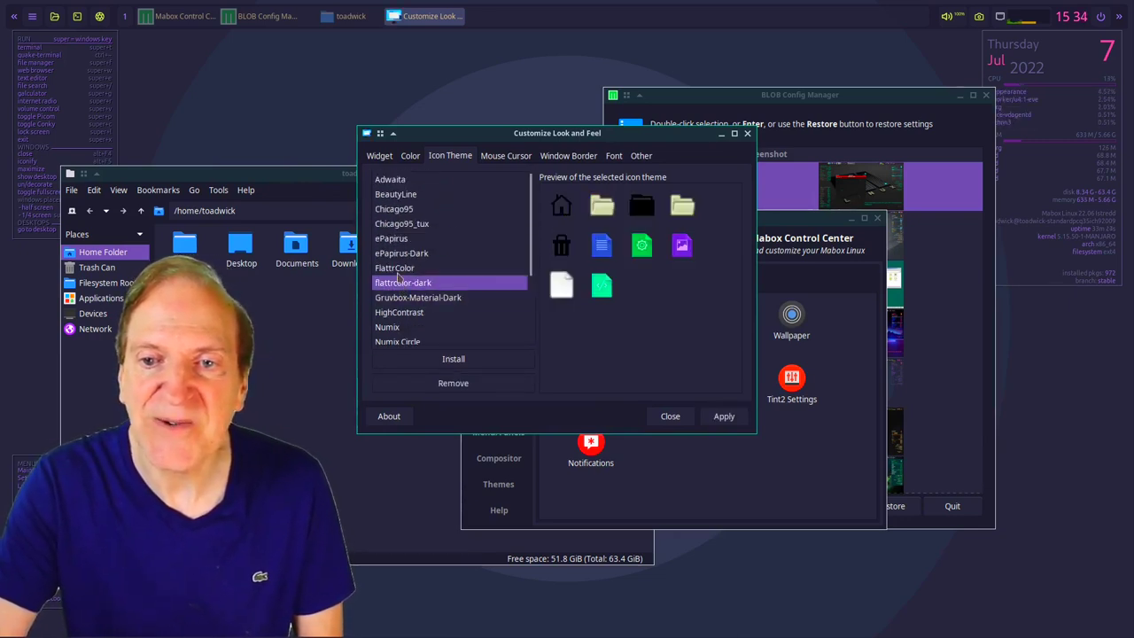
click(403, 269)
click(401, 209)
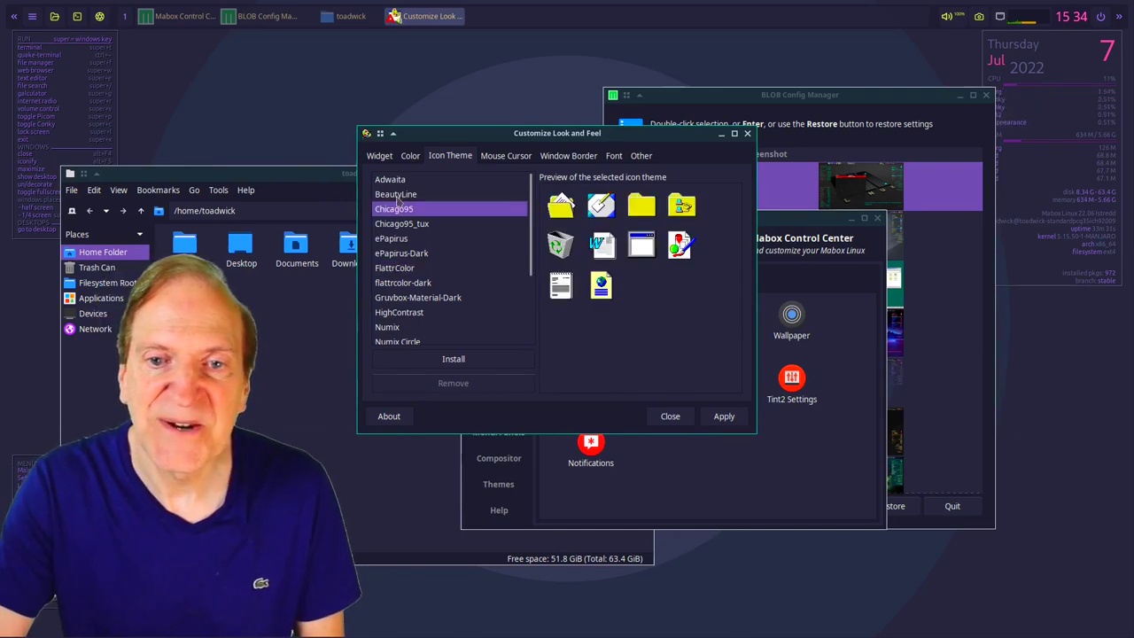
click(397, 197)
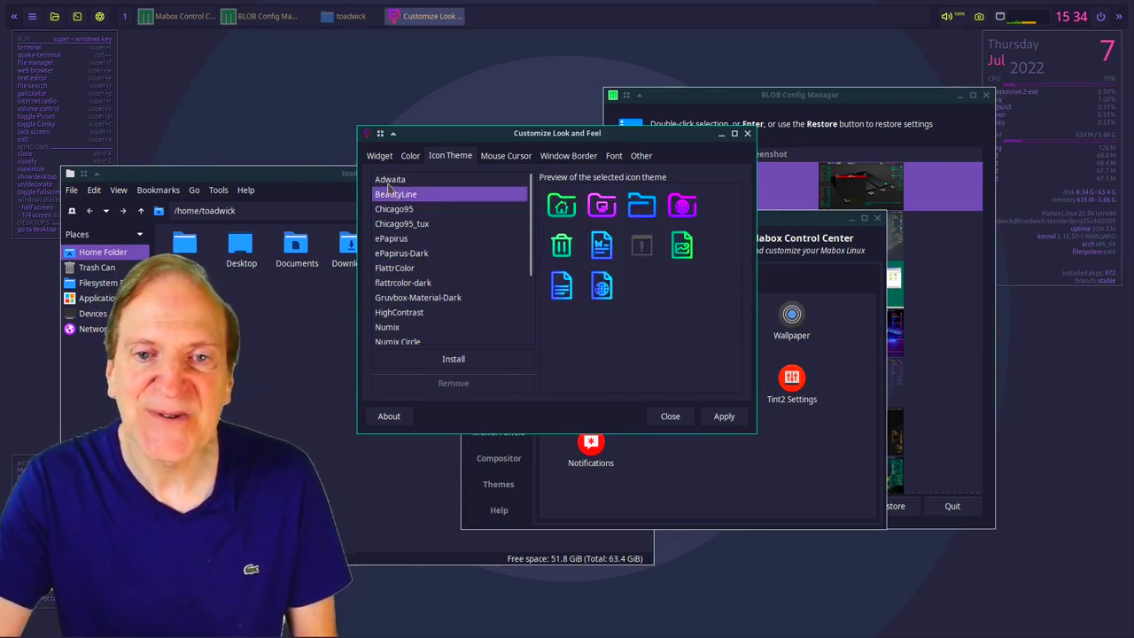
click(389, 182)
click(391, 300)
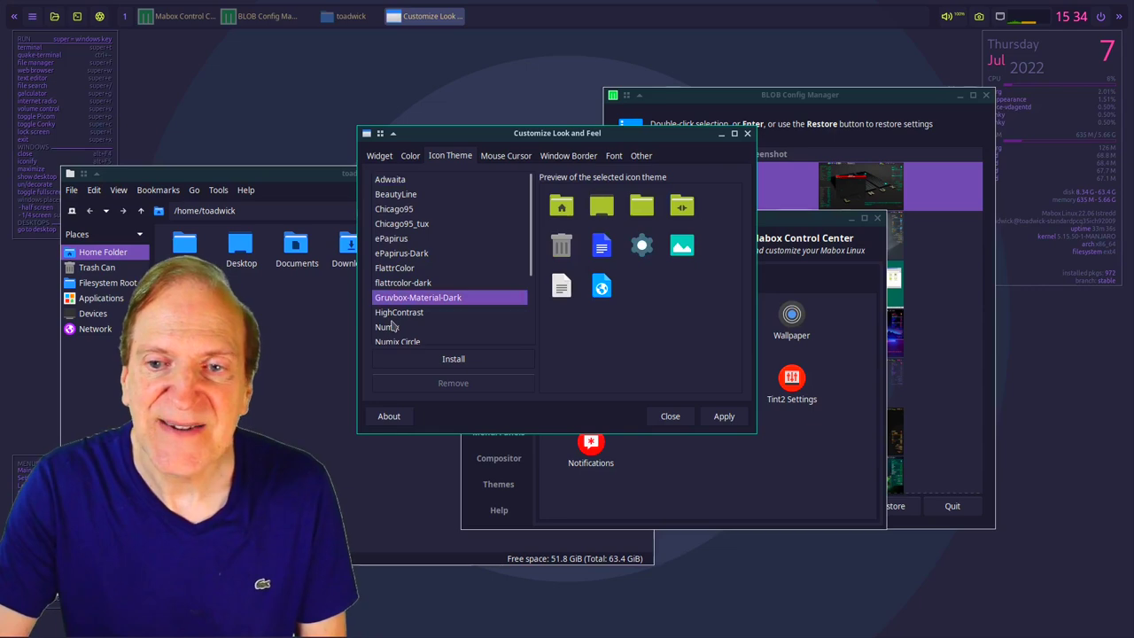
click(390, 327)
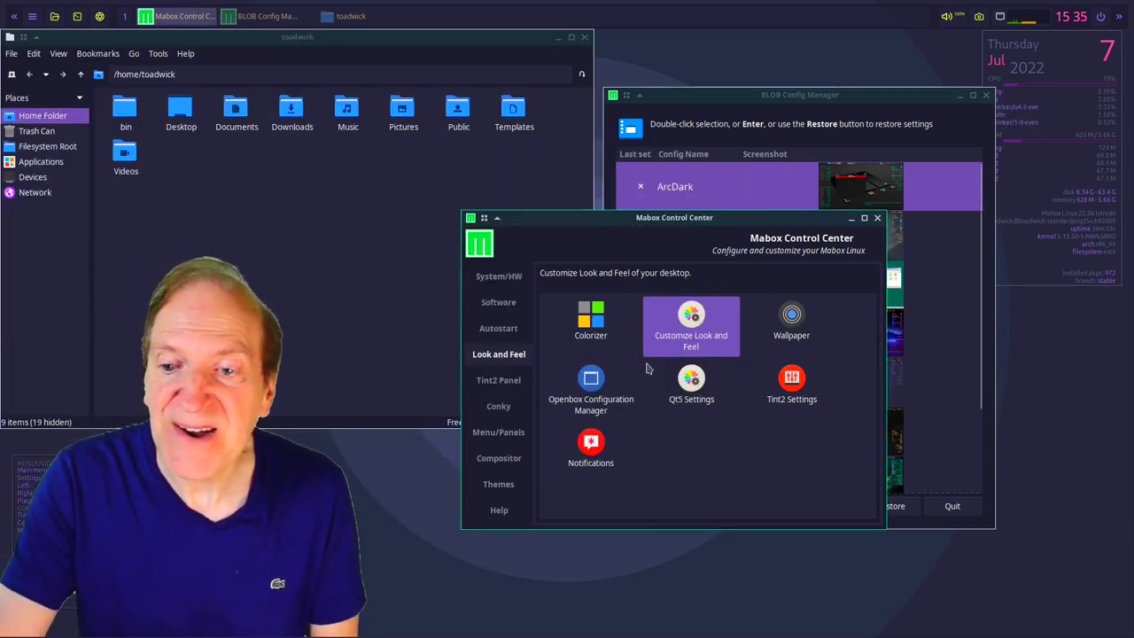
- Apply the blue planet wallpaper with the Wallpaper tool of Mabox Control Center and reveal the bare desktop
click(791, 321)
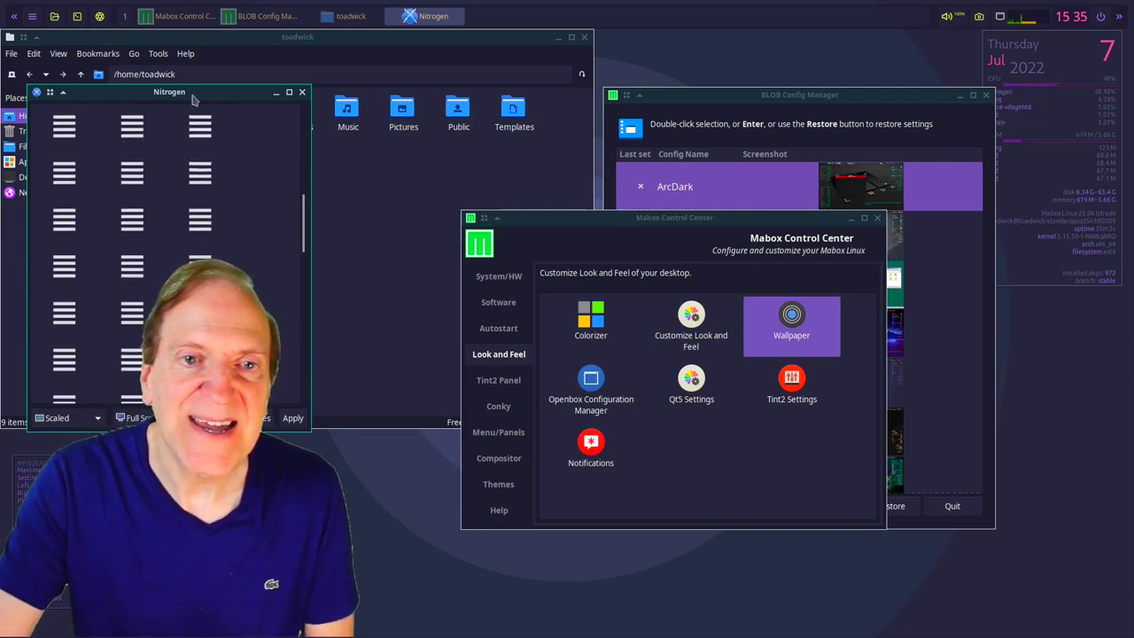
drag(194, 100, 426, 171)
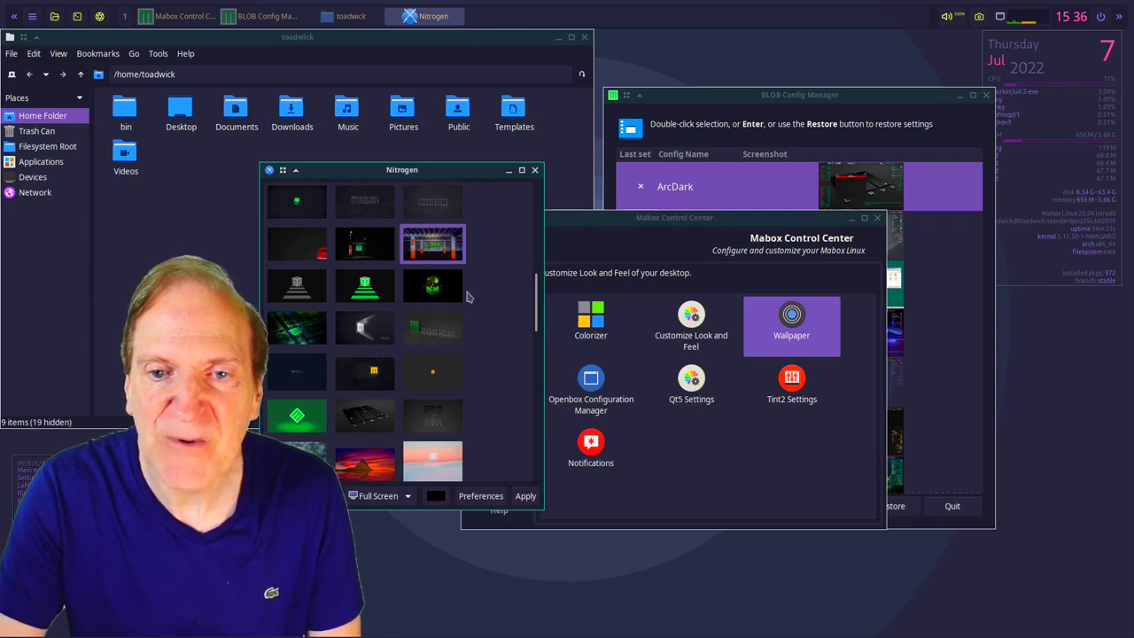
scroll(300, 330, down, 5)
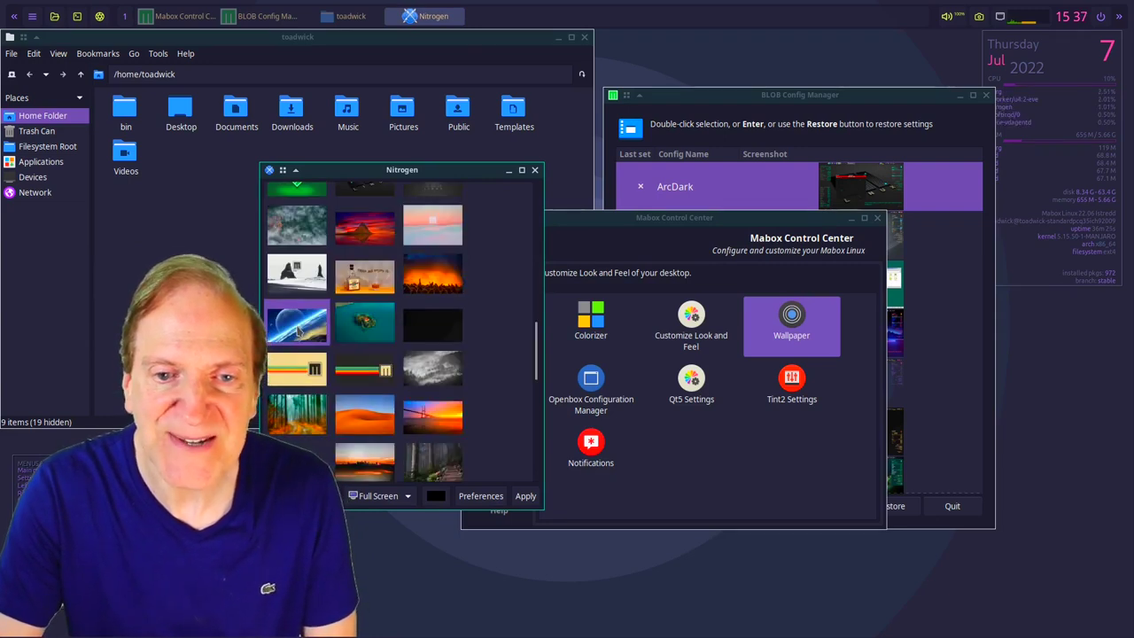
click(525, 496)
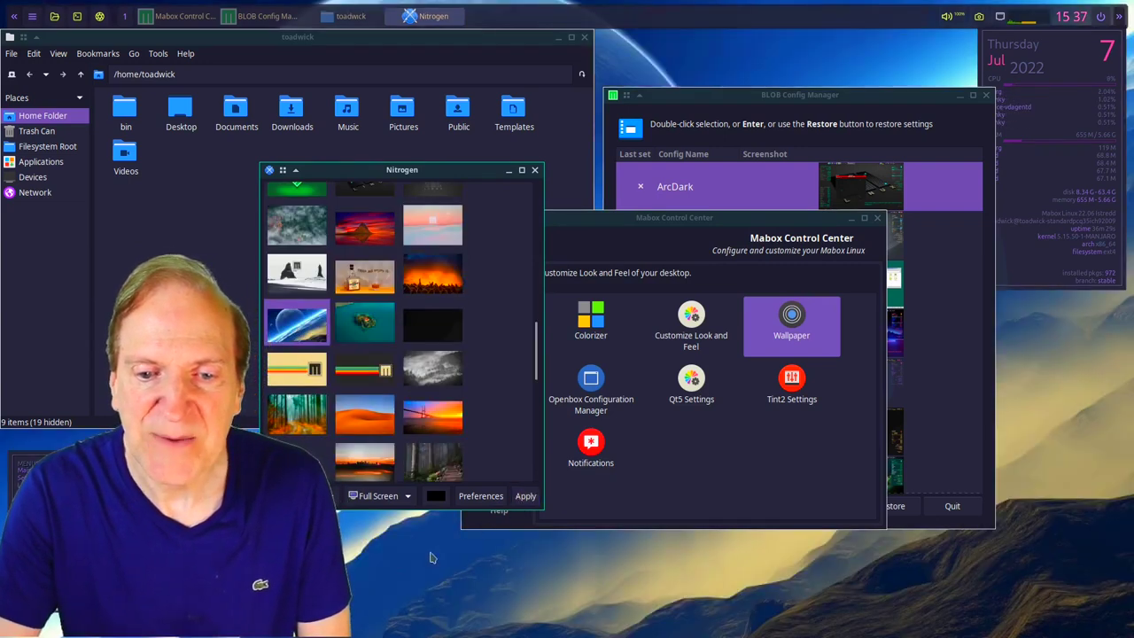
key(super+d)
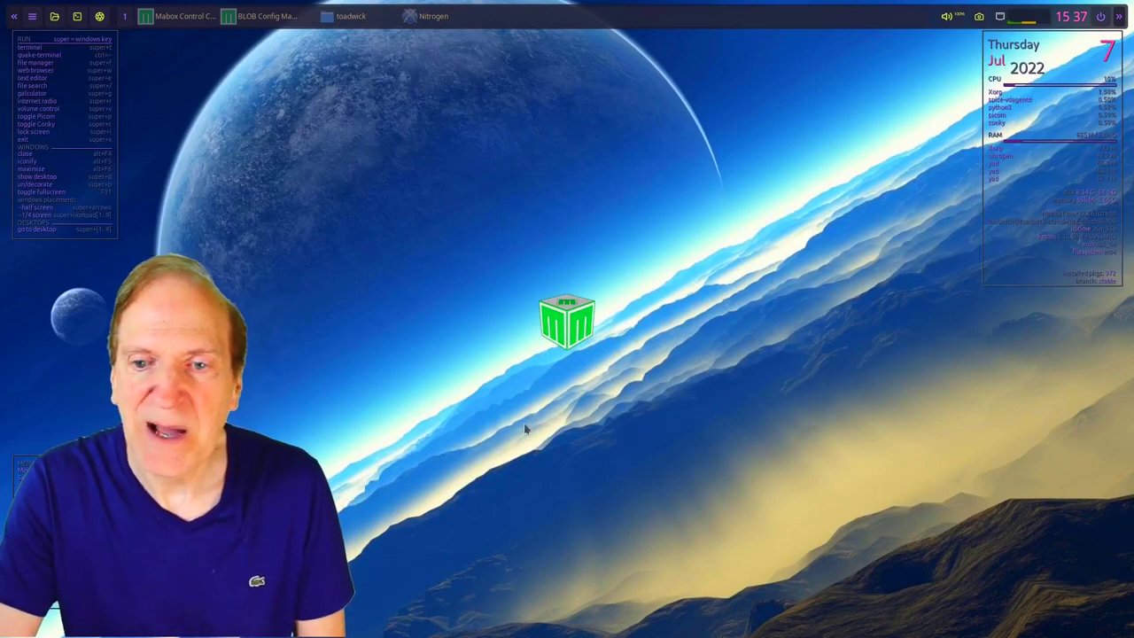
- Bring back the windows, apply the neon mountain wallpaper in Nitrogen and show the bare desktop again
key(super+d)
key(super+d)
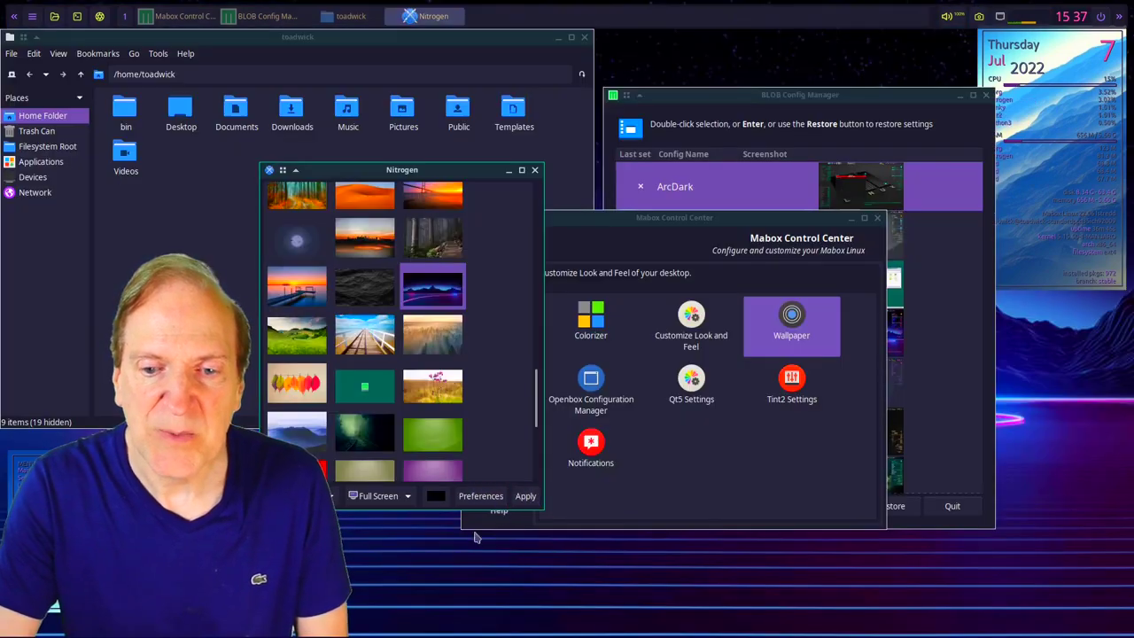
key(super+d)
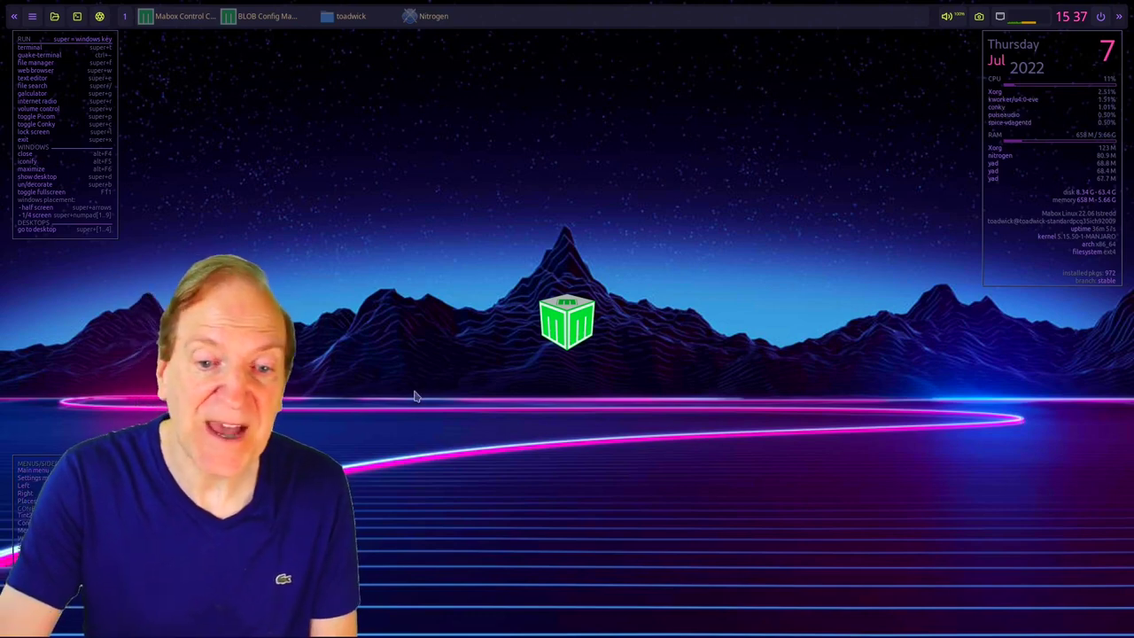
- Disable the logo_mbcolor.conkyrc Conky in Conky Manager, apply the selection and close the manager
right_click(300, 363)
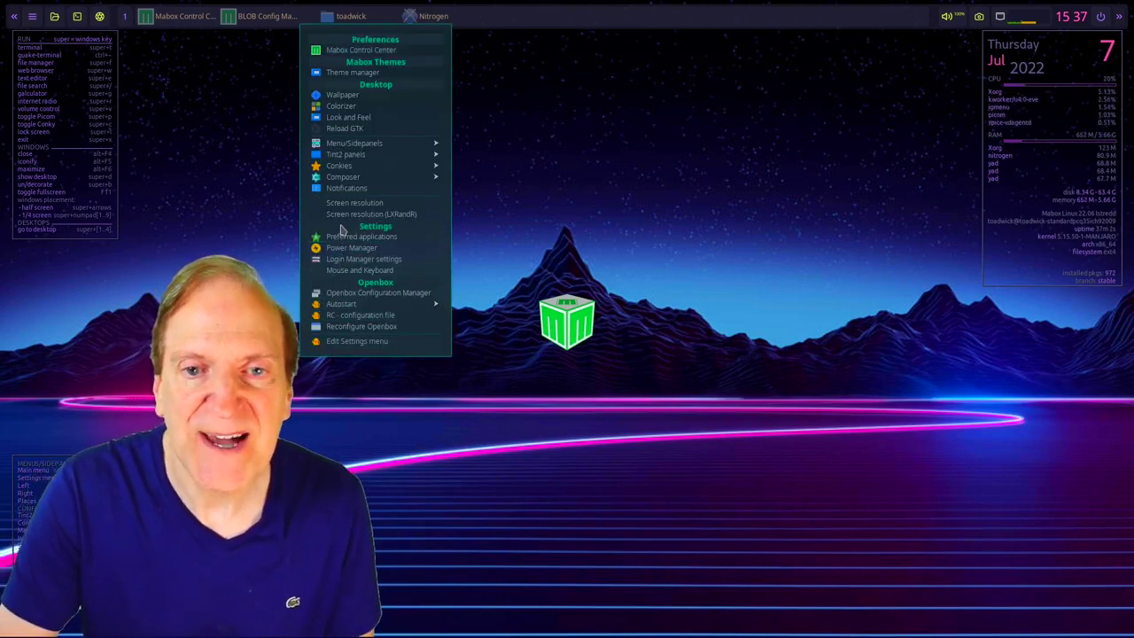
mouse_move(339, 166)
click(503, 53)
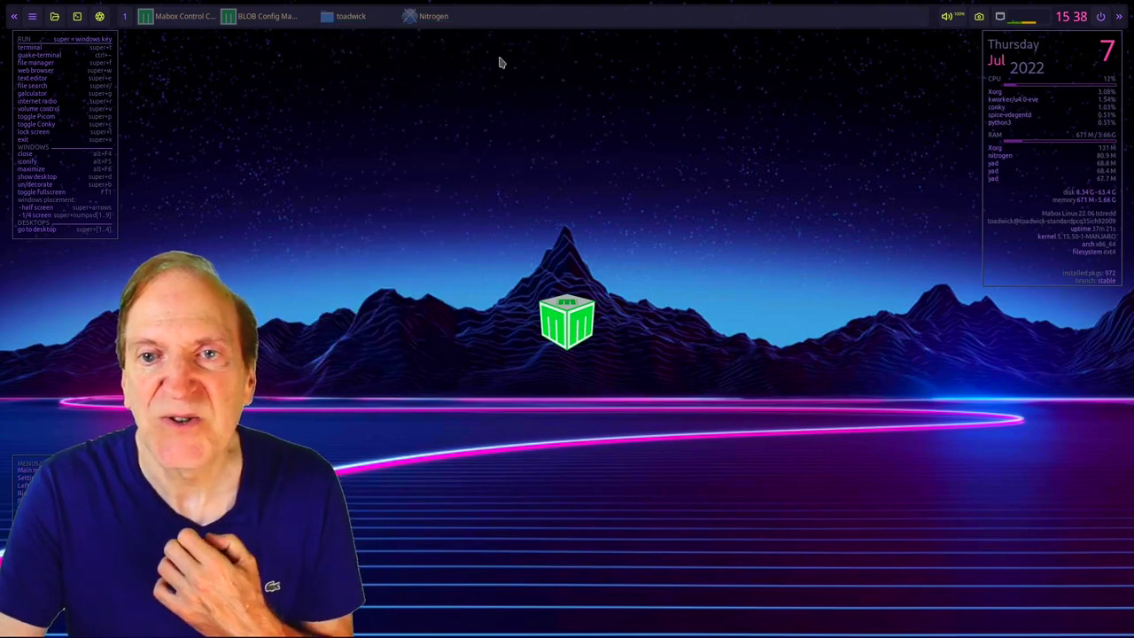
click(483, 303)
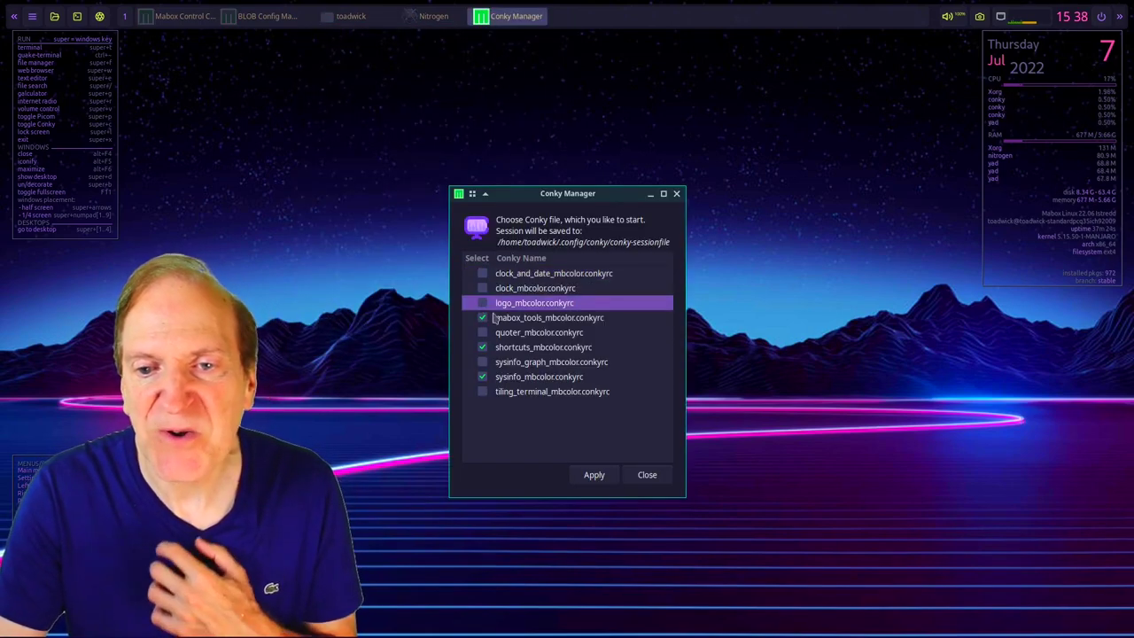
click(593, 475)
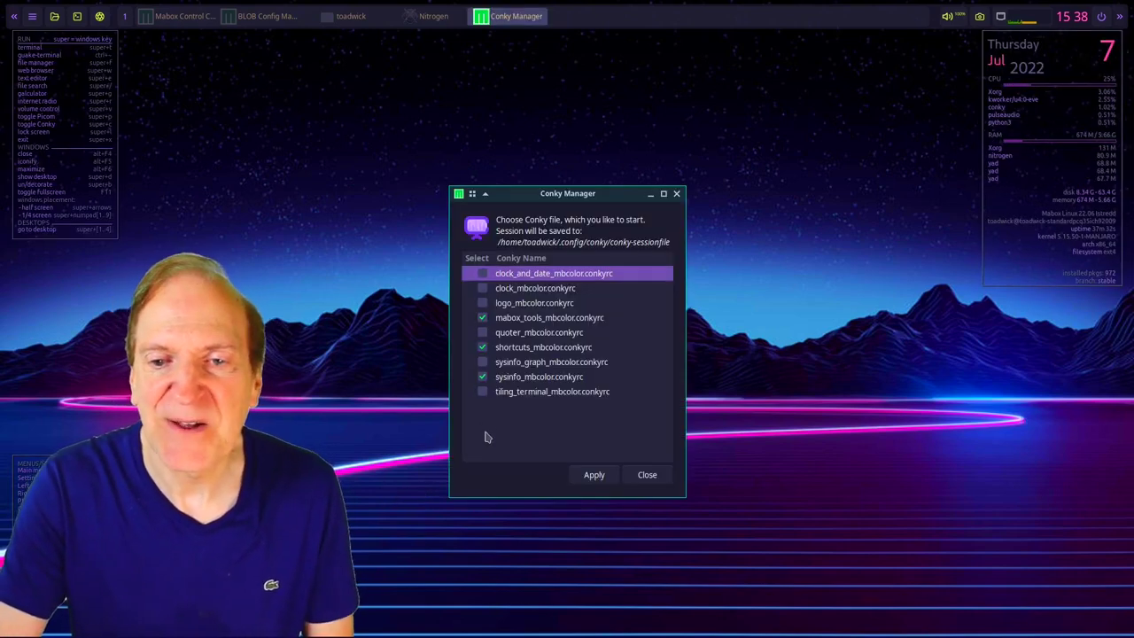
key(Escape)
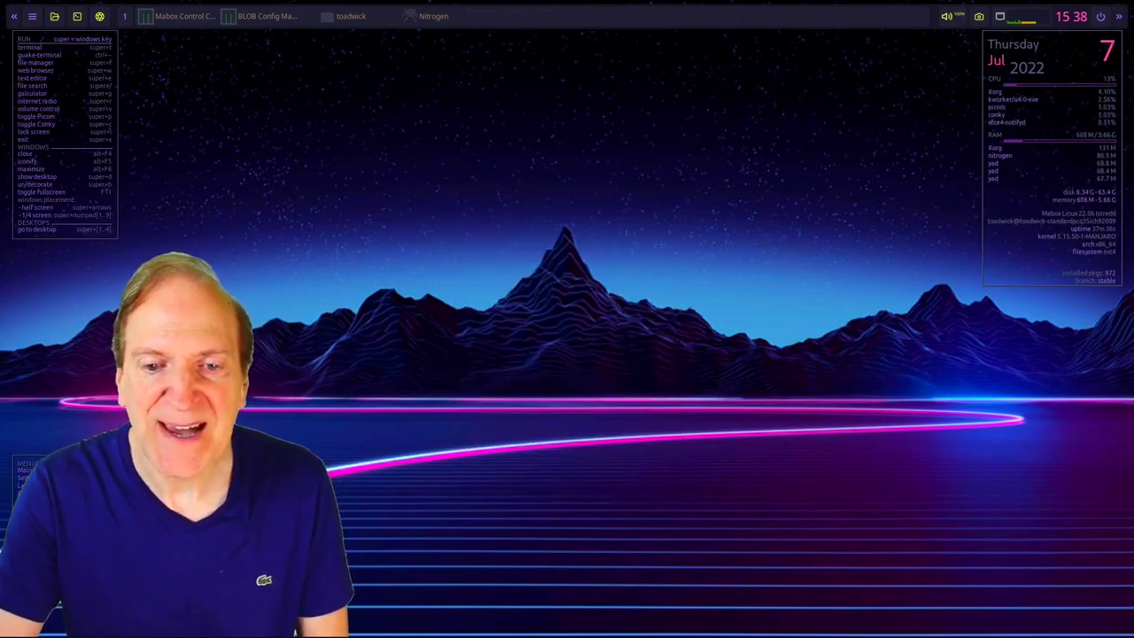
- Open a new Nitrogen window over the bare desktop and set the blue planet image as the wallpaper
key(super)
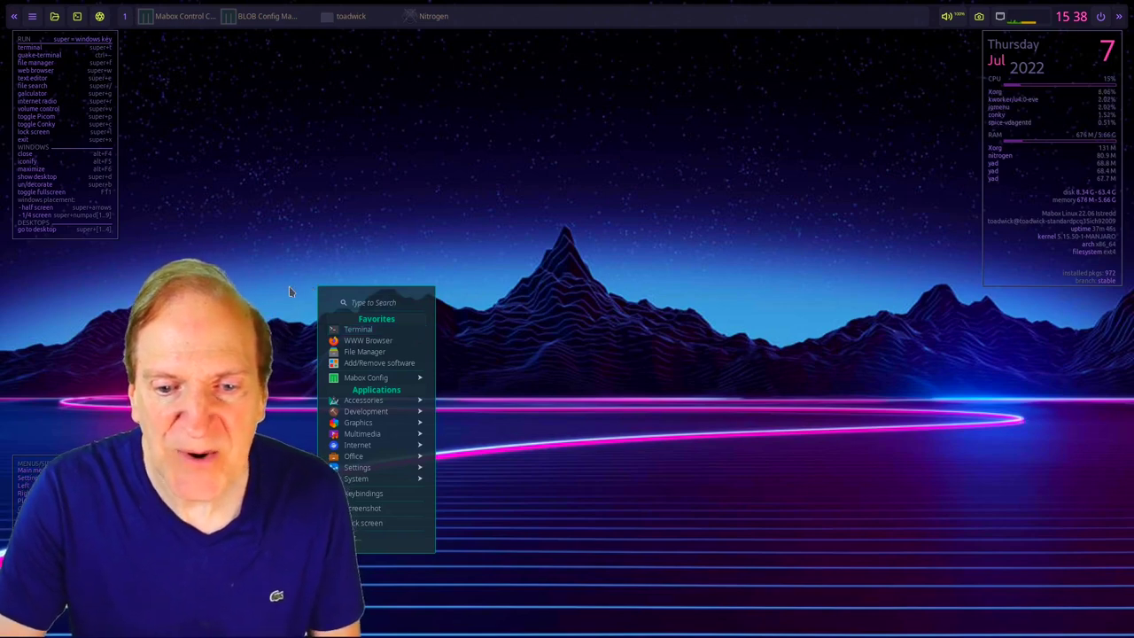
scroll(468, 376, down, 5)
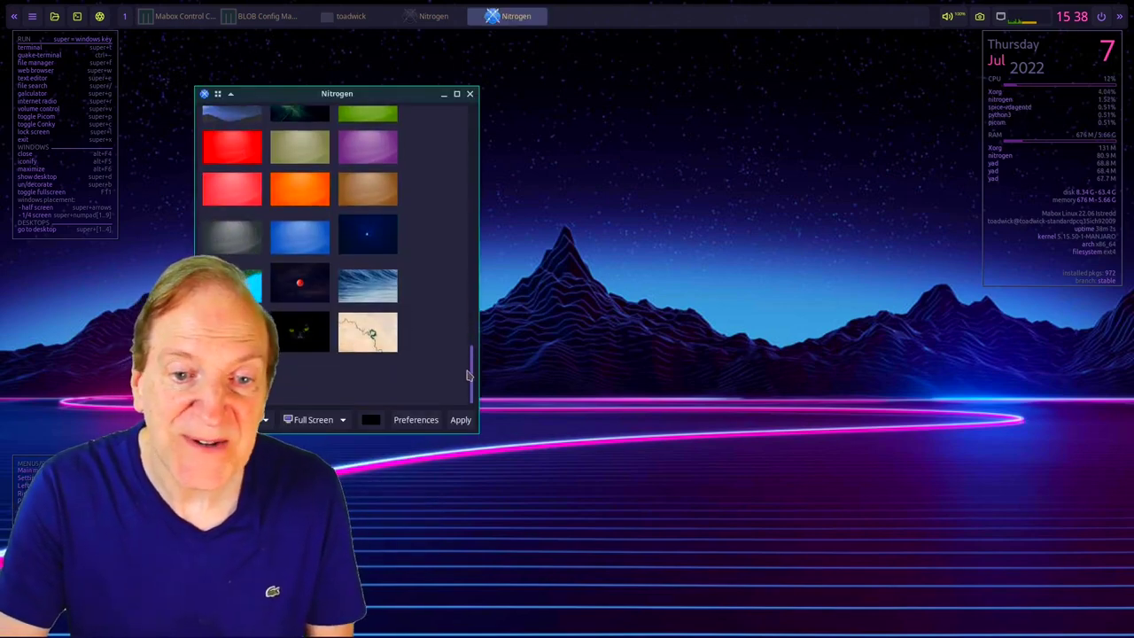
scroll(468, 376, up, 5)
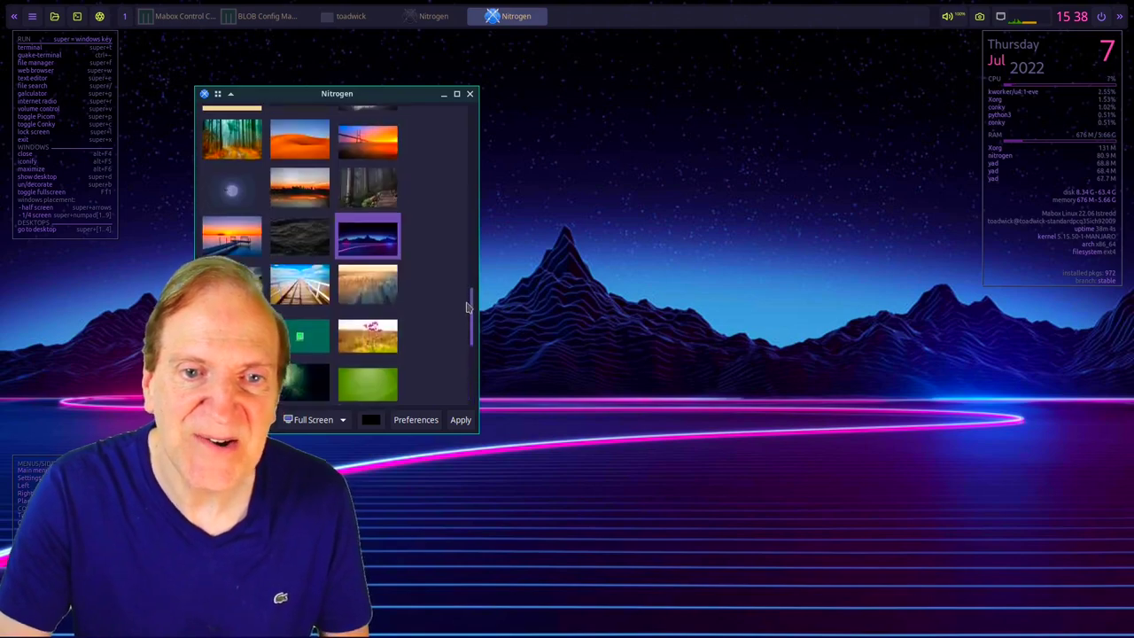
click(232, 252)
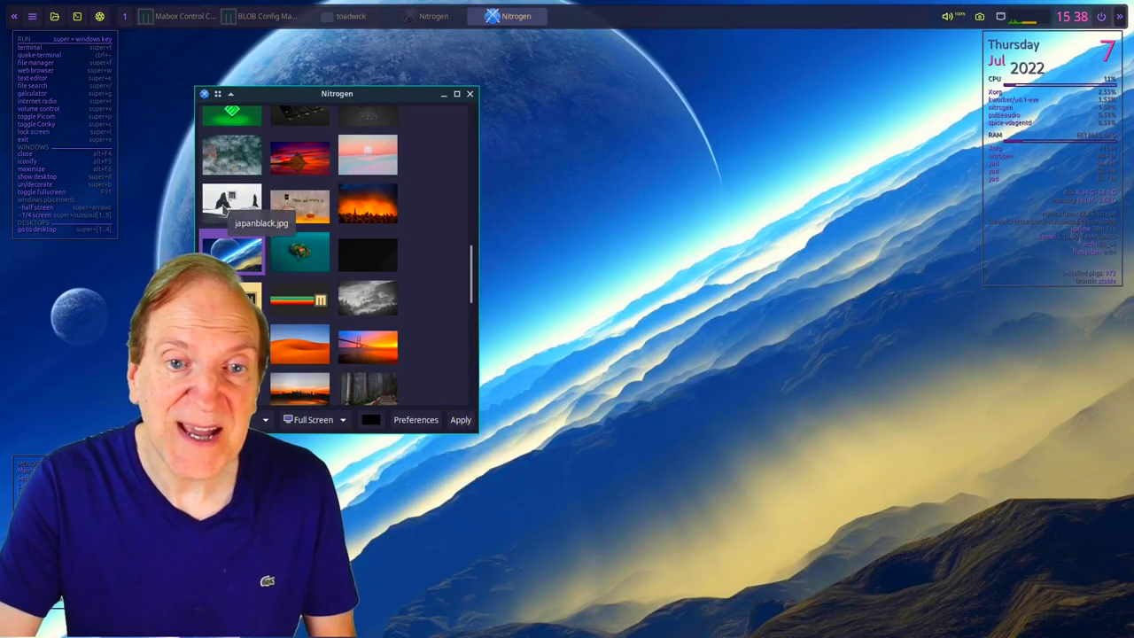
- Try the japanblack.jpg wallpaper and the pink dunes wallpaper with the Mabox logo in Nitrogen
key(Up)
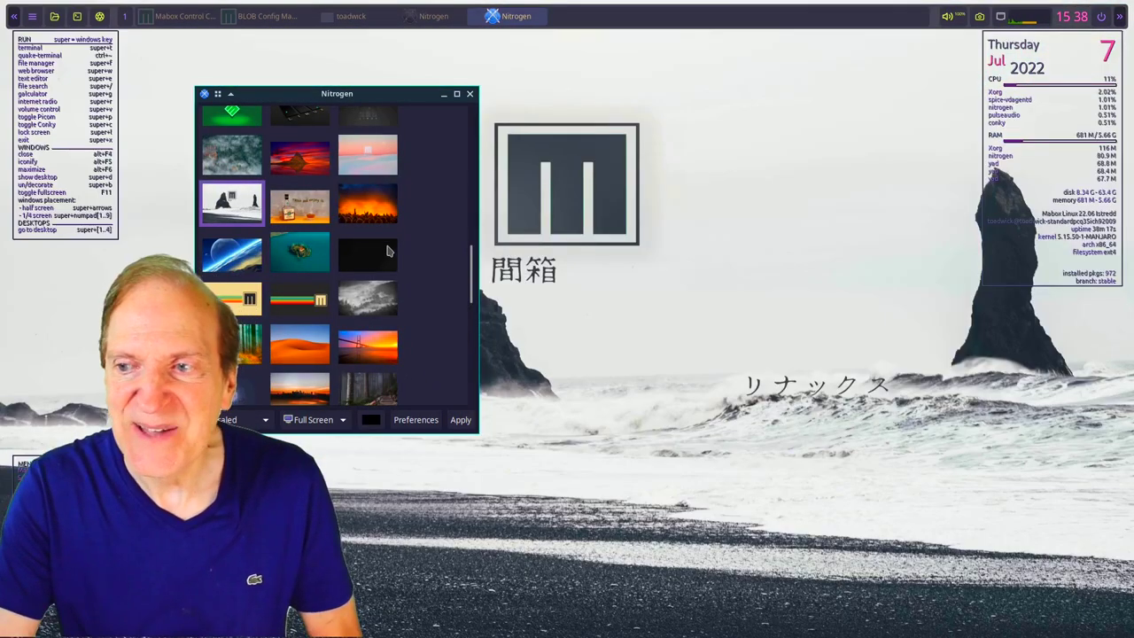
key(Up)
key(Right)
key(Right)
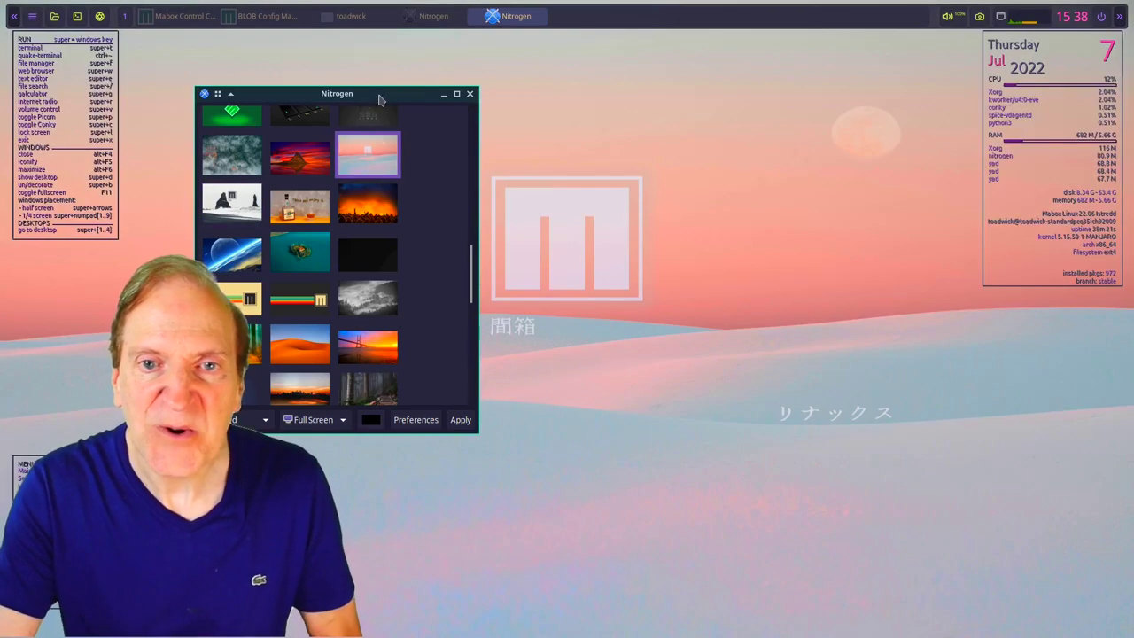
key(alt+F4)
key(alt+Tab)
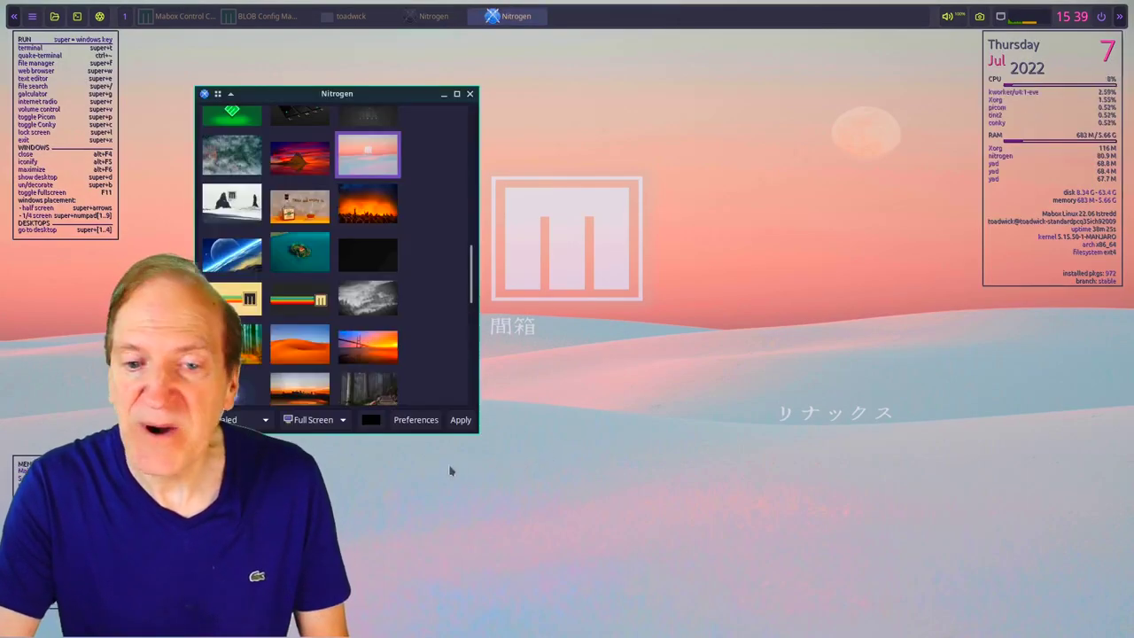
- Try the sunset bridge wallpaper in Nitrogen and reveal the bare desktop
key(Down)
key(Down)
key(Down)
key(Down)
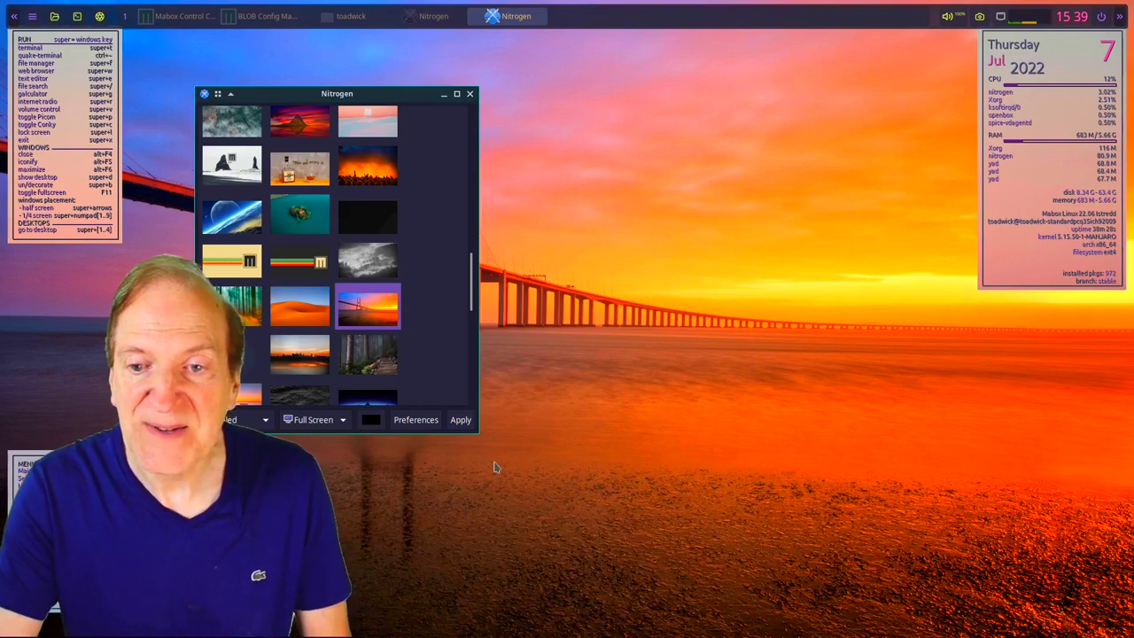
key(alt+F4)
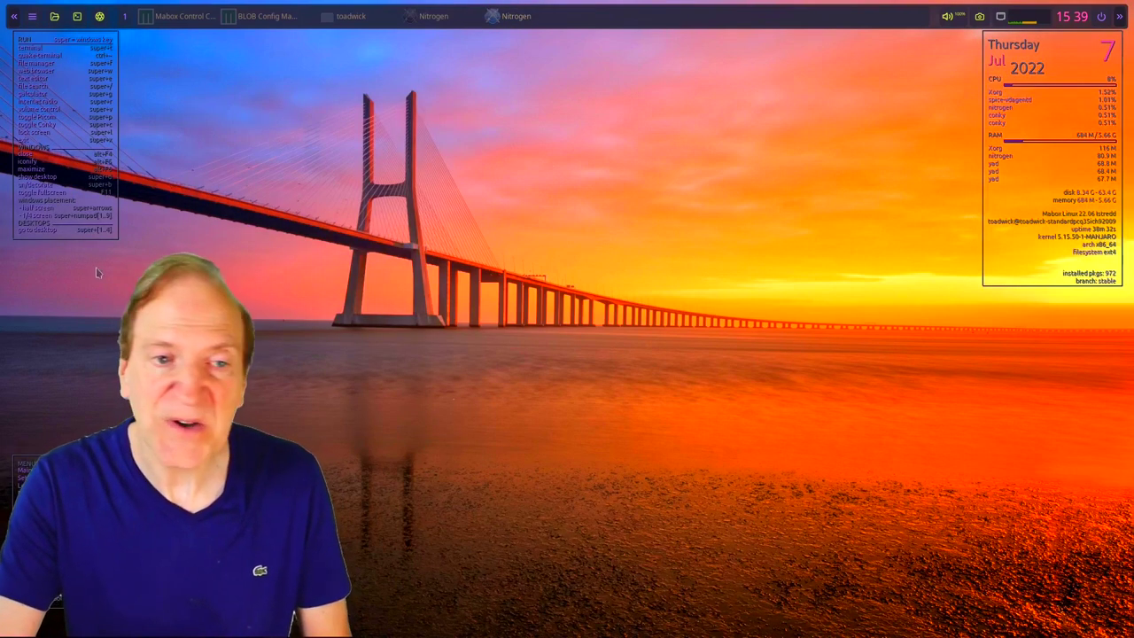
- Bring Nitrogen back, apply the black cat wallpaper, check it on the bare desktop and close that Nitrogen window
key(alt+Tab)
scroll(412, 361, down, 6)
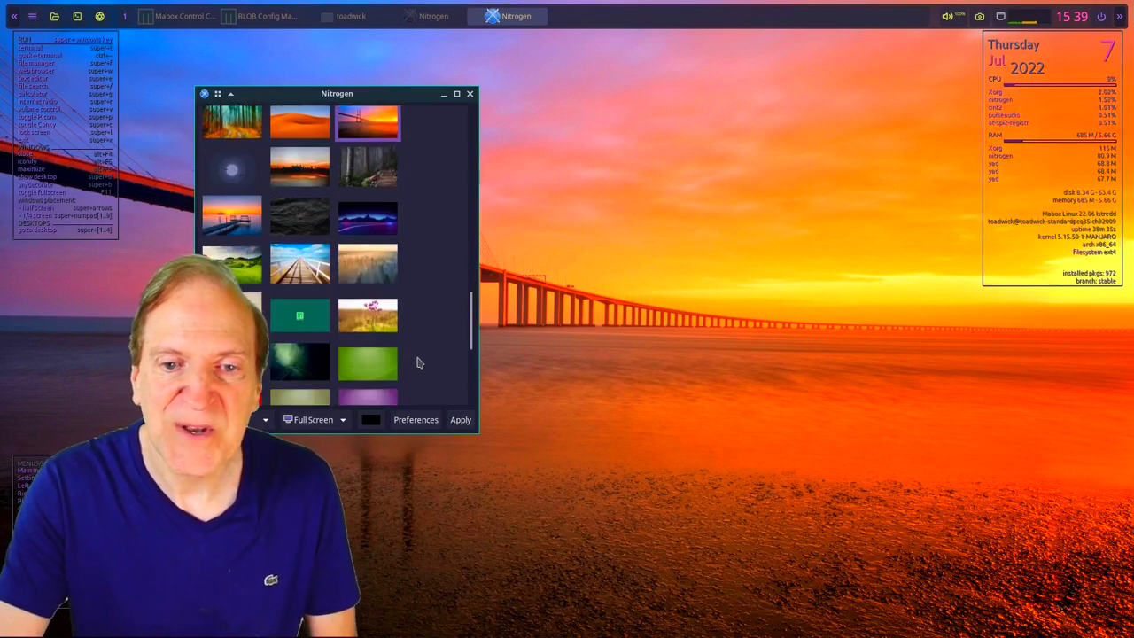
click(460, 419)
key(super+d)
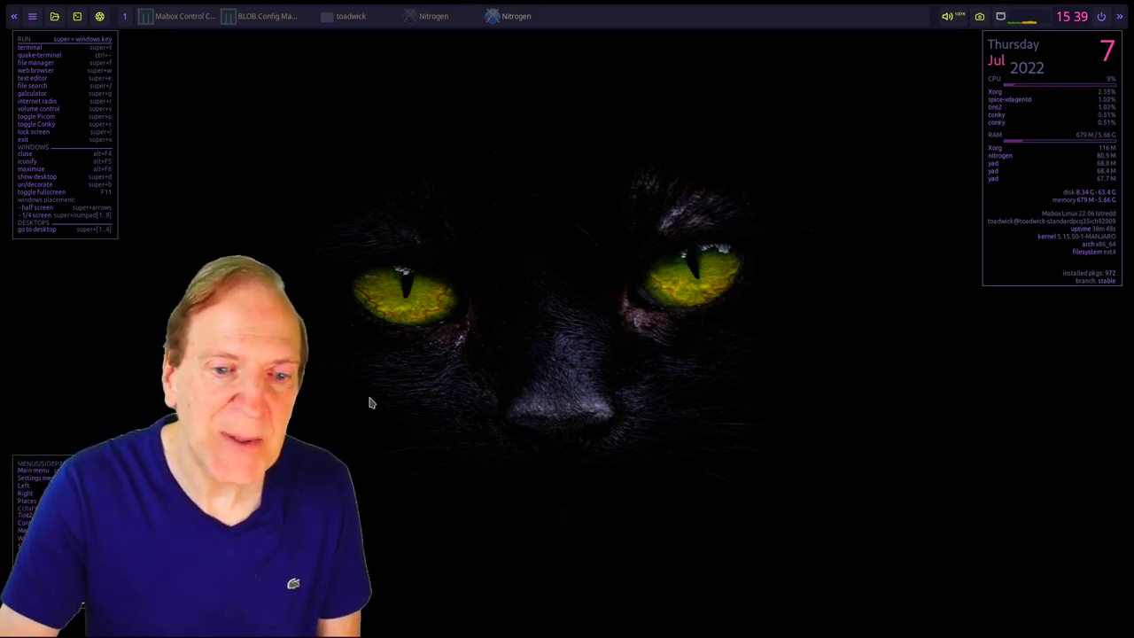
key(super+d)
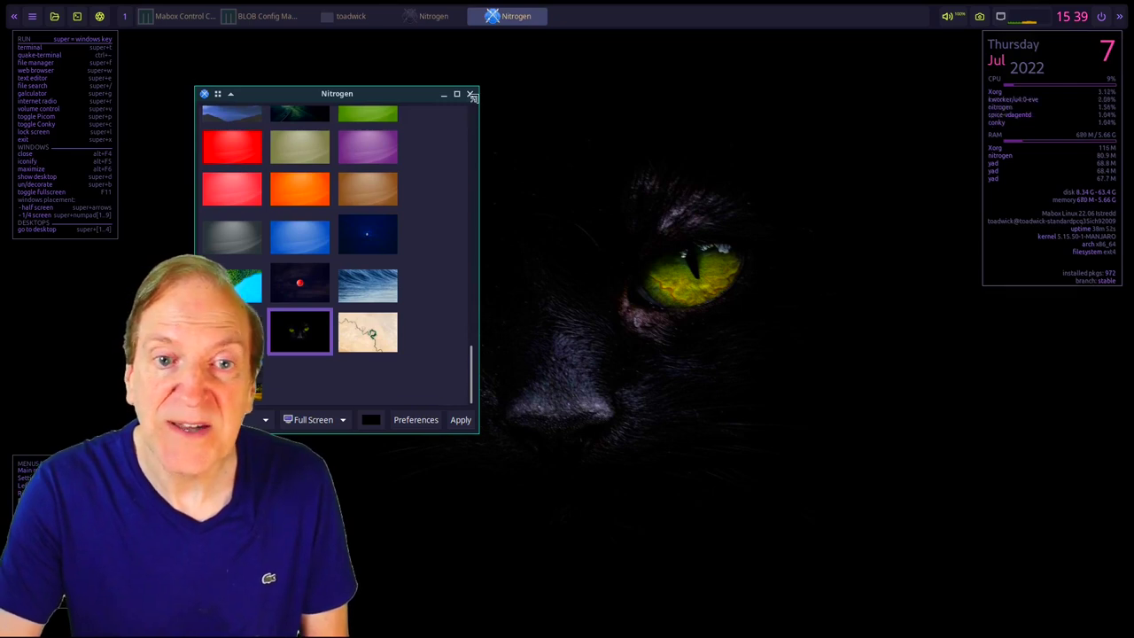
key(alt+F4)
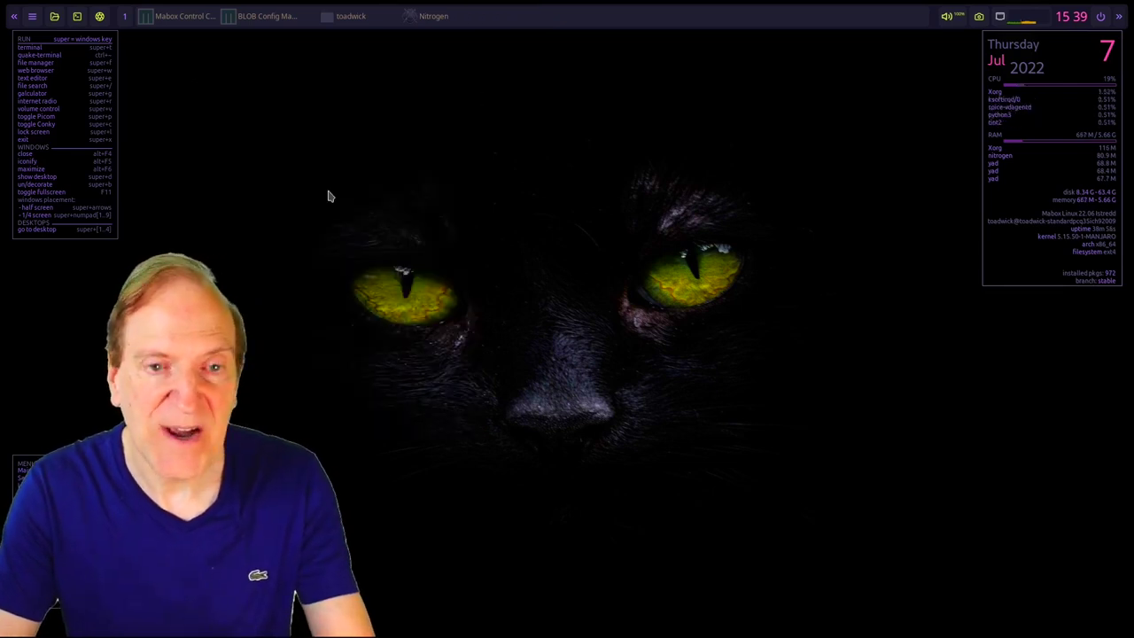
- Open the Conky Colorizer from the settings menu and set the global default color to a lighter blue-grey shade
key(super+s)
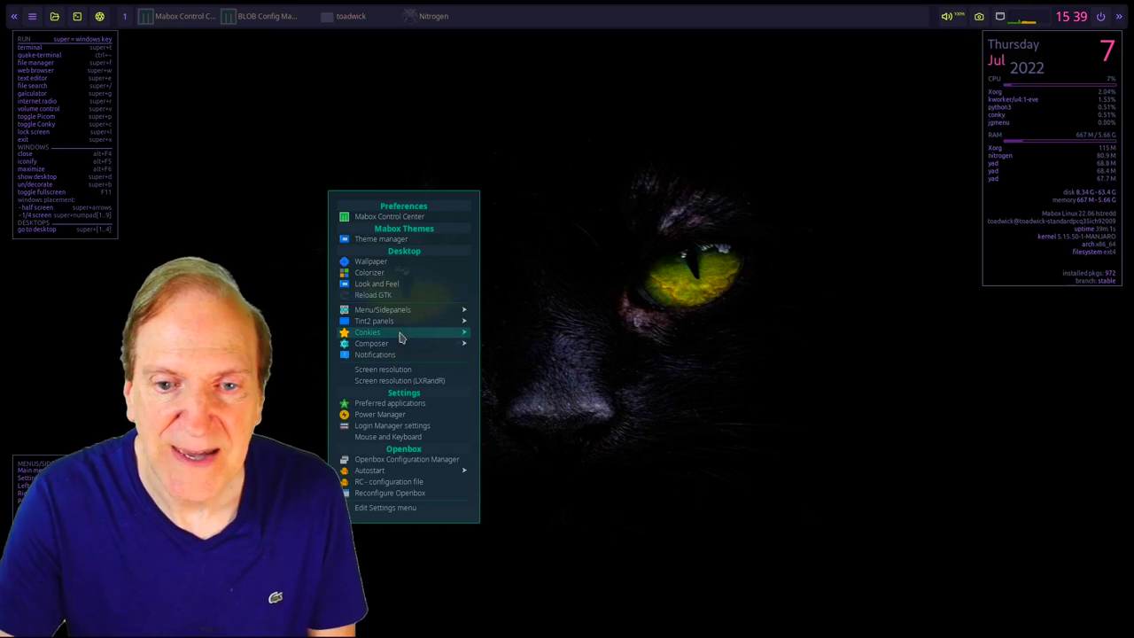
mouse_move(399, 331)
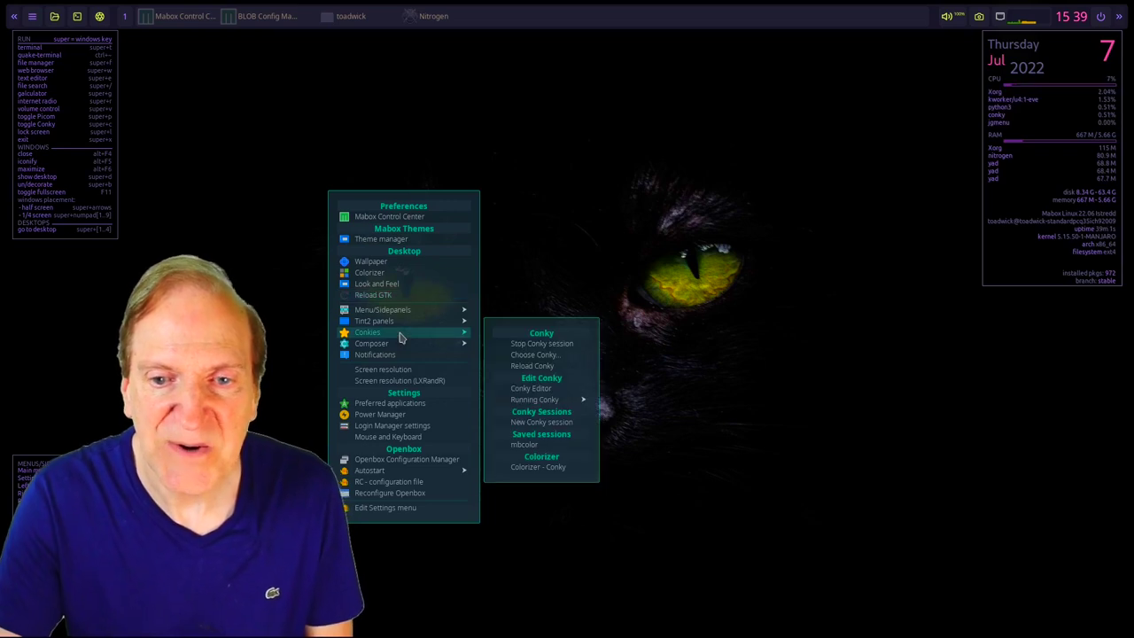
click(527, 469)
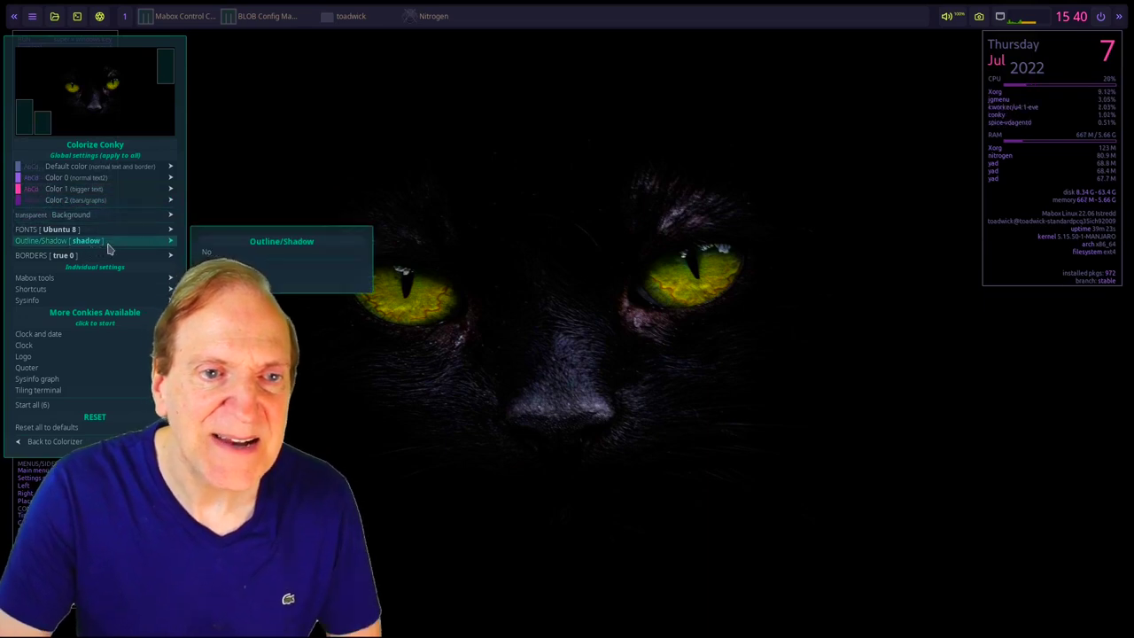
mouse_move(73, 170)
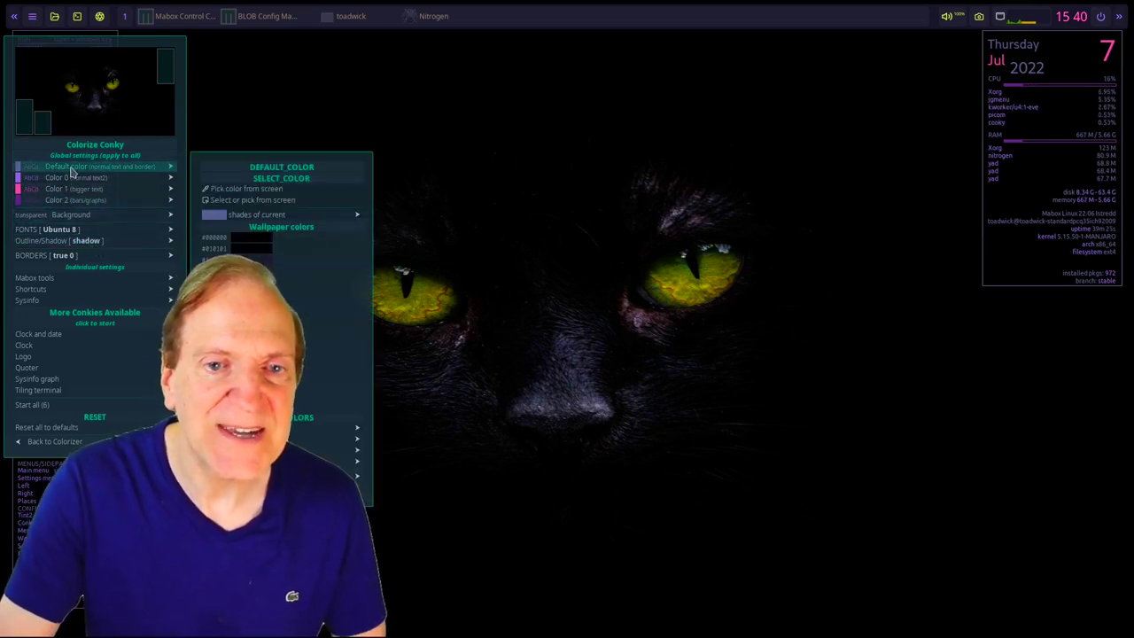
mouse_move(217, 219)
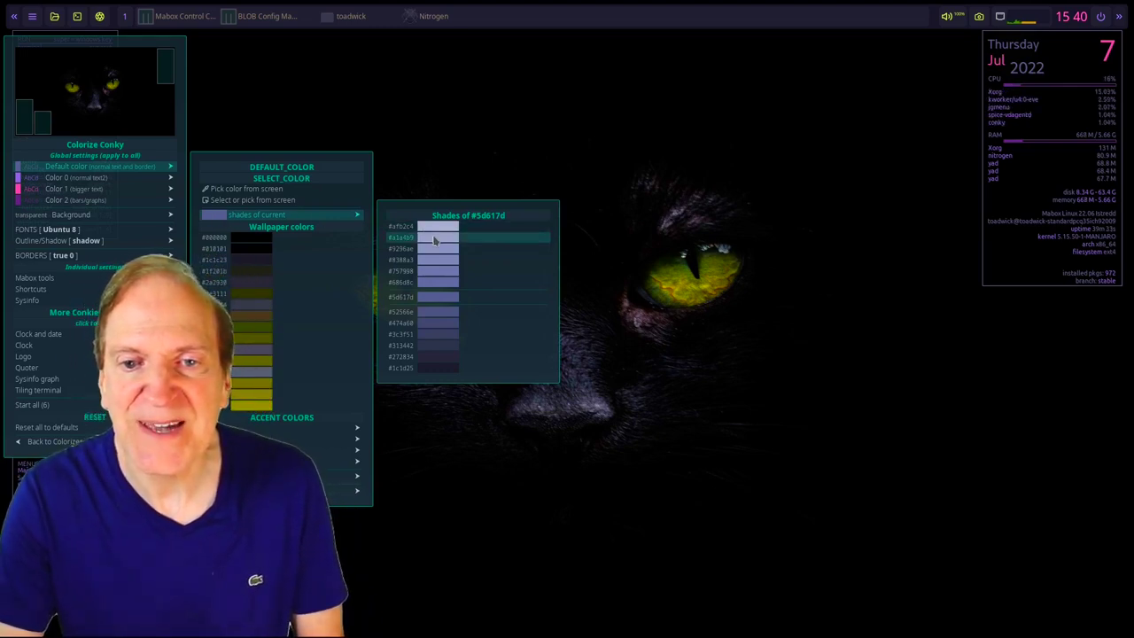
click(433, 229)
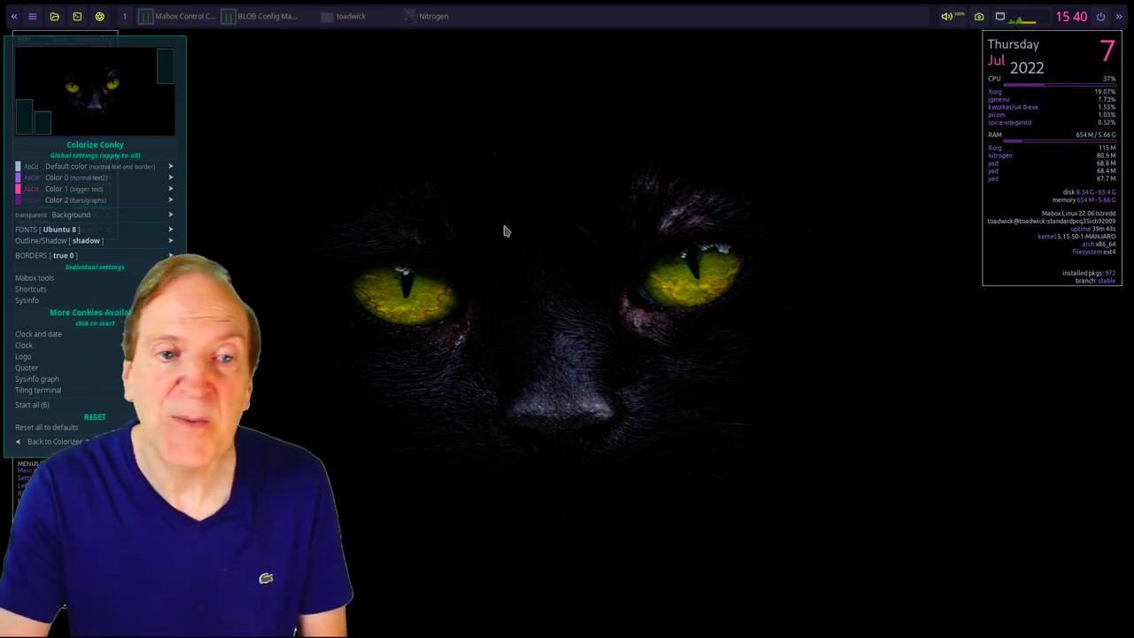
- Set the global Color 0 of the Conkies to the pale purple shade #cec3e0
mouse_move(93, 243)
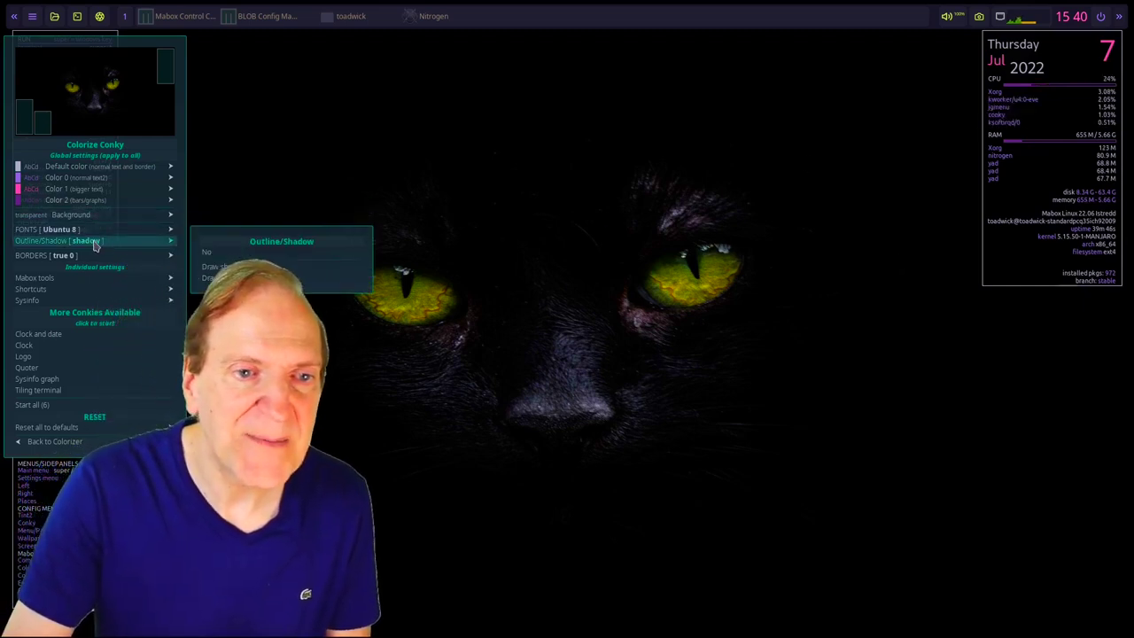
mouse_move(24, 181)
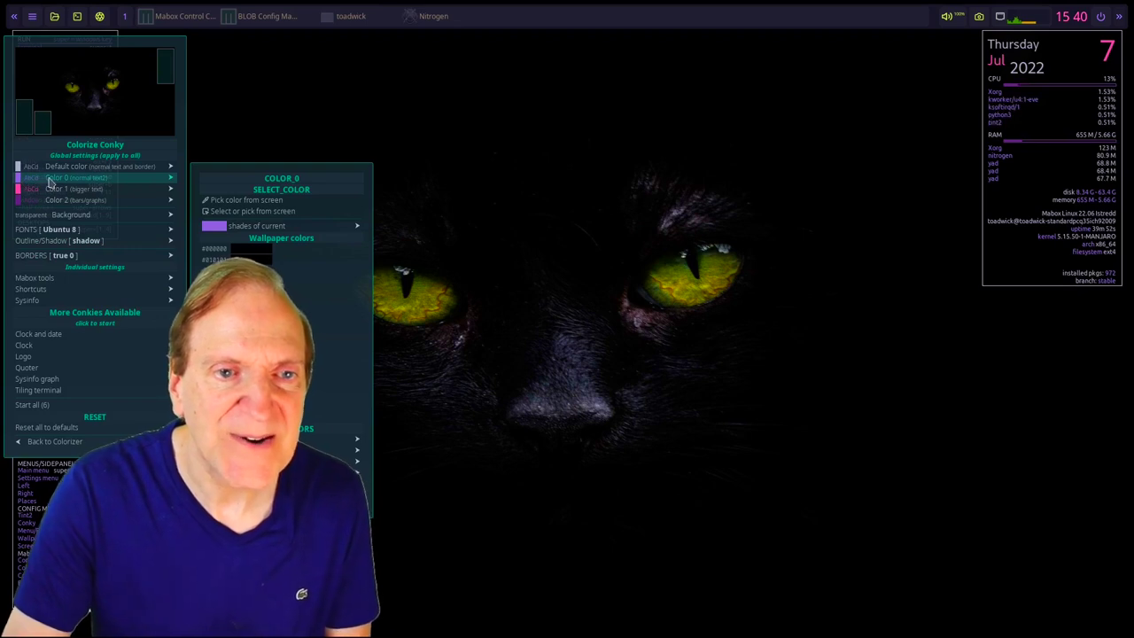
mouse_move(213, 231)
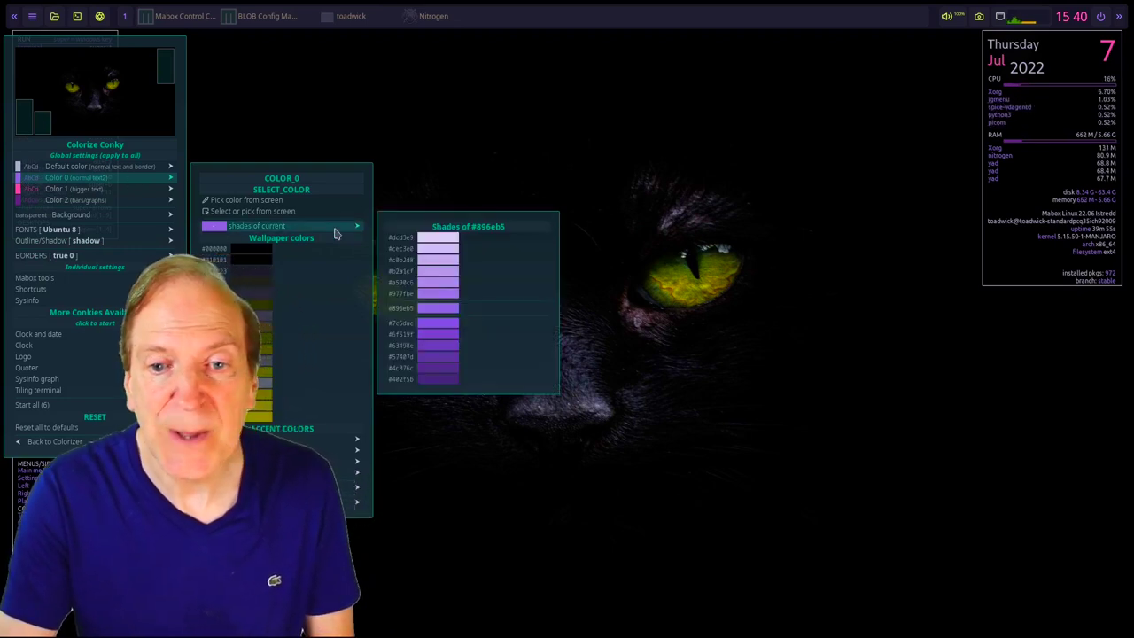
click(438, 249)
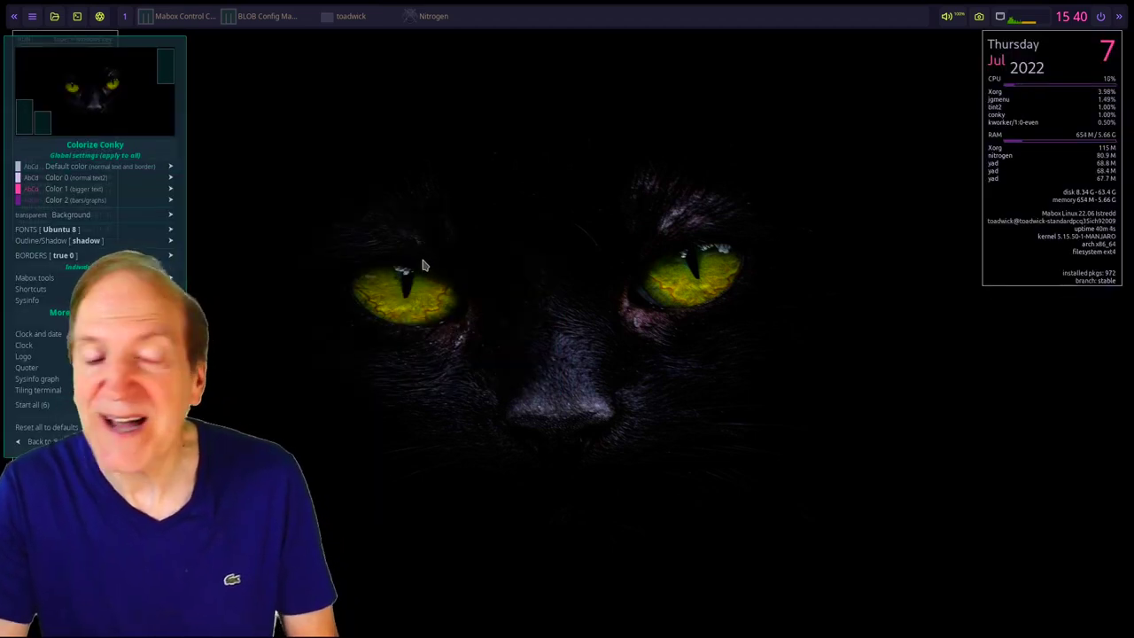
- Change the global Color 0 of the Conkies to a deeper purple shade and close the Colorizer
mouse_move(117, 182)
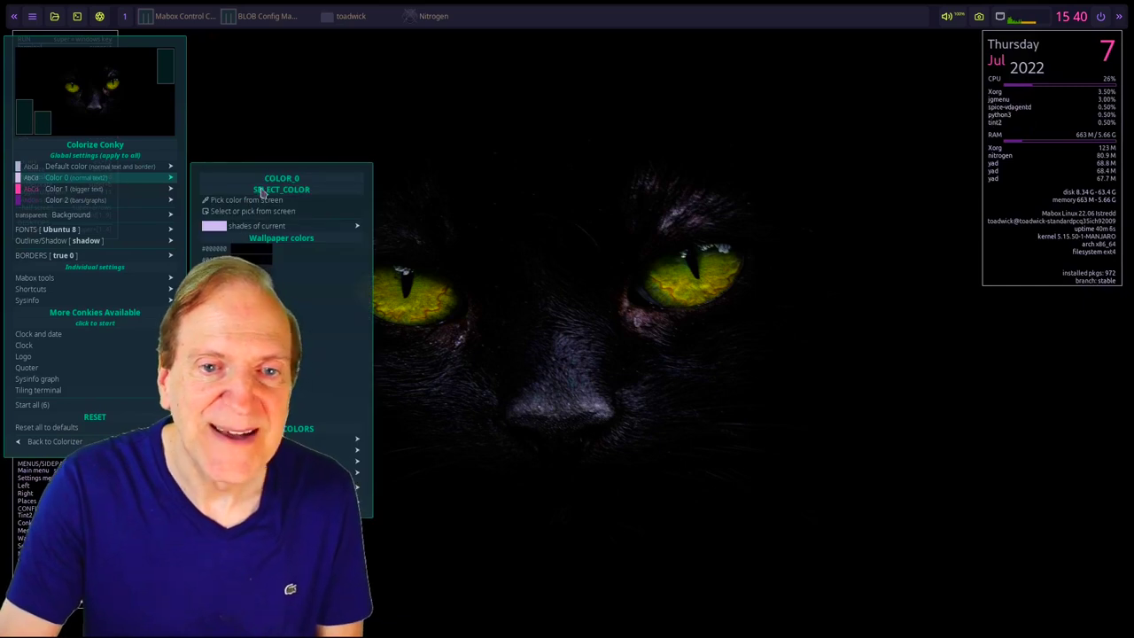
mouse_move(247, 229)
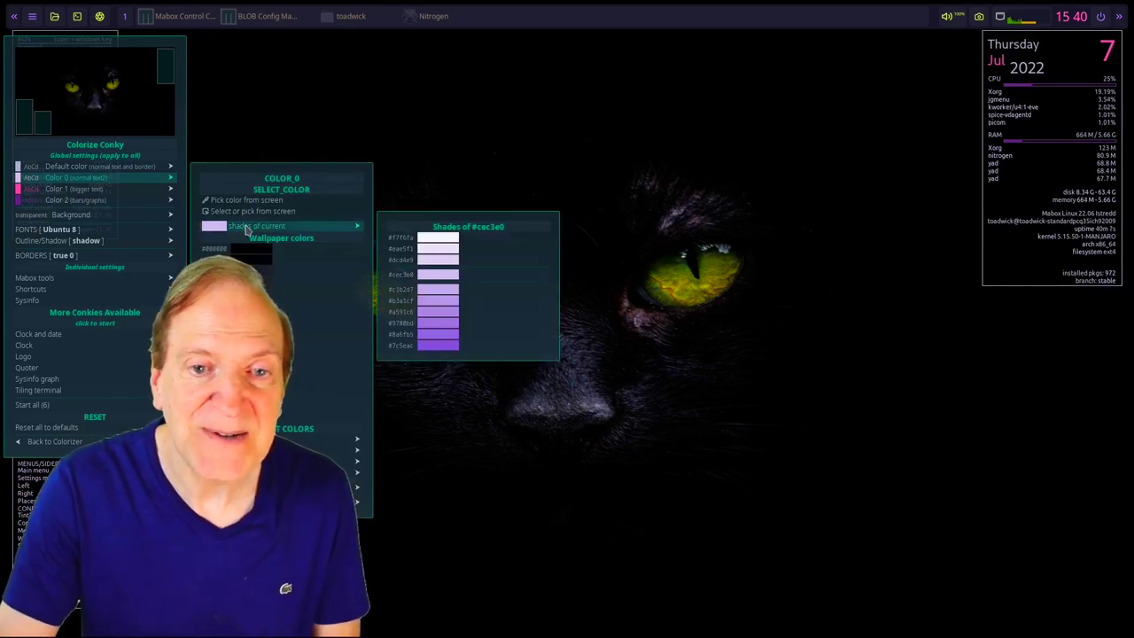
click(441, 260)
click(434, 328)
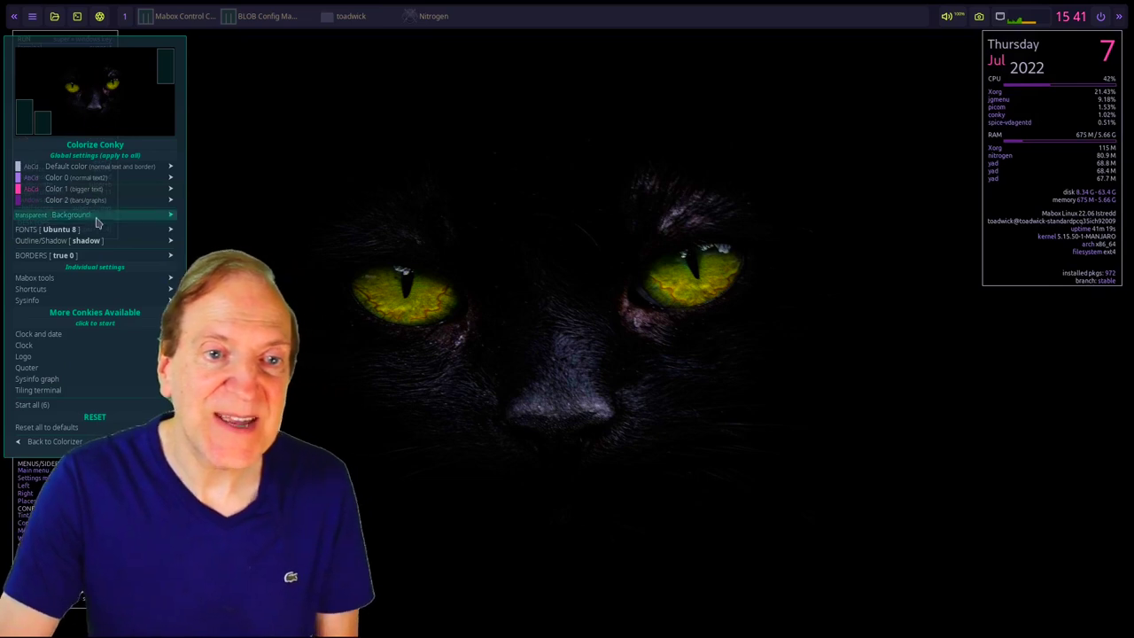
click(283, 216)
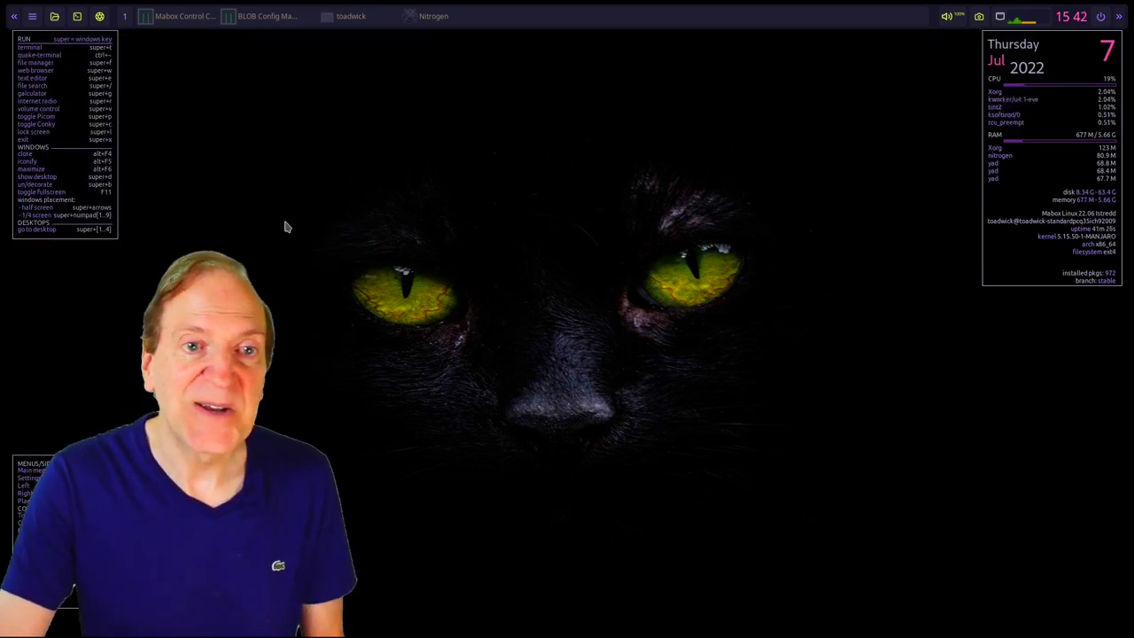
- Open the left side panel and cycle through random menu color themes until one with purple headings is applied
click(12, 18)
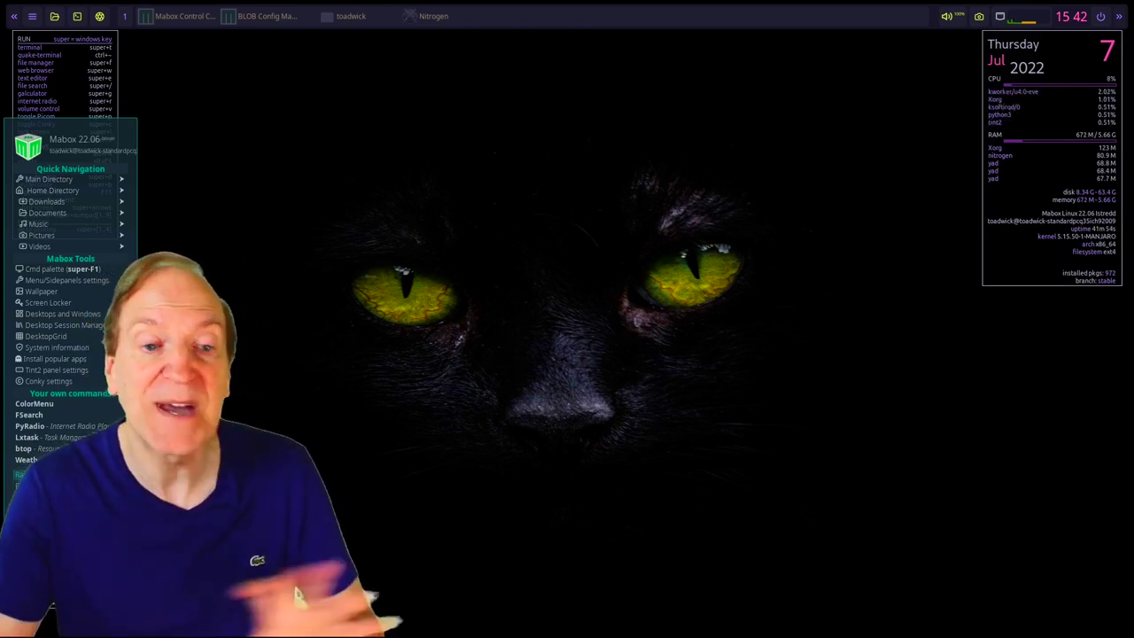
key(super)
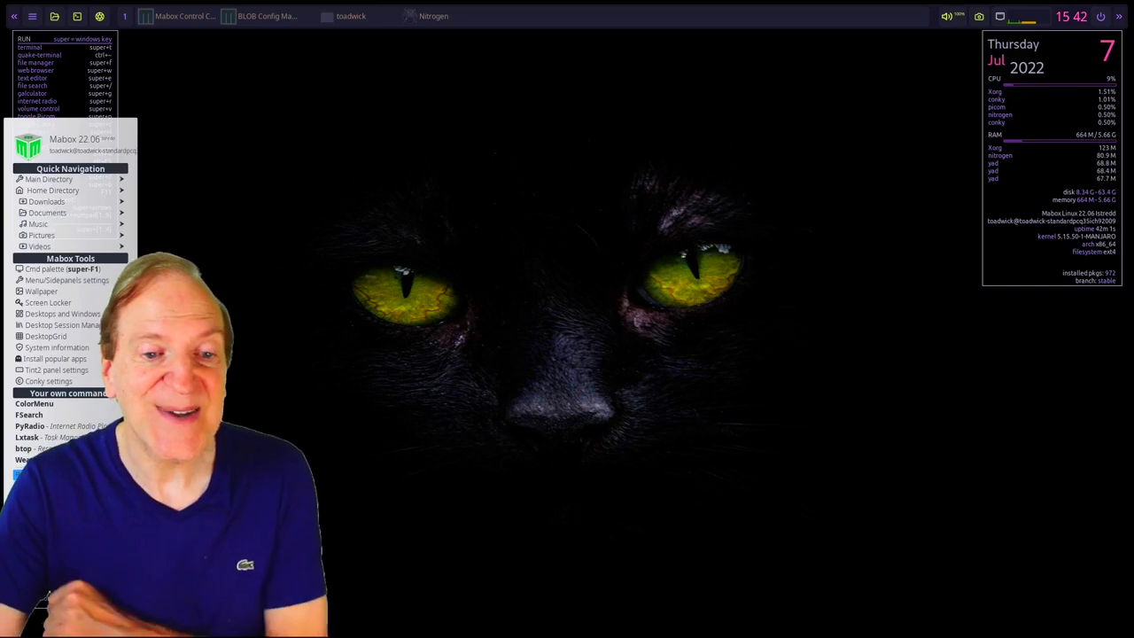
key(Return)
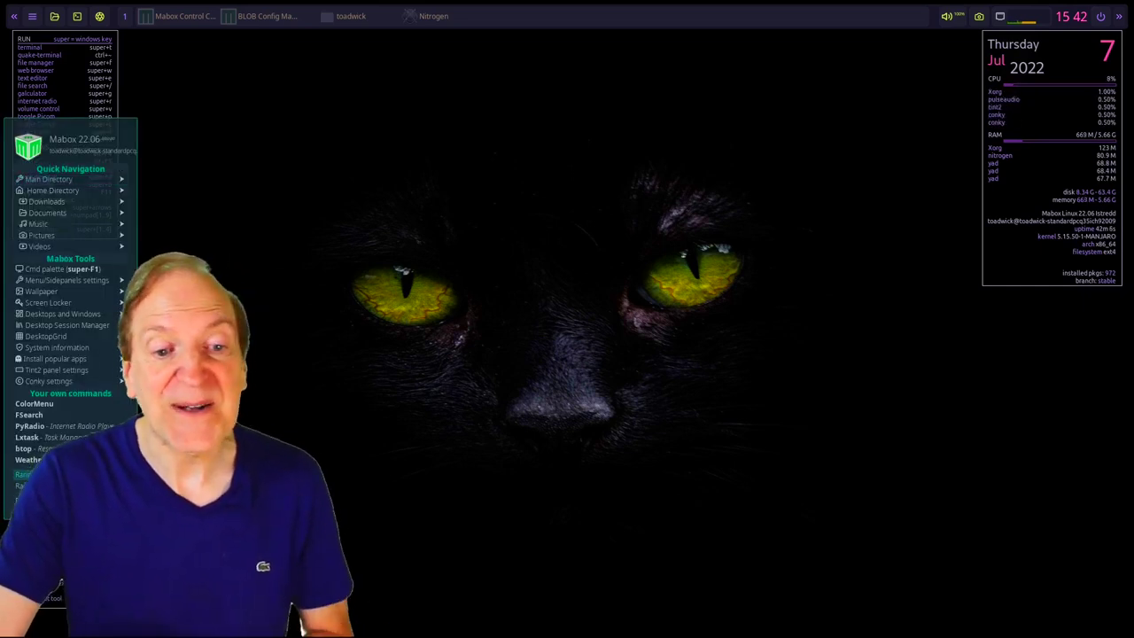
click(22, 474)
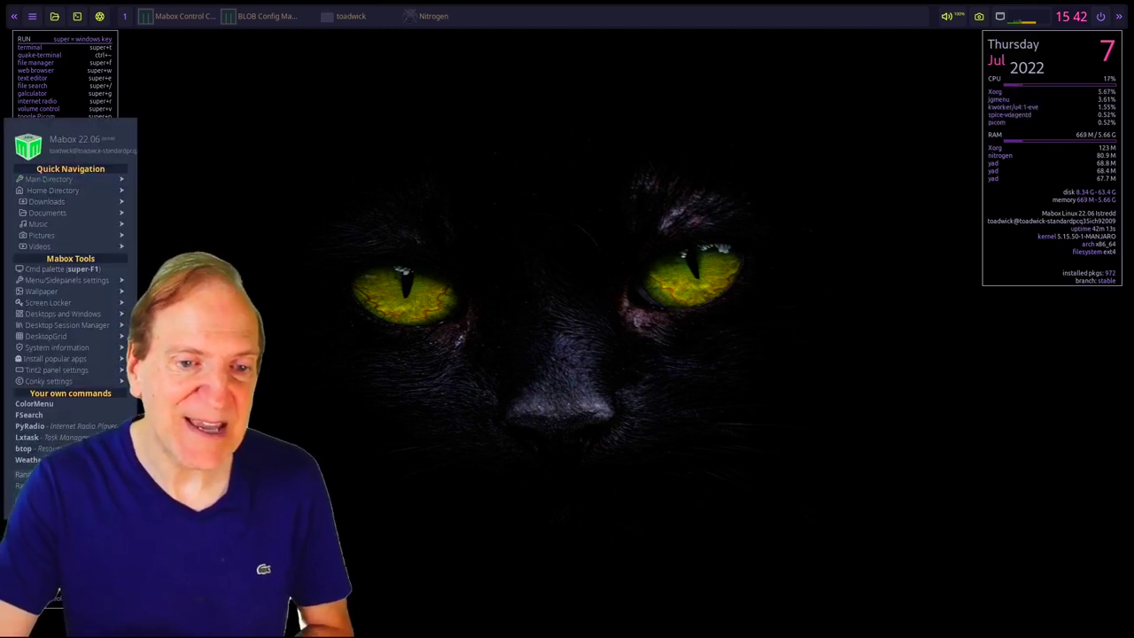
click(22, 474)
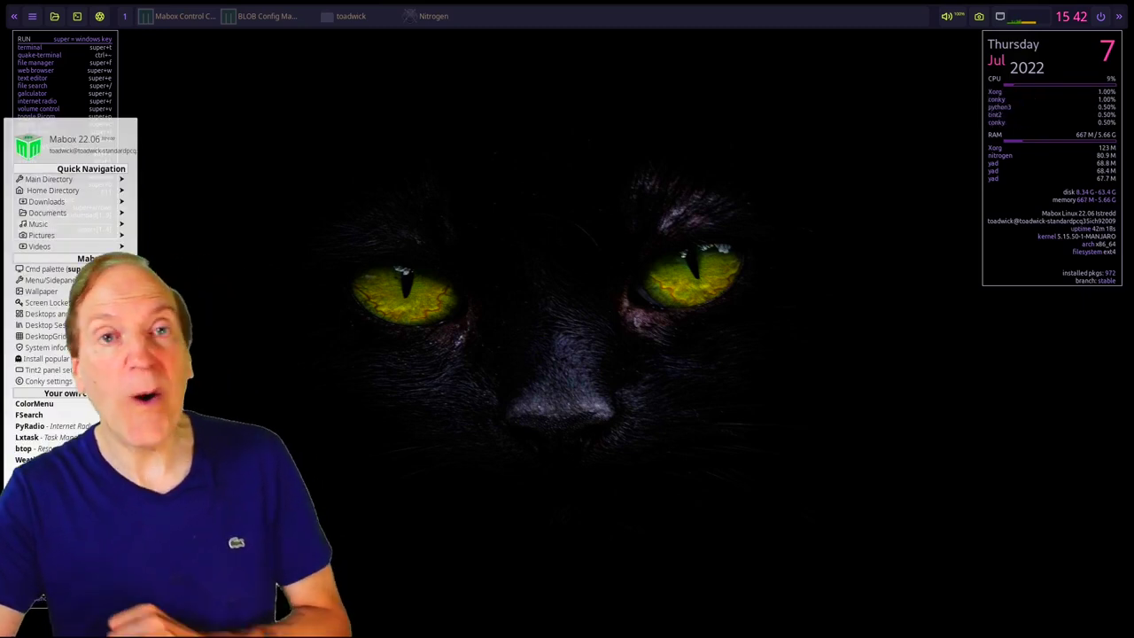
click(22, 474)
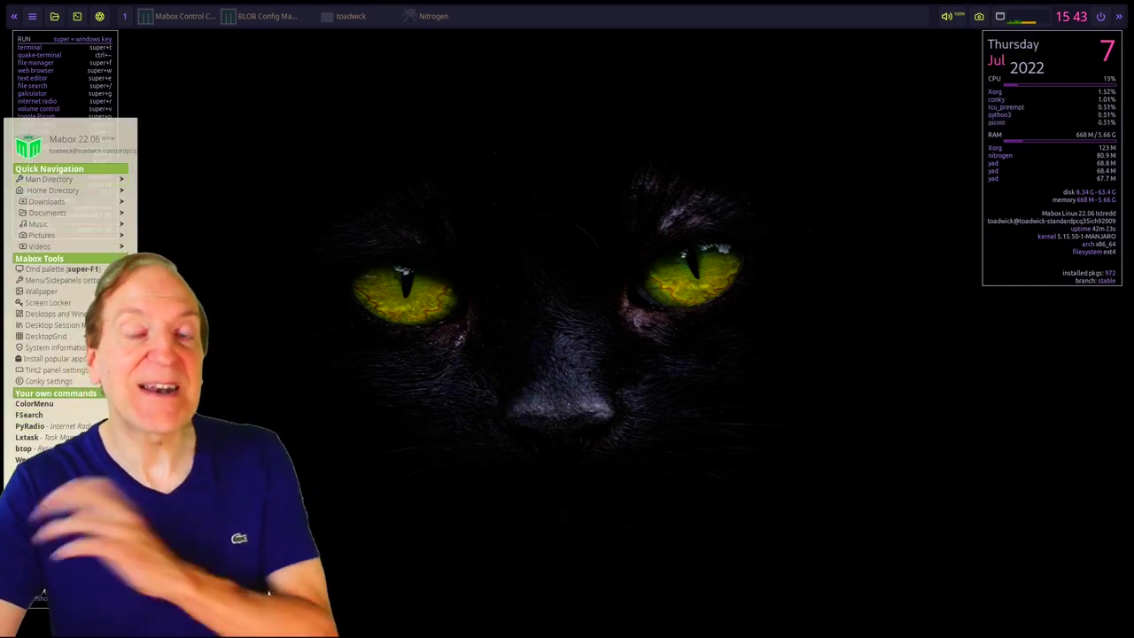
click(22, 474)
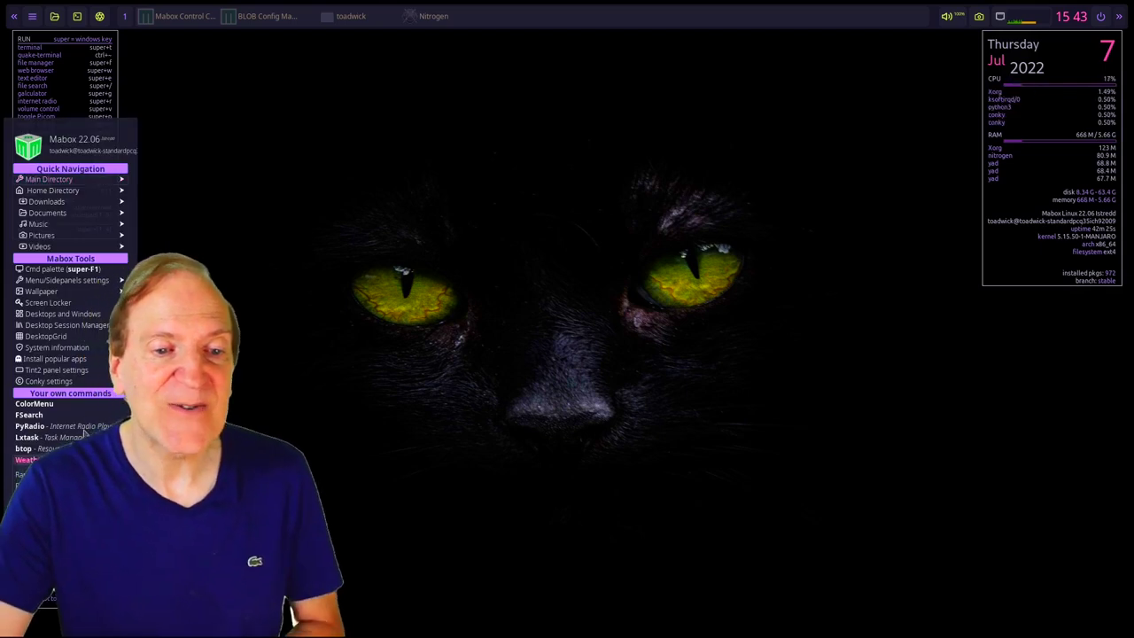
- Change the desktop wallpaper to the green circuit-style Mabox Linux image
mouse_move(64, 340)
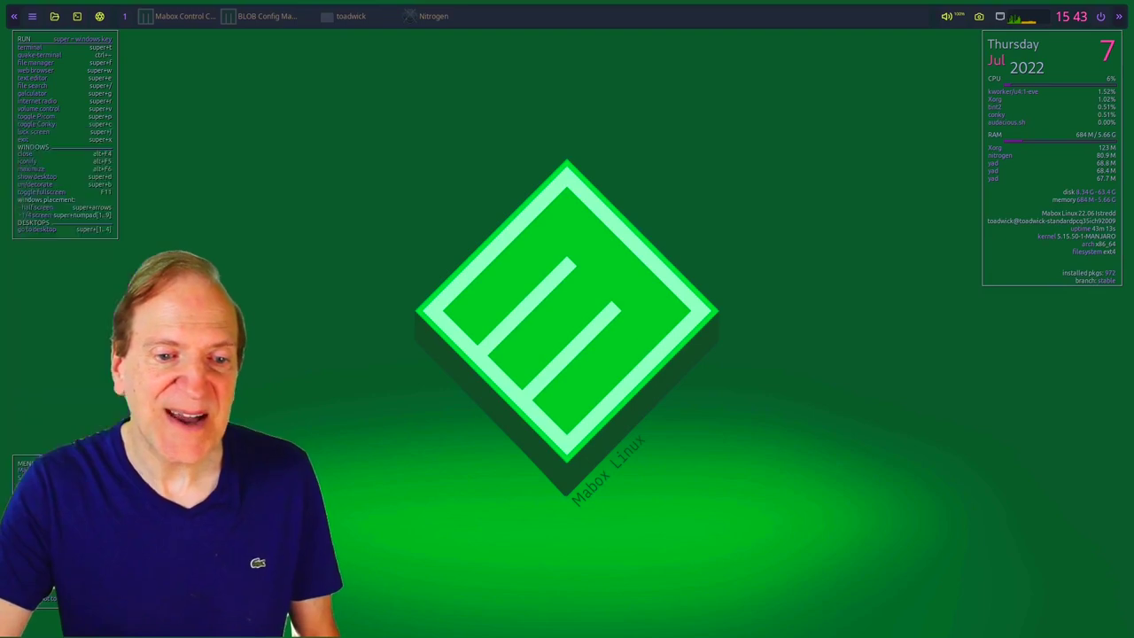
key(super)
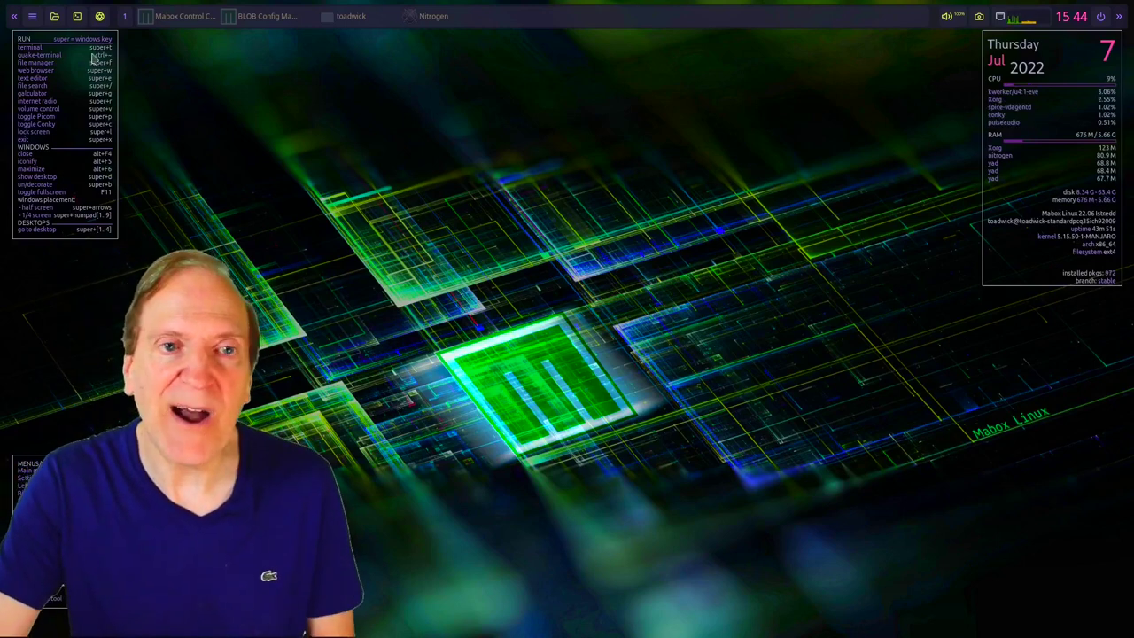
- Open a terminal from the favorites of the main menu
click(32, 17)
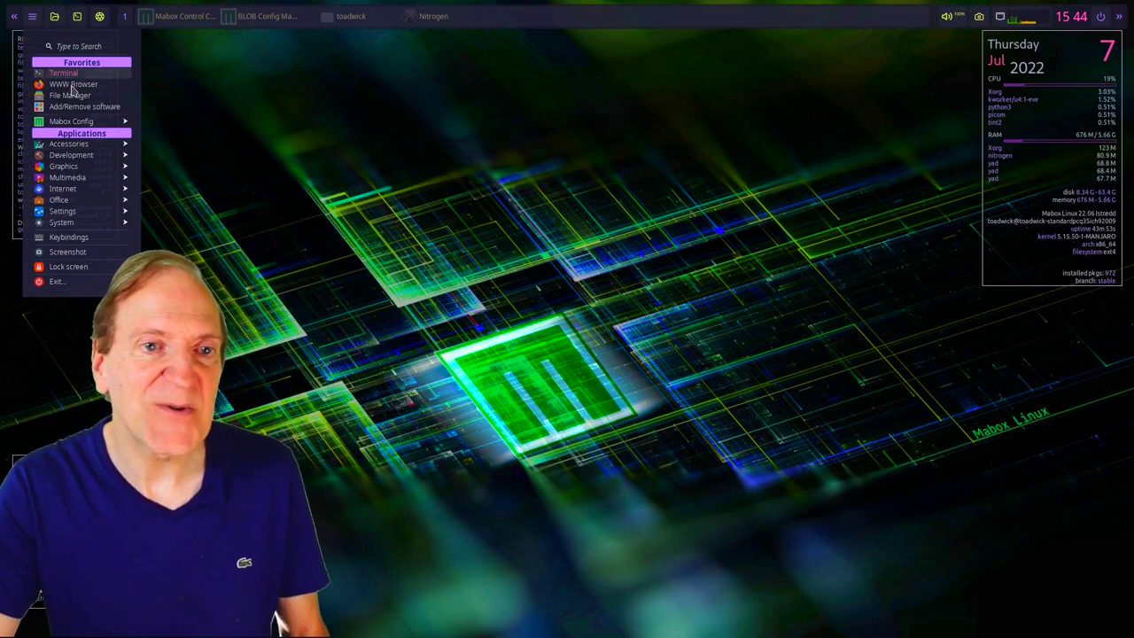
mouse_move(89, 122)
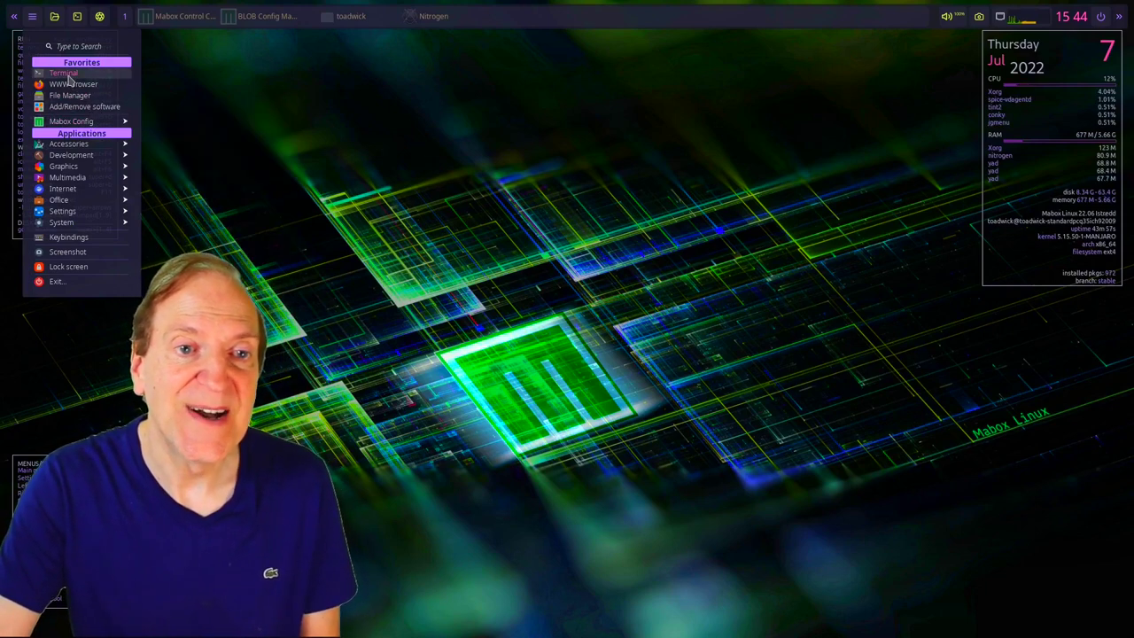
click(68, 75)
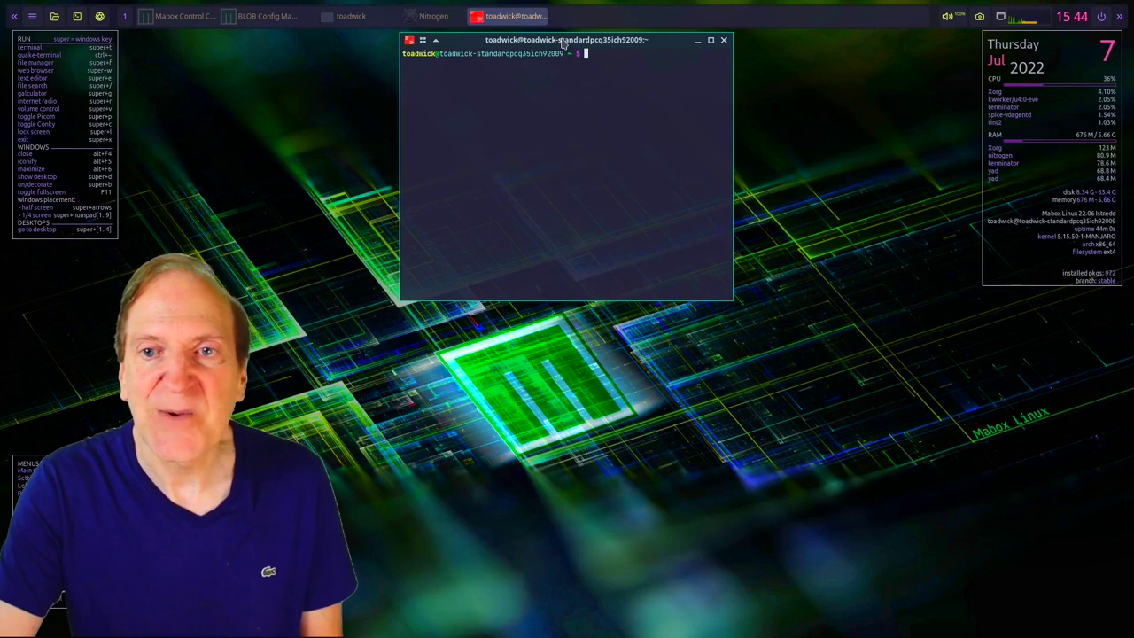
- Move the terminal window lower on the desktop, zoom its text in five levels and enlarge the window
drag(563, 45, 515, 126)
key(ctrl+plus)
key(ctrl+plus)
key(ctrl+plus)
key(ctrl+plus)
key(ctrl+plus)
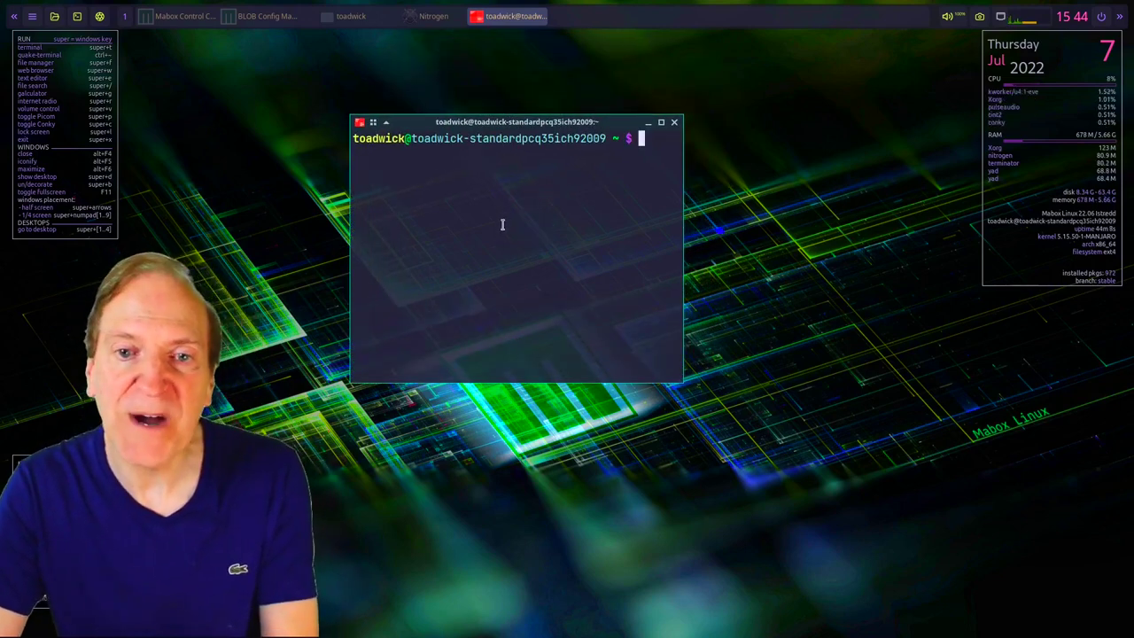
drag(502, 224, 715, 319)
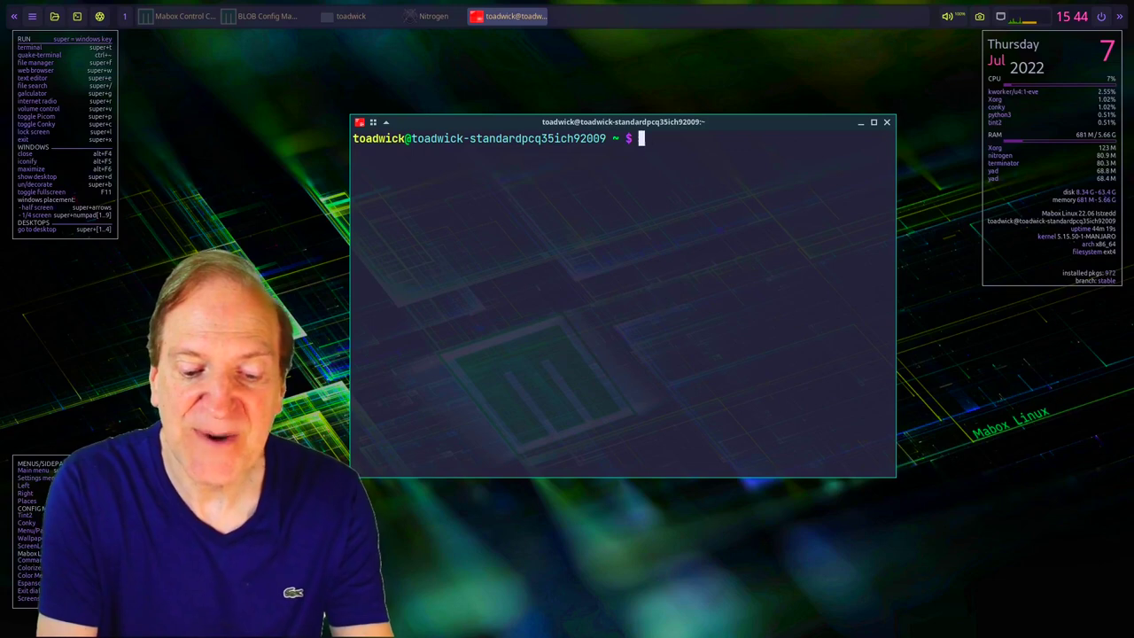
- Run a full system update with sudo pacman -Syu and enter the account password for sudo
text(sudo pacma)
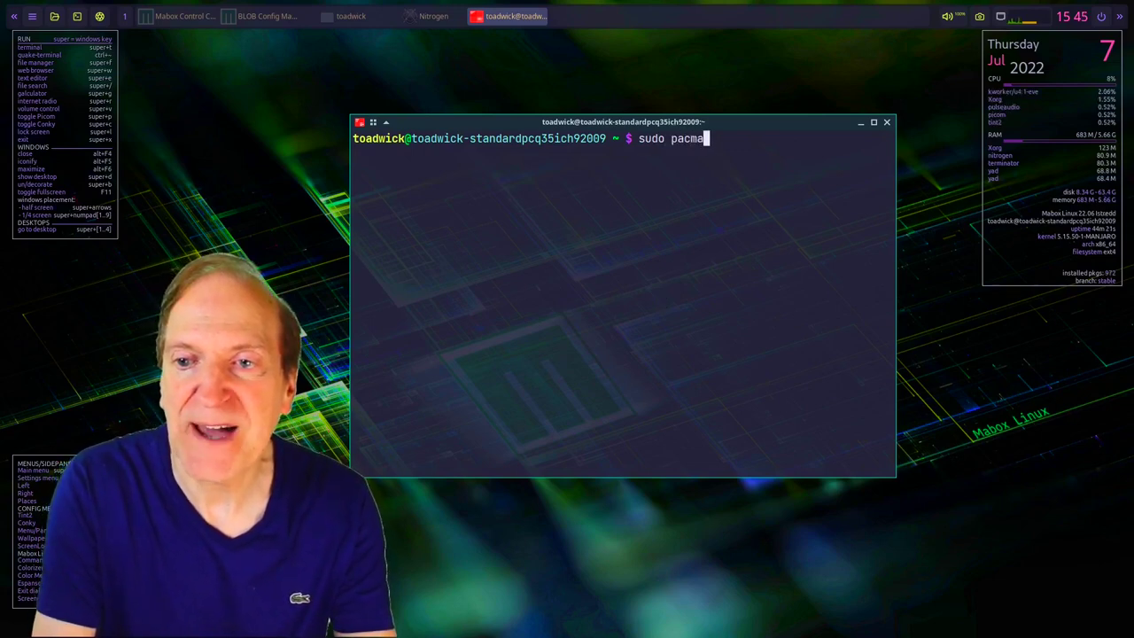
text(n -S)
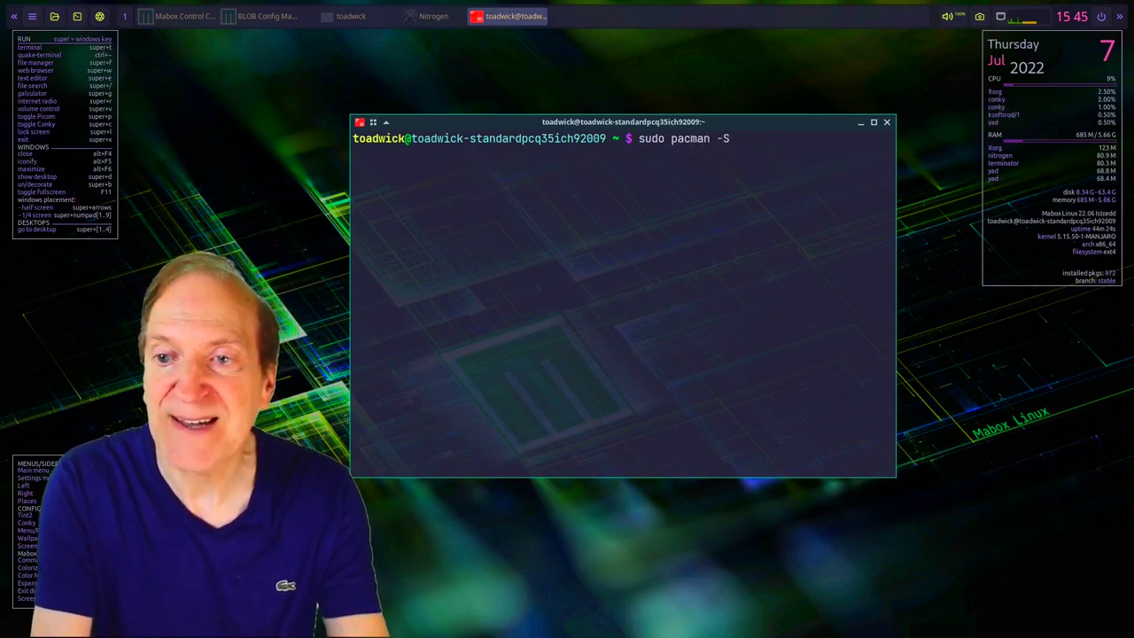
text(yu)
key(Return)
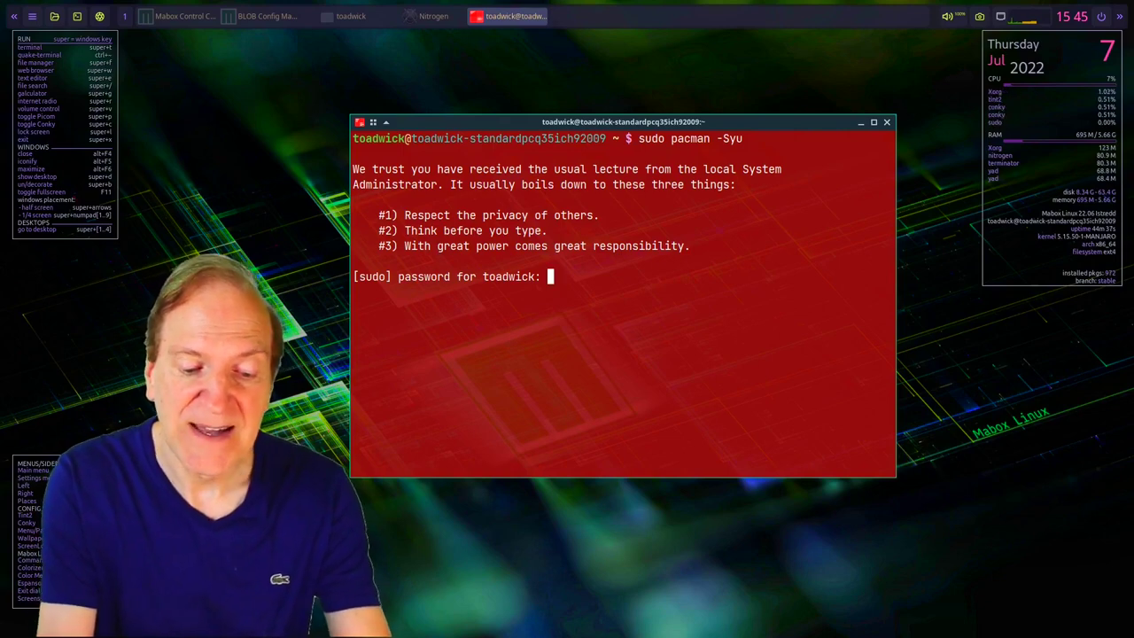
key(Return)
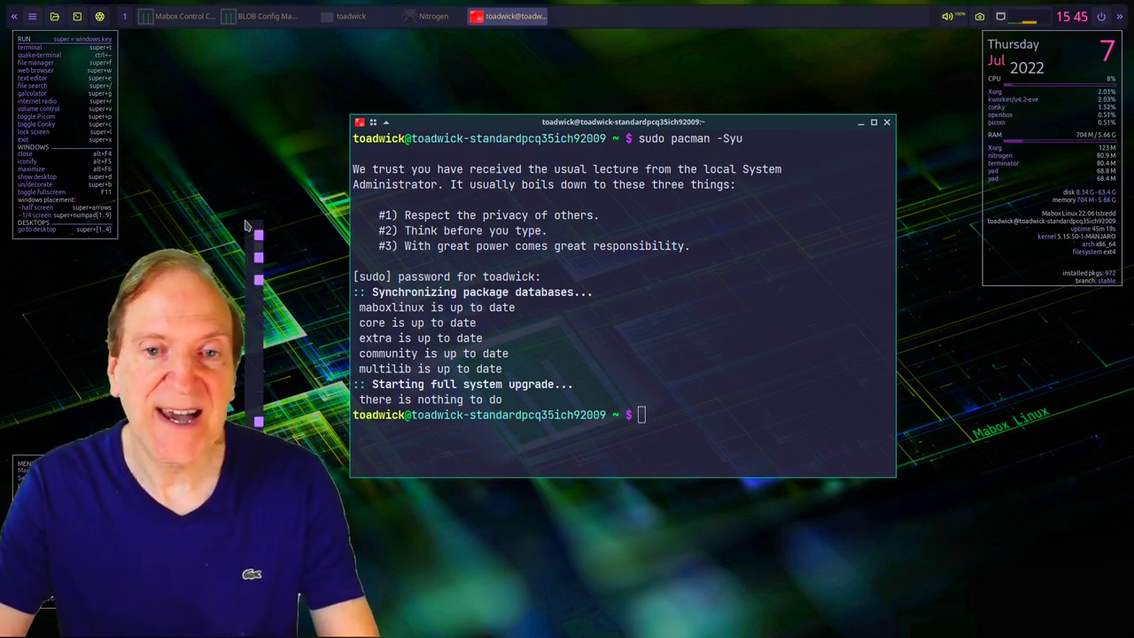
- Open the Power Manager preferences, review the AC power and general settings, and close them
right_click(248, 222)
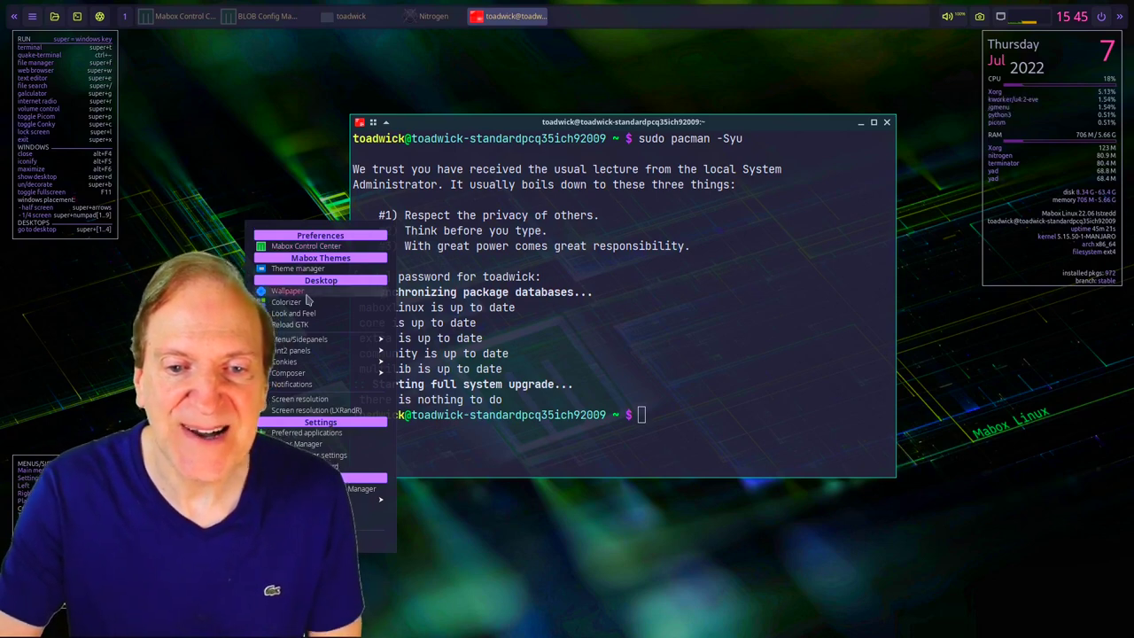
click(315, 445)
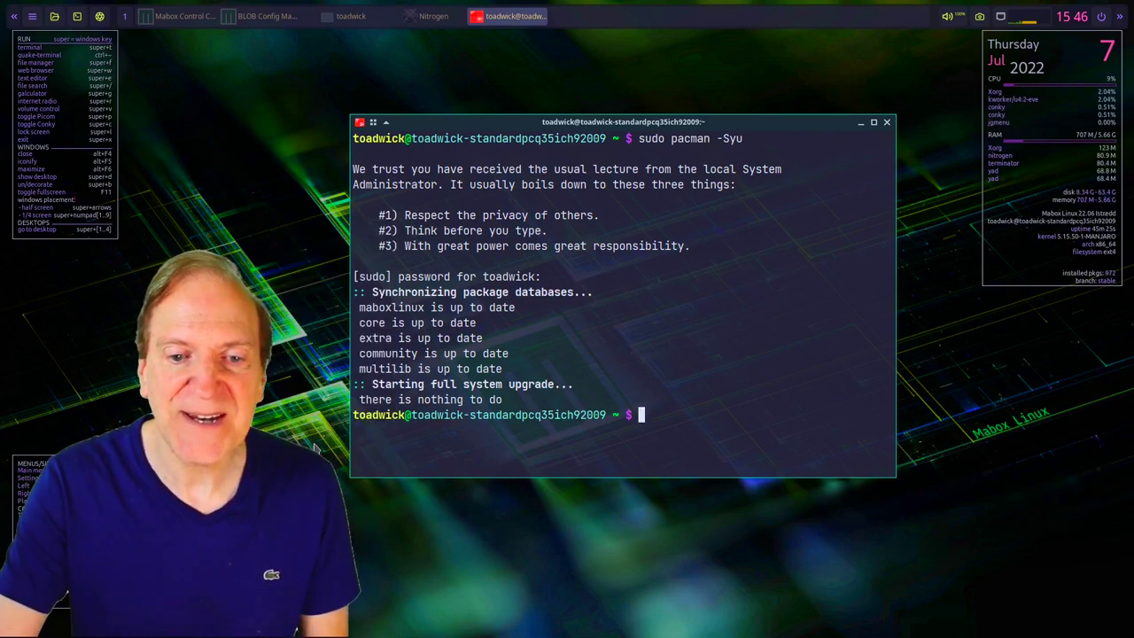
click(486, 244)
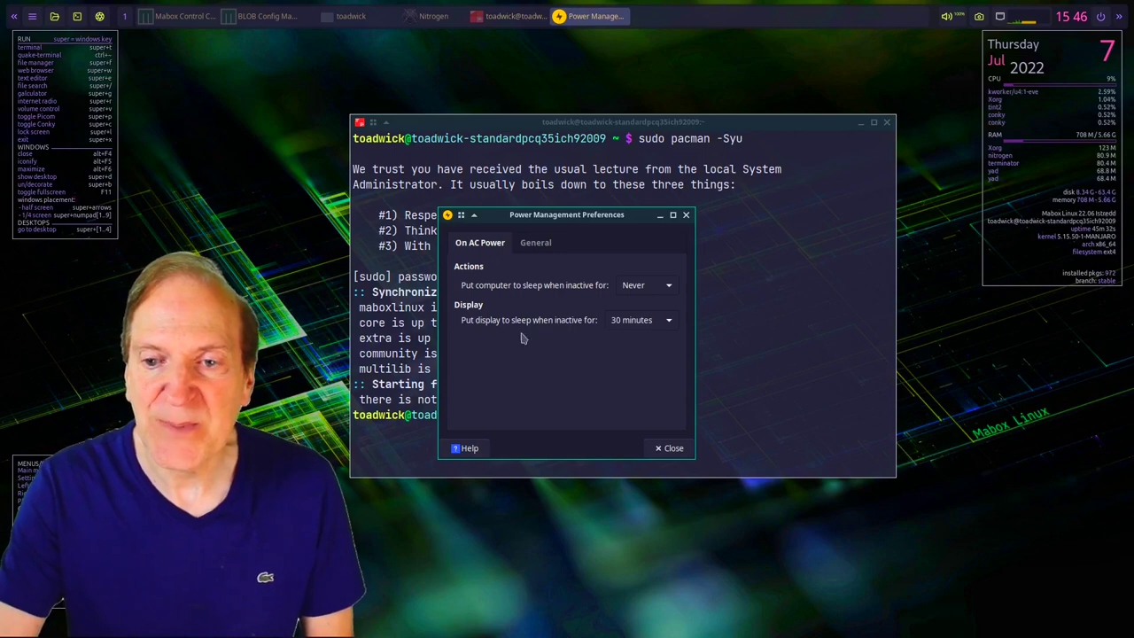
click(535, 243)
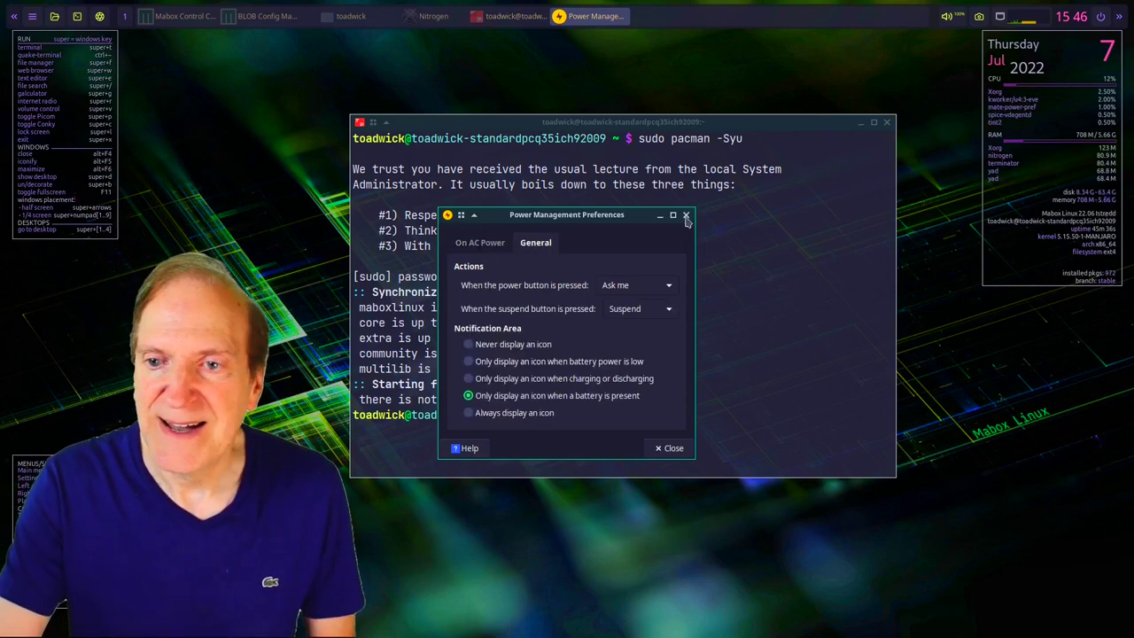
click(686, 215)
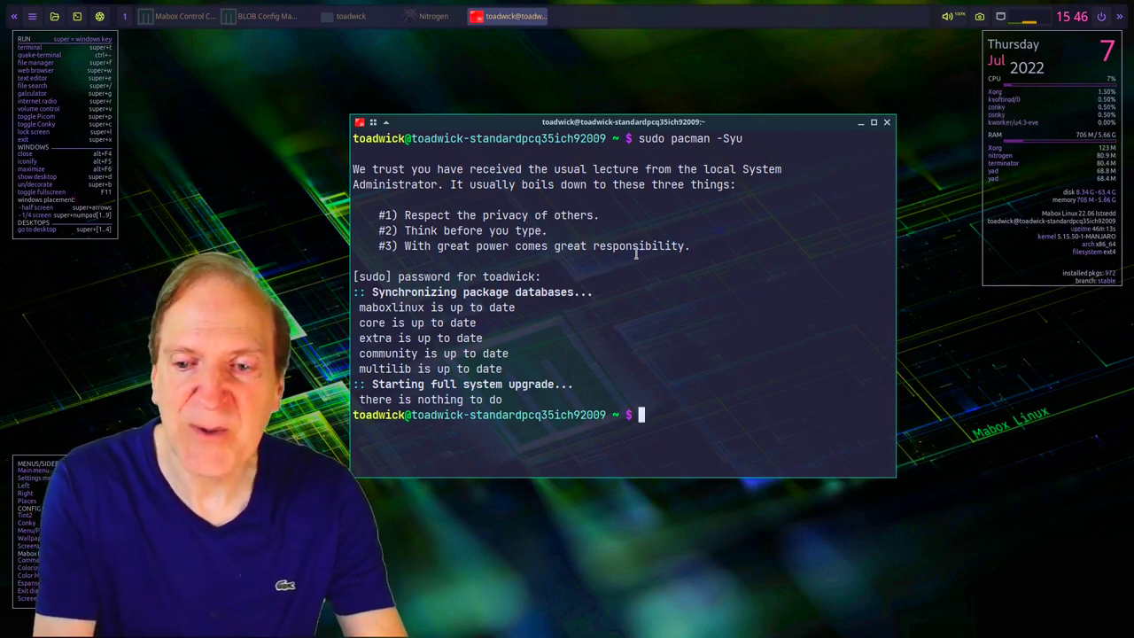
- Install the brightnessctl package with sudo pacman -S brightnessctl and accept the installation
text(sudo)
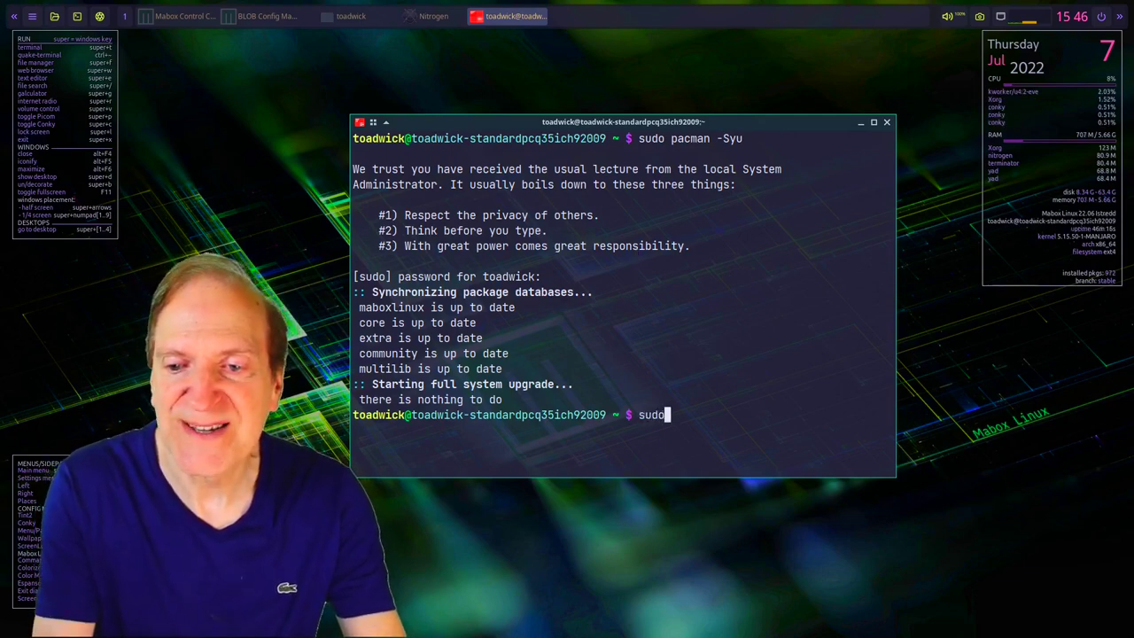
text( pacman )
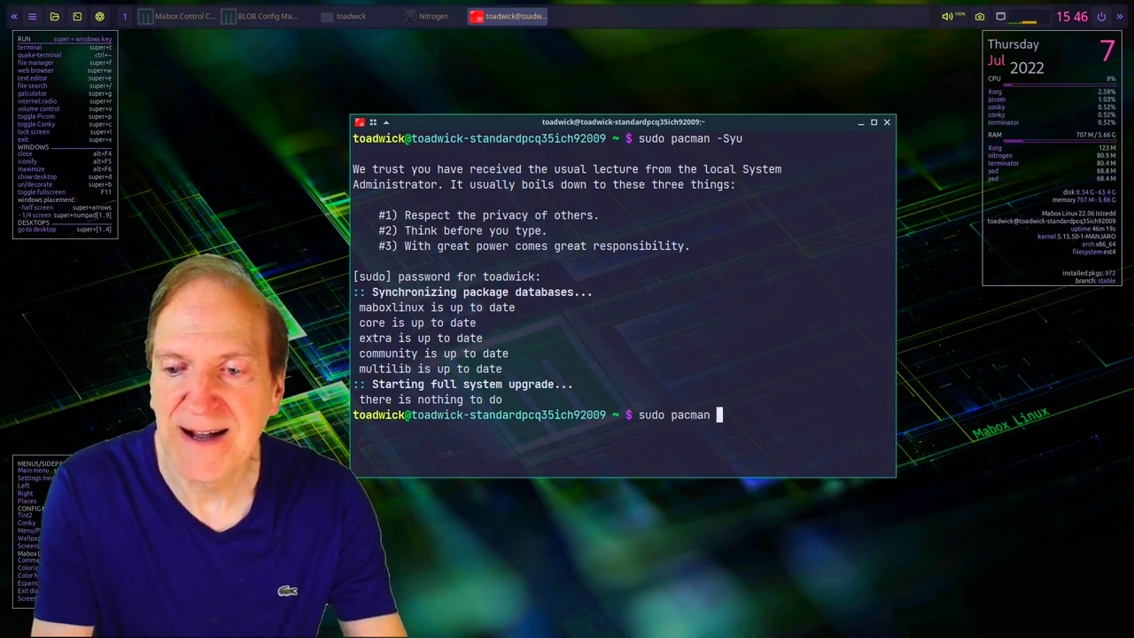
text(-S brightnessctl)
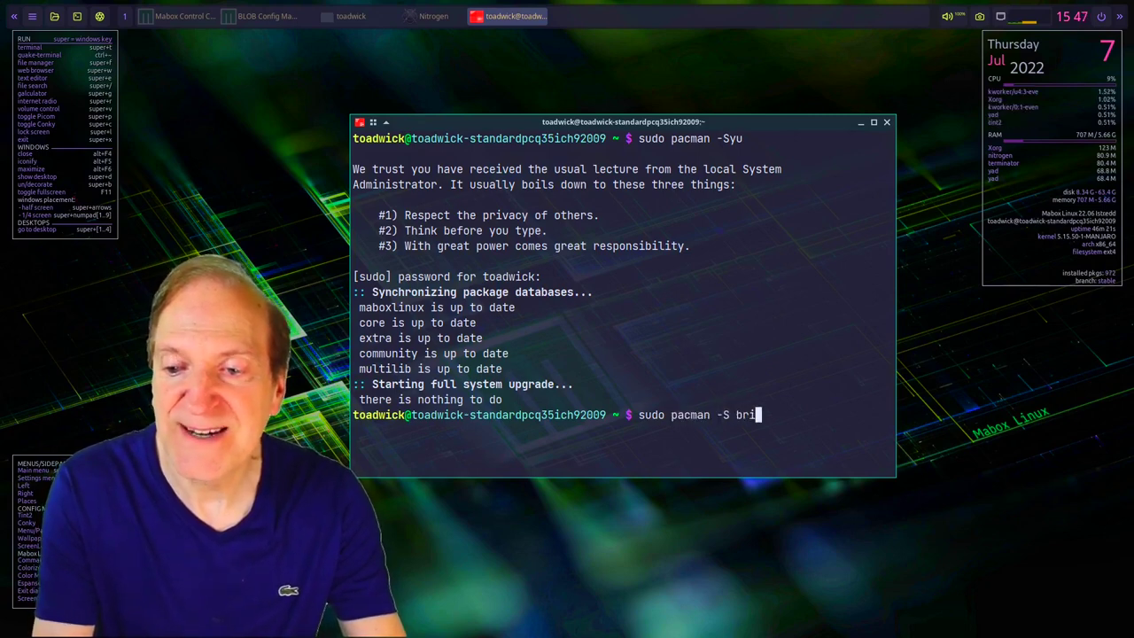
key(Return)
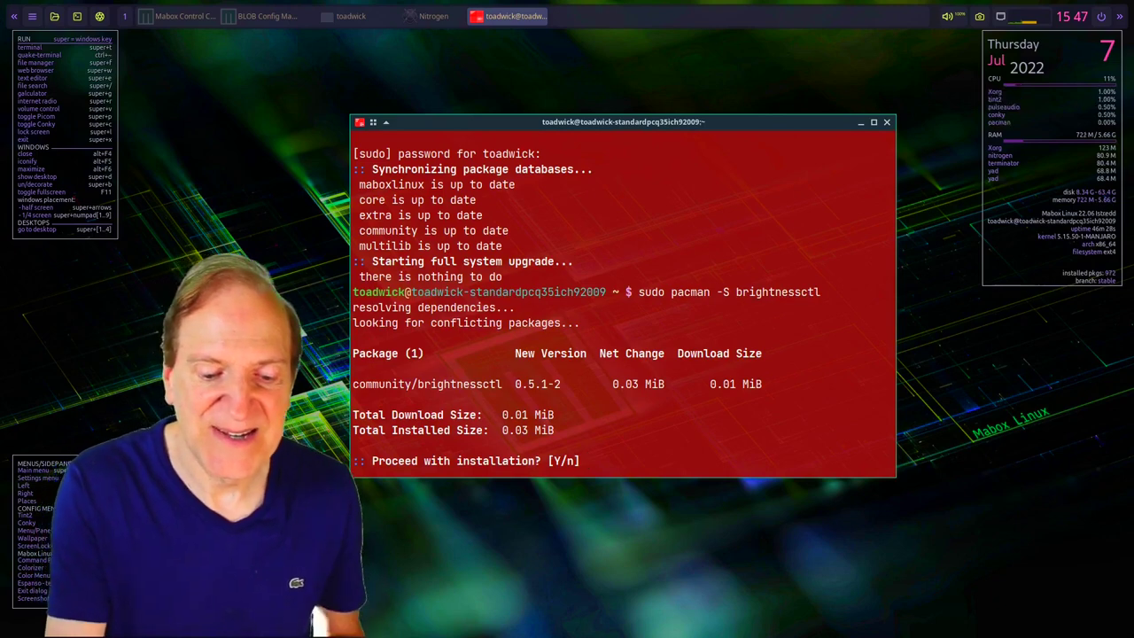
text(y)
key(Return)
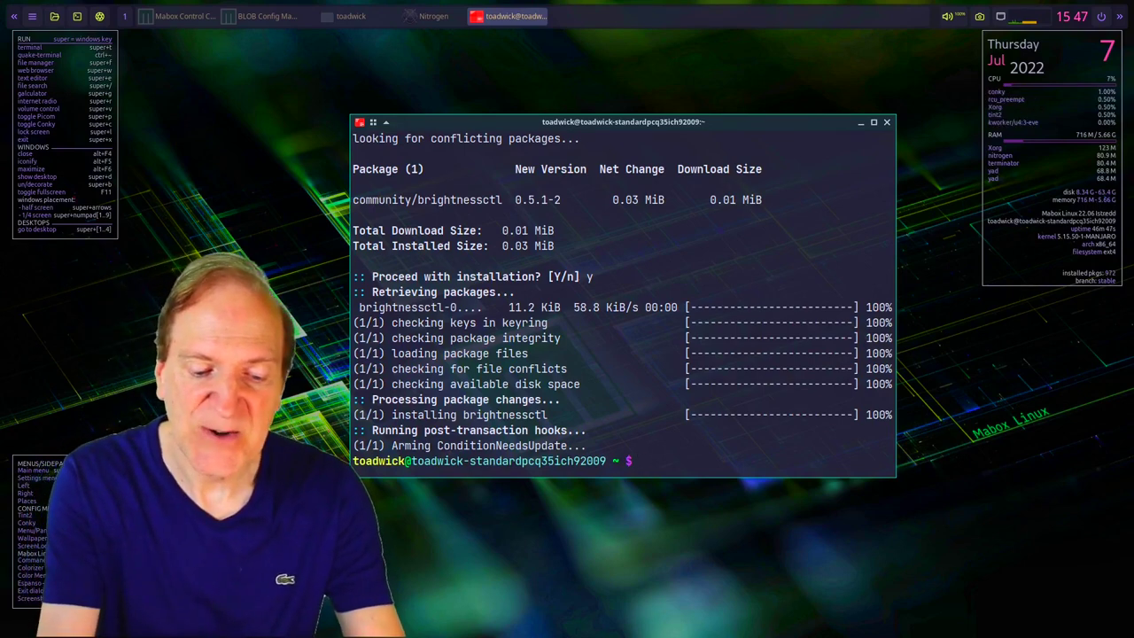
- Run the command brightnessctl -s 450- in the terminal, correcting the misspelled command name first
text(brightnessct)
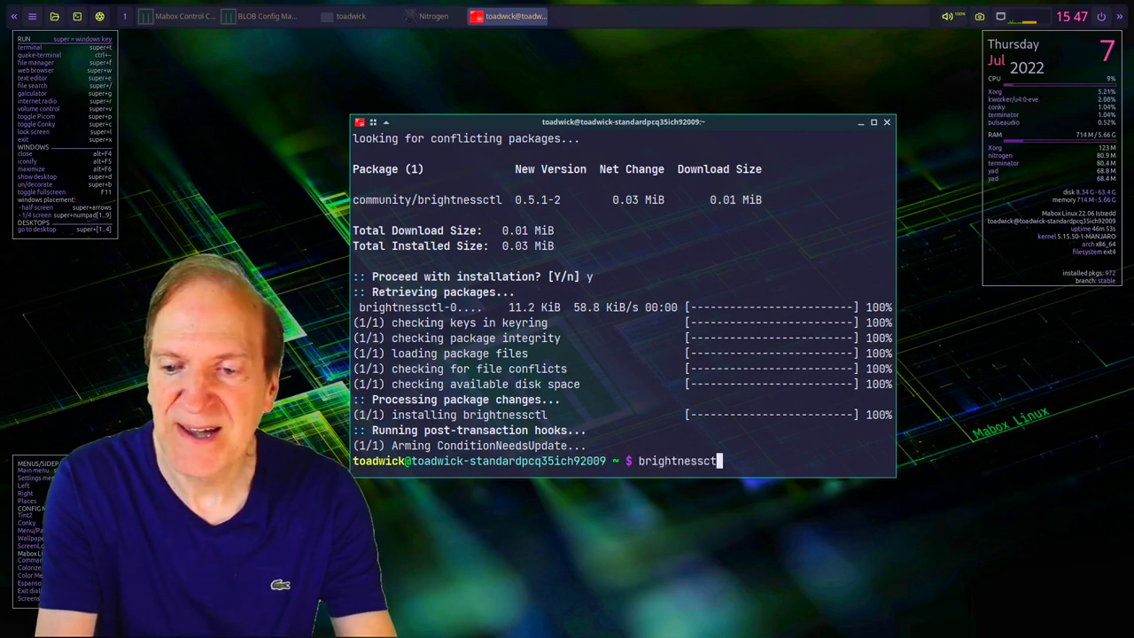
text( -s )
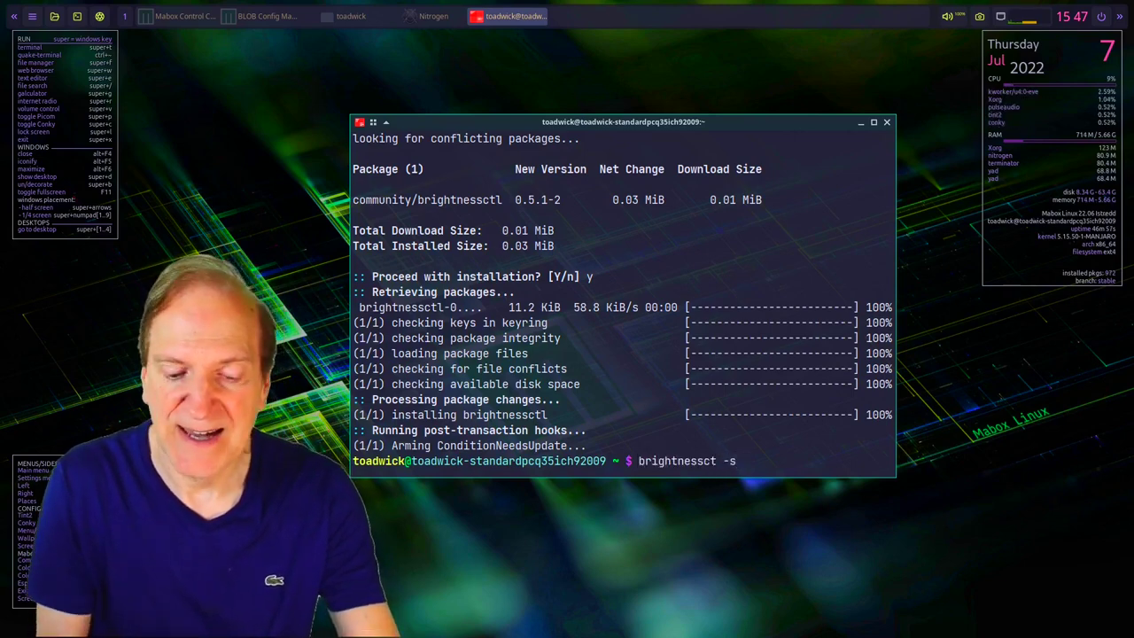
text(450)
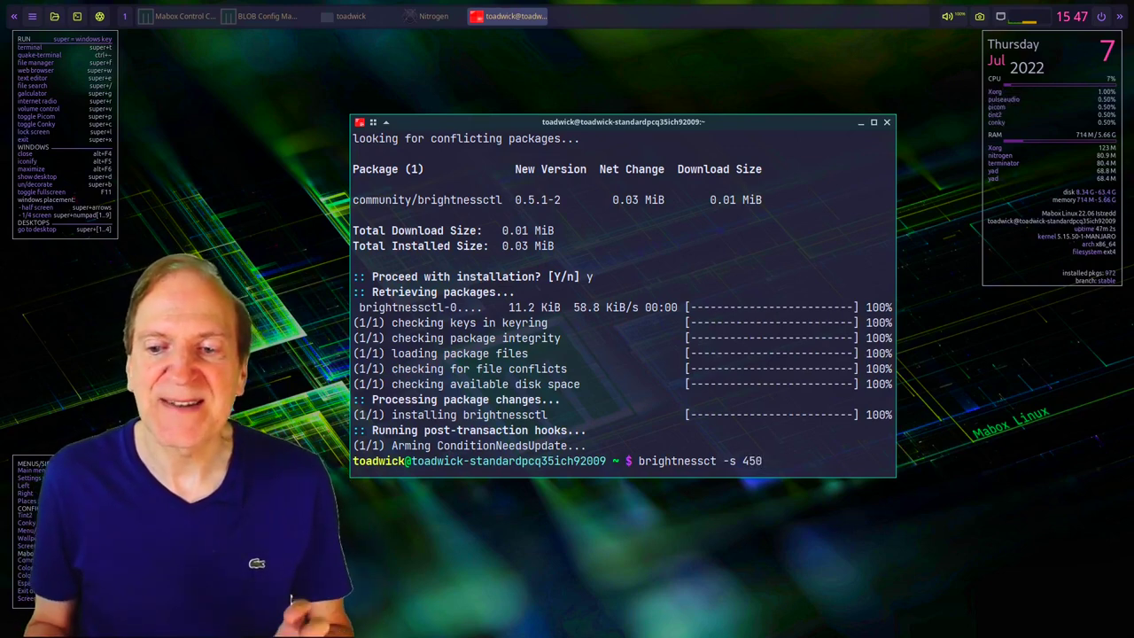
key(Left)
key(Left)
key(Left)
key(Left)
key(Left)
key(Left)
key(Left)
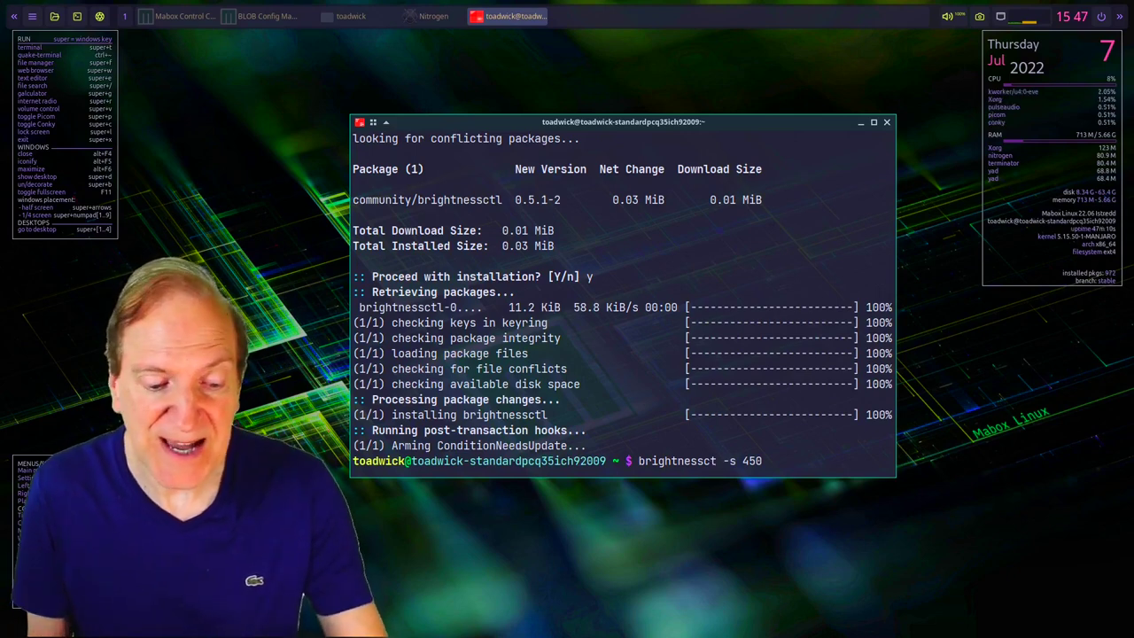
text(l)
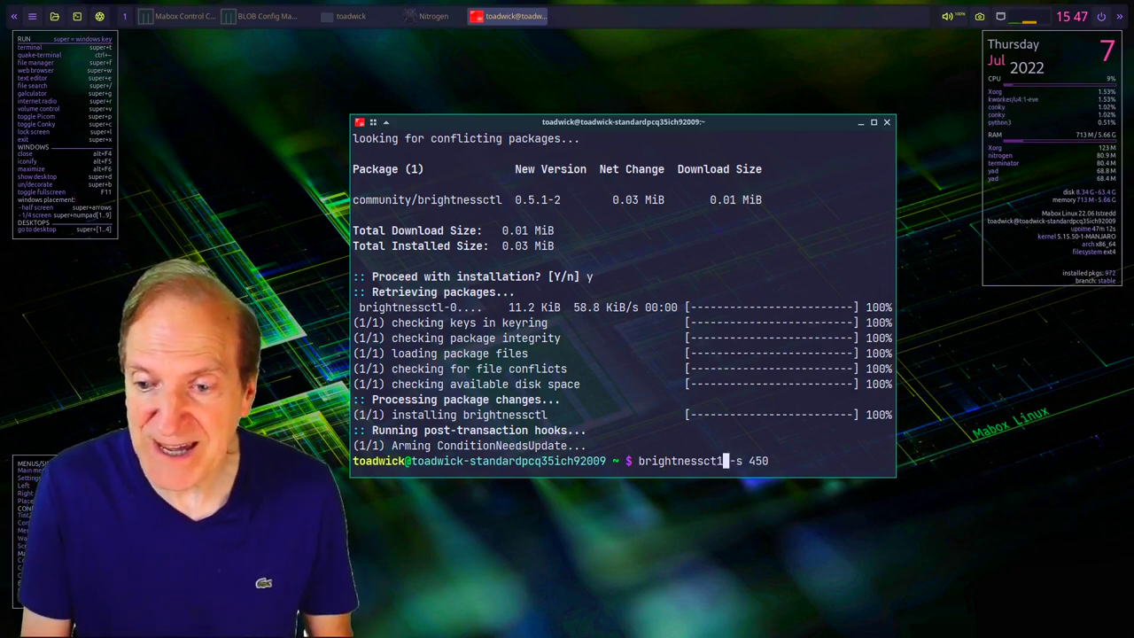
key(End)
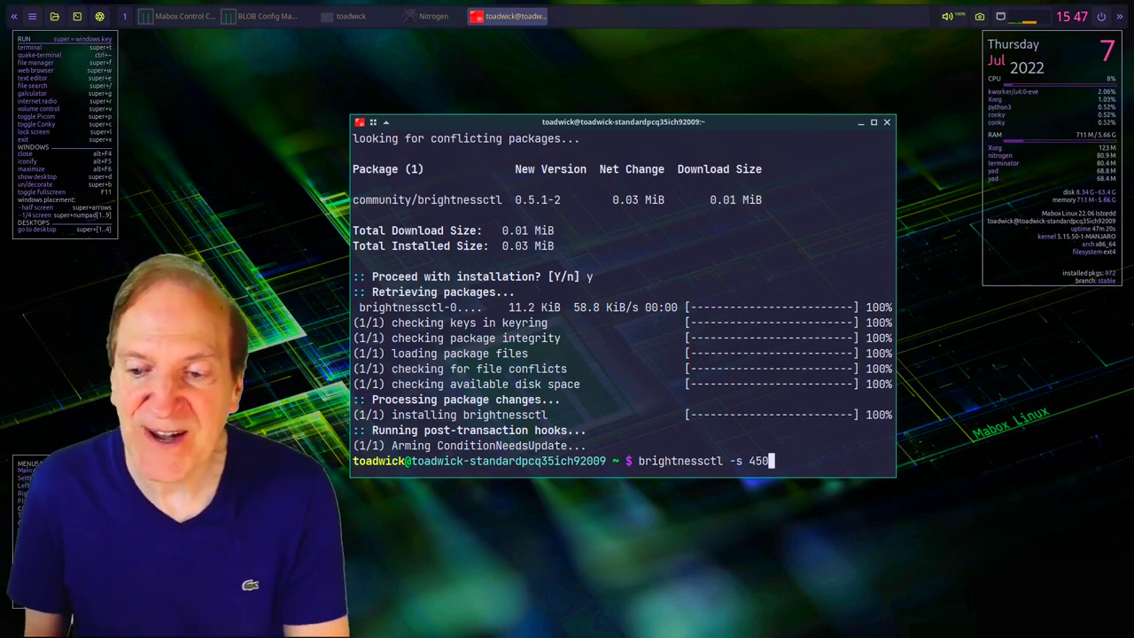
text(-)
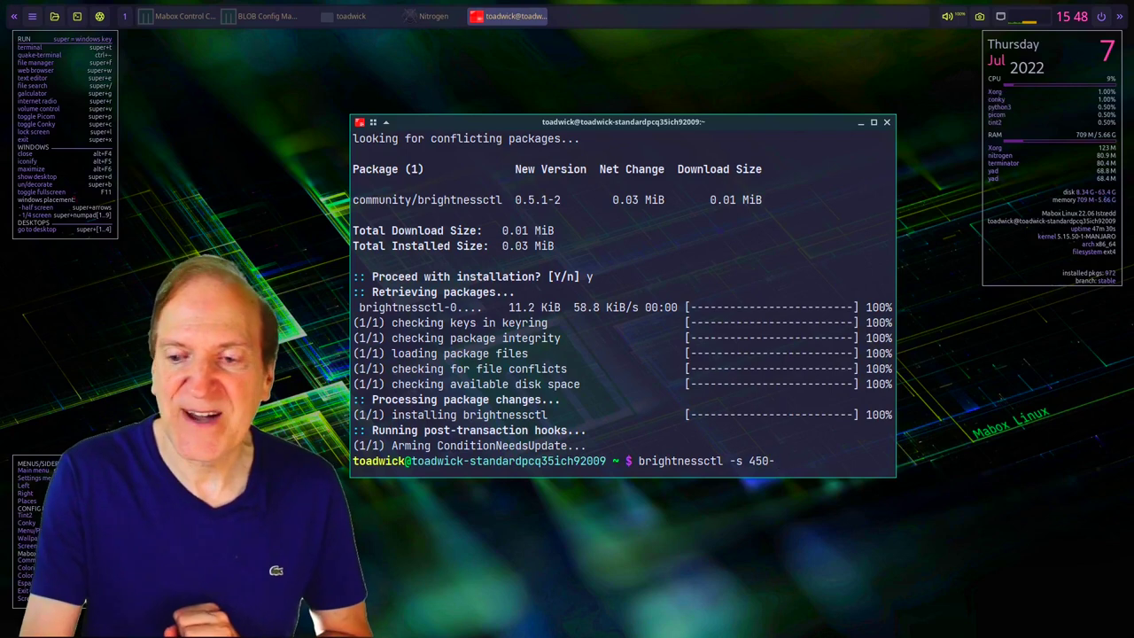
key(Return)
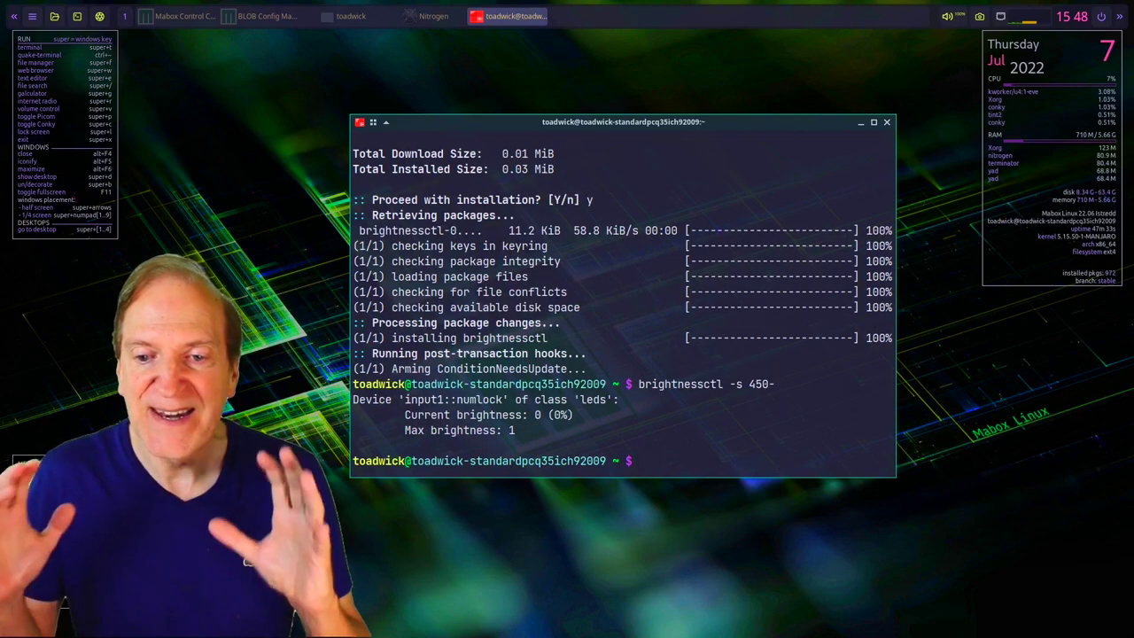
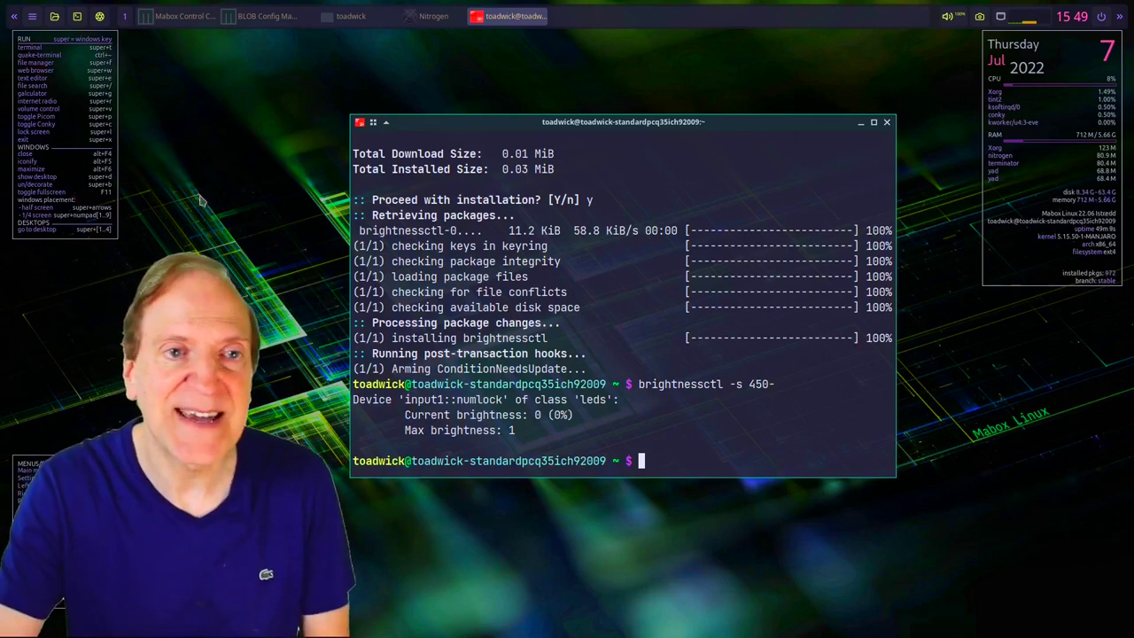
- Show the desktop and review the apps and services in the Mabox XDG Autostart Editor, closing it without saving
key(super+d)
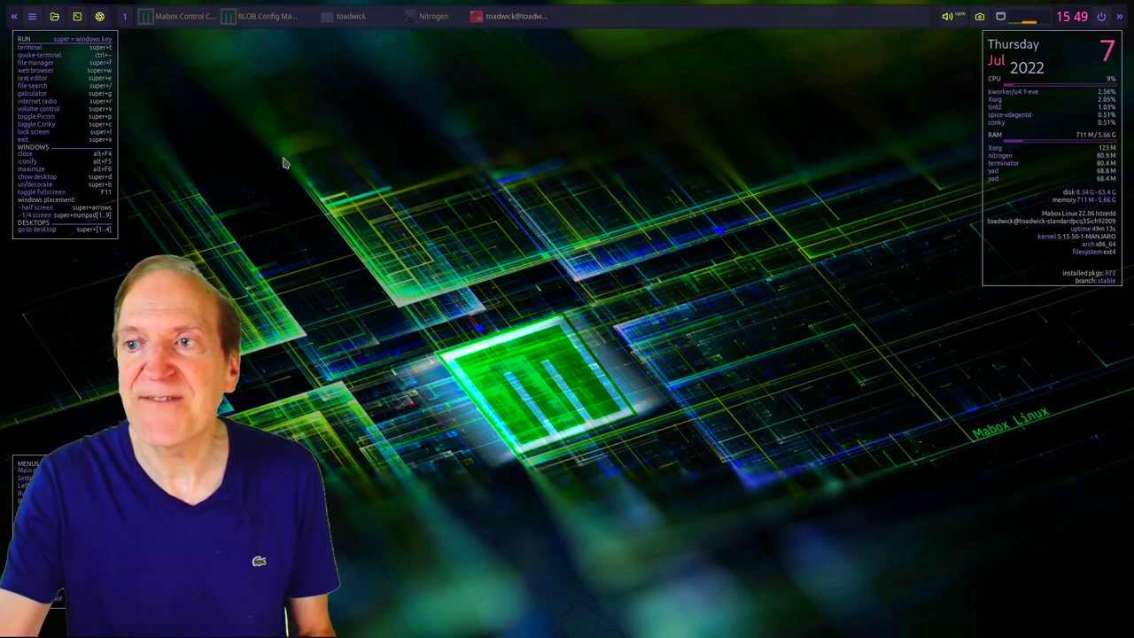
right_click(375, 280)
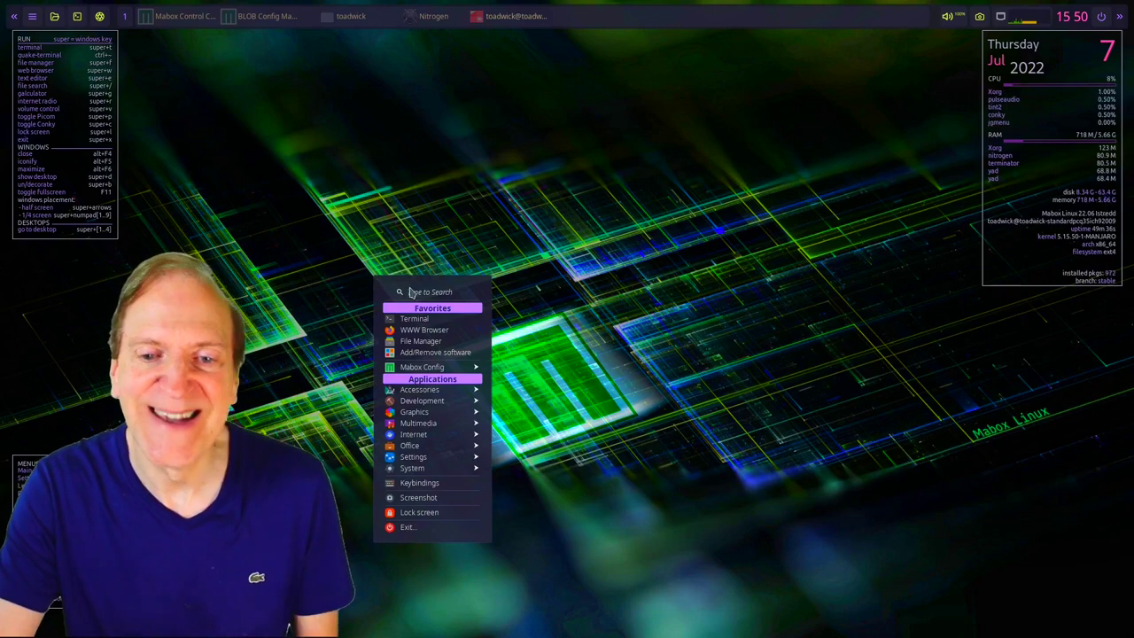
mouse_move(427, 370)
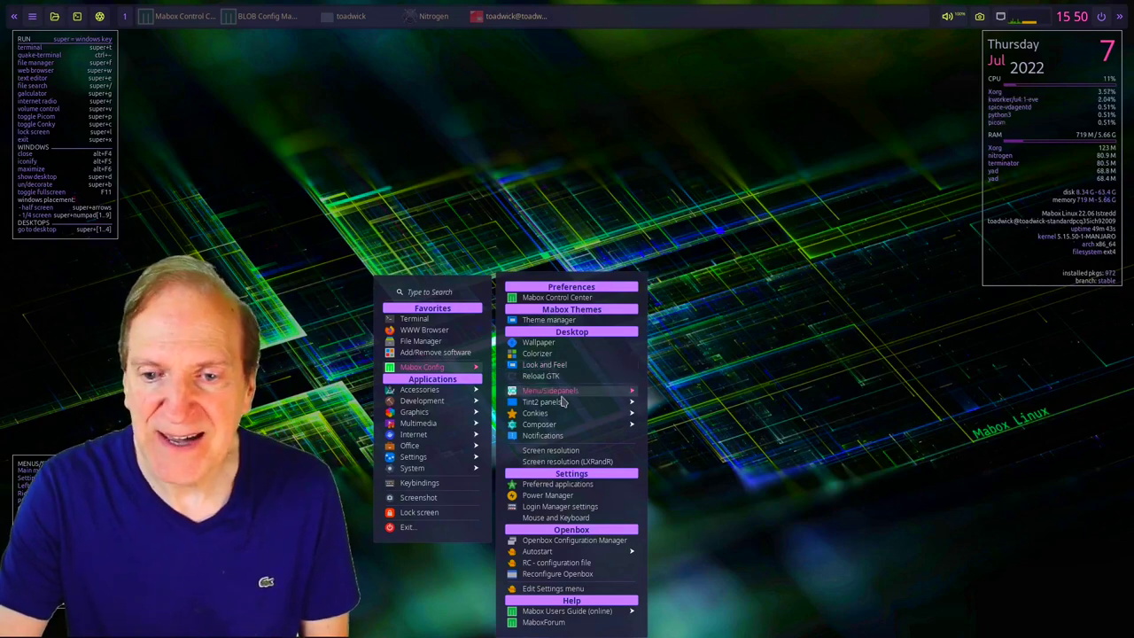
mouse_move(580, 552)
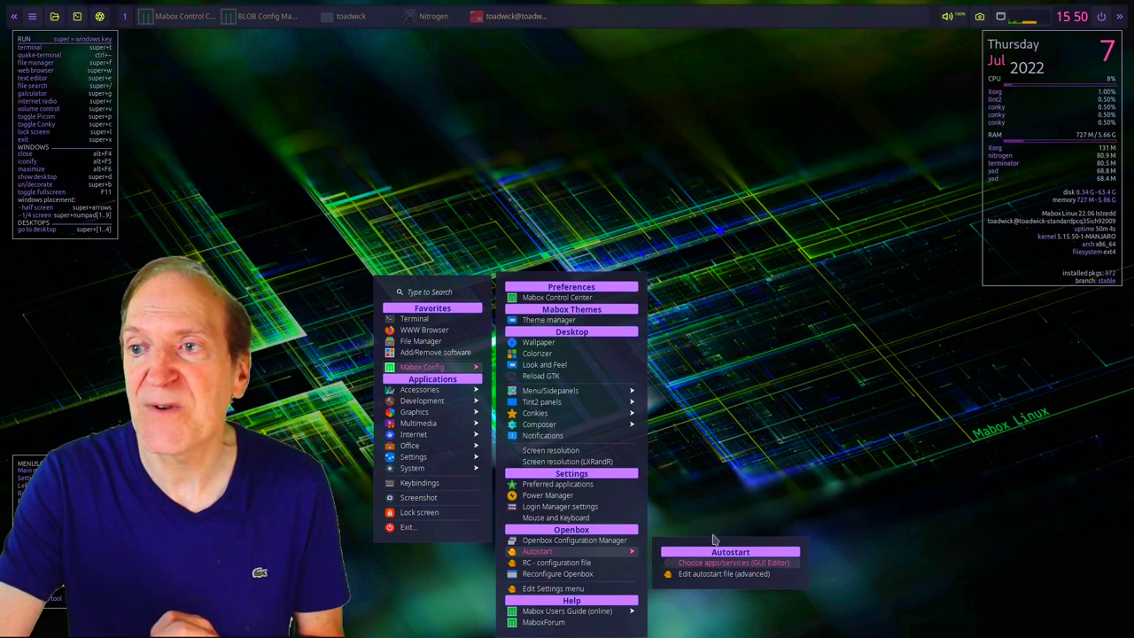
click(706, 562)
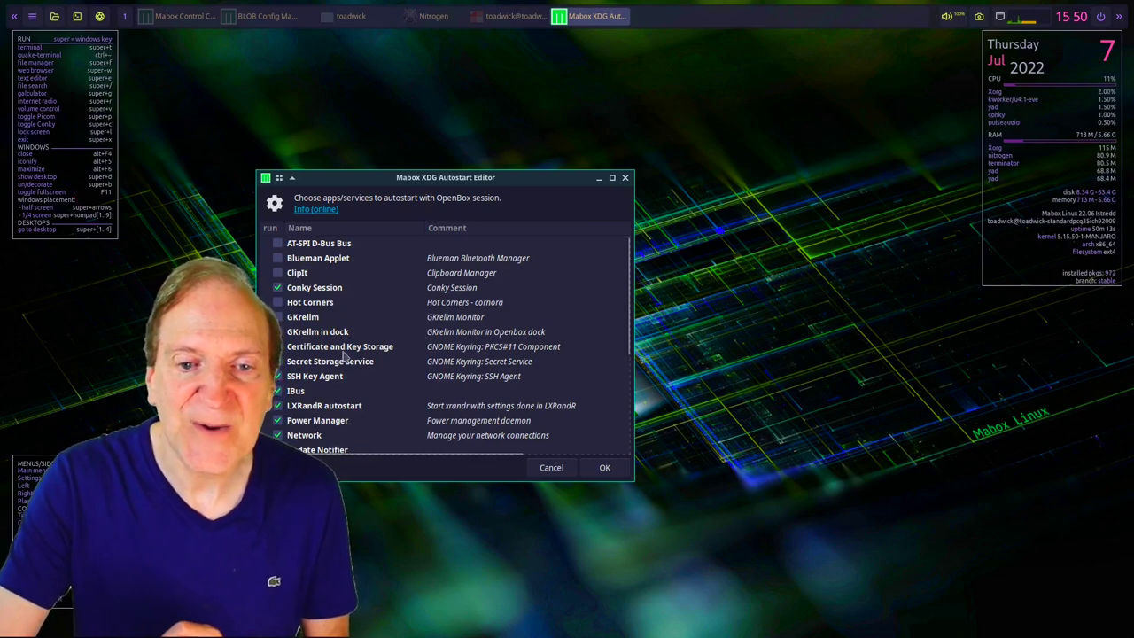
scroll(346, 354, down, 4)
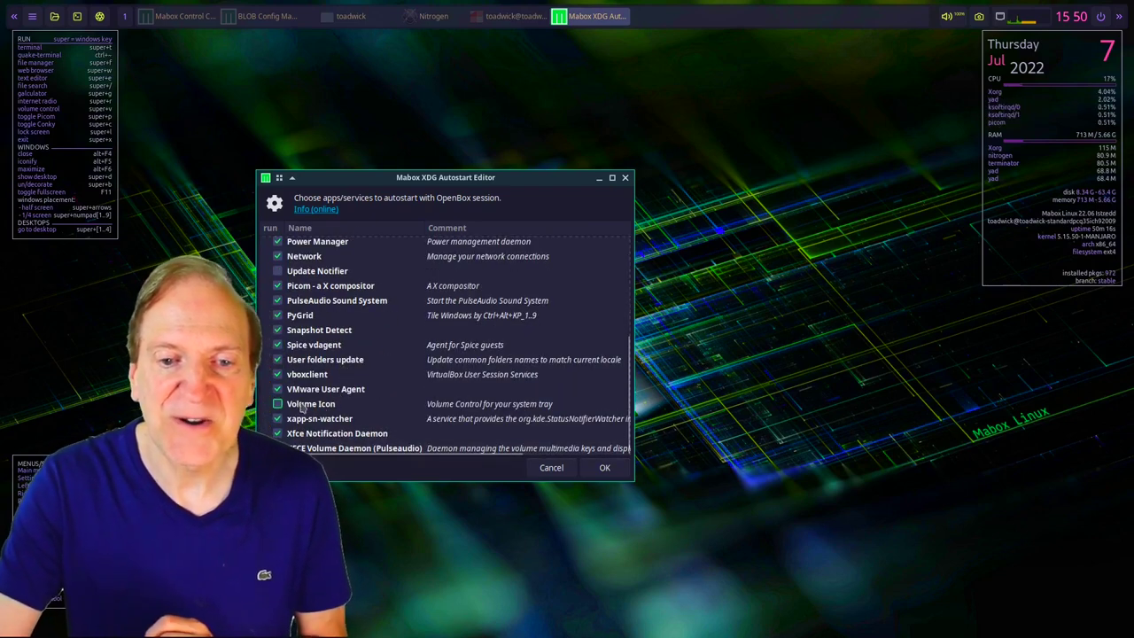
click(278, 404)
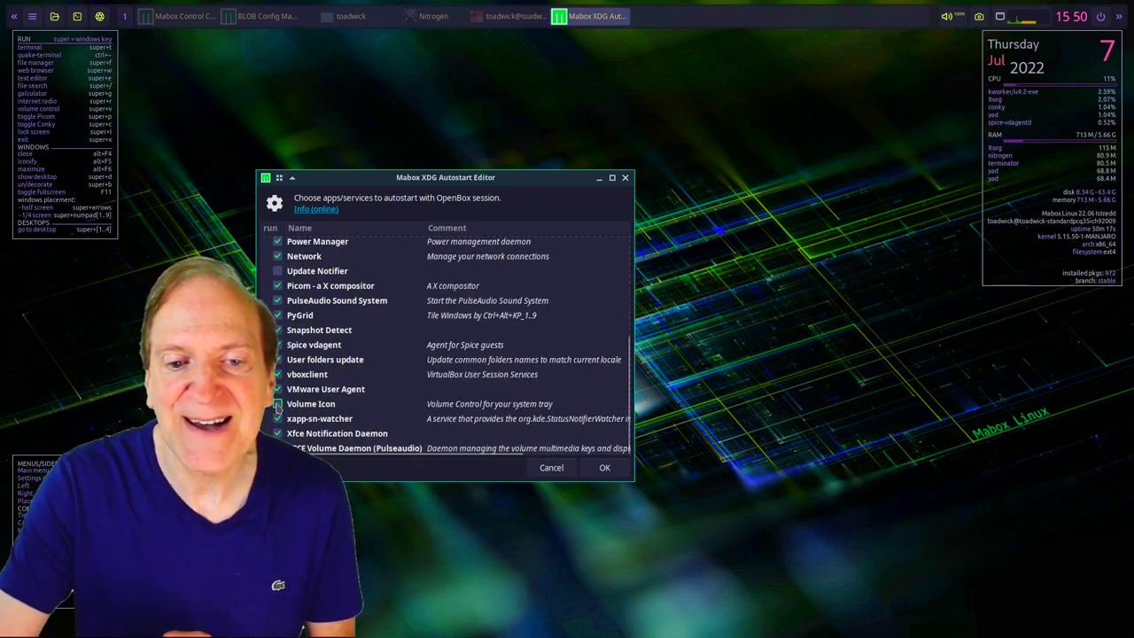
click(551, 468)
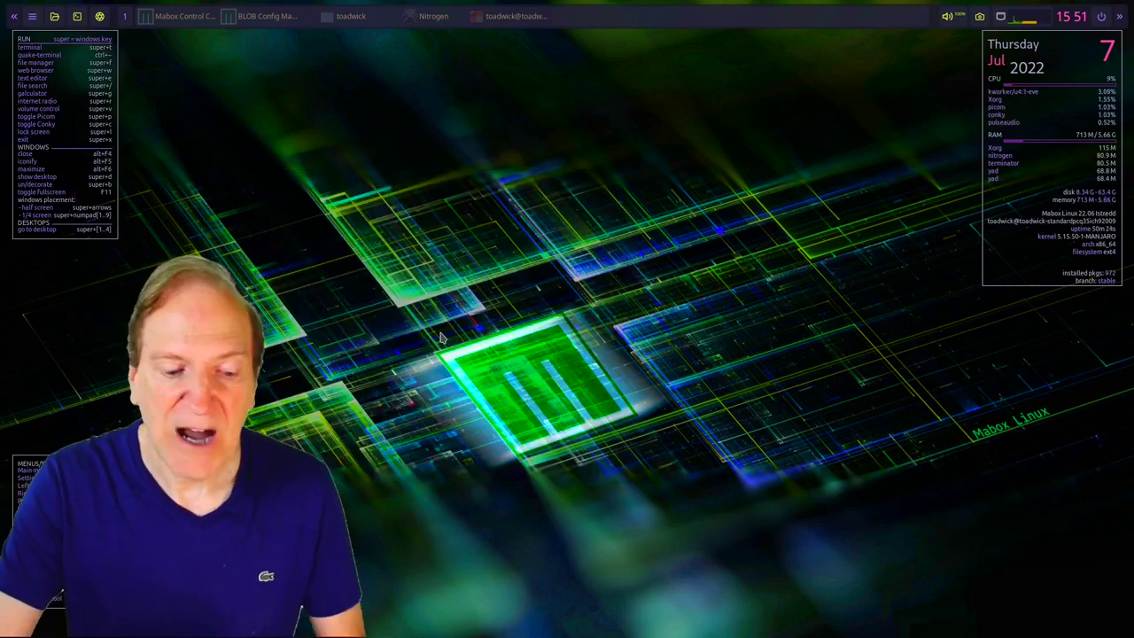
- Open the Openbox autostart file for advanced editing and go to the end of the file
right_click(550, 431)
mouse_move(550, 432)
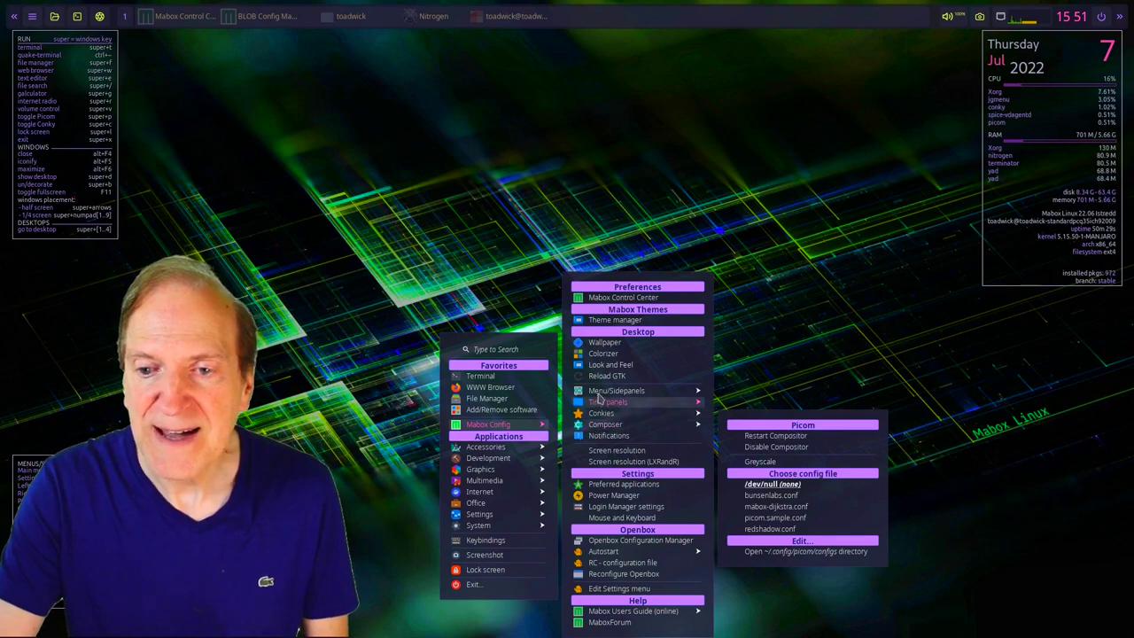
mouse_move(603, 390)
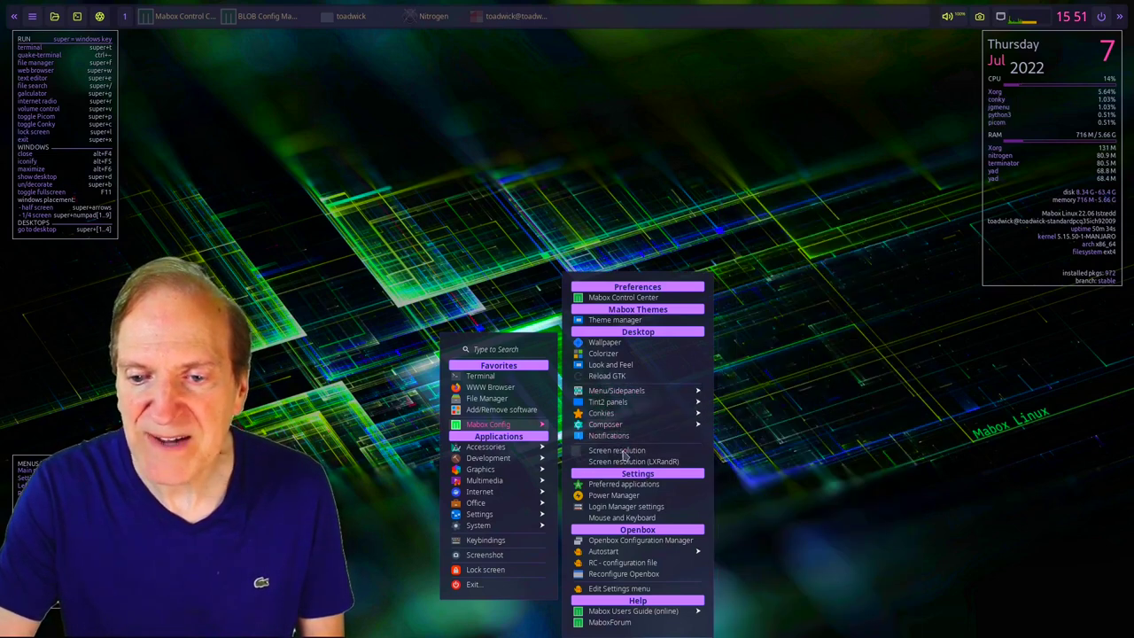
mouse_move(647, 551)
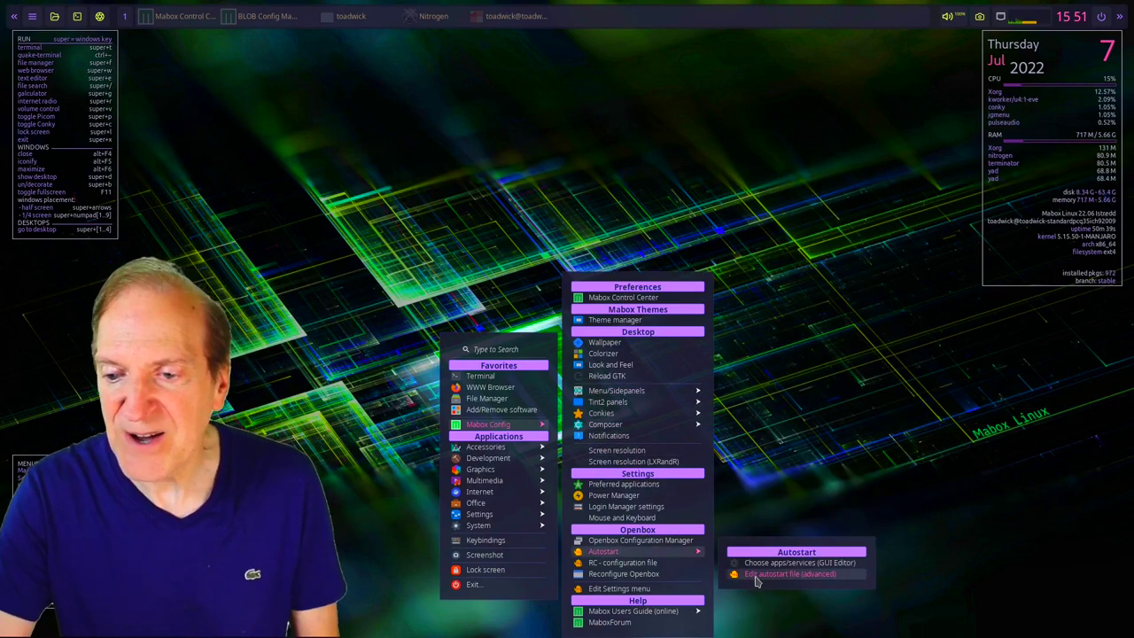
click(756, 576)
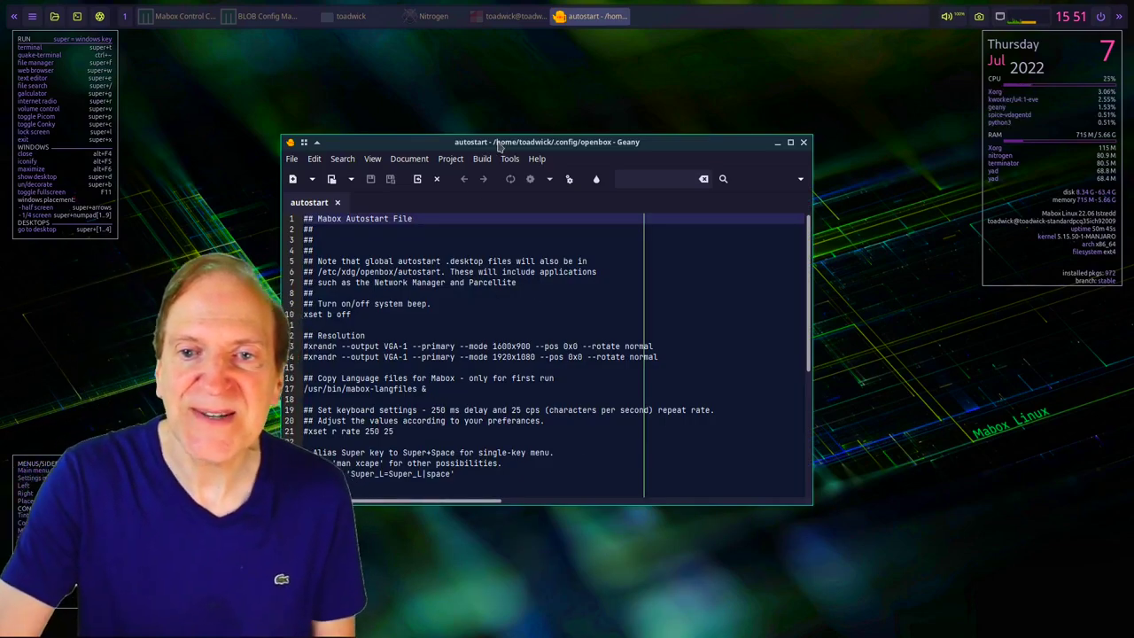
drag(498, 147, 410, 80)
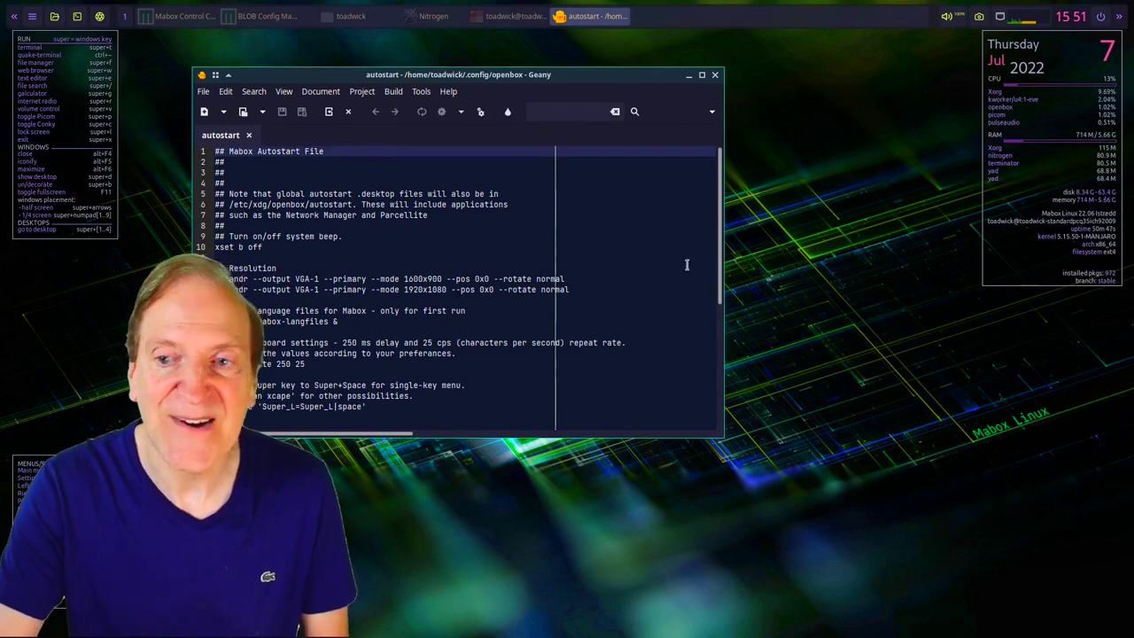
drag(720, 266, 726, 405)
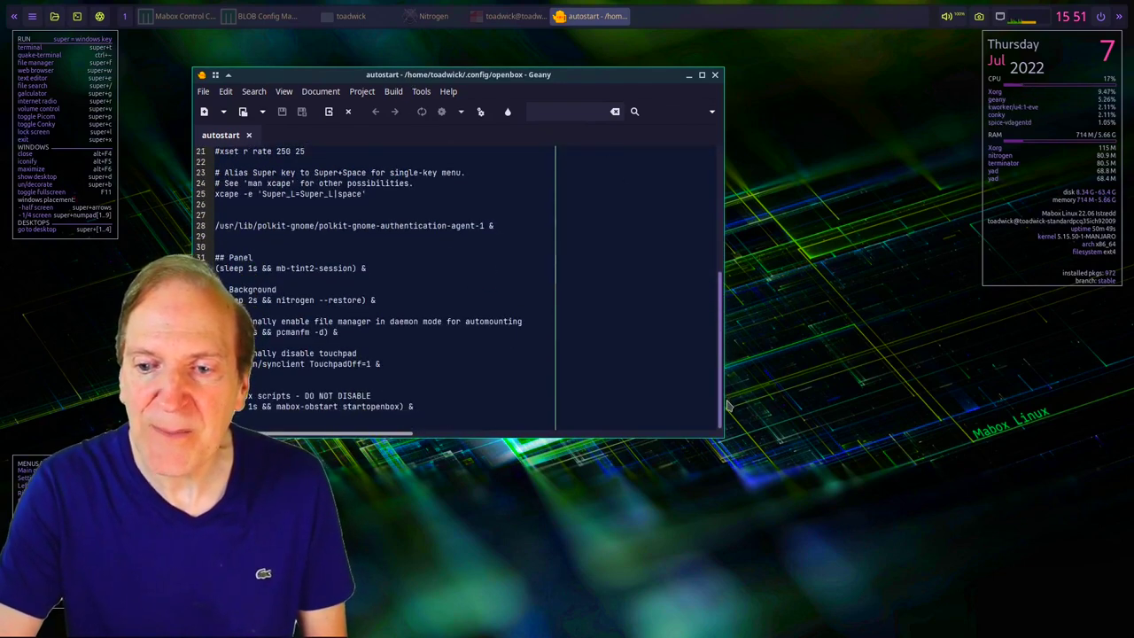
- Add the comment "## Turn on Numlock" and the command numlockx at the end of the autostart file, then save and close it
click(406, 416)
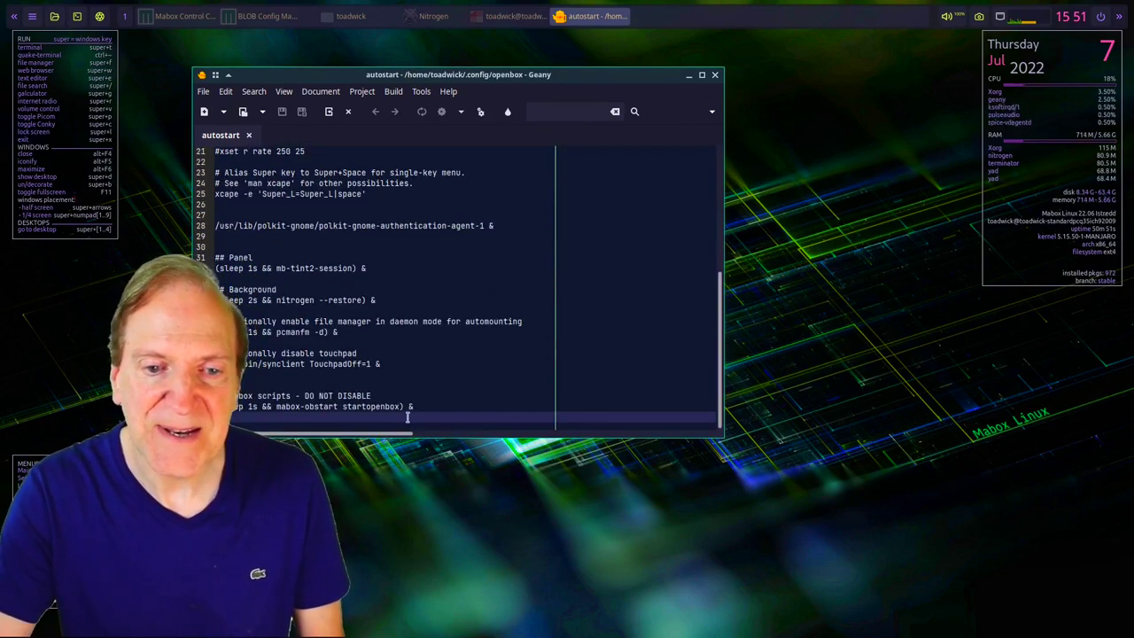
key(Return)
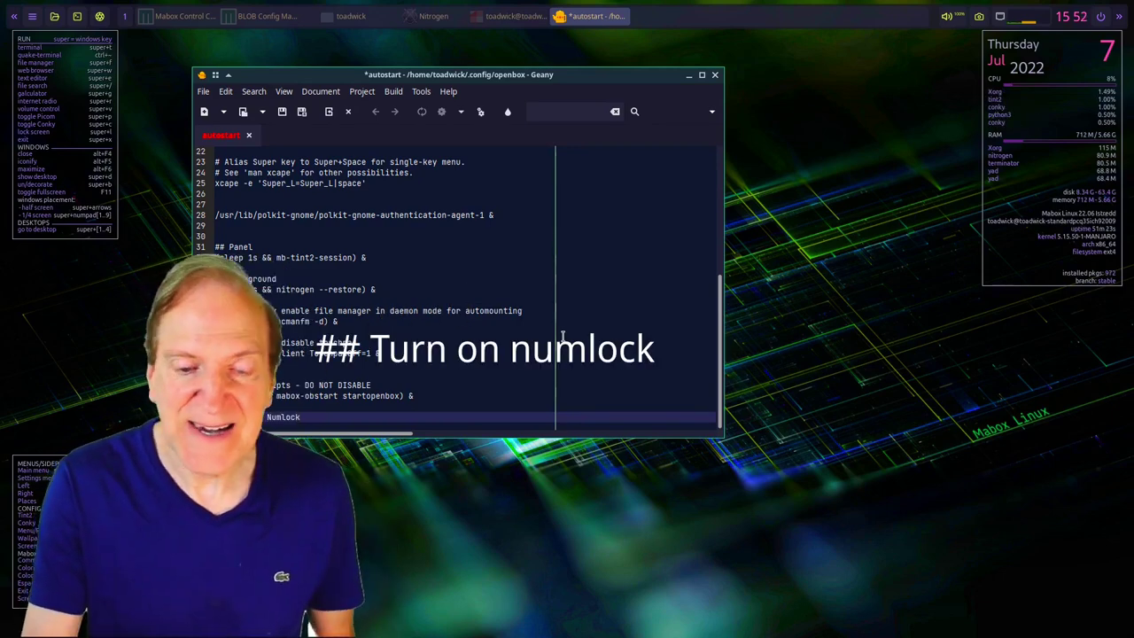
key(Return)
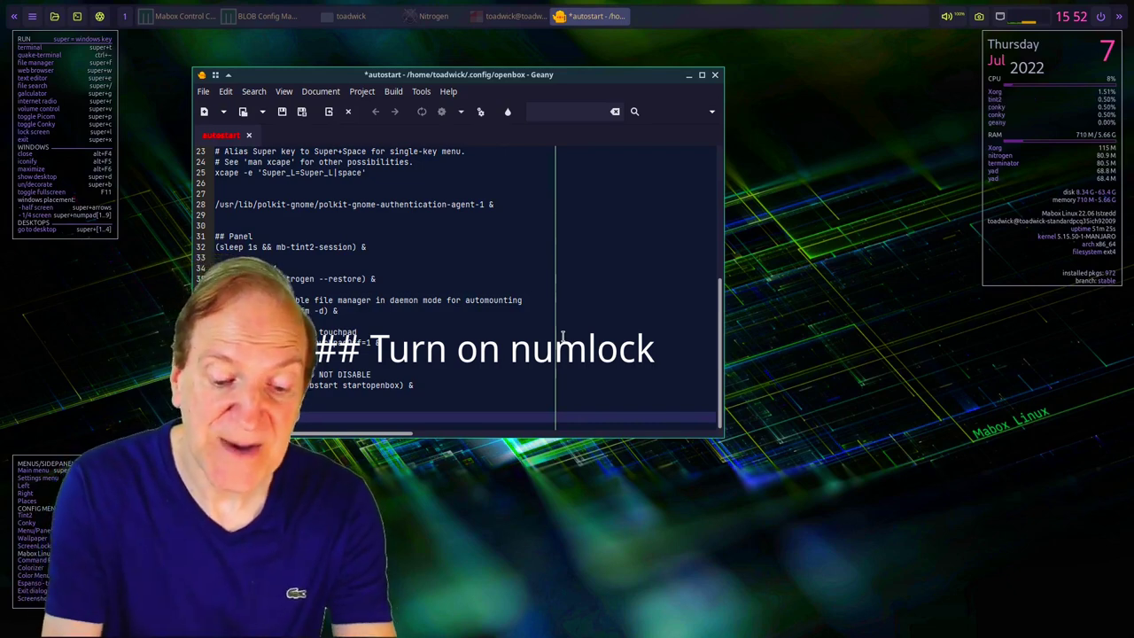
text(numlockx)
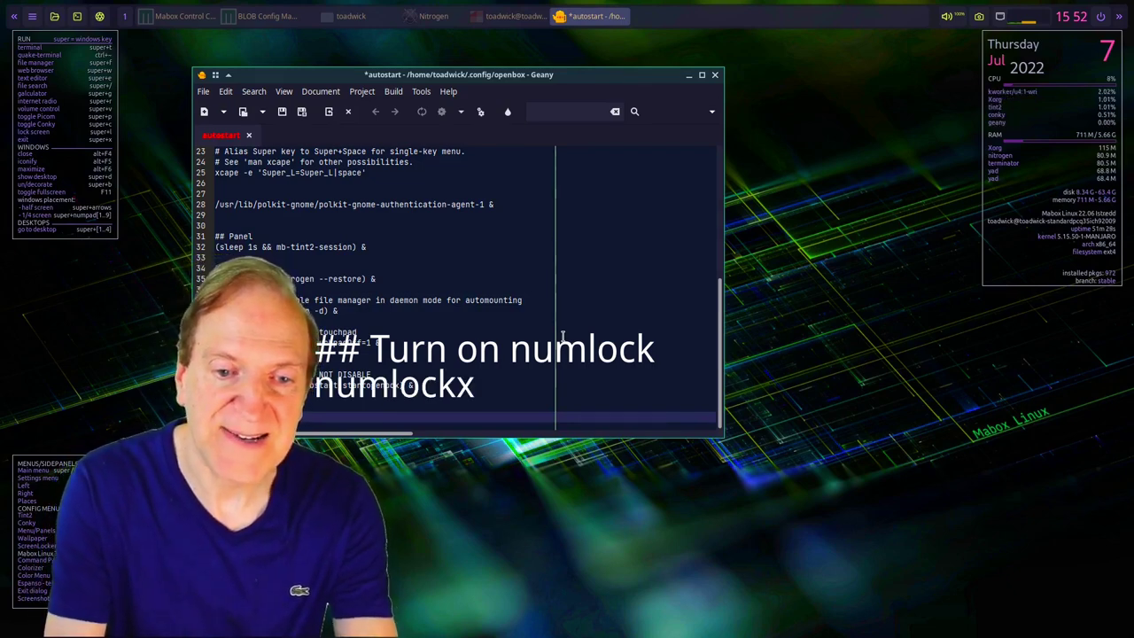
key(Return)
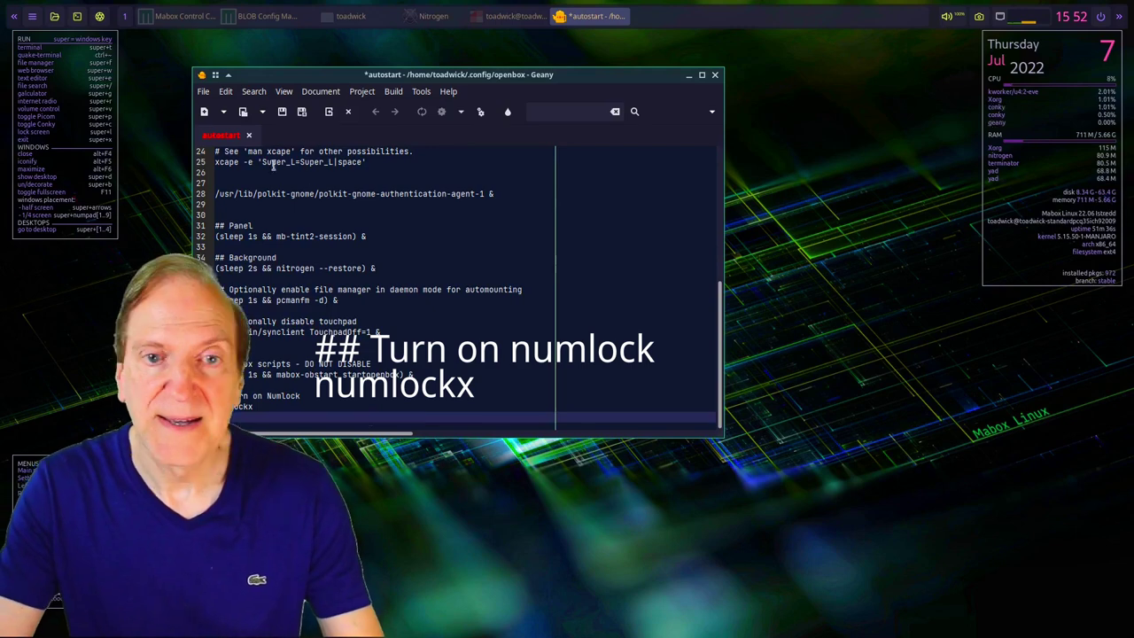
key(ctrl+s)
click(716, 76)
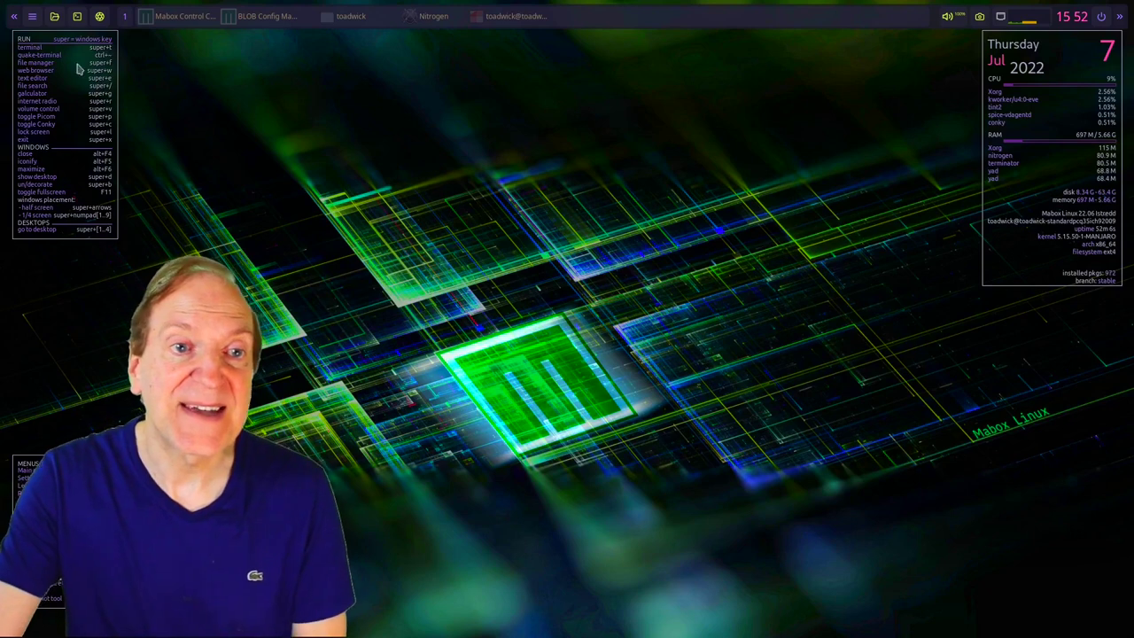
- Open the LightDM GTK+ Greeter settings and review the available themes, keeping Arc-Dark selected
click(32, 16)
mouse_move(99, 152)
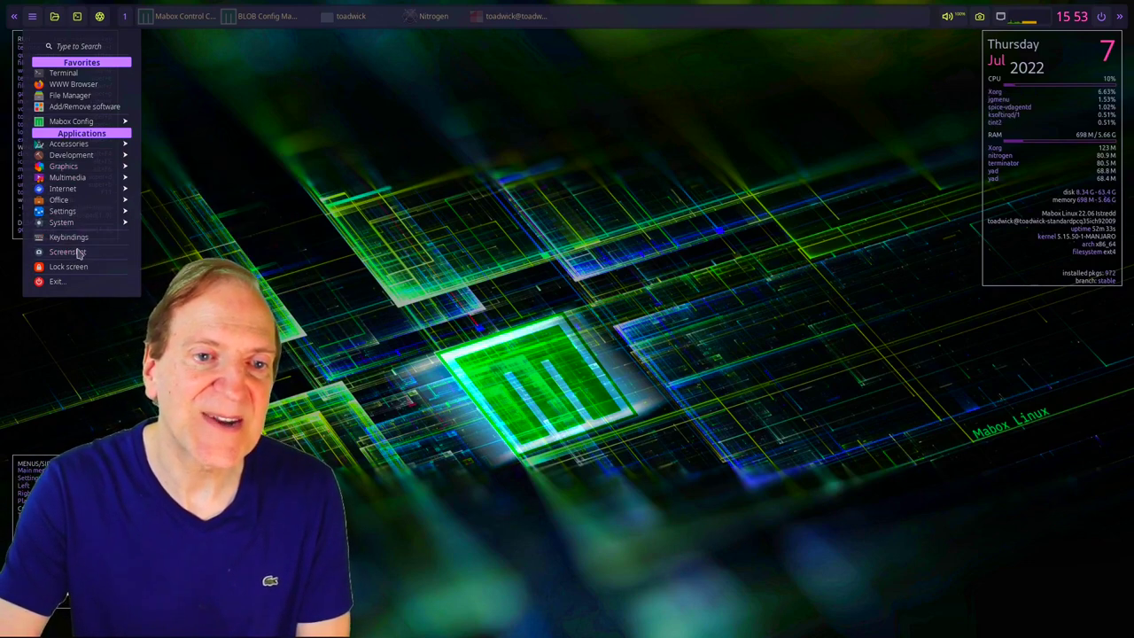
mouse_move(85, 185)
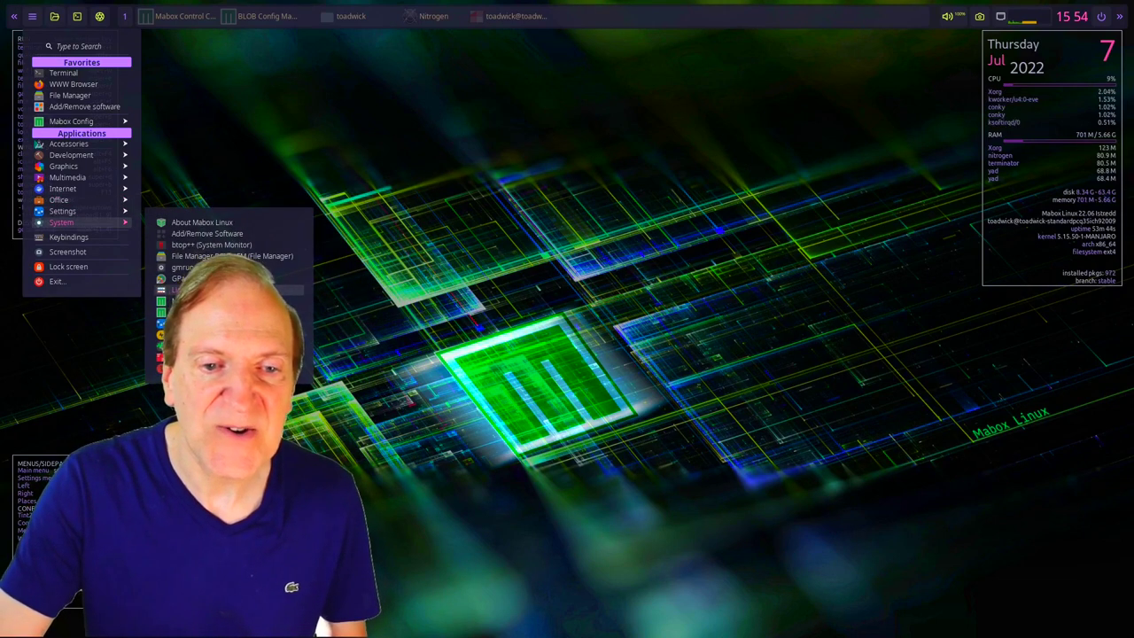
click(266, 290)
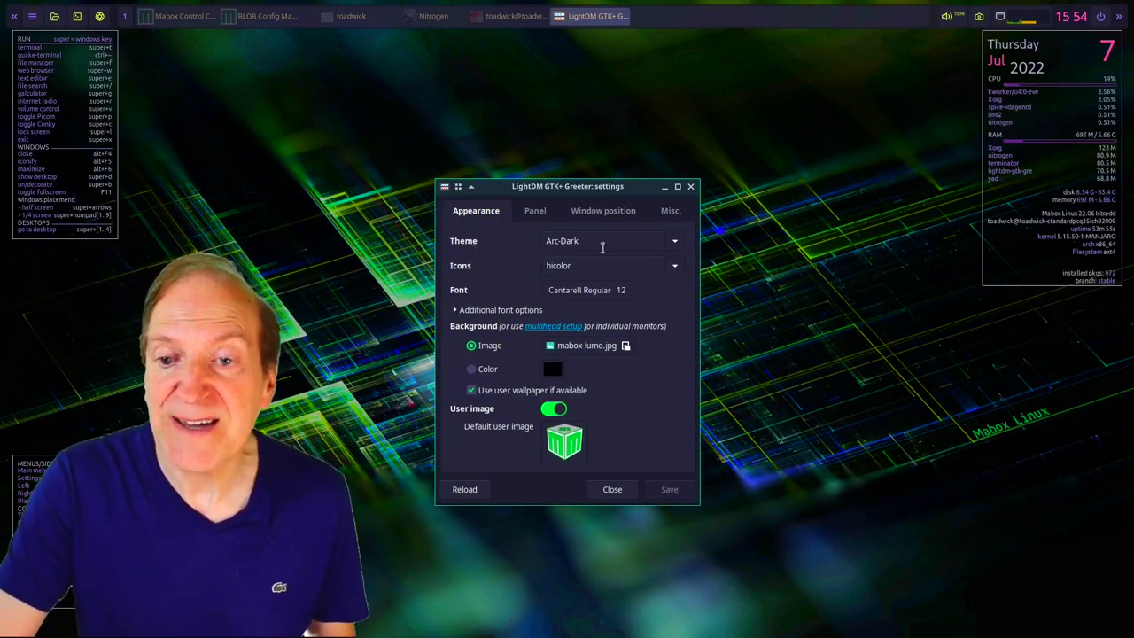
click(676, 243)
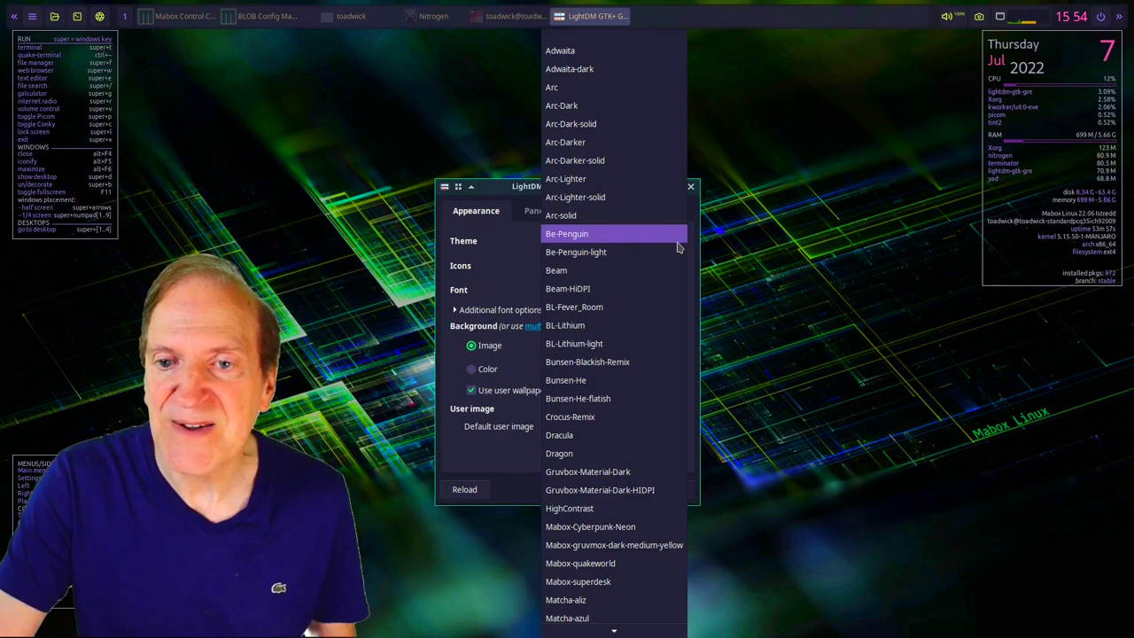
click(574, 107)
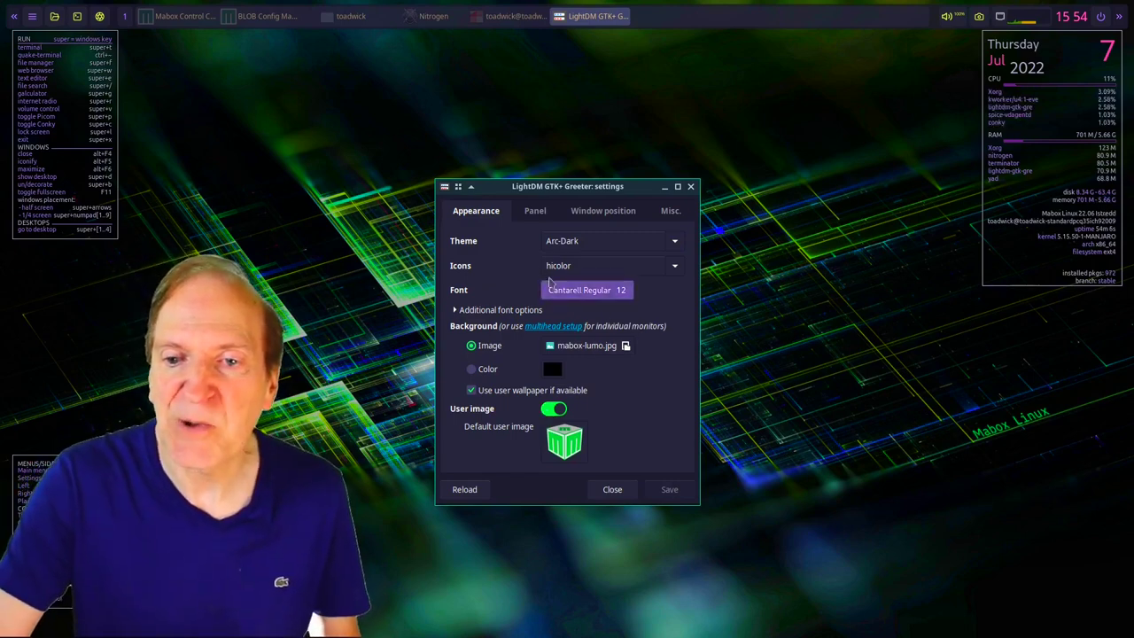
- Review the greeter's panel, window position and miscellaneous settings, and close the dialog without saving
click(536, 212)
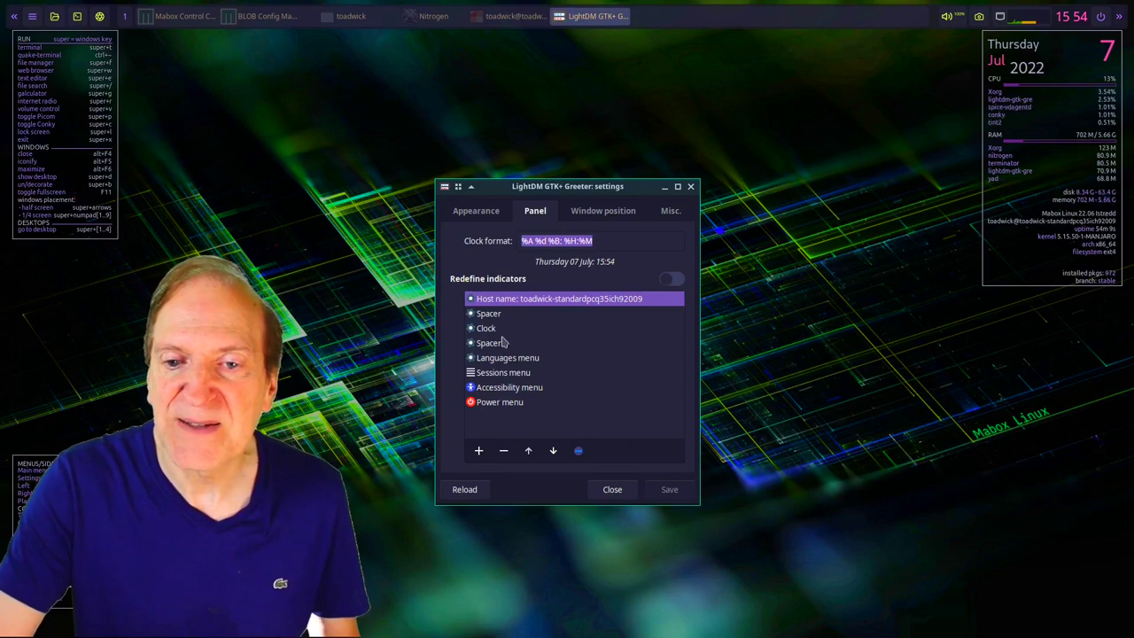
click(602, 212)
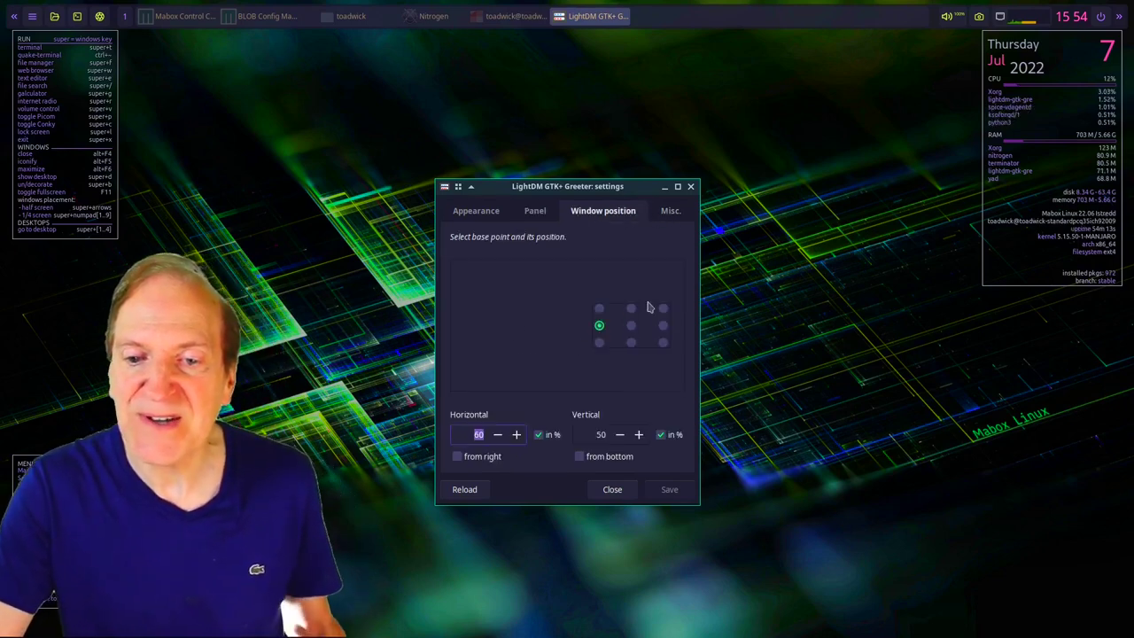
click(670, 212)
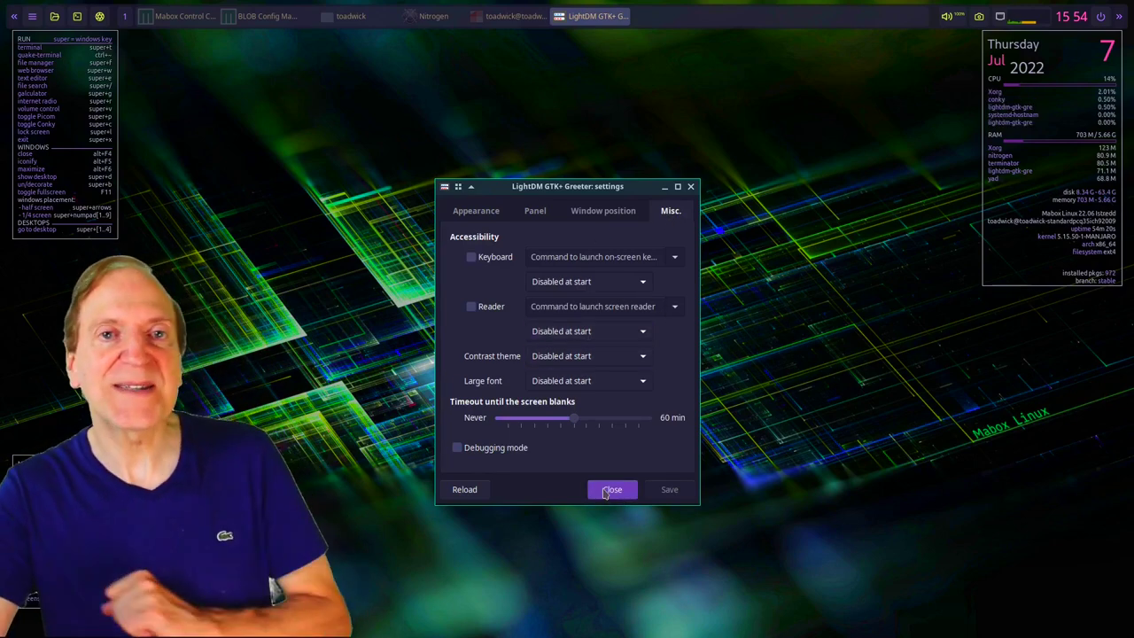
click(612, 490)
- View the main menu and the right side panel with its system and exit options, and close both
key(super)
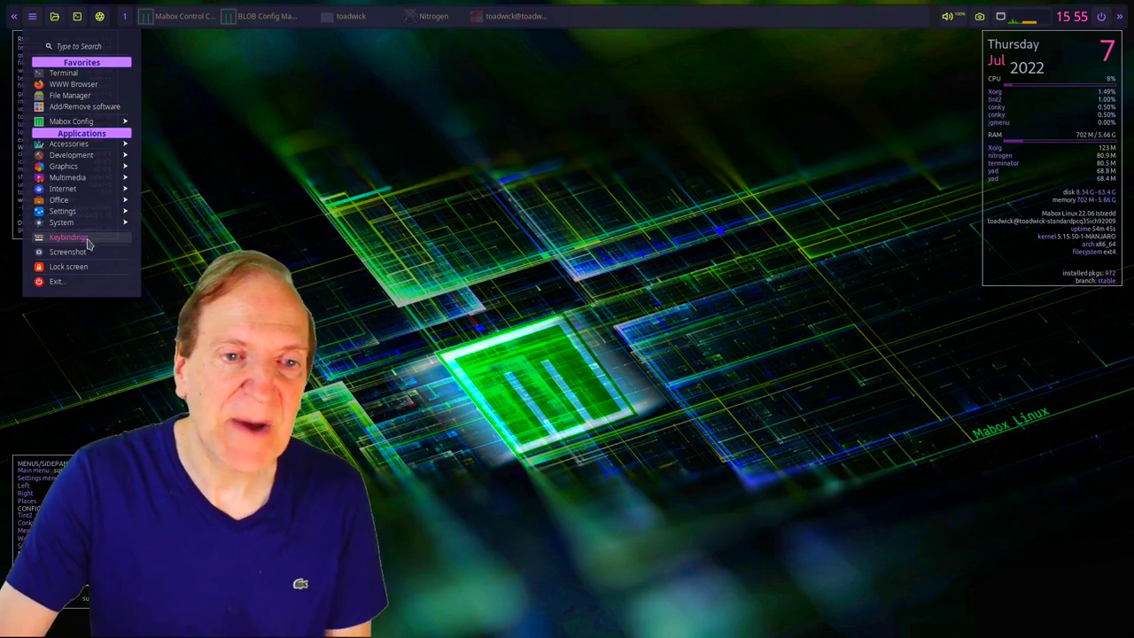
click(235, 161)
click(1122, 18)
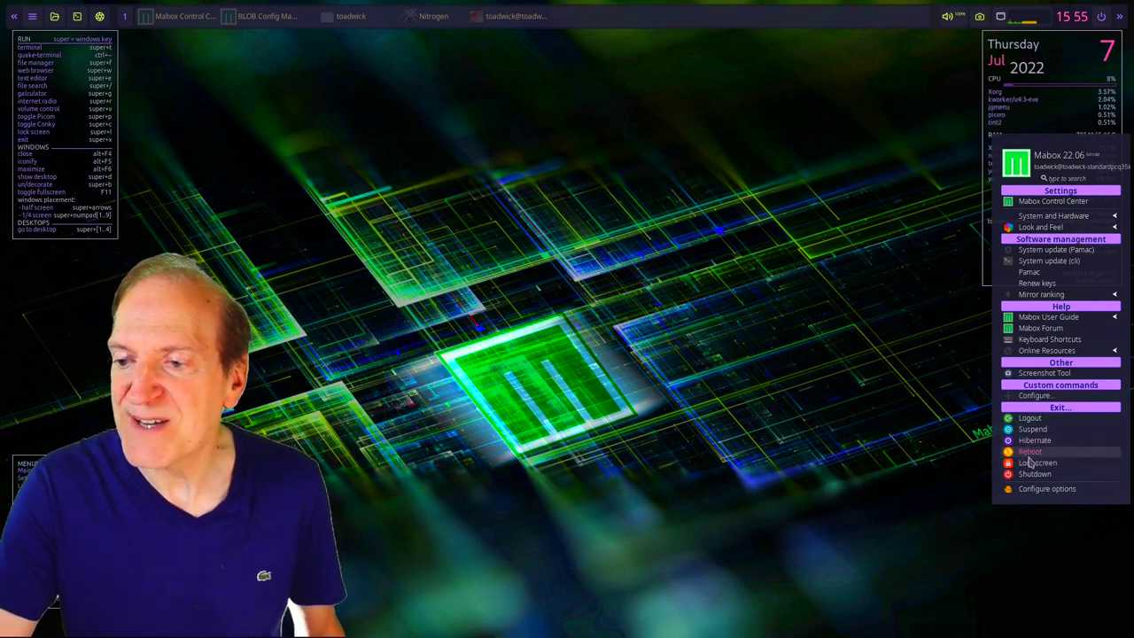
click(941, 341)
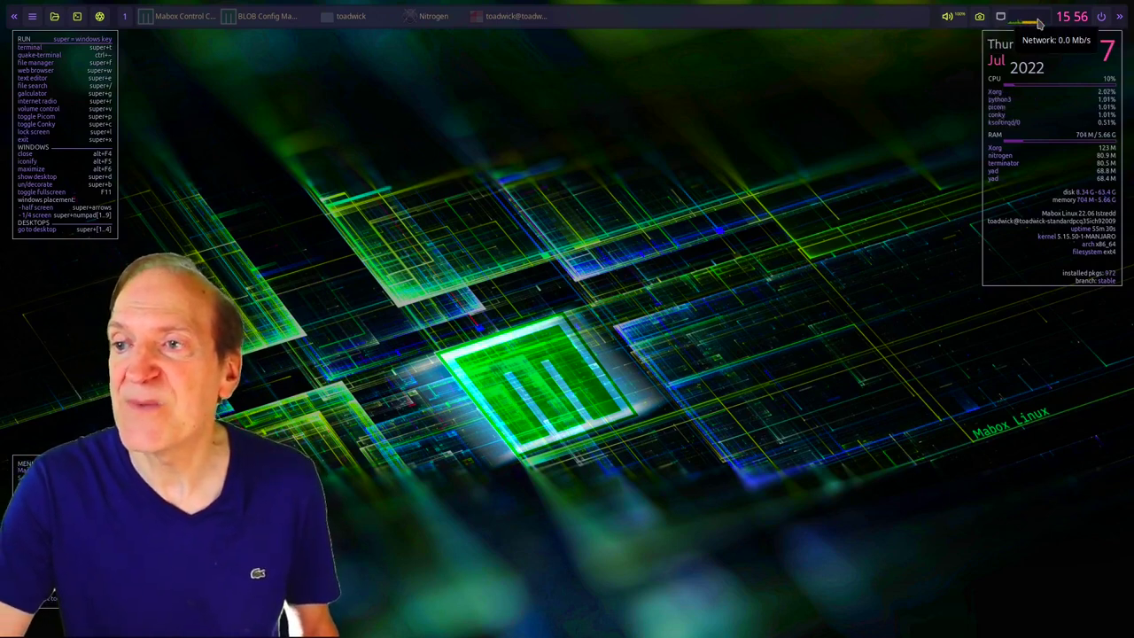
- Open the Task Manager to check the running processes and resource usage, and quit it
click(1051, 19)
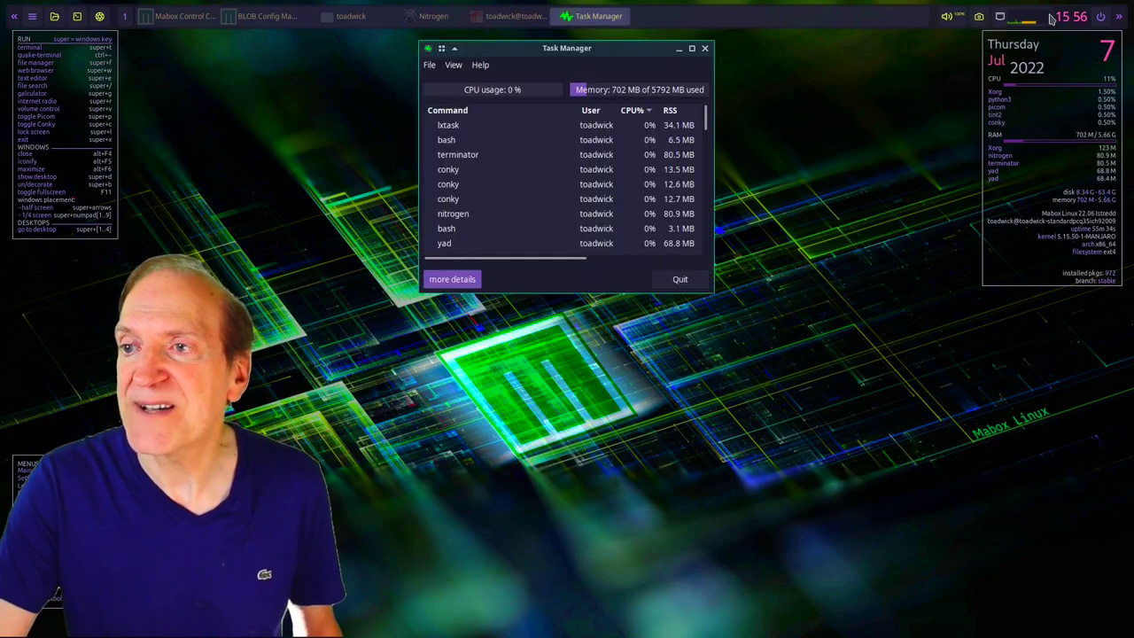
click(679, 280)
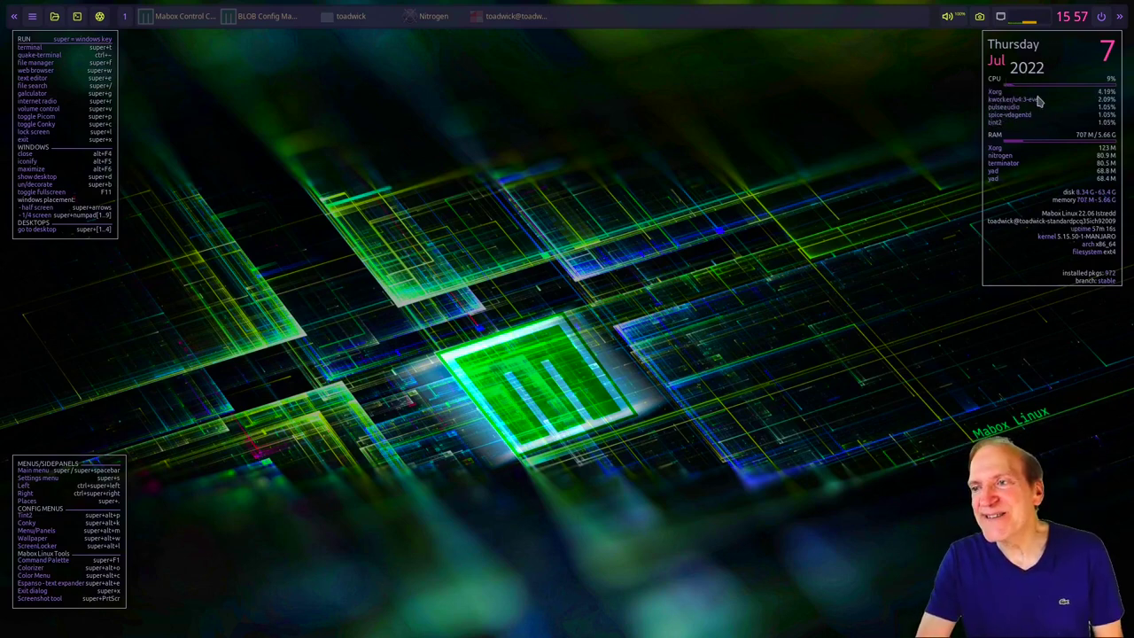
- Browse the application categories in the desktop menu and view the exit options, cancelling without leaving the session
right_click(315, 188)
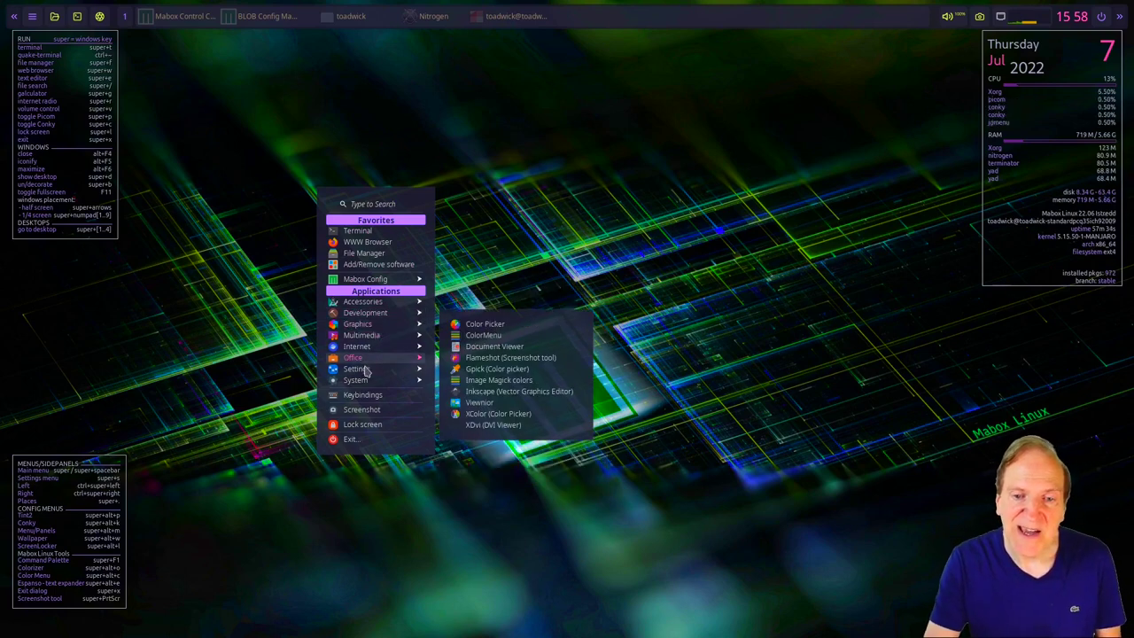
mouse_move(364, 381)
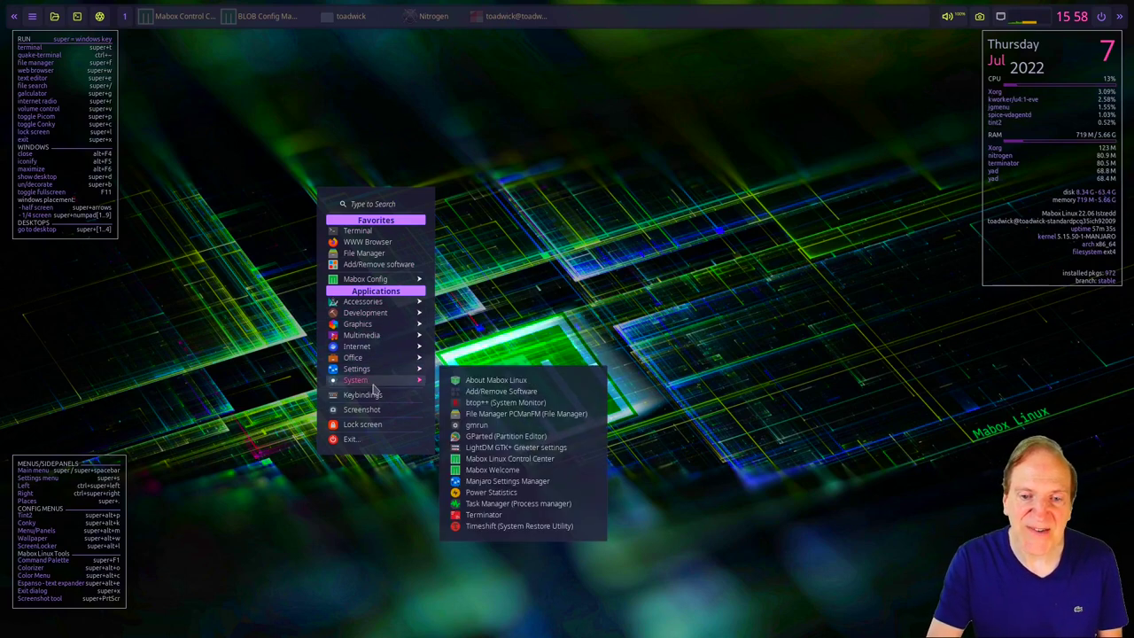
click(523, 268)
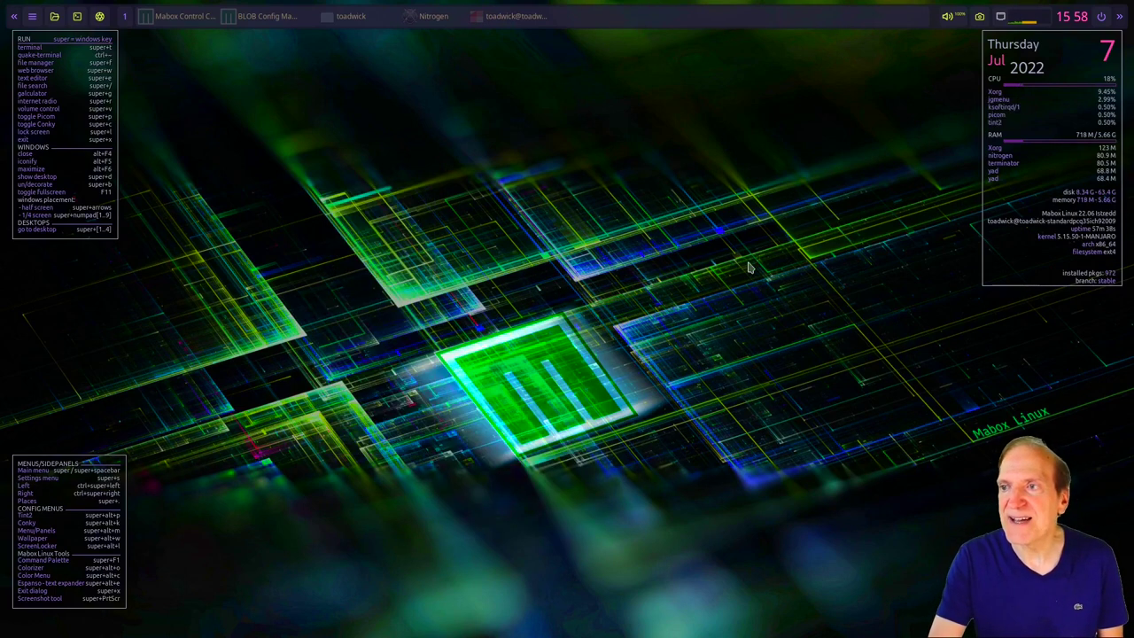
click(1103, 17)
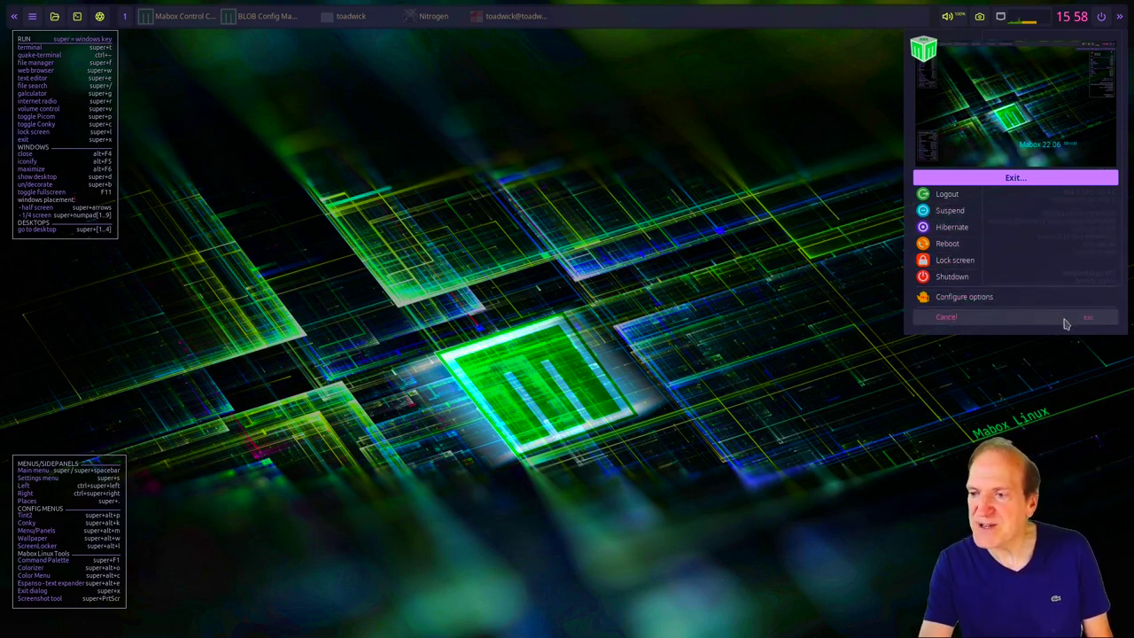
click(930, 318)
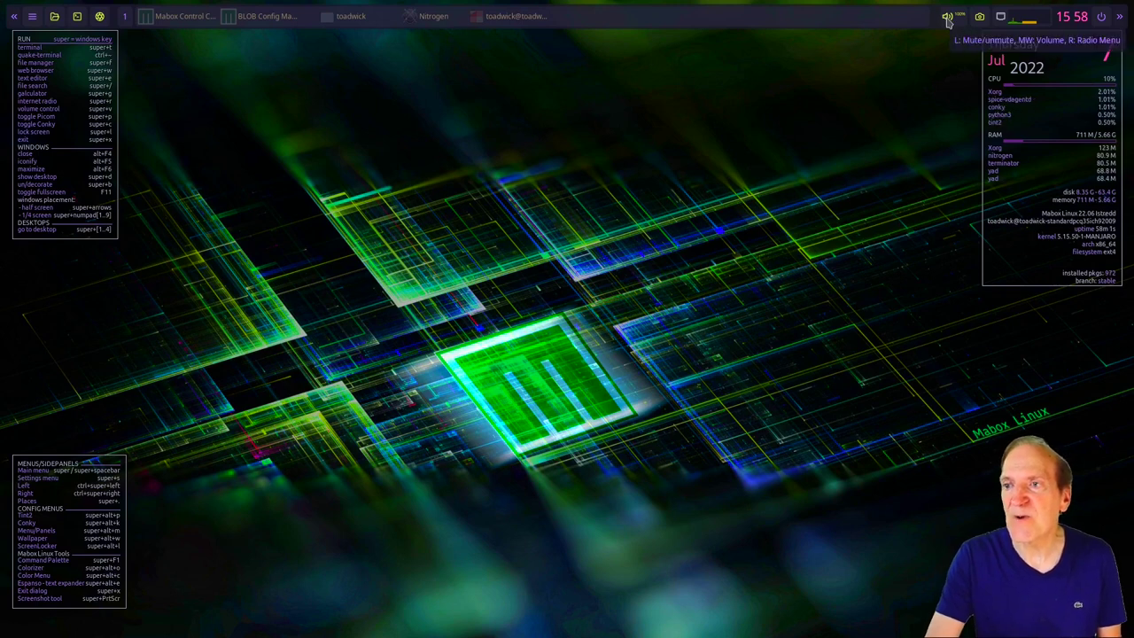
- Lower the sound output volume to about 45%
scroll(948, 20, down, 4)
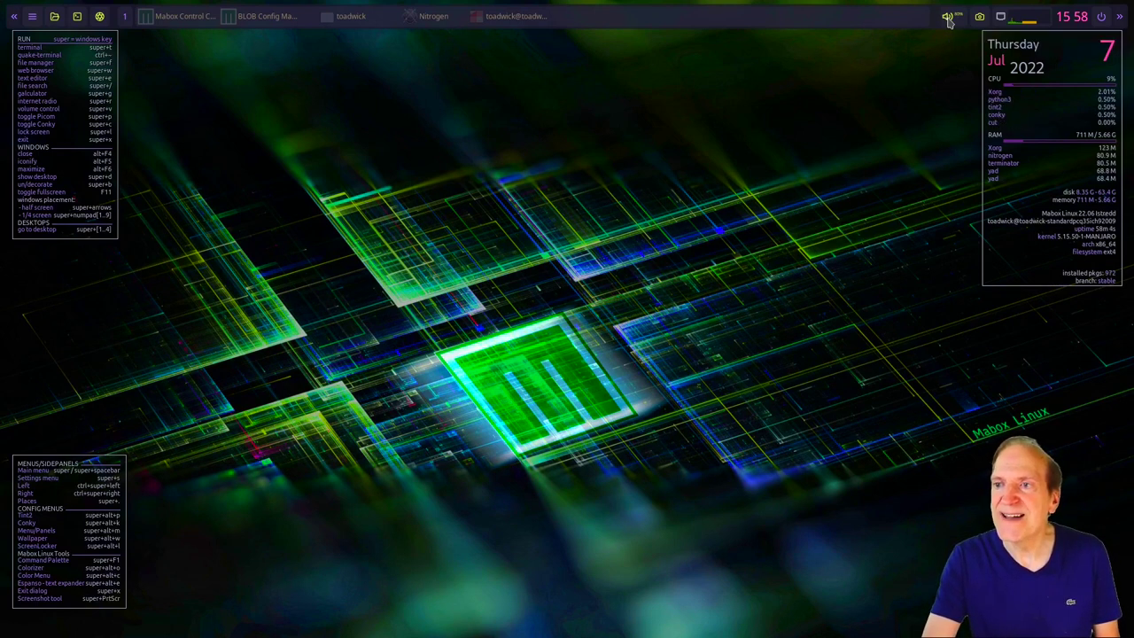
scroll(948, 19, down, 3)
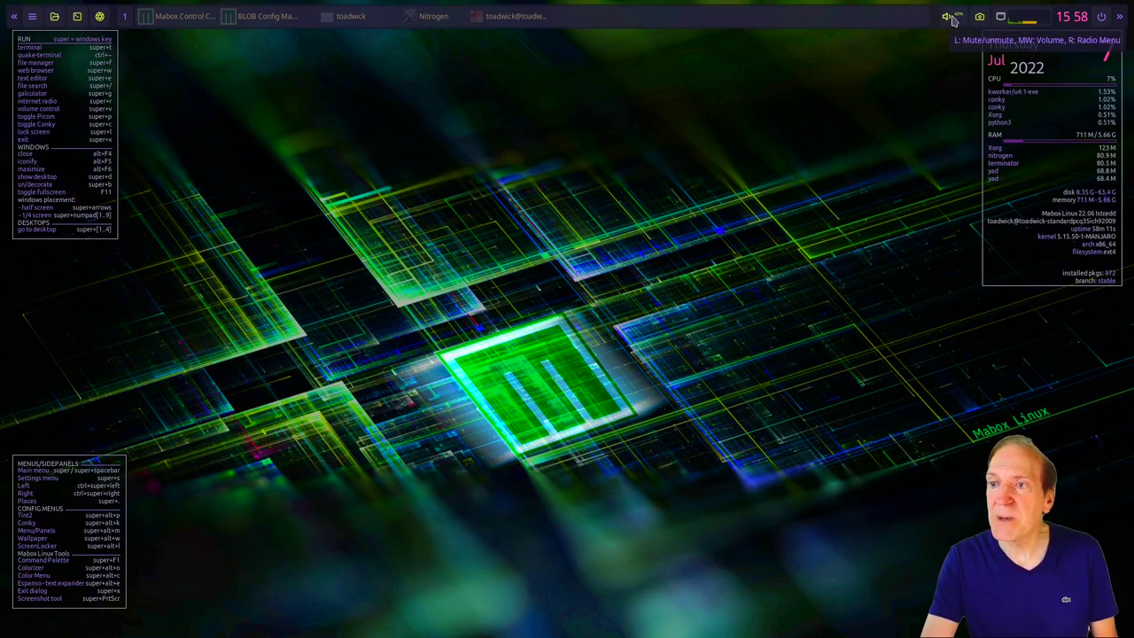
- Open Volume Control (Pavucontrol), look through its playback, recording and device settings, and close it
right_click(951, 17)
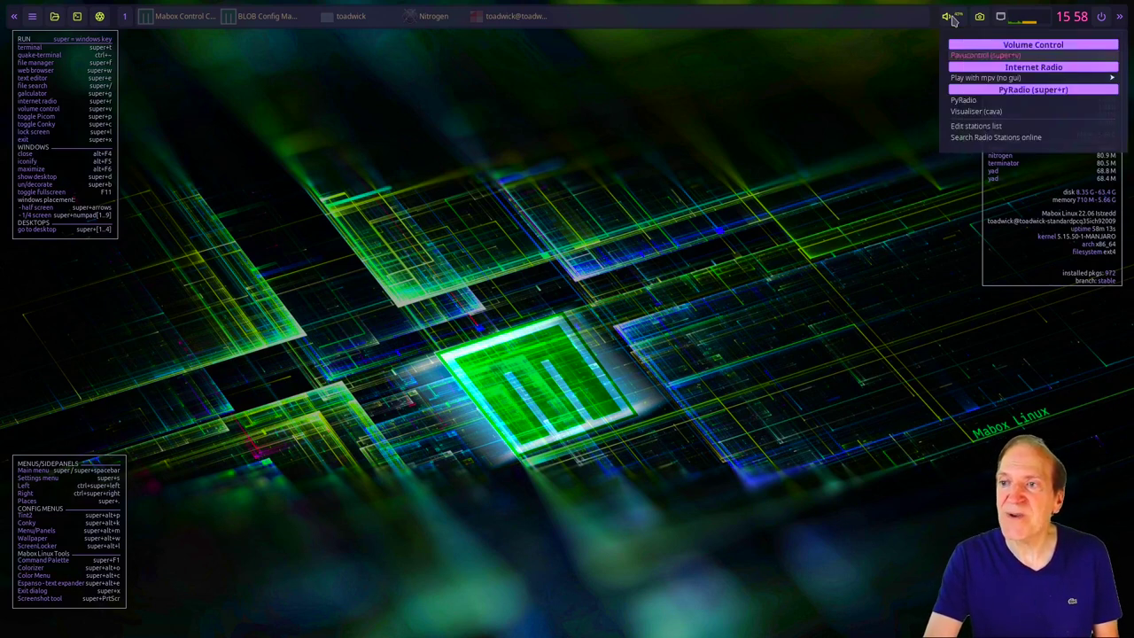
click(966, 59)
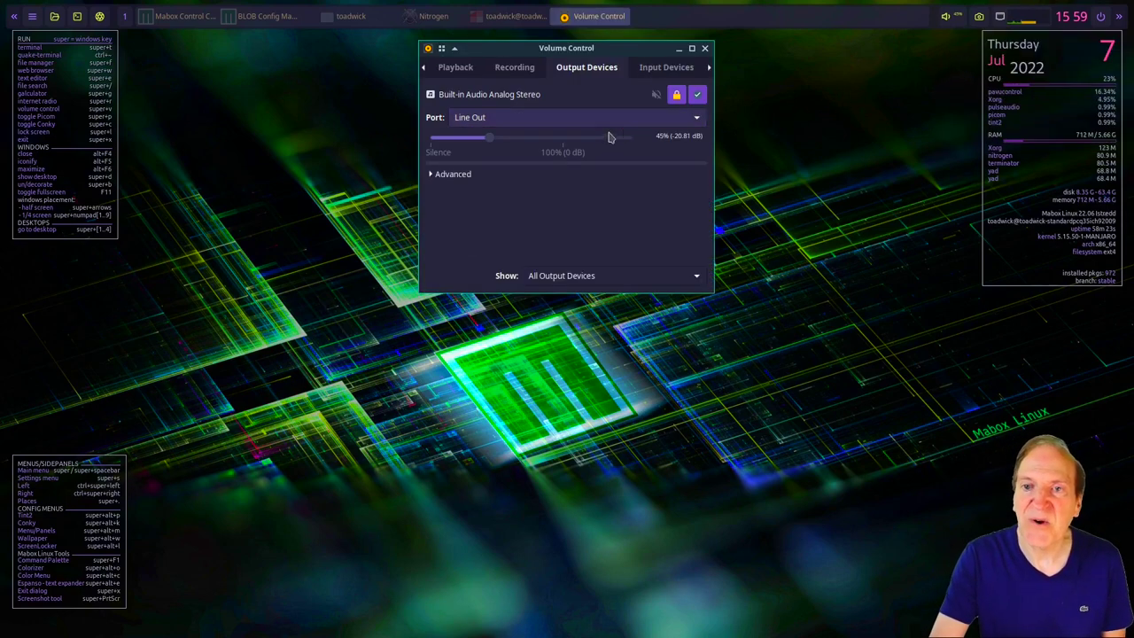
scroll(587, 76, down, 1)
click(510, 76)
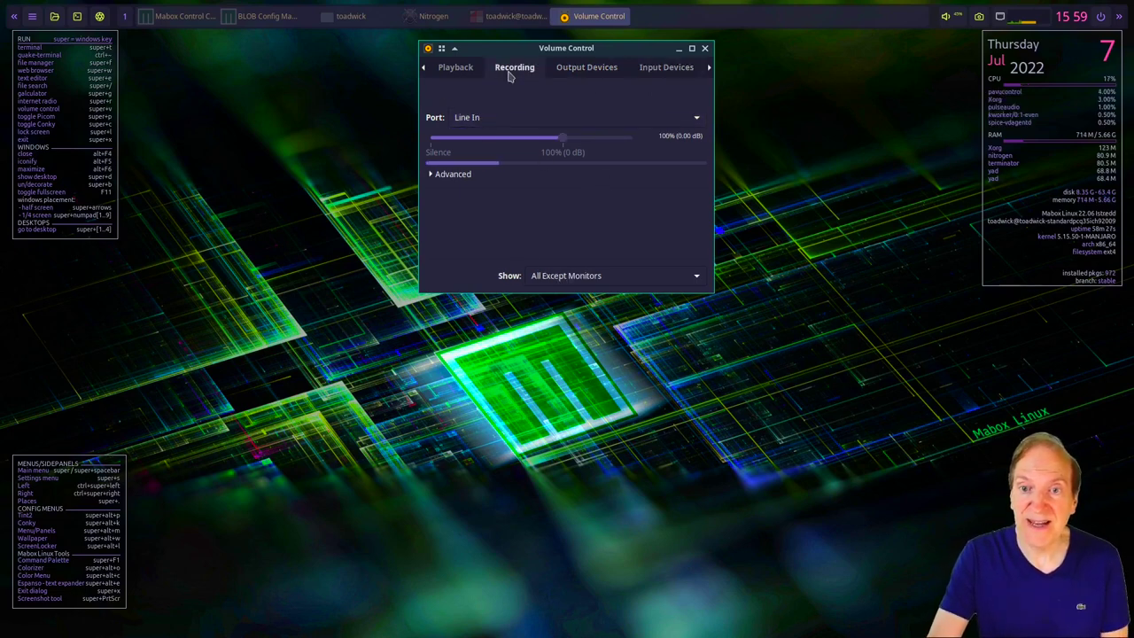
click(455, 71)
click(708, 69)
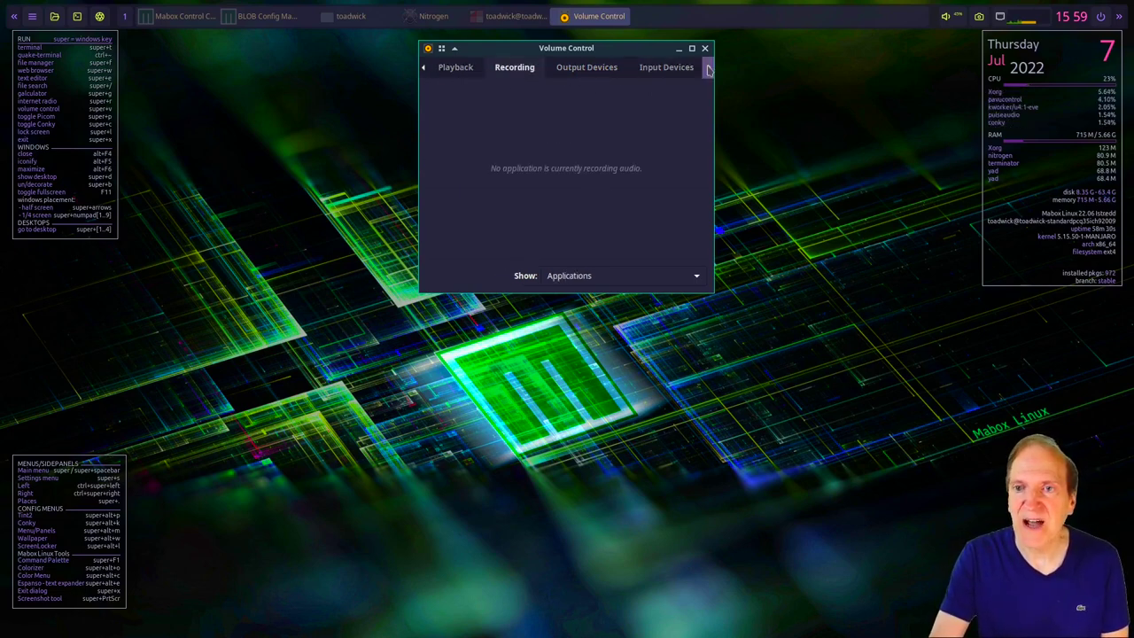
click(708, 68)
click(708, 69)
- Launch PyRadio, move its window toward the screen centre, browse the station list down to Alternative (BAGeL Radio - SomaFM), and quit it
click(947, 16)
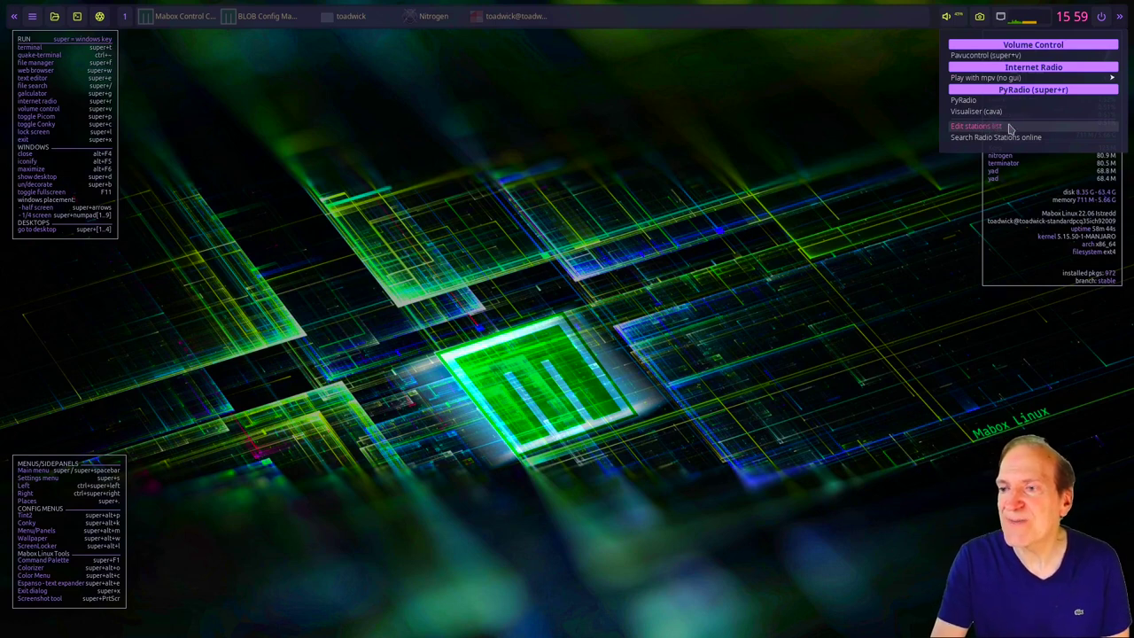
click(962, 102)
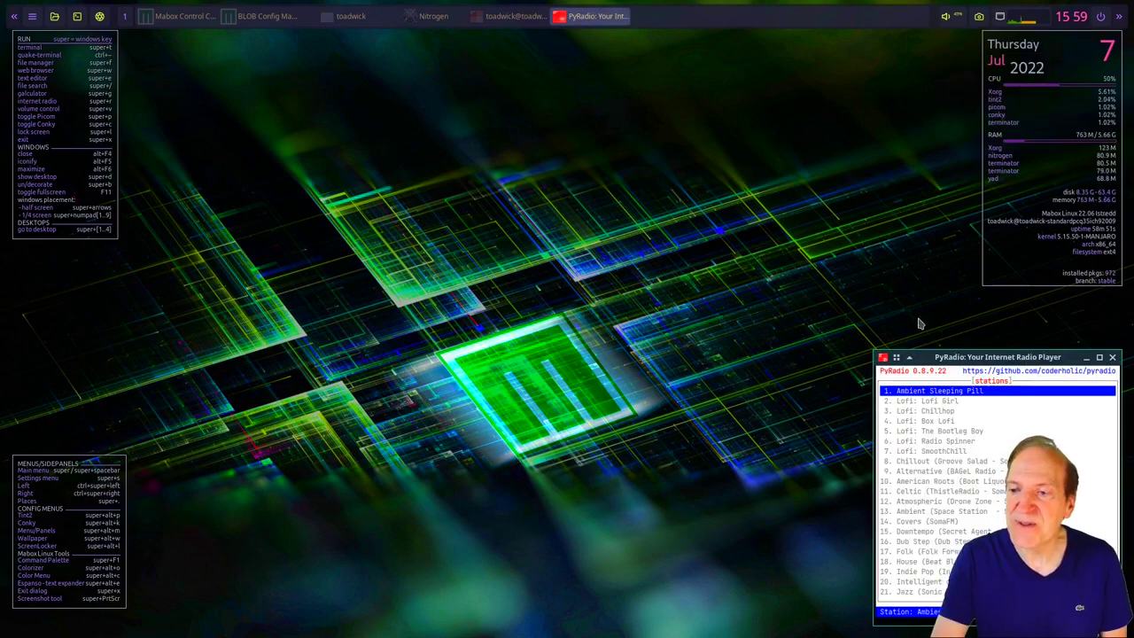
drag(948, 359, 699, 187)
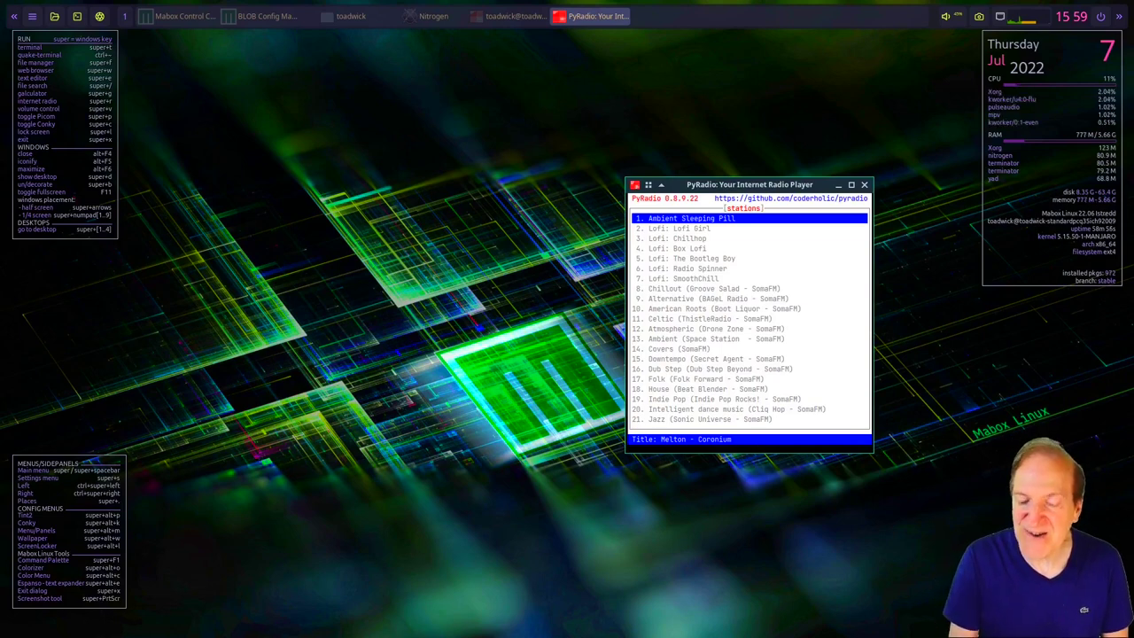
key(Down)
key(Down)
key(Down)
key(Down)
key(Down)
key(Down)
key(Down)
key(Down)
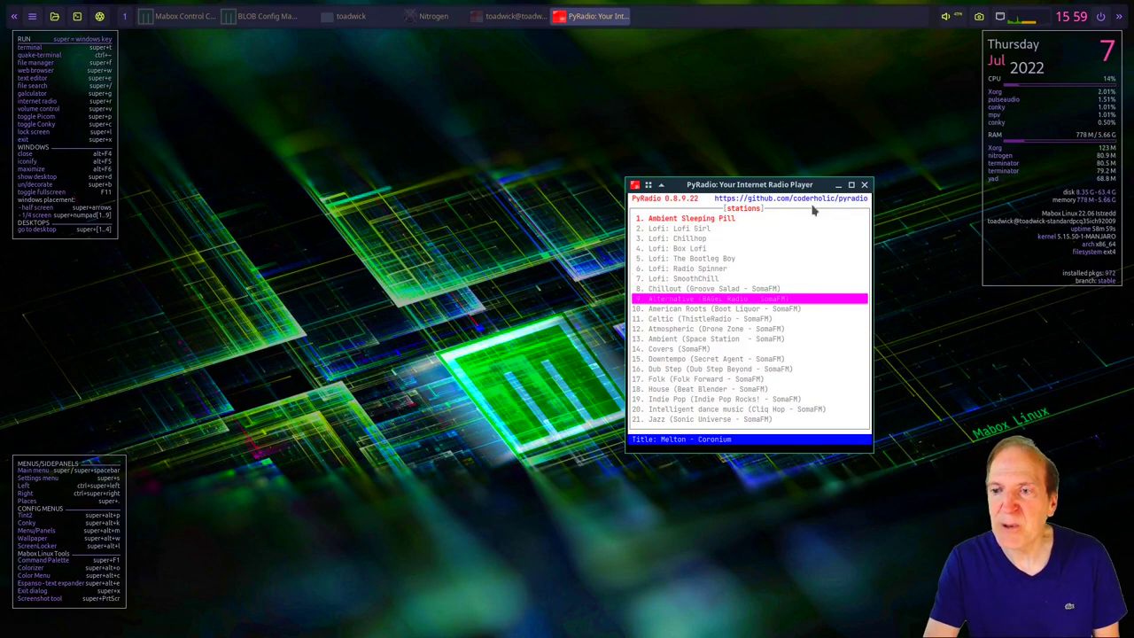
click(865, 185)
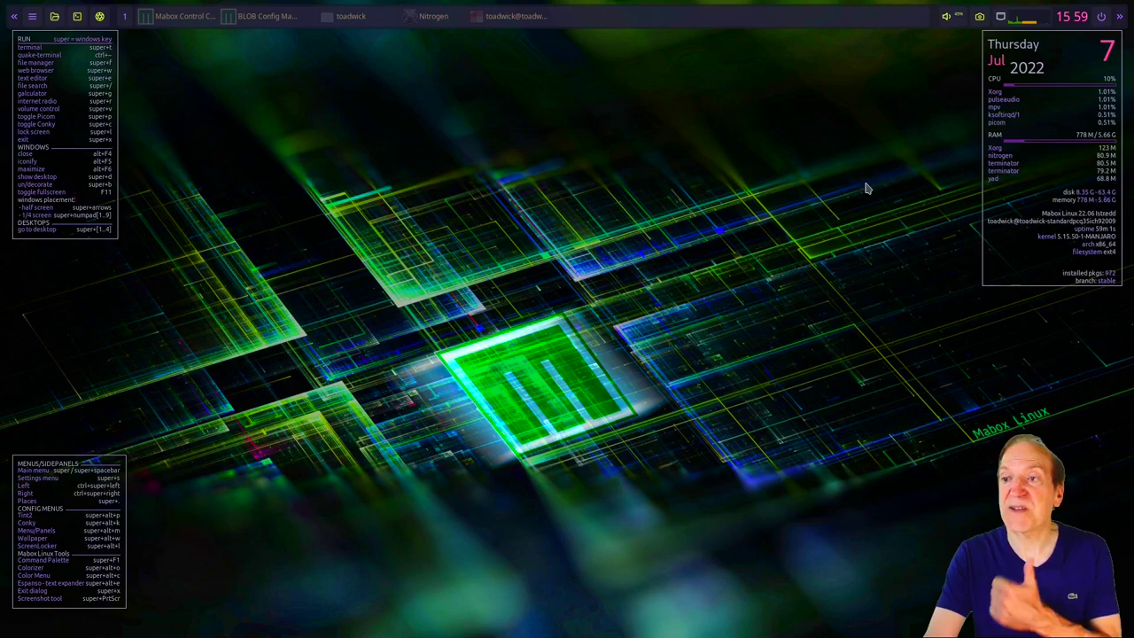
- View the Ethernet network connection options and dismiss them
click(1002, 17)
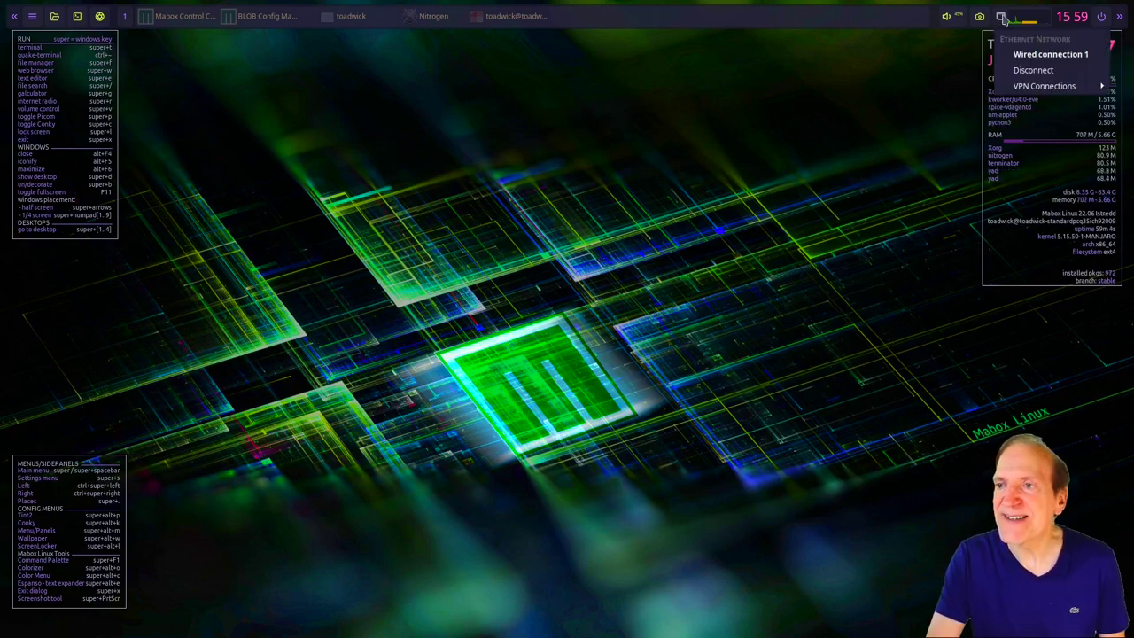
click(1044, 61)
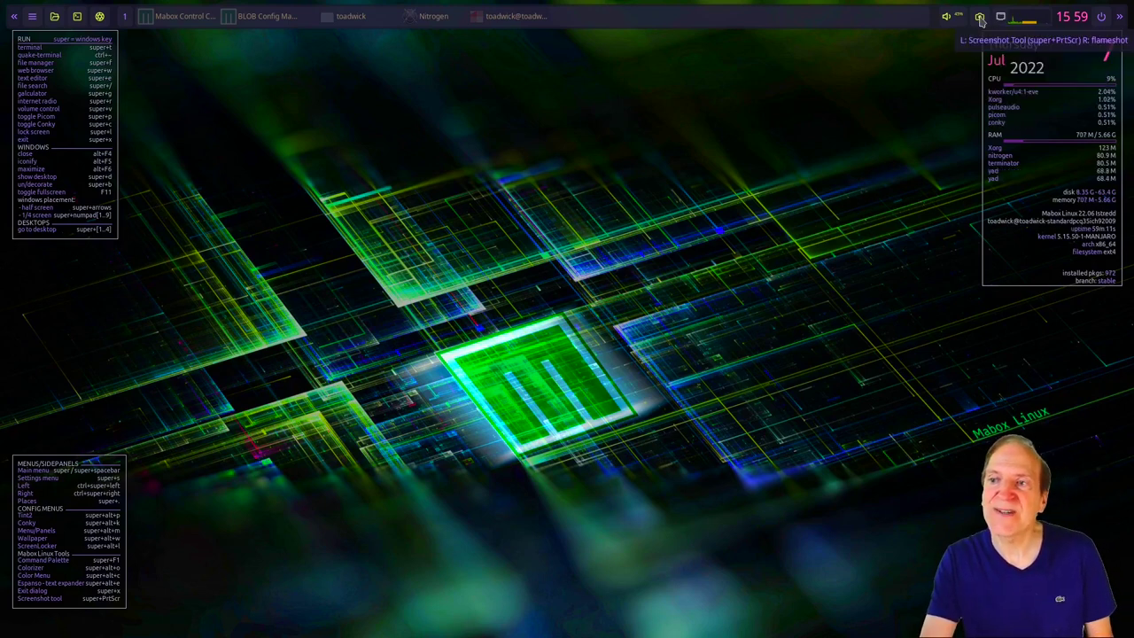
- Capture a selected-area screenshot of the Menus/Sidepanels shortcut list on the desktop, and reposition and enlarge the image viewer showing it
click(980, 17)
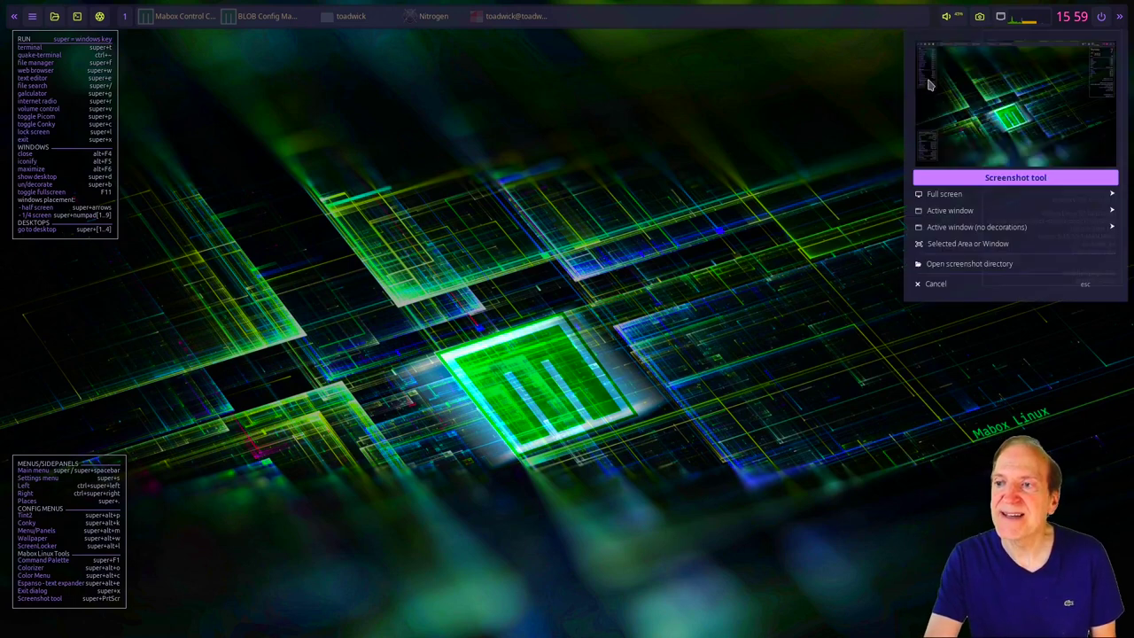
click(952, 250)
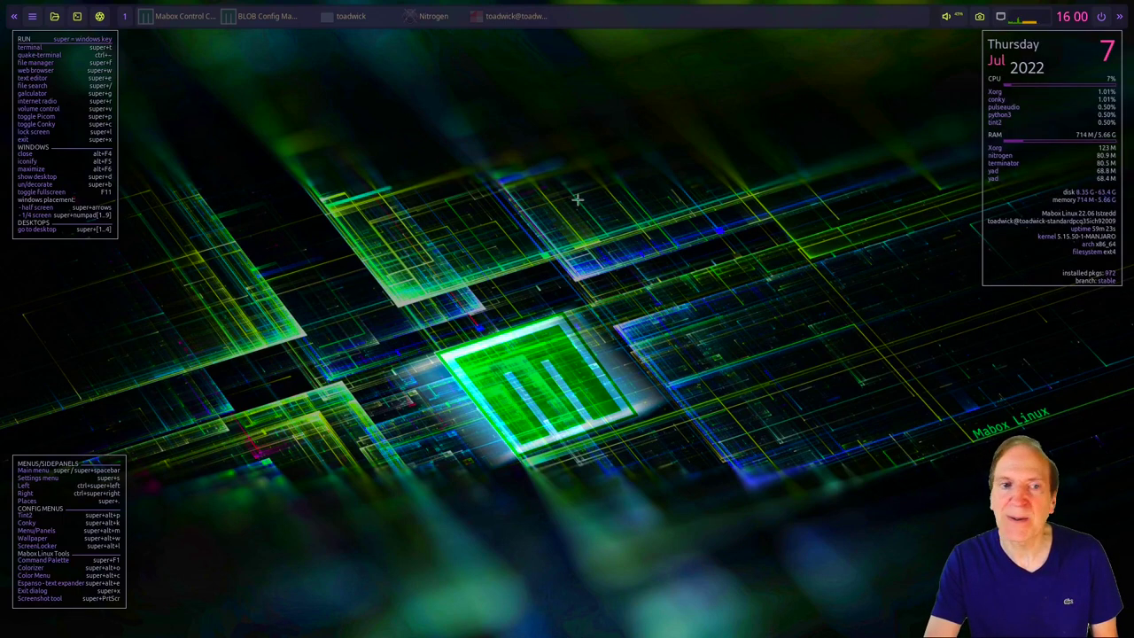
drag(6, 440, 148, 622)
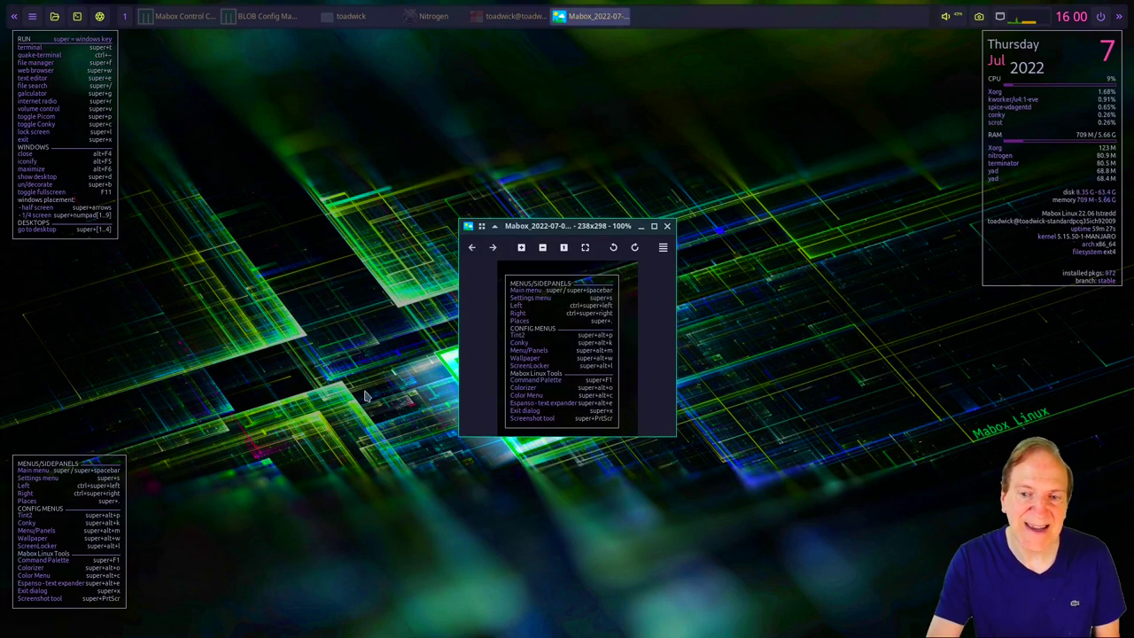
drag(590, 226, 609, 106)
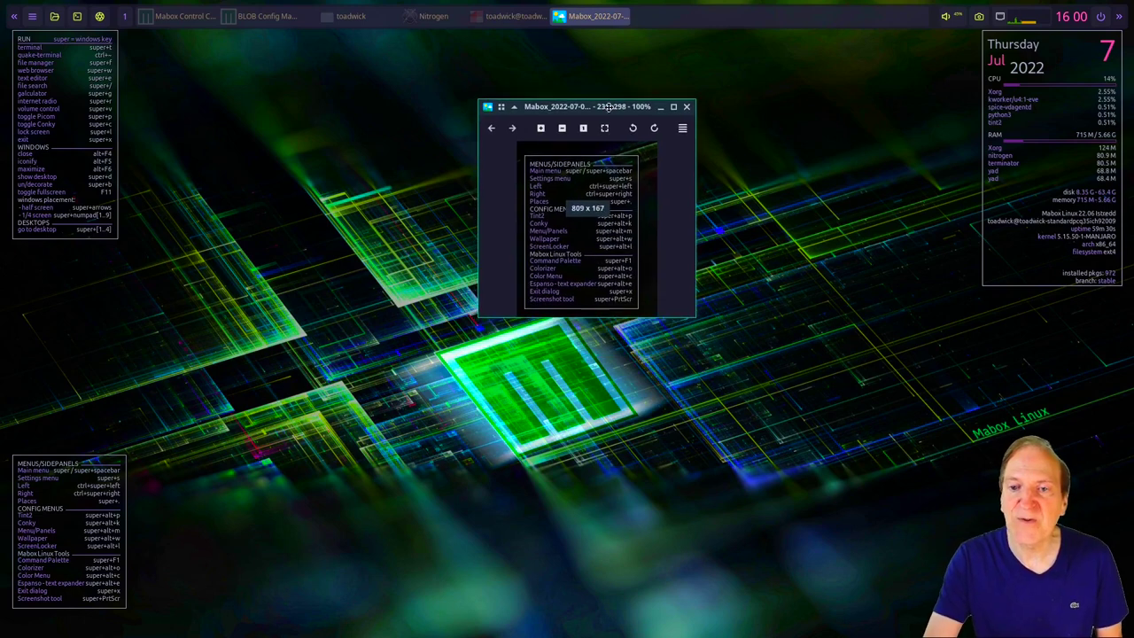
drag(694, 315, 786, 390)
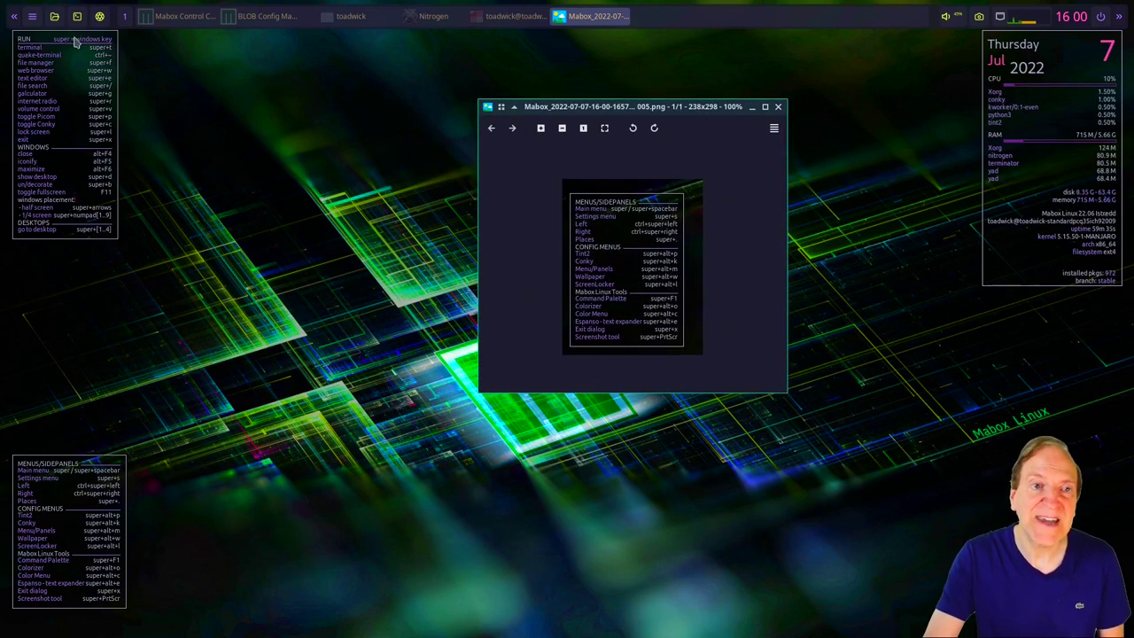
- Find the saved capture in the screenshots folder under Pictures, open it, and close both image viewer windows
click(54, 16)
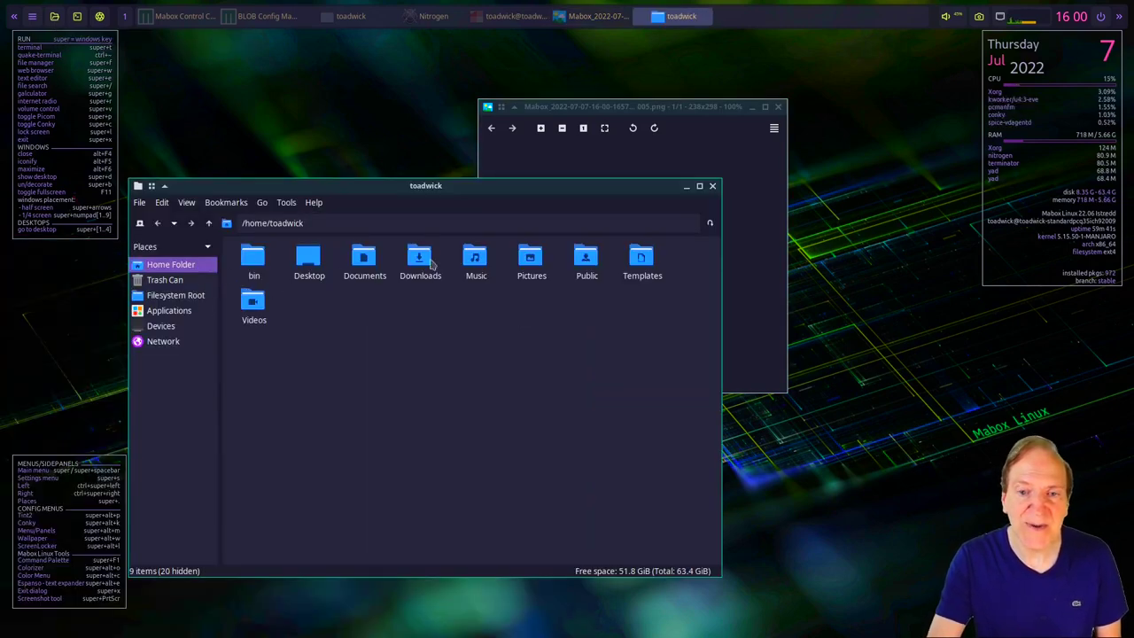
double_click(531, 262)
click(256, 259)
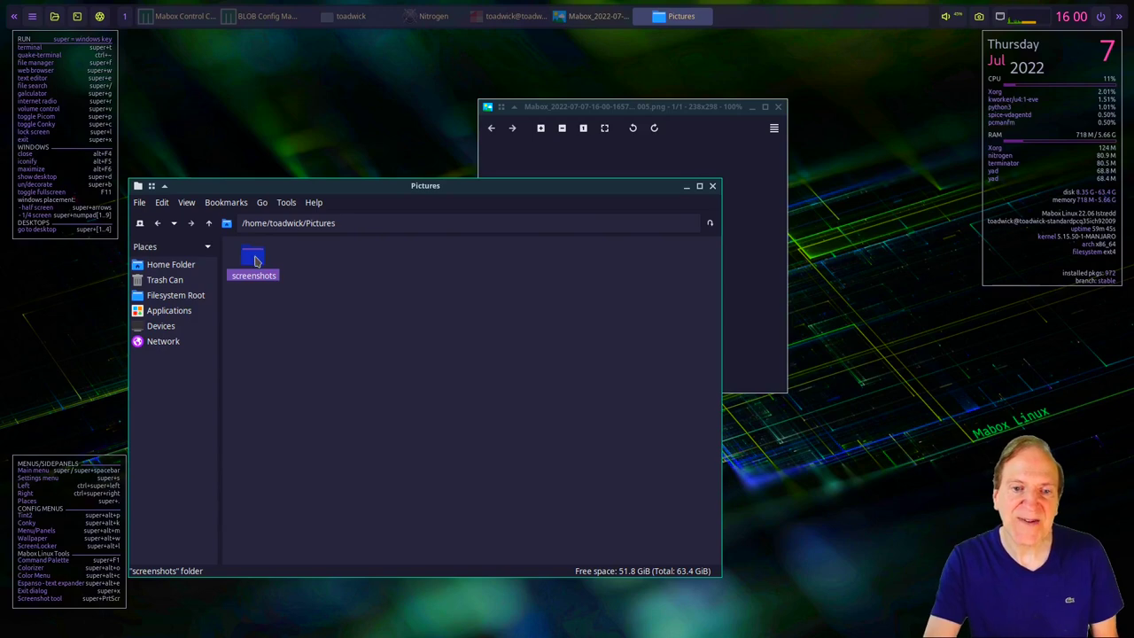
double_click(254, 259)
click(252, 260)
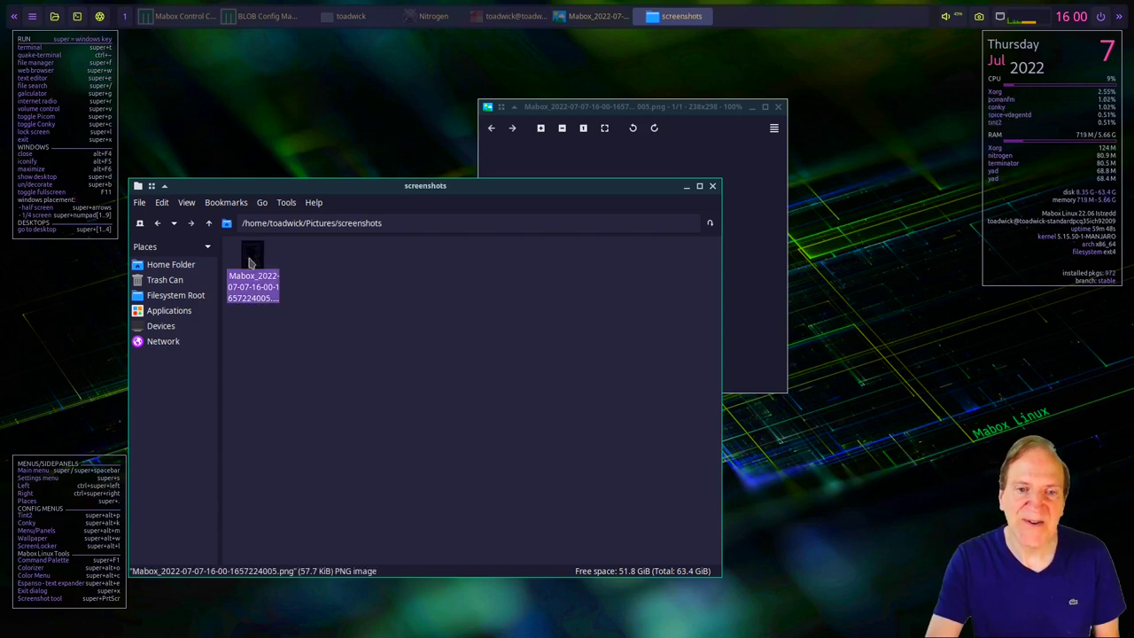
double_click(252, 260)
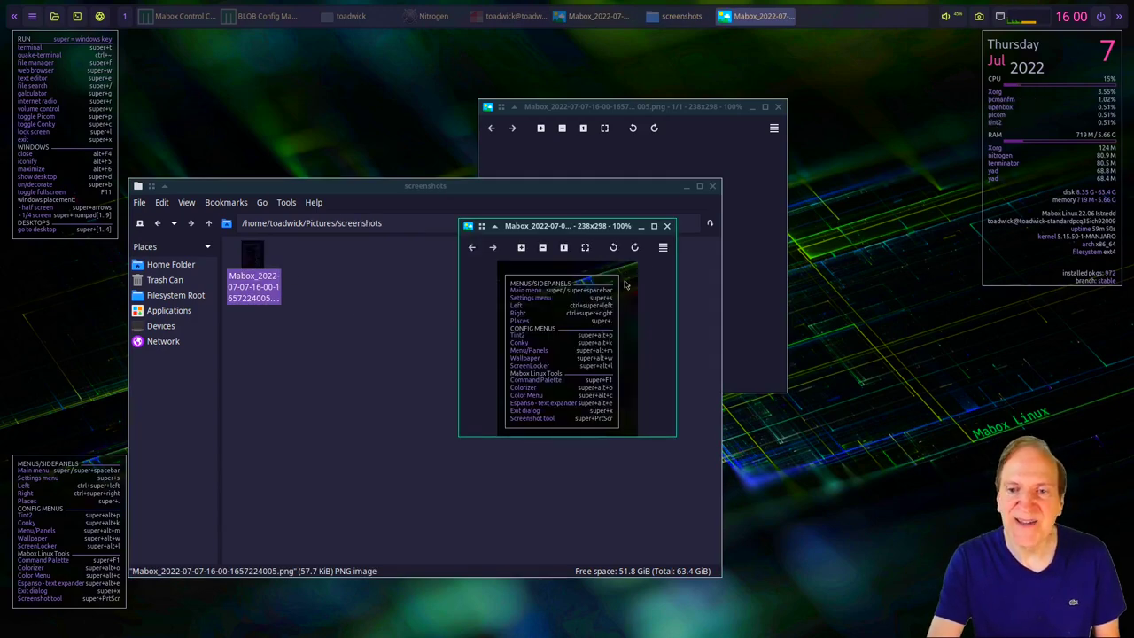
click(666, 225)
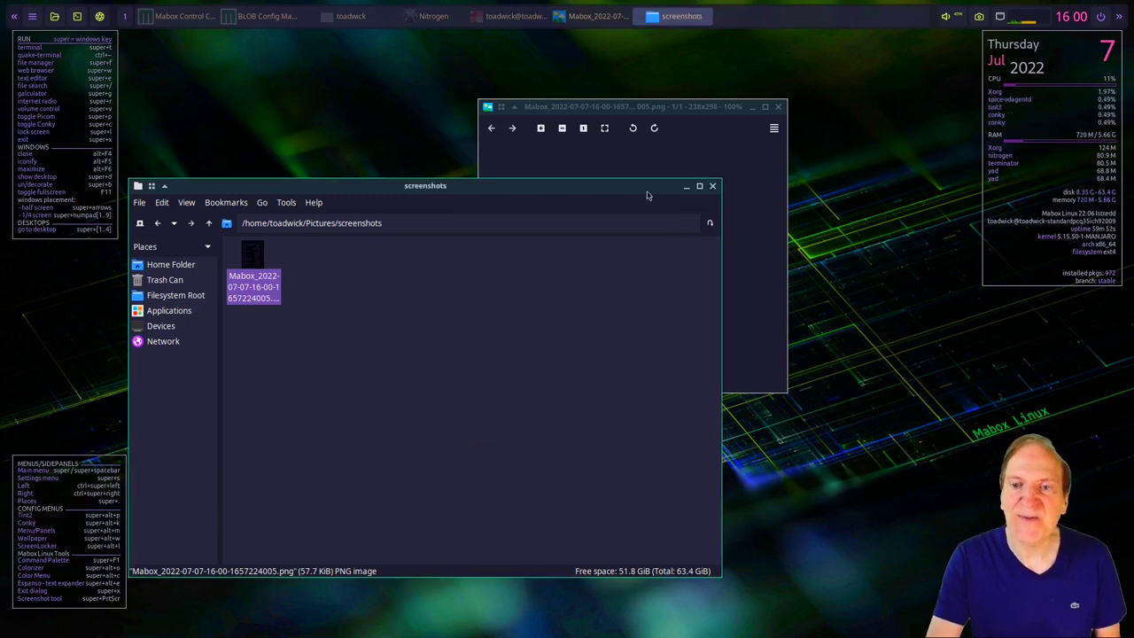
click(778, 107)
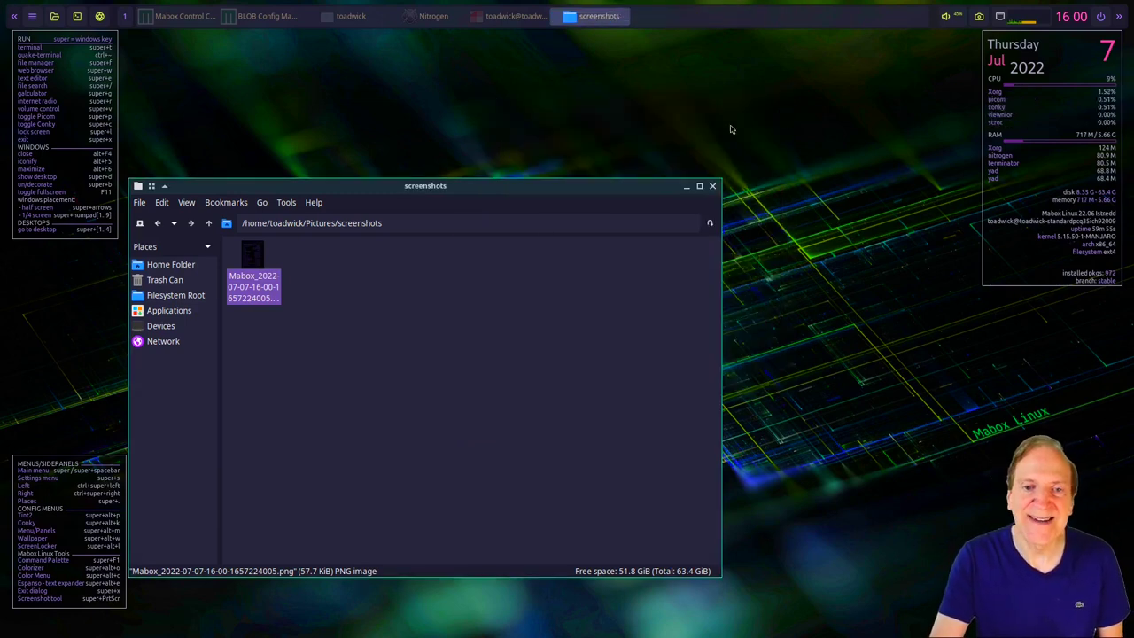
- Return to the home folder, move the file manager window to the screen centre, and view its About information
click(210, 222)
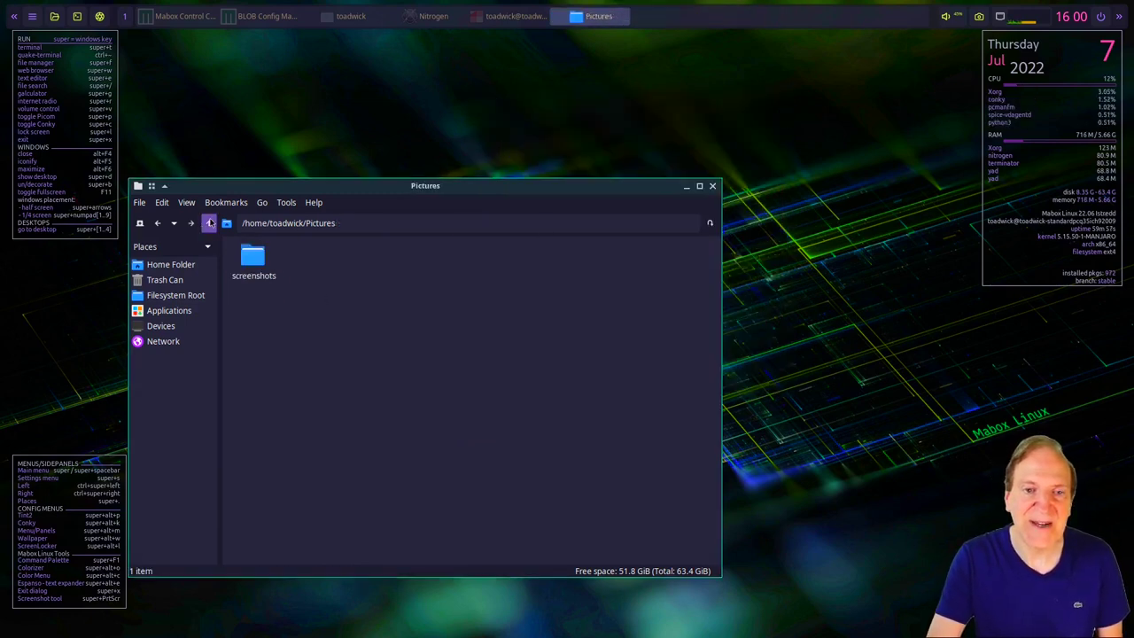
click(210, 222)
drag(450, 193, 565, 109)
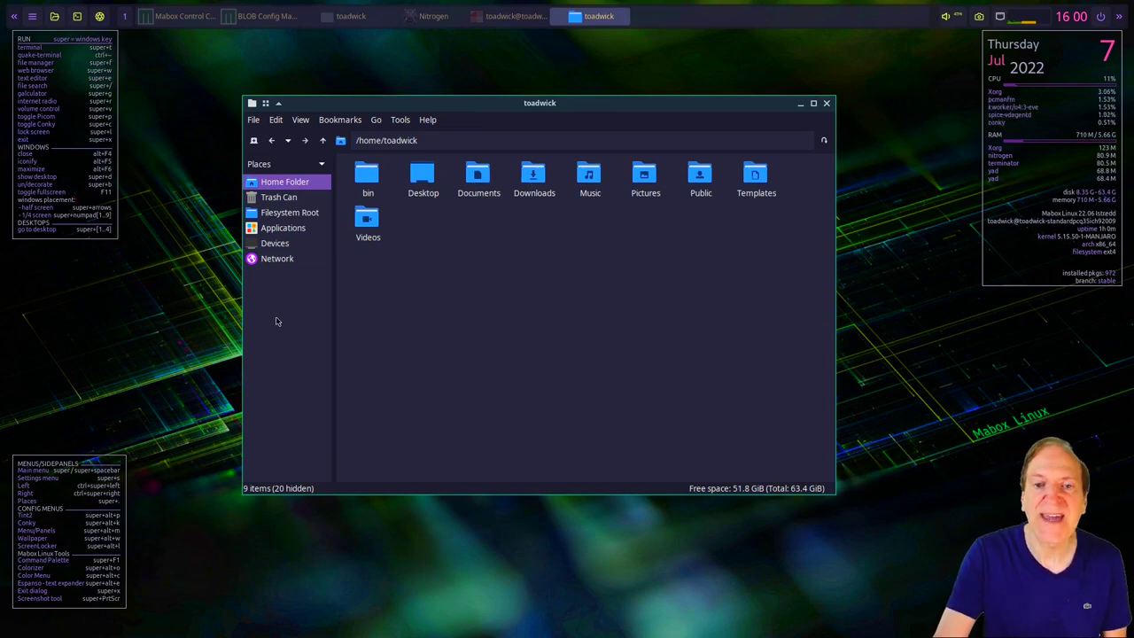
click(429, 121)
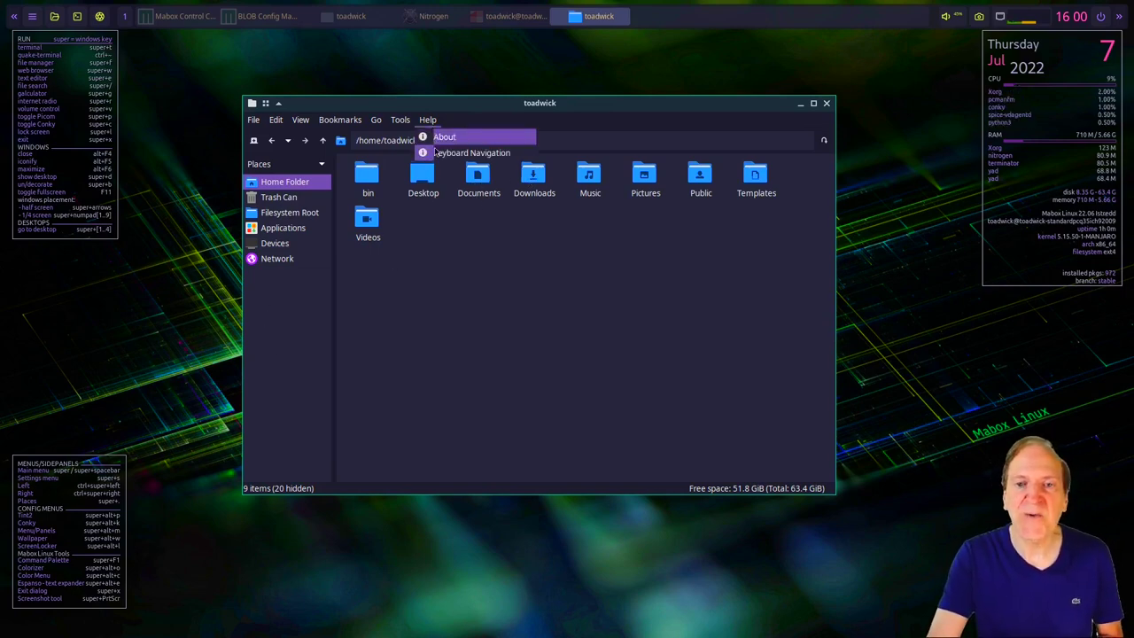
click(440, 140)
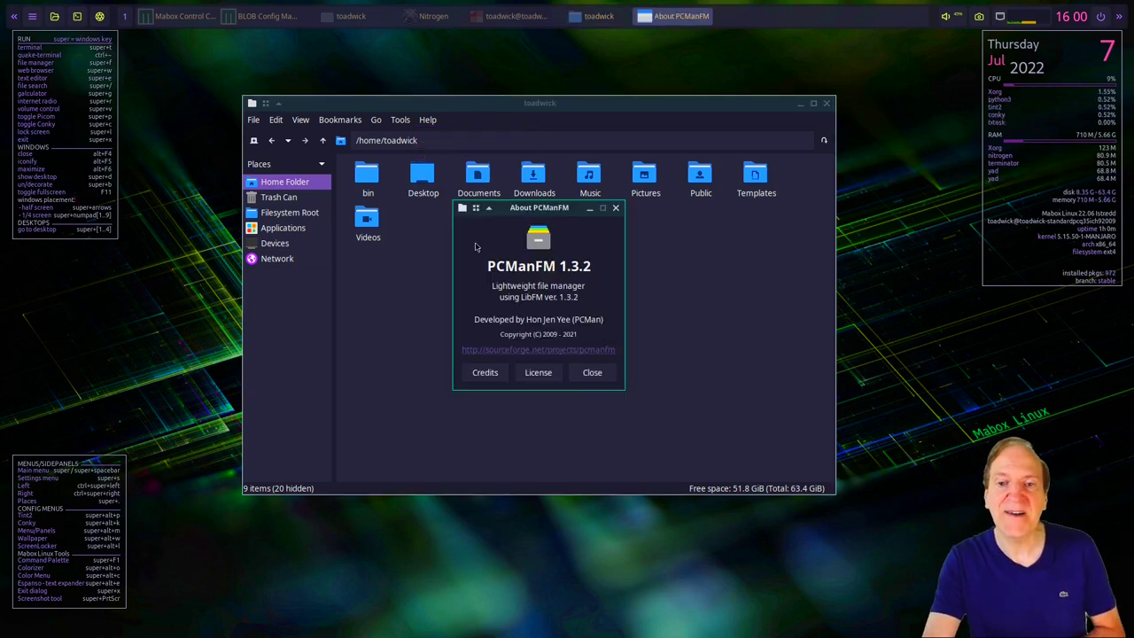
click(587, 377)
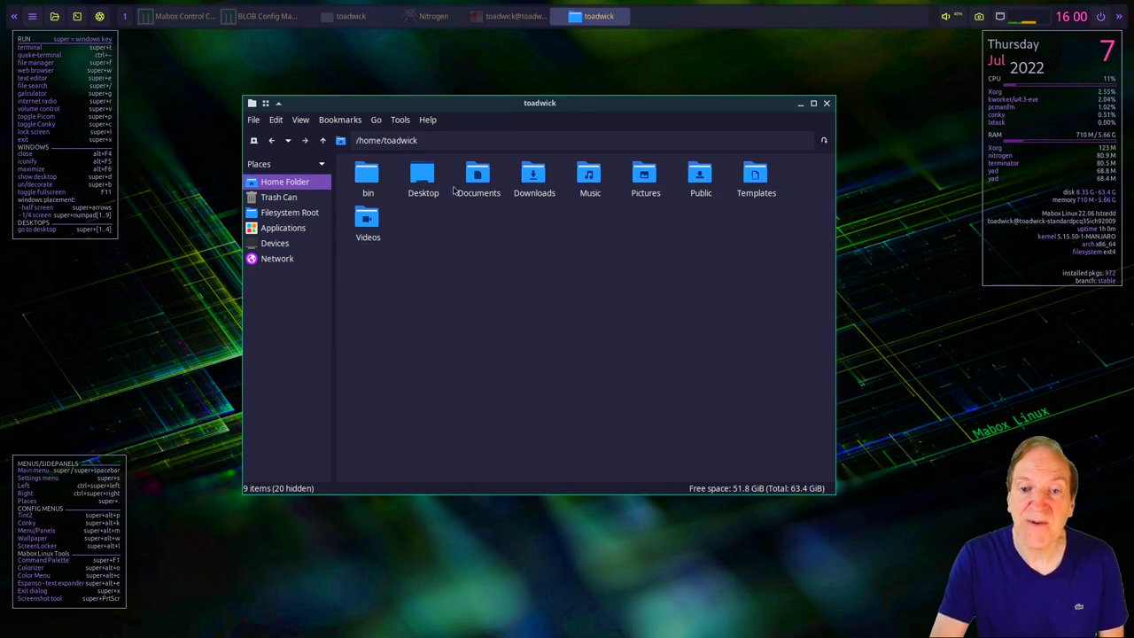
- Add the Desktop, Documents, Pictures and Videos folders to the file manager's bookmarks
click(422, 181)
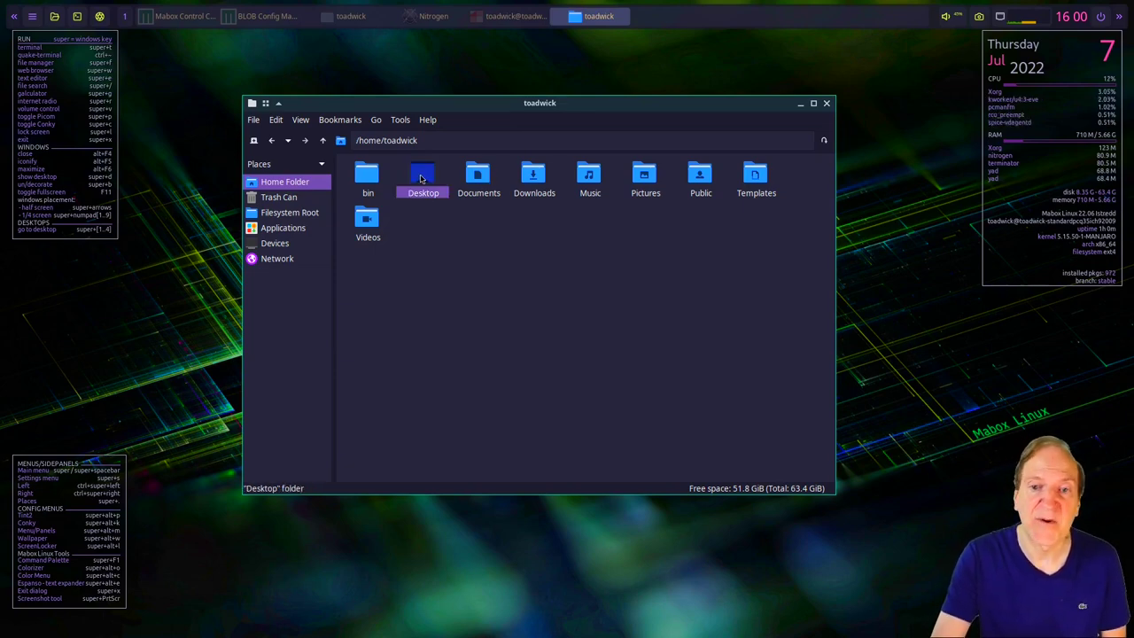
right_click(422, 179)
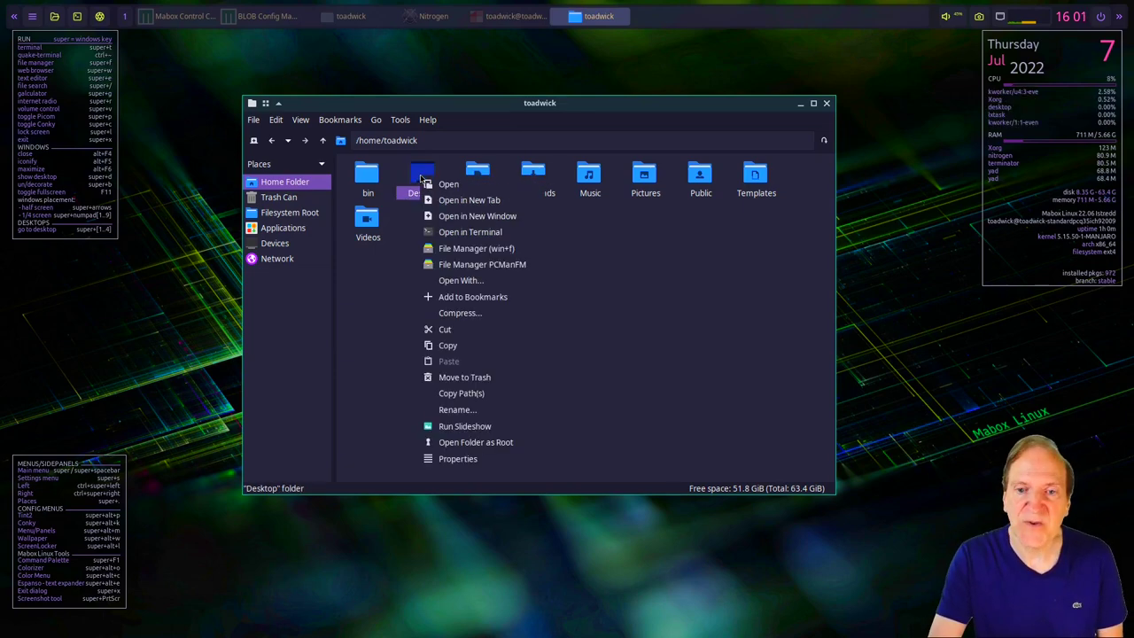
click(457, 299)
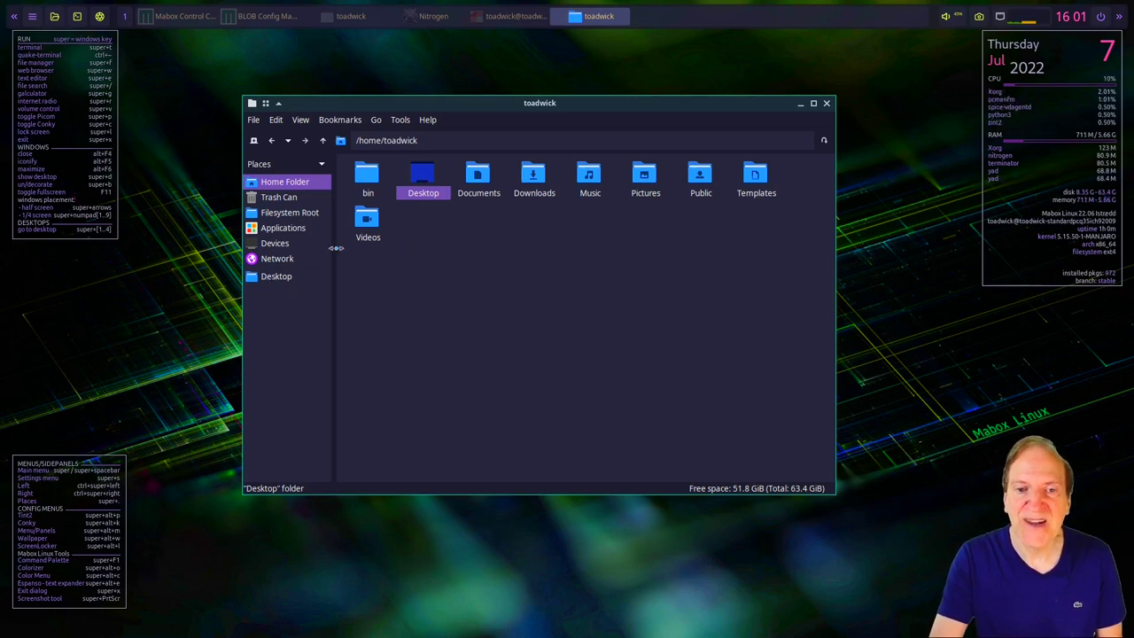
click(477, 181)
right_click(477, 179)
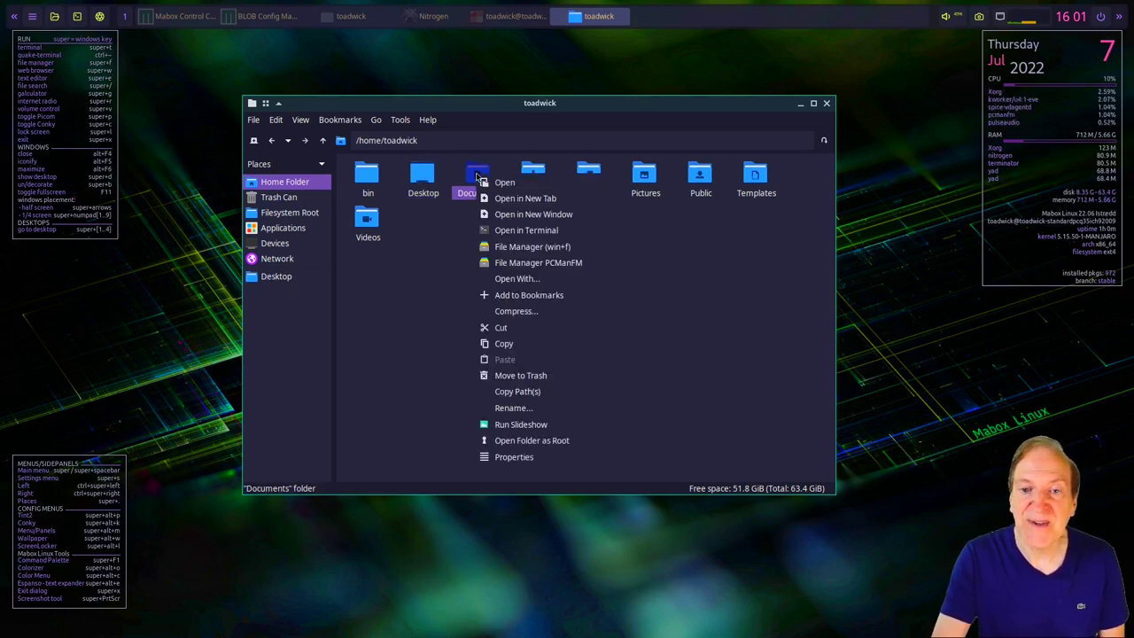
click(496, 296)
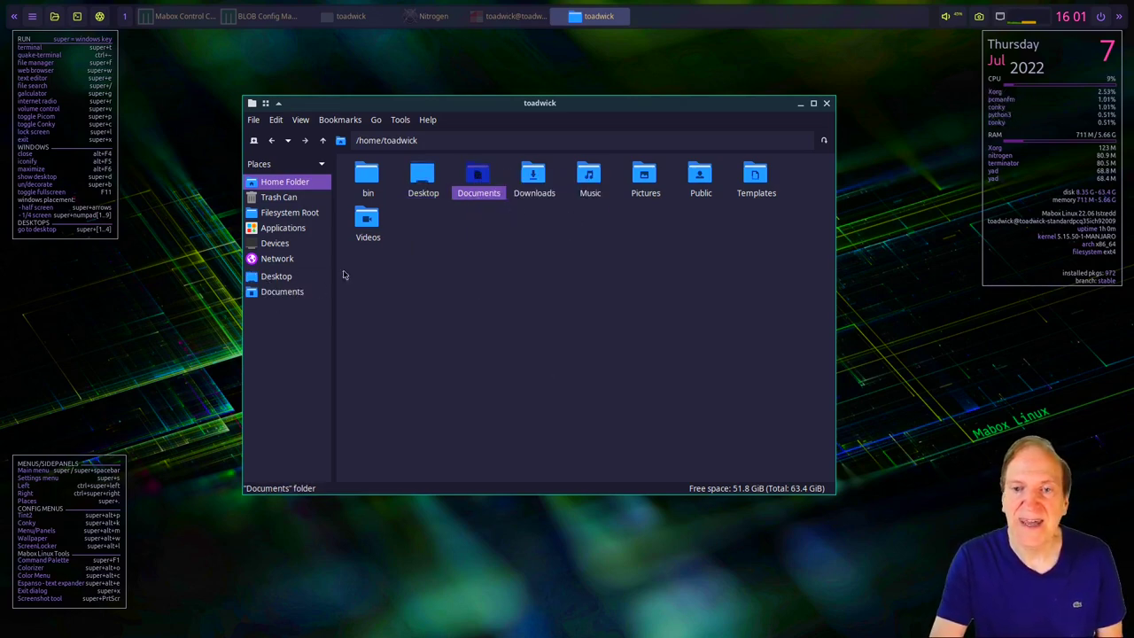
right_click(638, 180)
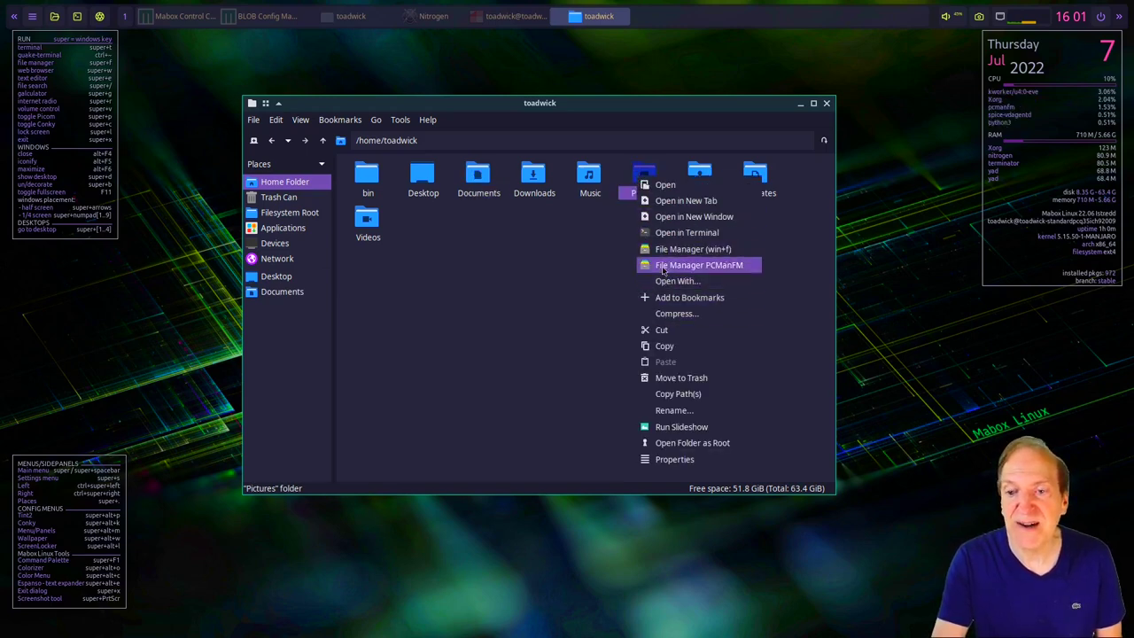
click(689, 297)
right_click(368, 219)
click(407, 339)
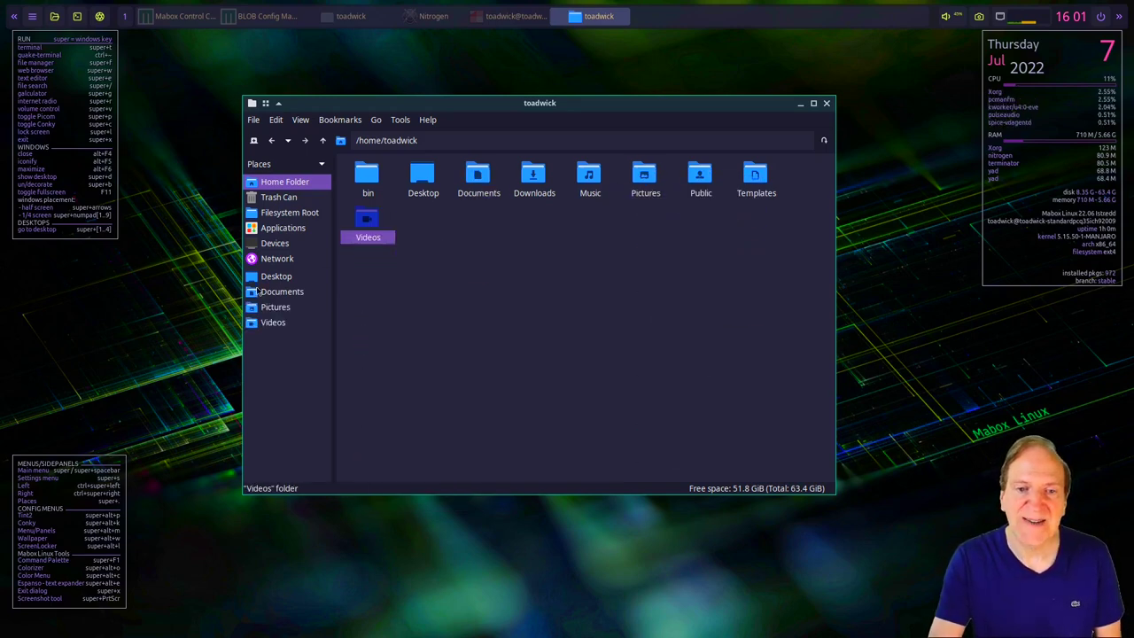
- Visit the bookmarked Documents, Pictures and Videos folders, and close the file manager
click(280, 294)
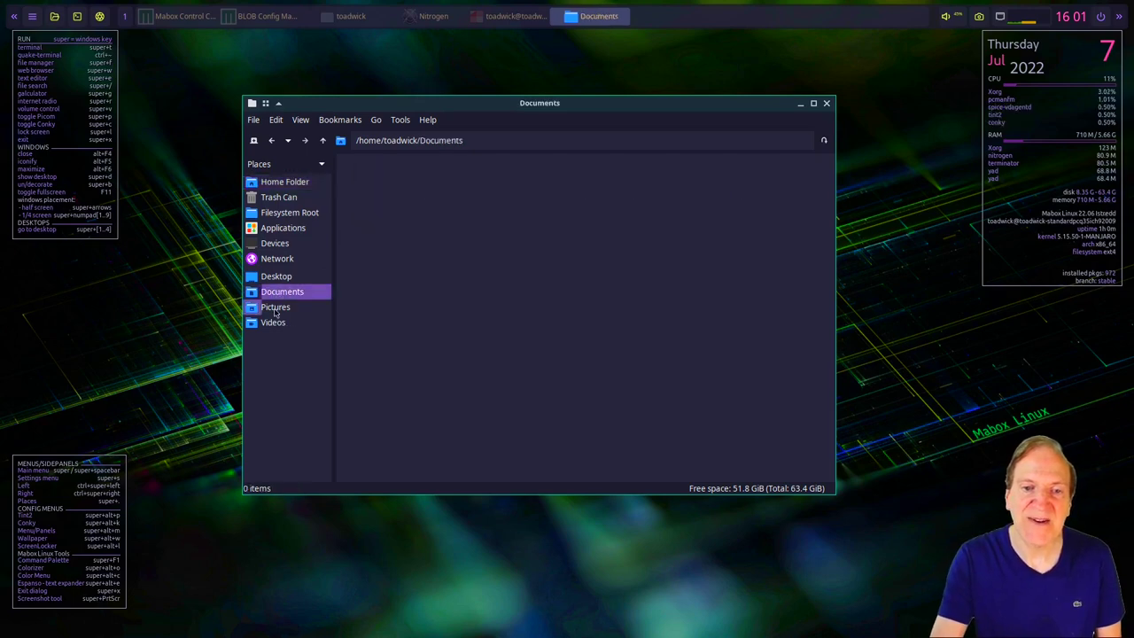
click(274, 308)
click(275, 322)
click(306, 293)
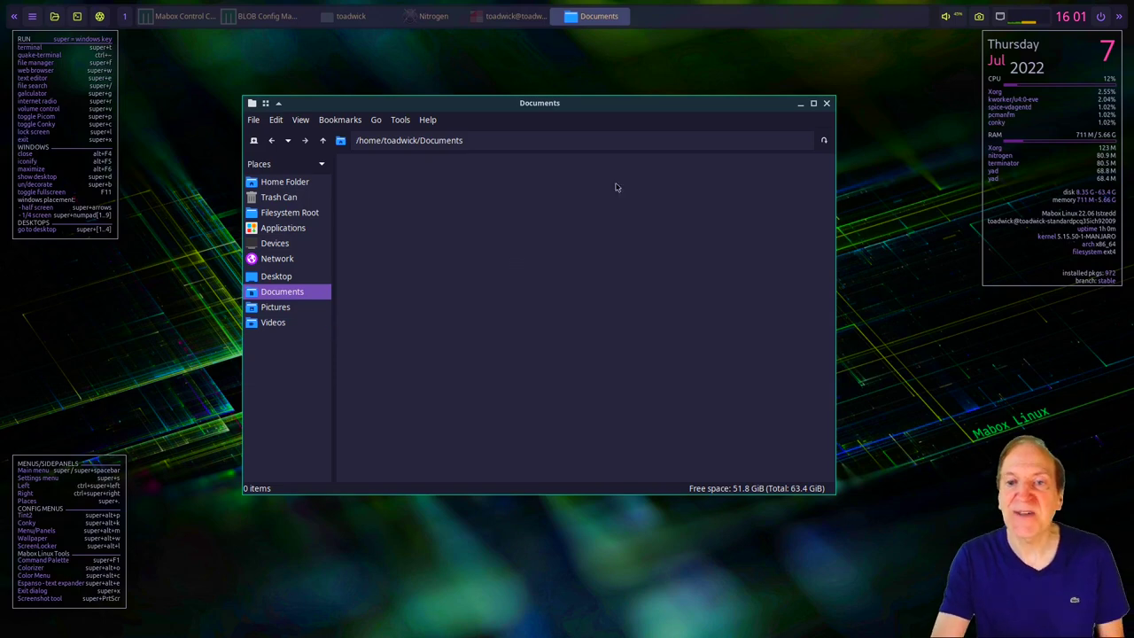
key(alt+F4)
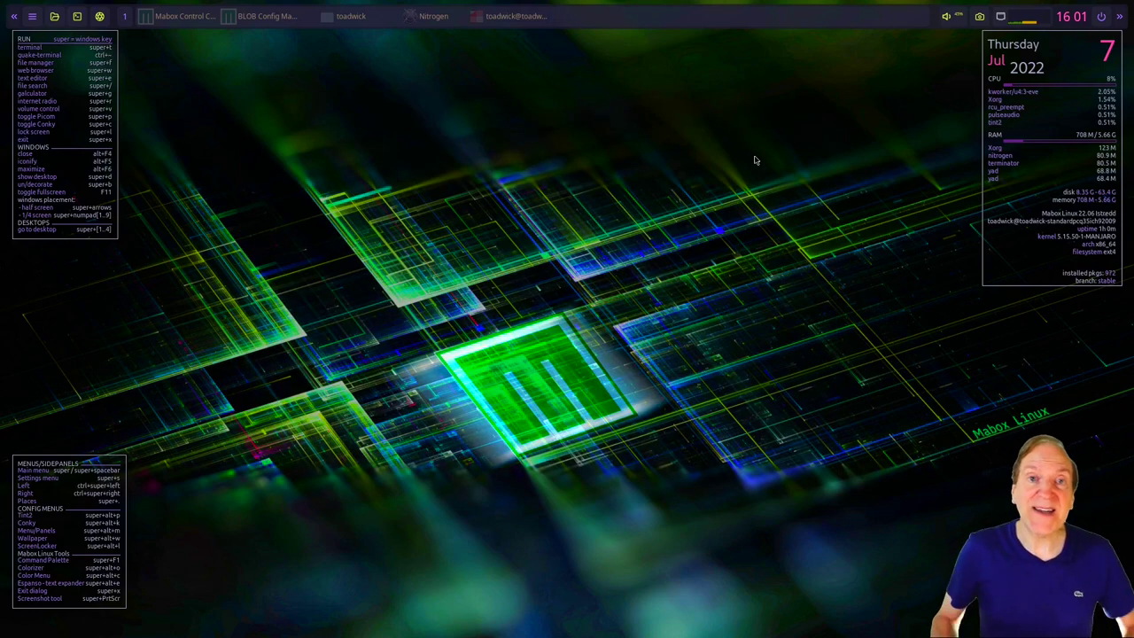